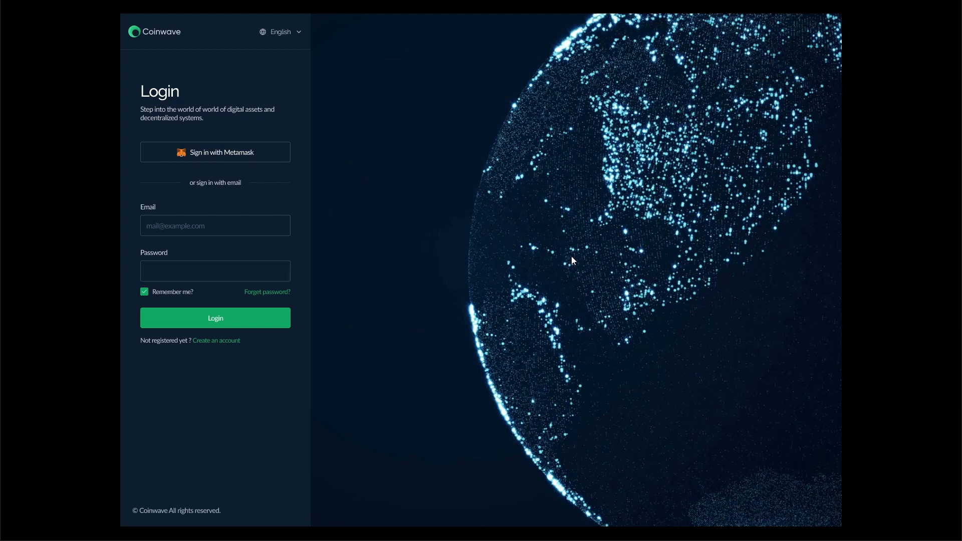
Preview the Coinwave registration screen from the login screen's account creation link and return to sign-in
{"action": "left_click", "coordinate": [229, 341]}
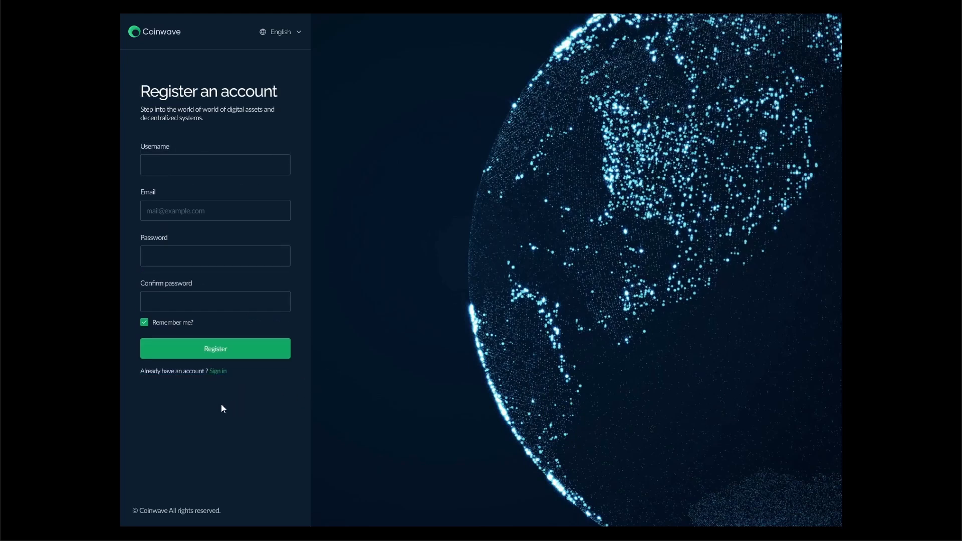
{"action": "left_click", "coordinate": [207, 372]}
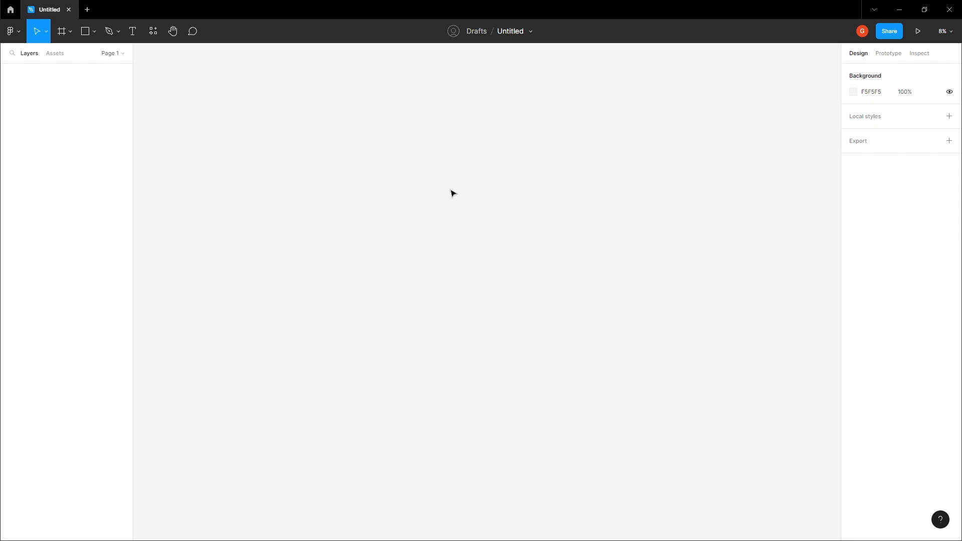
Paste the copied Logo, Colors, Text Styles, Icons and Graphics frames into the blank Figma file
{"action": "key", "text": "ctrl+v"}
{"action": "left_click", "coordinate": [467, 149]}
{"action": "key", "text": "space"}
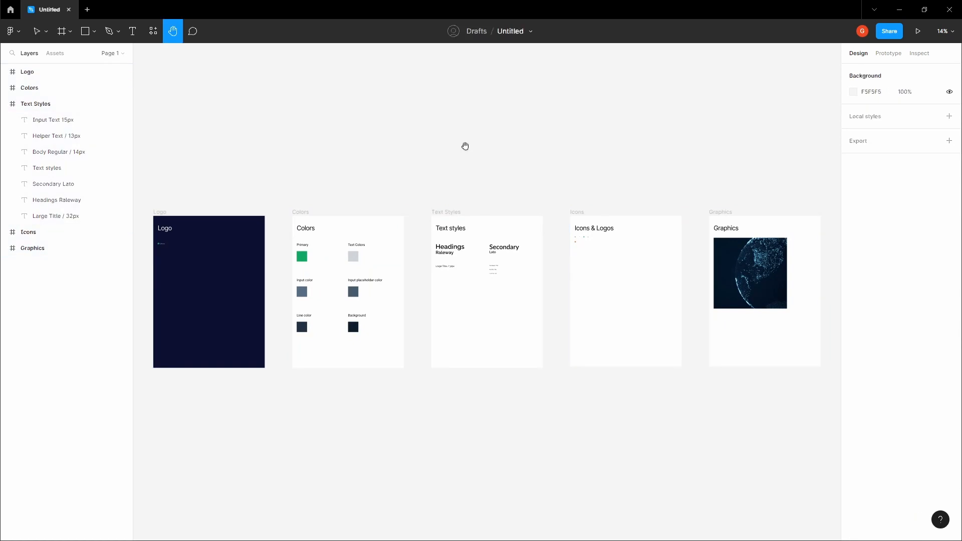
{"action": "left_click_drag", "start_coordinate": [466, 146], "coordinate": [470, 160]}
Rename the file as Login and Registration UI Desktop
{"action": "left_click", "coordinate": [513, 30]}
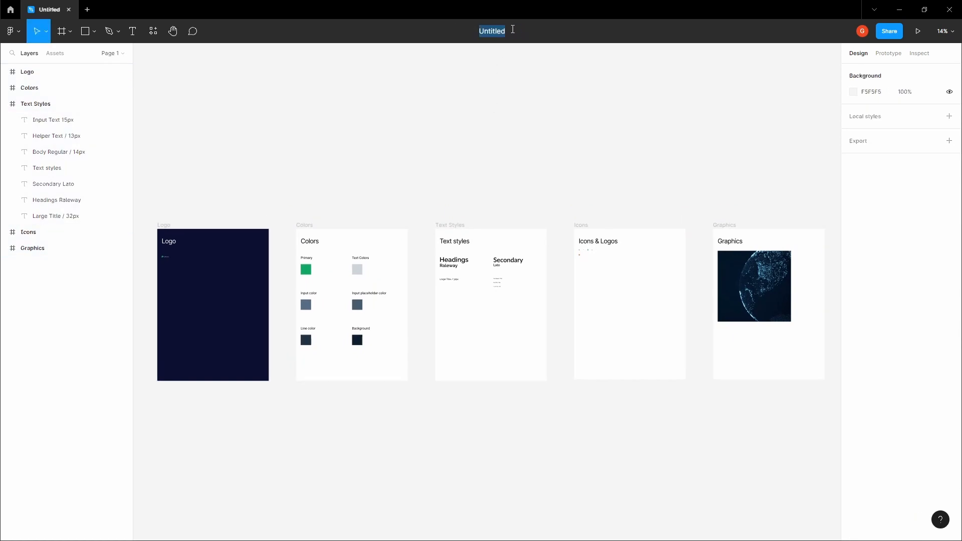
{"action": "type", "text": "Login and Registration UI Deskt"}
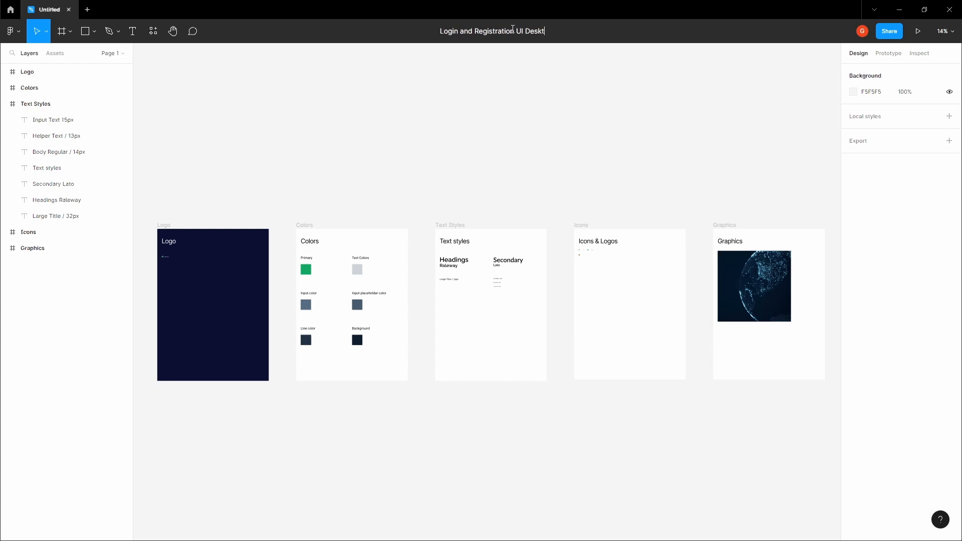
{"action": "type", "text": "op"}
{"action": "key", "text": "Return"}
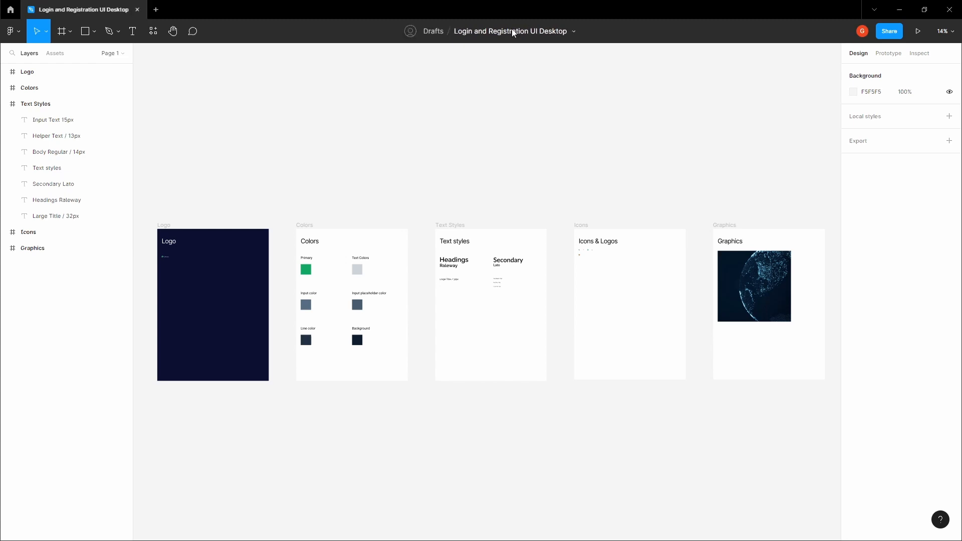
Add a 1440 × 1024 Desktop preset frame in the empty space below the style frames
{"action": "key", "text": "h"}
{"action": "left_click_drag", "start_coordinate": [486, 192], "coordinate": [488, 135]}
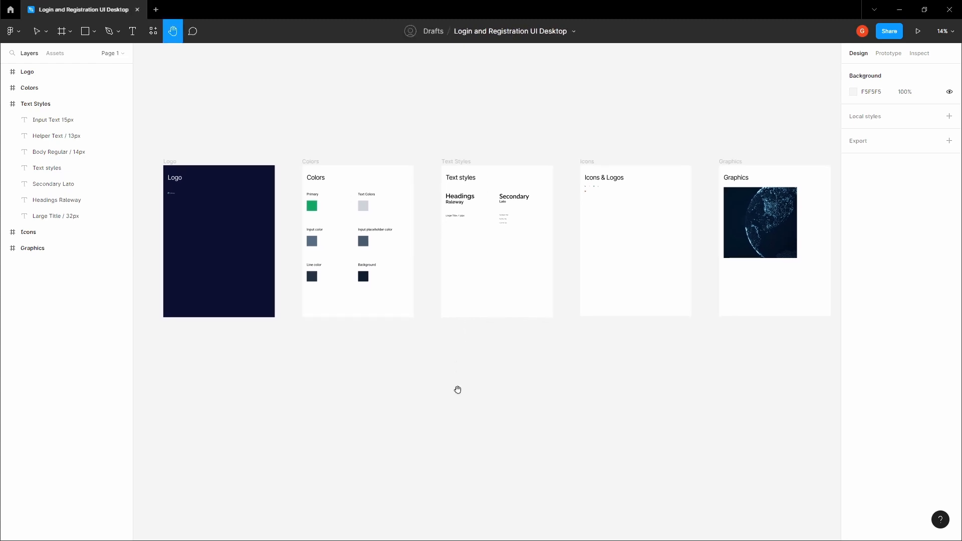
{"action": "left_click_drag", "start_coordinate": [453, 393], "coordinate": [490, 286]}
{"action": "key", "text": "v"}
{"action": "key", "text": "f"}
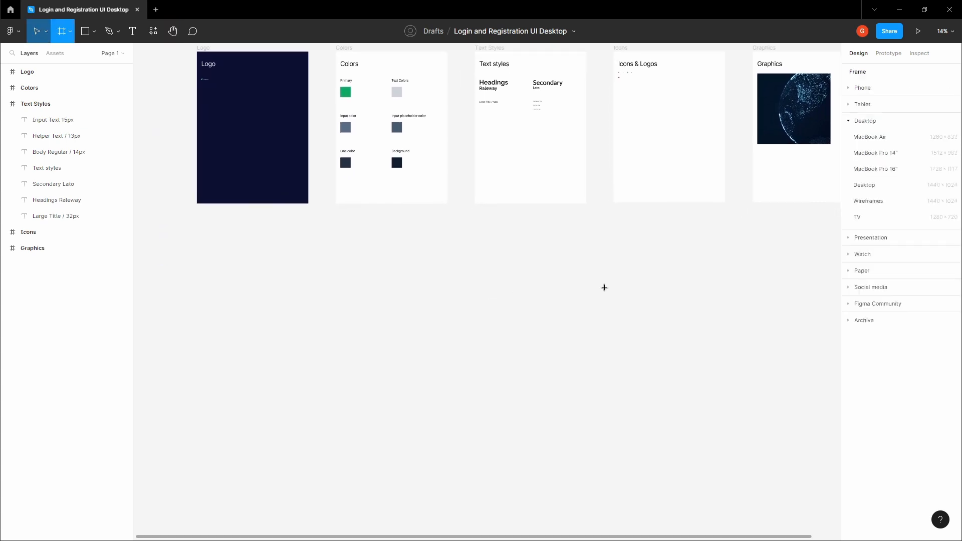
{"action": "left_click", "coordinate": [887, 185]}
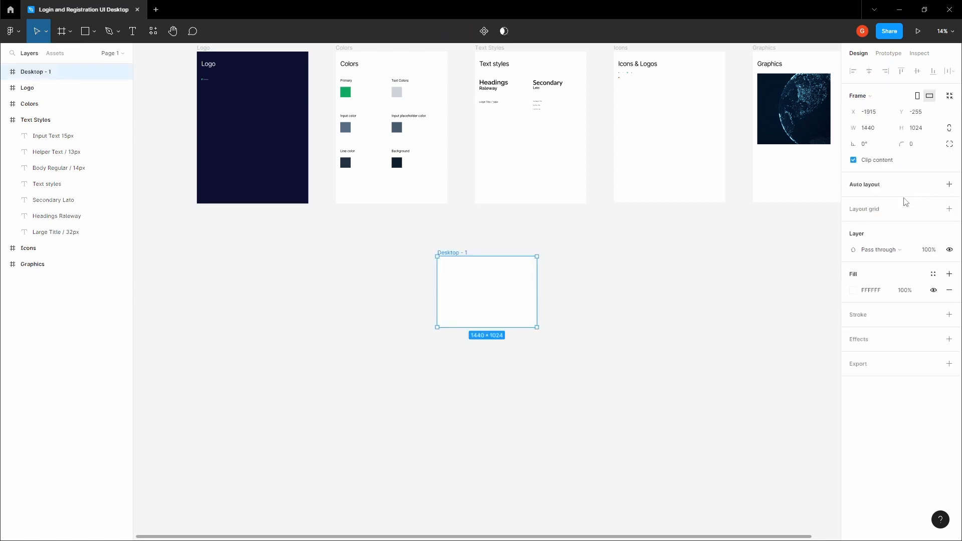
Move the new desktop frame to the empty area beneath the Logo frame
{"action": "left_click", "coordinate": [542, 259]}
{"action": "left_click", "coordinate": [458, 252]}
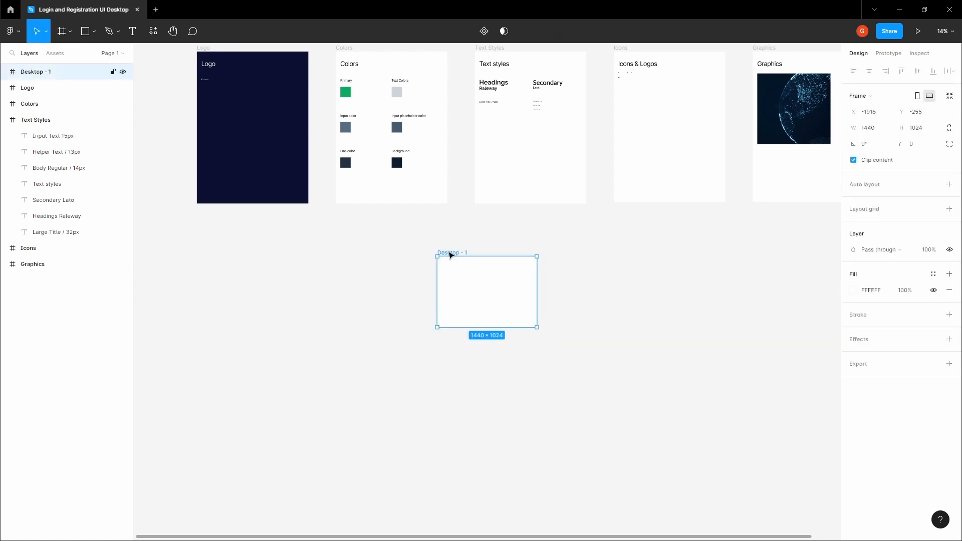
{"action": "left_click_drag", "start_coordinate": [449, 251], "coordinate": [214, 321]}
{"action": "key", "text": "shift+2"}
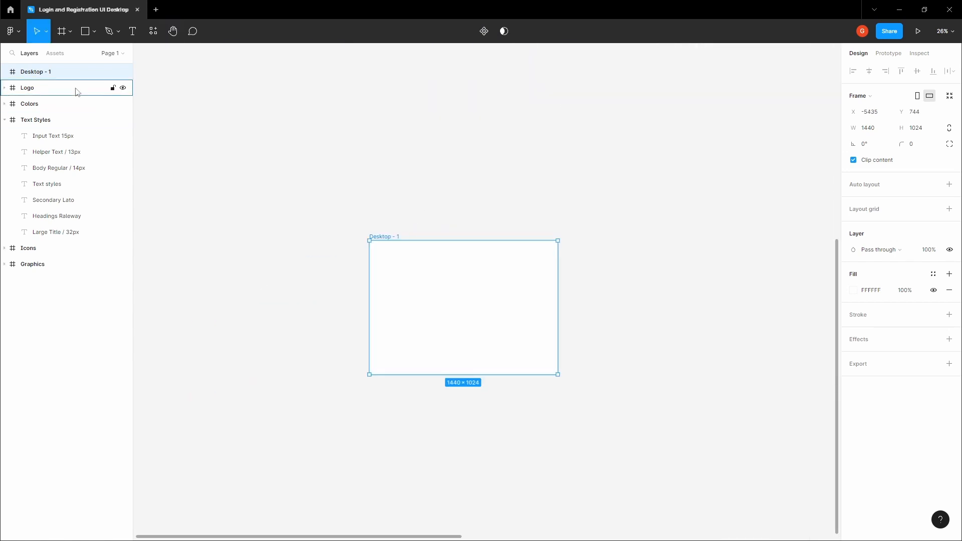
Rename the desktop frame as Login
{"action": "double_click", "coordinate": [70, 74]}
{"action": "type", "text": "Login"}
{"action": "key", "text": "Return"}
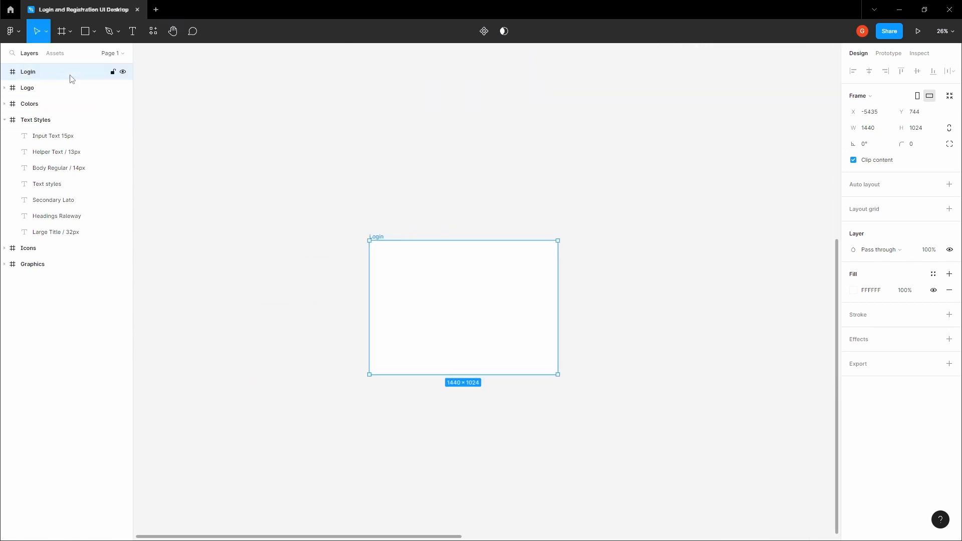
{"action": "left_click", "coordinate": [360, 146]}
Draw a nested frame about 267 × 114 in the upper-left corner of the Login frame
{"action": "left_click_drag", "start_coordinate": [397, 230], "coordinate": [367, 148]}
{"action": "scroll", "coordinate": [368, 148], "scroll_direction": "up", "scroll_amount": 4}
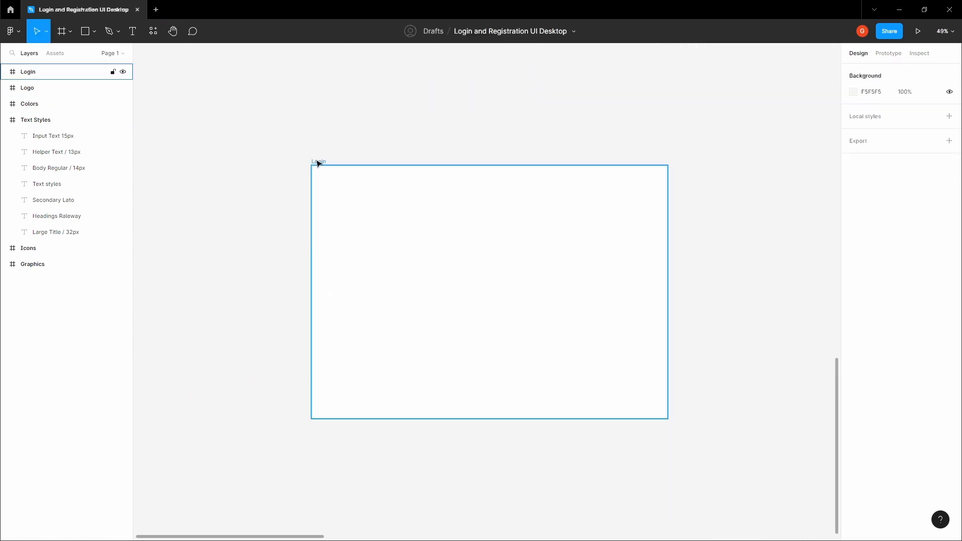
{"action": "left_click", "coordinate": [319, 162]}
{"action": "scroll", "coordinate": [361, 182], "scroll_direction": "up", "scroll_amount": 3}
{"action": "key", "text": "f"}
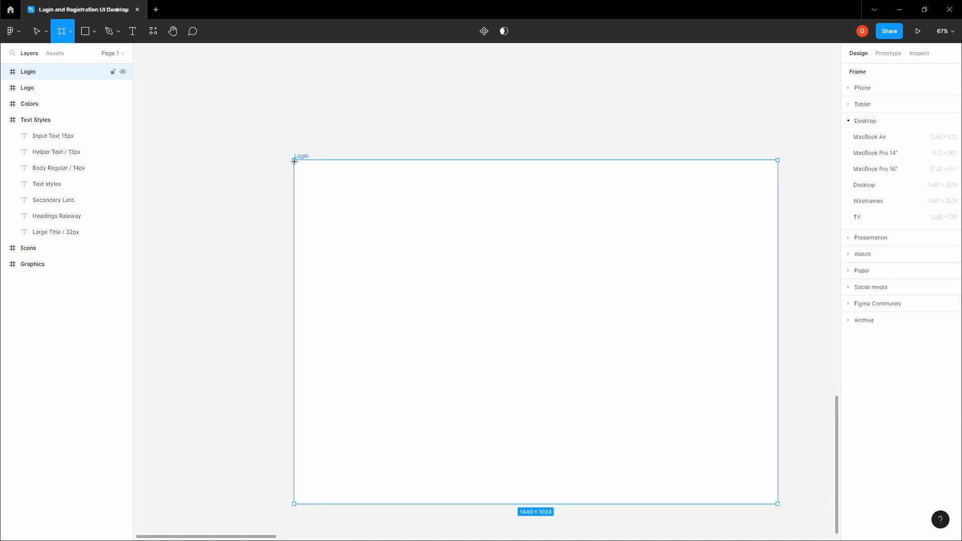
{"action": "left_click_drag", "start_coordinate": [295, 161], "coordinate": [384, 199]}
Set the nested frame's width to 380 and stretch it to the Login frame's full height of 1024
{"action": "left_click", "coordinate": [883, 129]}
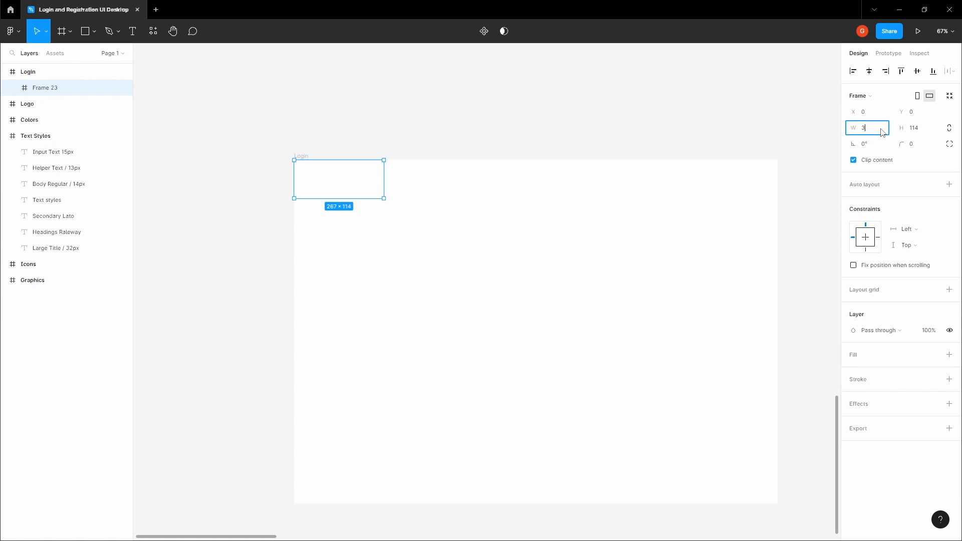
{"action": "type", "text": "380"}
{"action": "key", "text": "Tab"}
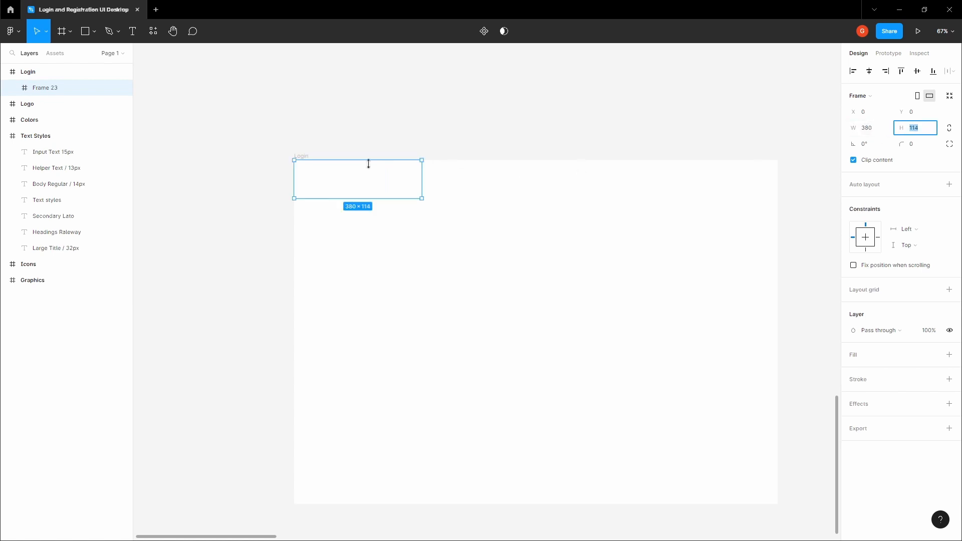
{"action": "scroll", "coordinate": [335, 174], "scroll_direction": "up", "scroll_amount": 5}
{"action": "scroll", "coordinate": [378, 232], "scroll_direction": "down", "scroll_amount": 6}
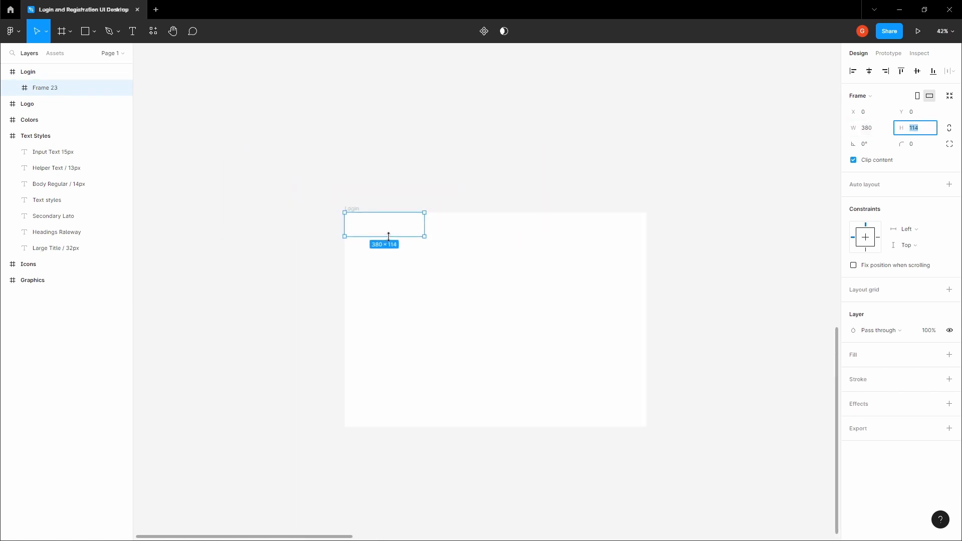
{"action": "left_click_drag", "start_coordinate": [372, 237], "coordinate": [372, 428]}
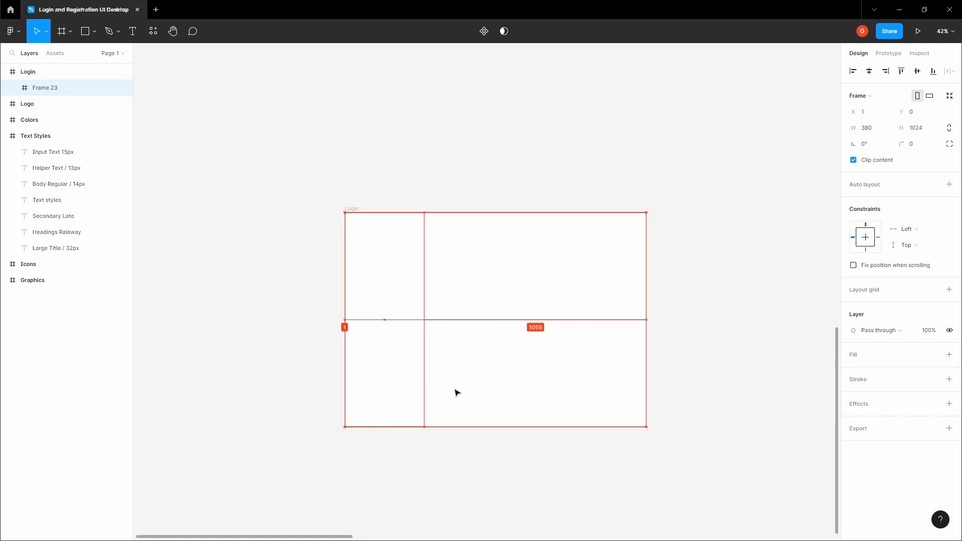
Add a solid red D94848 fill to the 380-wide nested frame
{"action": "left_click", "coordinate": [949, 355]}
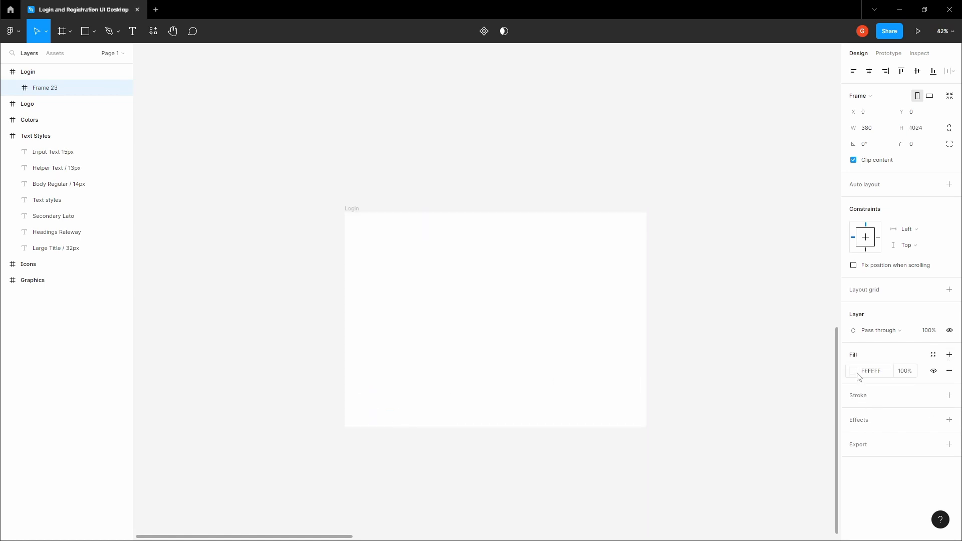
{"action": "left_click", "coordinate": [853, 371]}
{"action": "left_click", "coordinate": [803, 314]}
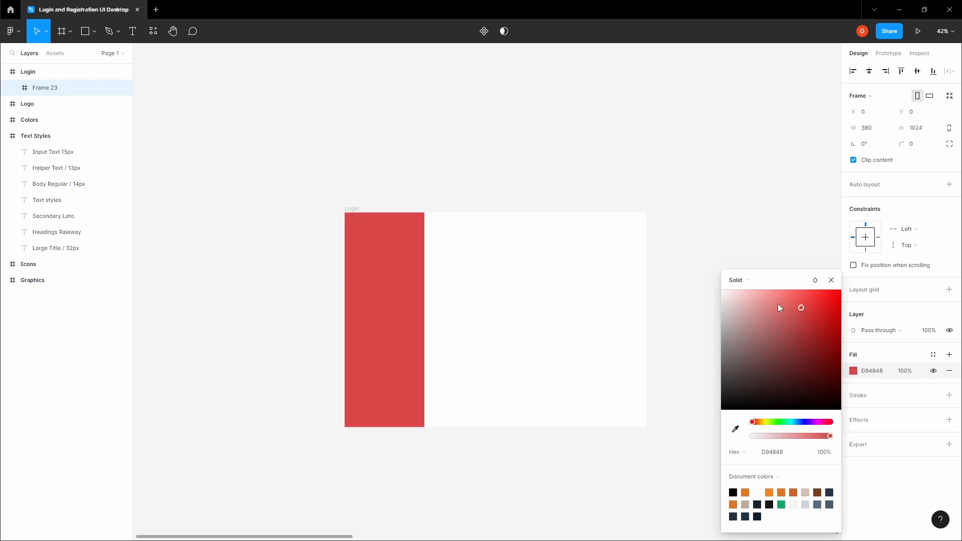
{"action": "left_click", "coordinate": [613, 205]}
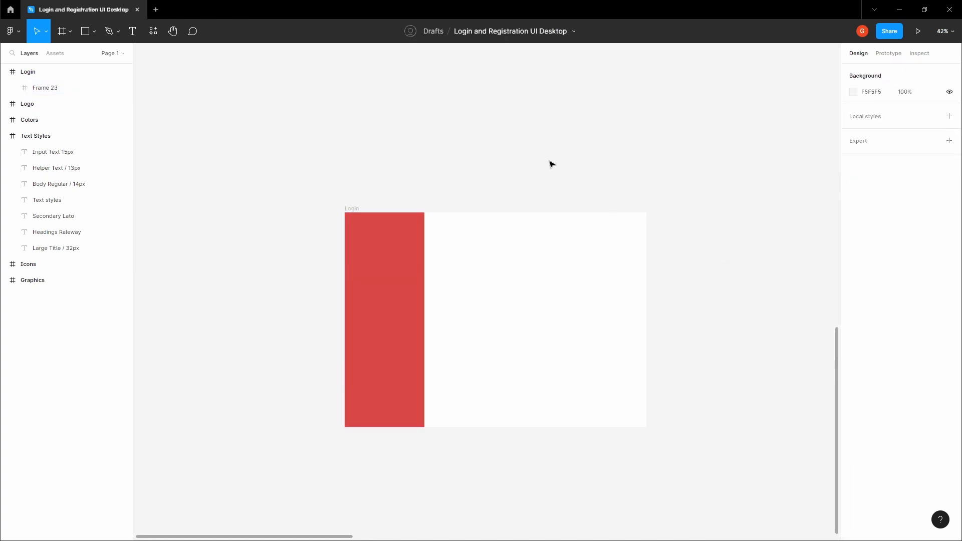
Duplicate the red frame beside itself, widen the copy to 1060 to cover the remaining Login area, and fill it with 50D1AB
{"action": "left_click", "coordinate": [419, 222]}
{"action": "left_click_drag", "start_coordinate": [391, 248], "coordinate": [647, 256]}
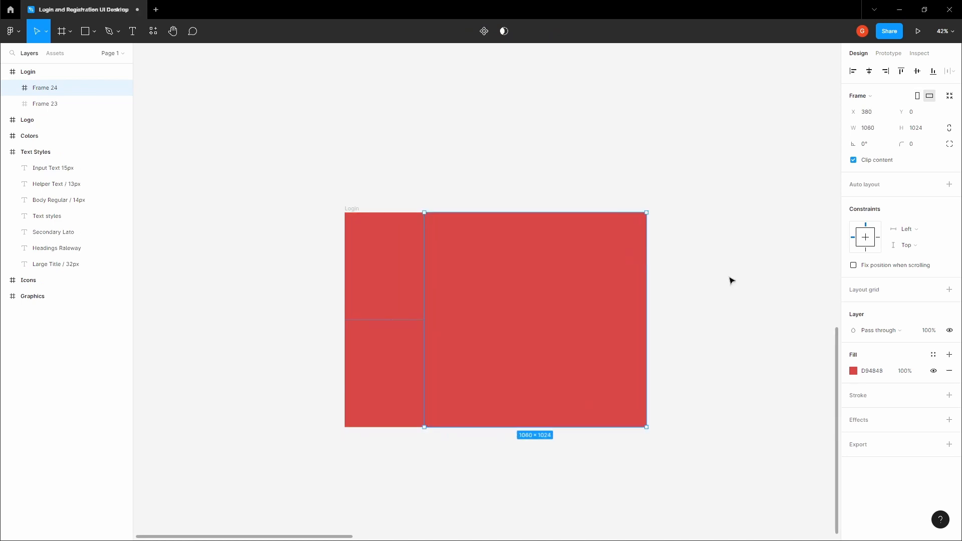
{"action": "left_click", "coordinate": [853, 371]}
{"action": "left_click_drag", "start_coordinate": [757, 321], "coordinate": [796, 311]}
{"action": "left_click", "coordinate": [787, 422]}
{"action": "left_click", "coordinate": [788, 306]}
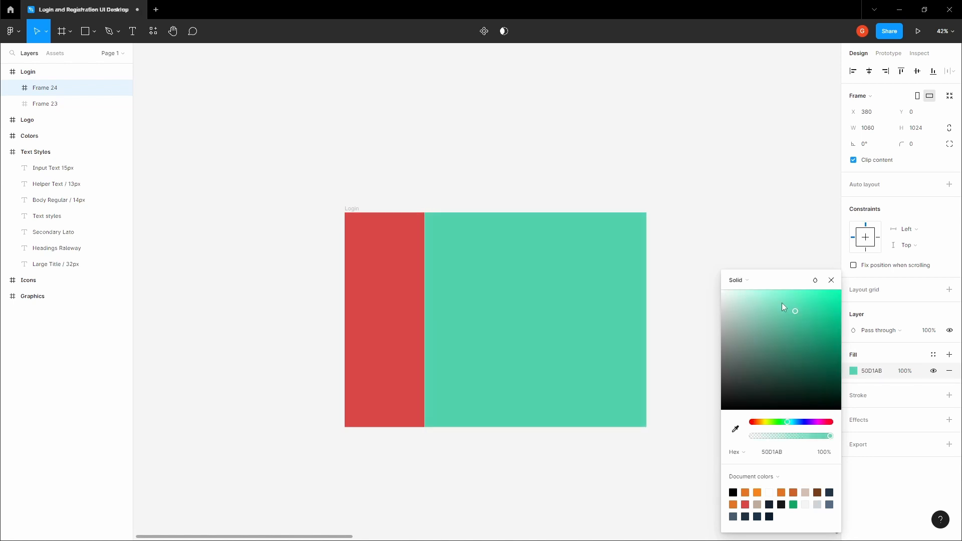
{"action": "left_click", "coordinate": [695, 223]}
{"action": "key", "text": "space"}
{"action": "left_click_drag", "start_coordinate": [672, 209], "coordinate": [576, 144]}
{"action": "scroll", "coordinate": [473, 140], "scroll_direction": "up", "scroll_amount": 3}
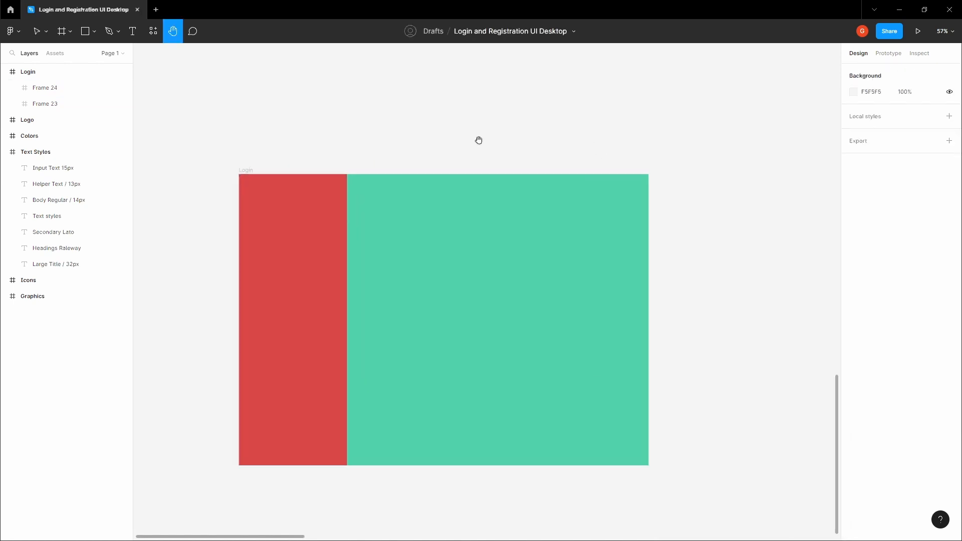
{"action": "left_click", "coordinate": [273, 237]}
{"action": "left_click", "coordinate": [293, 251]}
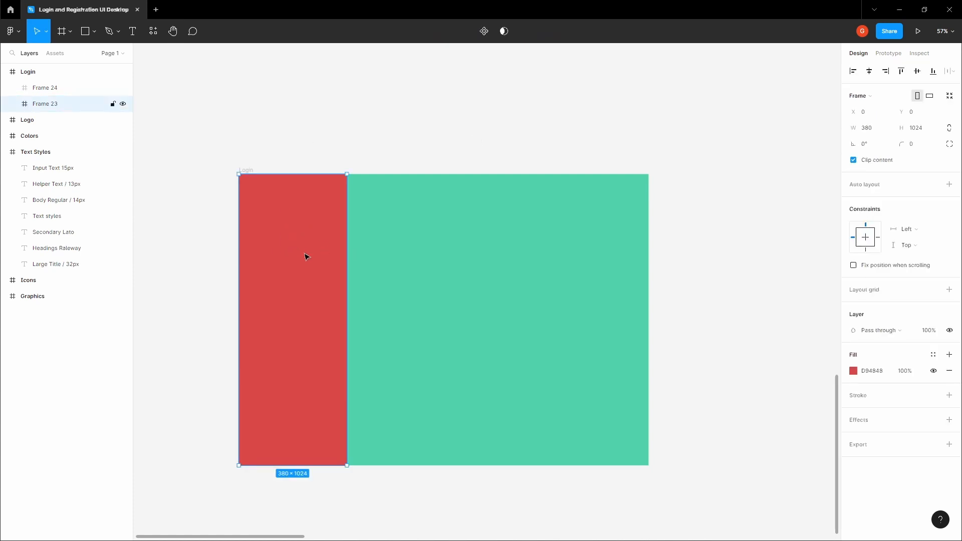
{"action": "left_click", "coordinate": [436, 258]}
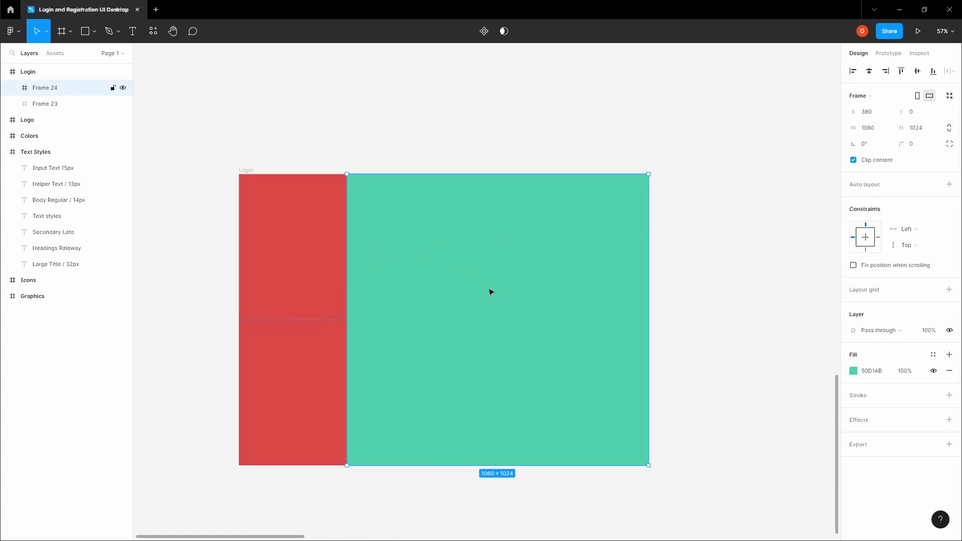
{"action": "left_click", "coordinate": [707, 263]}
Copy the globe image frame from the Graphics frame
{"action": "key", "text": "space"}
{"action": "left_click_drag", "start_coordinate": [711, 262], "coordinate": [655, 292]}
{"action": "scroll", "coordinate": [653, 292], "scroll_direction": "down", "scroll_amount": 7}
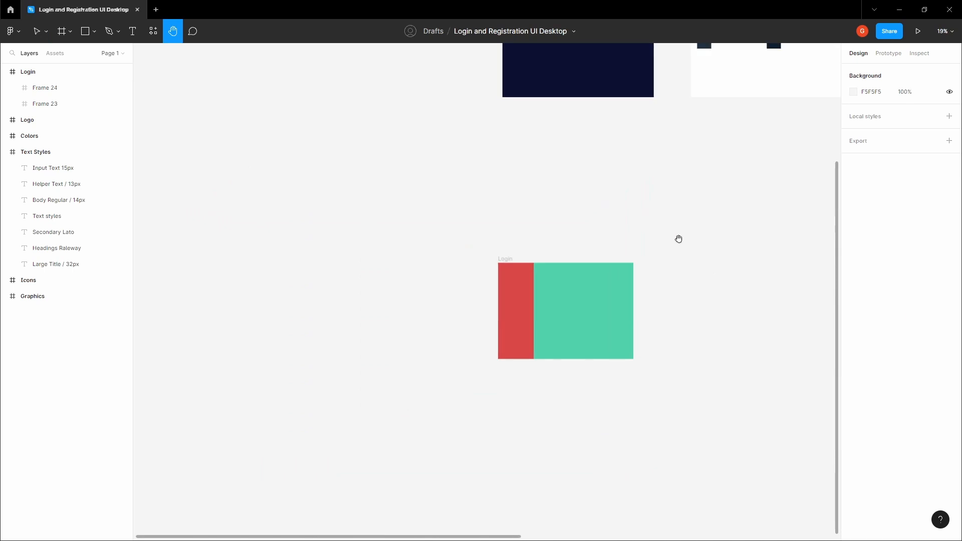
{"action": "left_click_drag", "start_coordinate": [779, 146], "coordinate": [528, 307]}
{"action": "scroll", "coordinate": [608, 260], "scroll_direction": "down", "scroll_amount": 3}
{"action": "left_click_drag", "start_coordinate": [608, 260], "coordinate": [385, 289]}
{"action": "scroll", "coordinate": [659, 205], "scroll_direction": "up", "scroll_amount": 5}
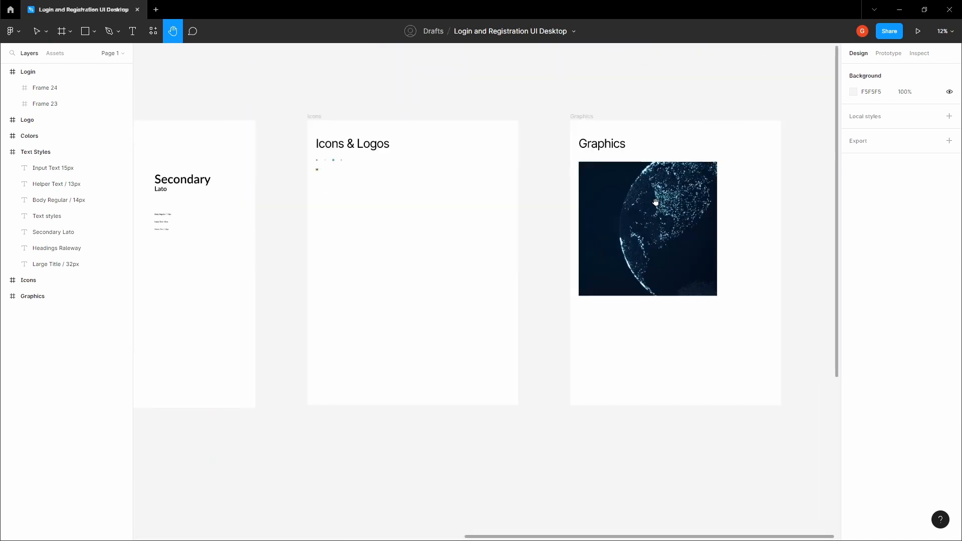
{"action": "right_click", "coordinate": [653, 204]}
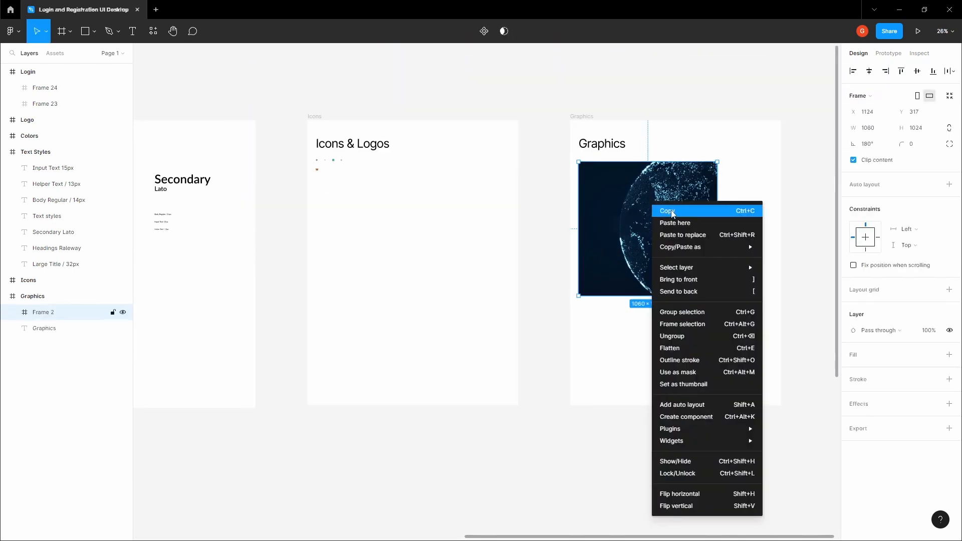
{"action": "left_click", "coordinate": [674, 214]}
Paste the globe image into the green frame of the Login design and move it to that frame's left edge
{"action": "scroll", "coordinate": [671, 212], "scroll_direction": "down", "scroll_amount": 4}
{"action": "left_click", "coordinate": [561, 372]}
{"action": "key", "text": "space"}
{"action": "left_click_drag", "start_coordinate": [434, 398], "coordinate": [764, 199]}
{"action": "scroll", "coordinate": [434, 254], "scroll_direction": "up", "scroll_amount": 2}
{"action": "left_click_drag", "start_coordinate": [434, 253], "coordinate": [458, 253]}
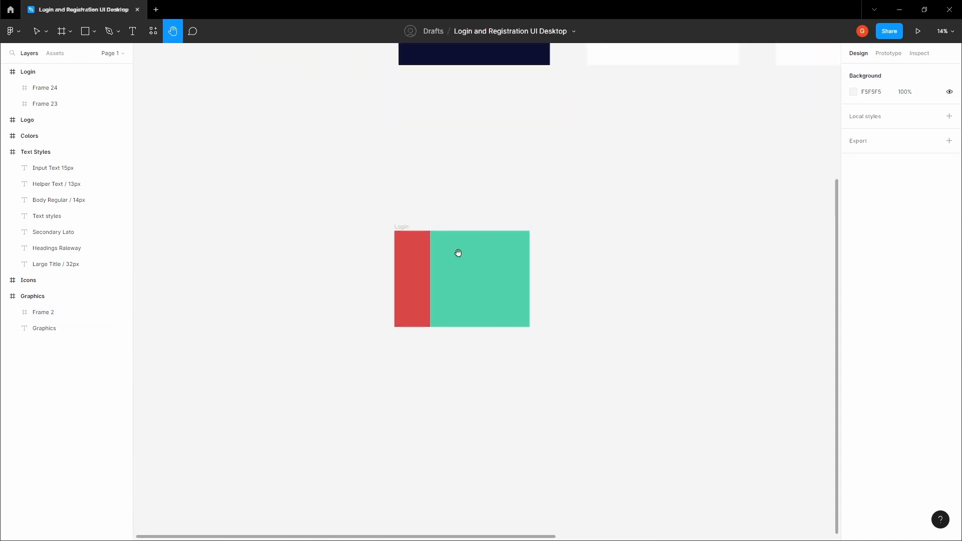
{"action": "scroll", "coordinate": [458, 253], "scroll_direction": "up", "scroll_amount": 3}
{"action": "left_click", "coordinate": [465, 211]}
{"action": "right_click", "coordinate": [462, 208]}
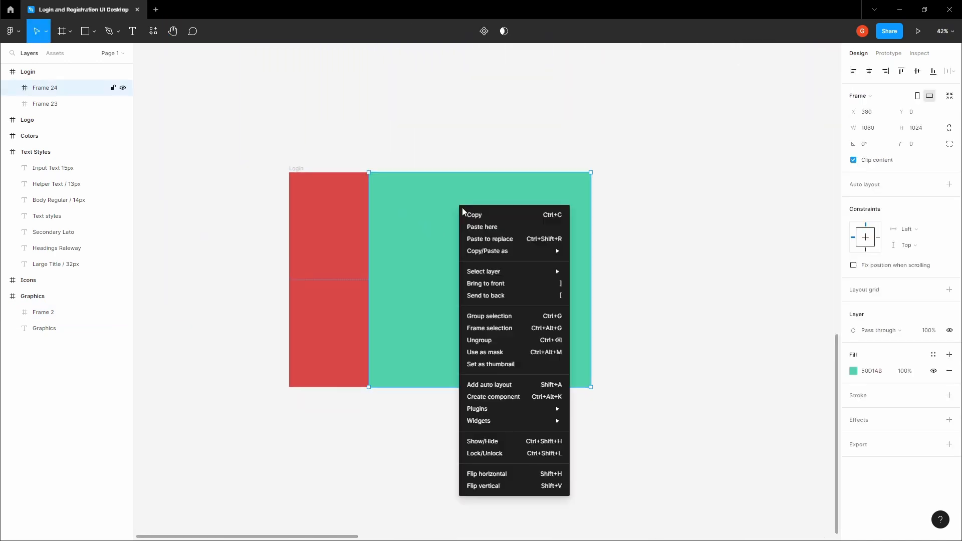
{"action": "left_click", "coordinate": [481, 226]}
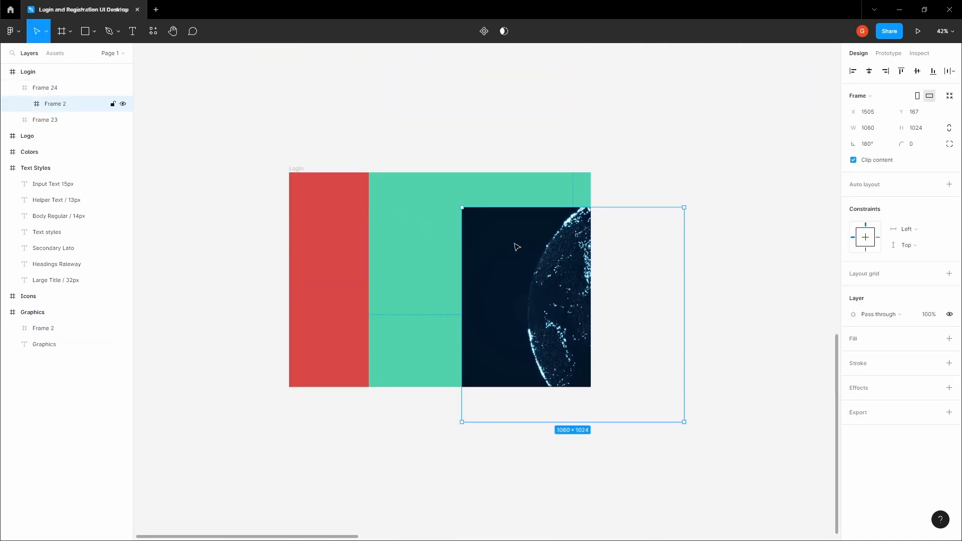
{"action": "left_click_drag", "start_coordinate": [515, 242], "coordinate": [424, 217]}
Remove the green fill from the frame behind the globe image
{"action": "left_click", "coordinate": [449, 180]}
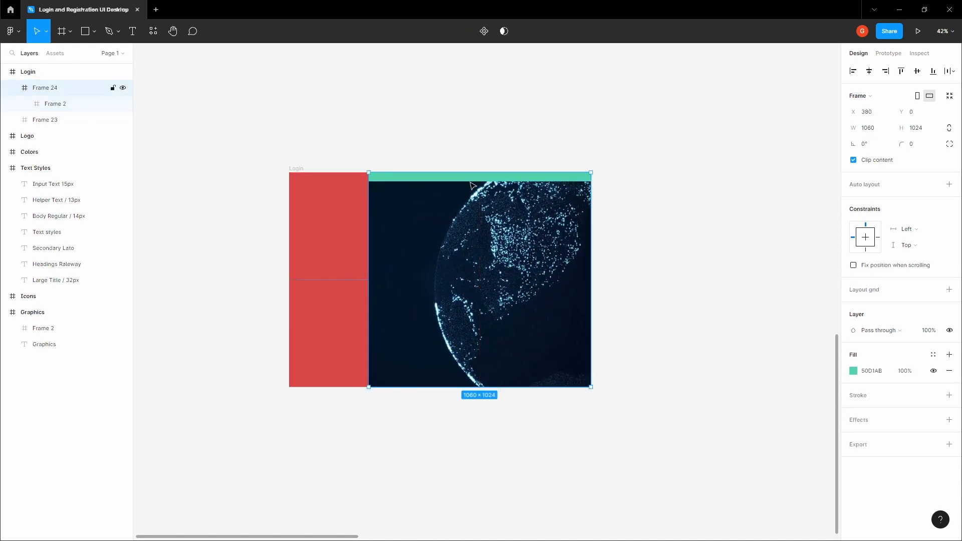
{"action": "left_click", "coordinate": [951, 374]}
{"action": "left_click", "coordinate": [699, 264]}
Move the globe image up to align with its parent frame's top edge and cover the whole frame
{"action": "left_click", "coordinate": [48, 88]}
{"action": "left_click", "coordinate": [55, 103]}
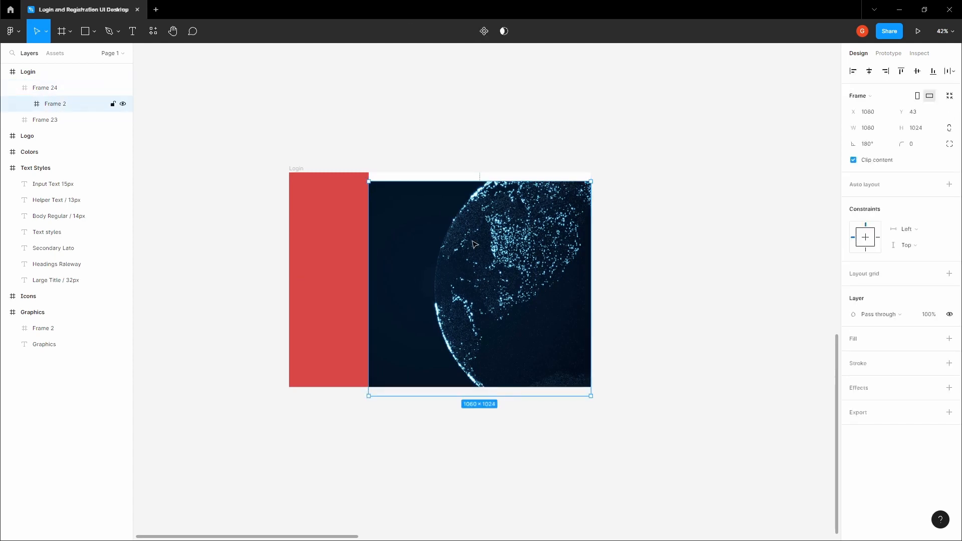
{"action": "scroll", "coordinate": [476, 244], "scroll_direction": "up", "scroll_amount": 3}
{"action": "left_click_drag", "start_coordinate": [476, 249], "coordinate": [476, 237]}
{"action": "left_click", "coordinate": [732, 247]}
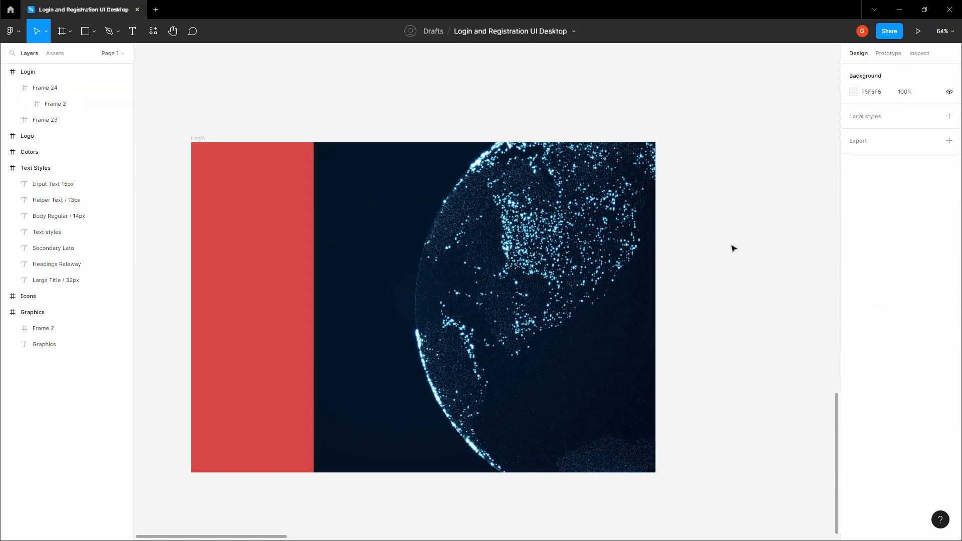
{"action": "scroll", "coordinate": [732, 247], "scroll_direction": "left", "scroll_amount": 2}
{"action": "scroll", "coordinate": [731, 247], "scroll_direction": "down", "scroll_amount": 1}
{"action": "left_click", "coordinate": [642, 254]}
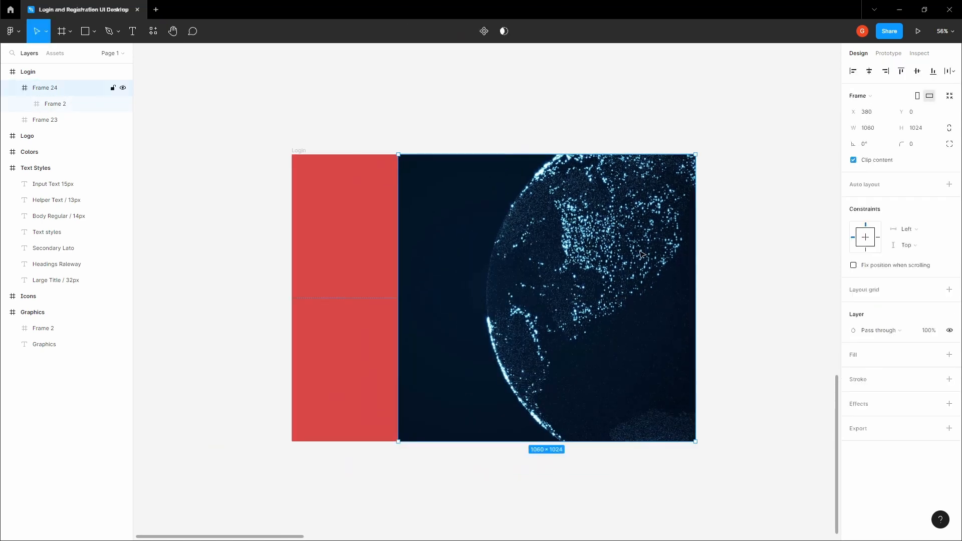
{"action": "left_click", "coordinate": [716, 281]}
{"action": "left_click_drag", "start_coordinate": [715, 281], "coordinate": [745, 290]}
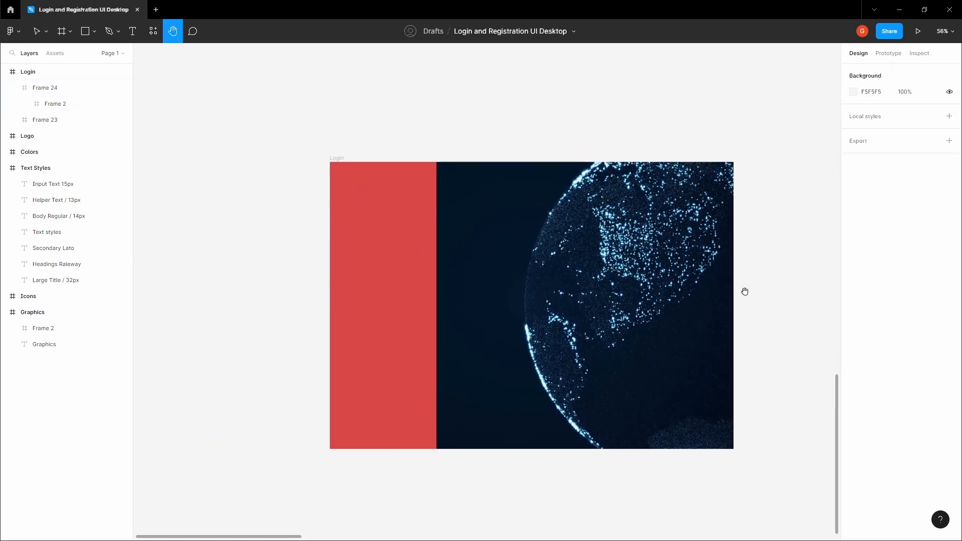
Recolor the red column of the Login frame by sampling the Background swatch, #0D1E2E, from the Colors frame
{"action": "left_click", "coordinate": [418, 257]}
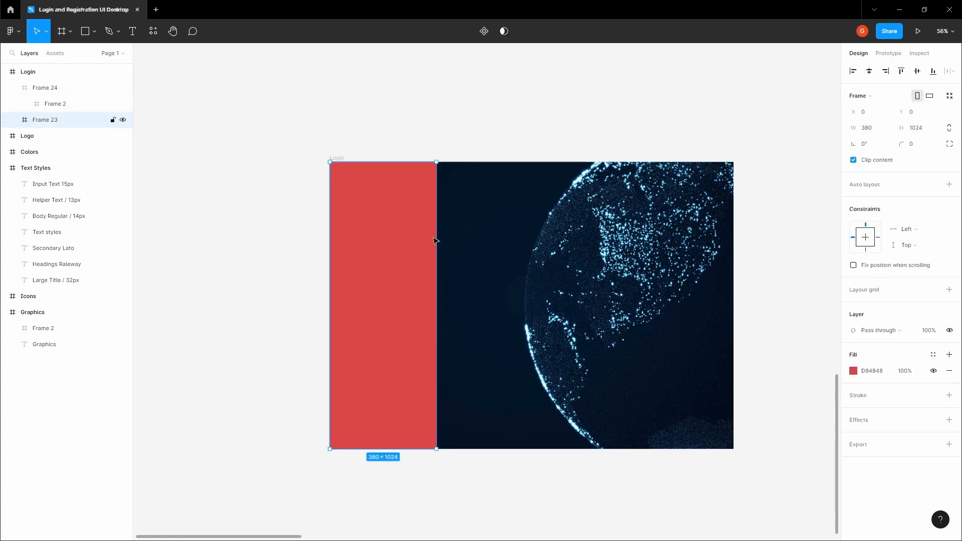
{"action": "key", "text": "space"}
{"action": "left_click_drag", "start_coordinate": [625, 141], "coordinate": [574, 244]}
{"action": "scroll", "coordinate": [575, 244], "scroll_direction": "down", "scroll_amount": 3}
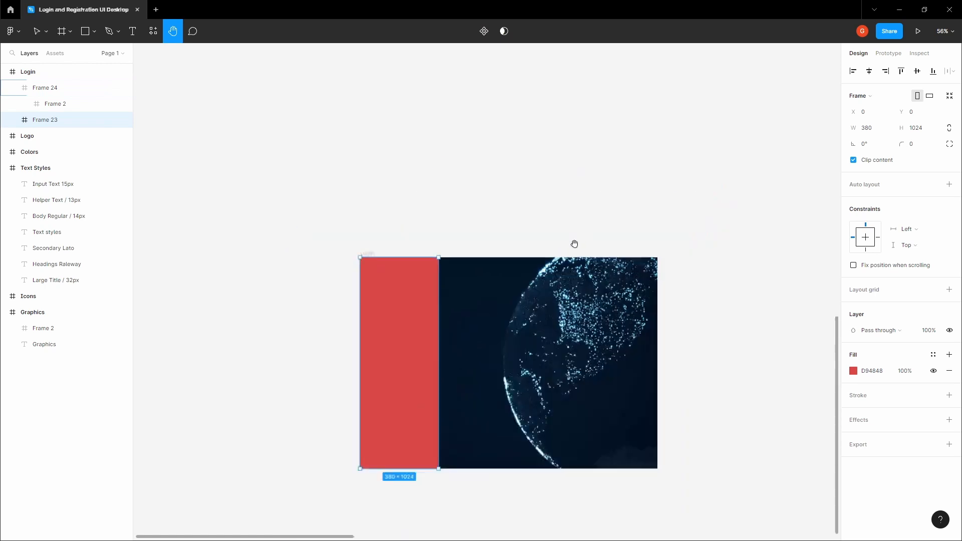
{"action": "scroll", "coordinate": [575, 244], "scroll_direction": "down", "scroll_amount": 2}
{"action": "left_click_drag", "start_coordinate": [711, 80], "coordinate": [499, 333]}
{"action": "left_click_drag", "start_coordinate": [572, 189], "coordinate": [550, 216]}
{"action": "scroll", "coordinate": [550, 216], "scroll_direction": "up", "scroll_amount": 1}
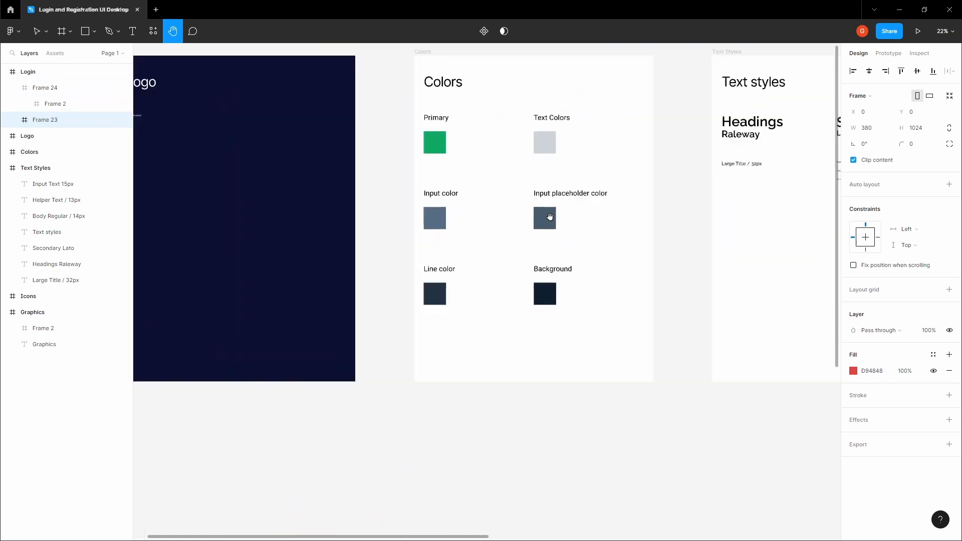
{"action": "left_click", "coordinate": [854, 371]}
{"action": "left_click", "coordinate": [736, 430]}
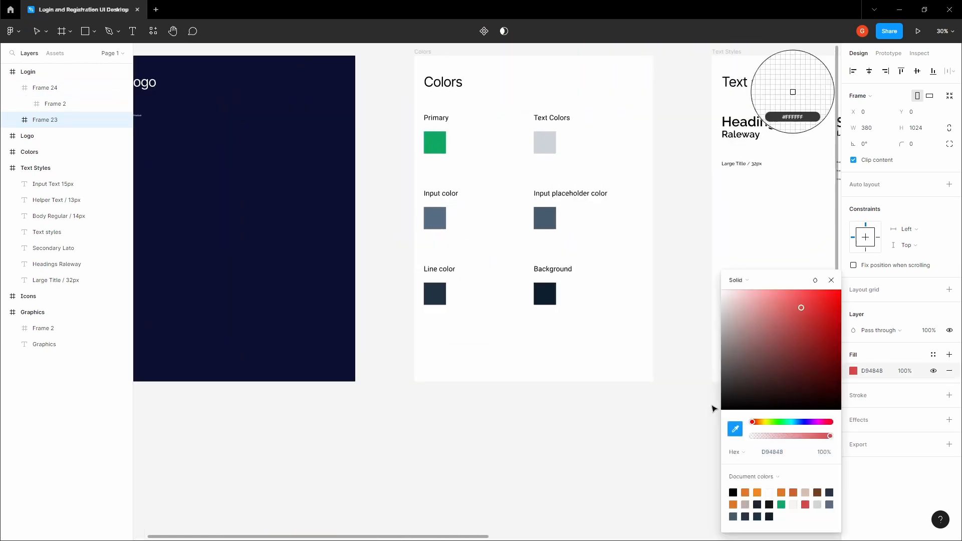
{"action": "scroll", "coordinate": [547, 294], "scroll_direction": "up", "scroll_amount": 1}
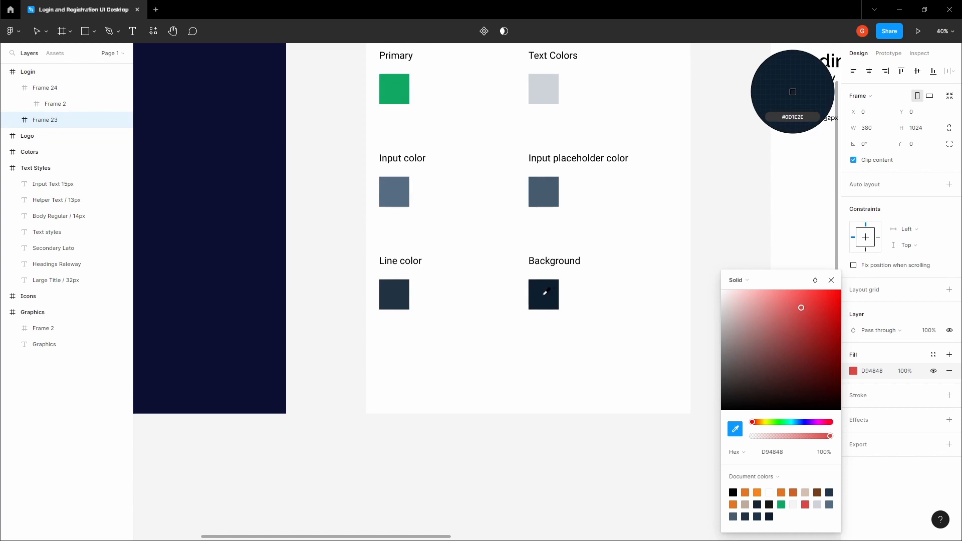
{"action": "left_click", "coordinate": [545, 294]}
{"action": "scroll", "coordinate": [545, 297], "scroll_direction": "down", "scroll_amount": 3}
{"action": "left_click", "coordinate": [484, 443]}
Move the whole Login frame further right on the canvas
{"action": "left_click_drag", "start_coordinate": [472, 443], "coordinate": [608, 264]}
{"action": "scroll", "coordinate": [468, 384], "scroll_direction": "up", "scroll_amount": 3}
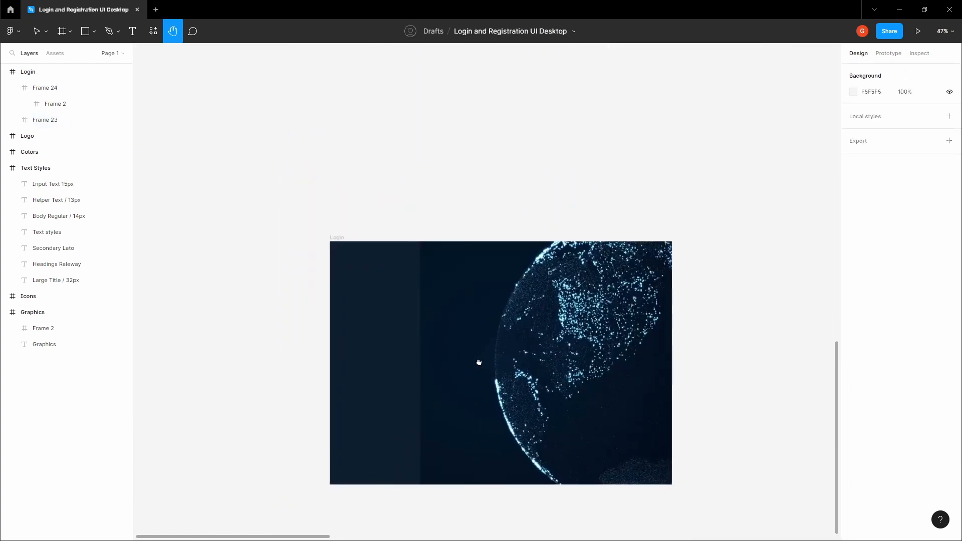
{"action": "left_click_drag", "start_coordinate": [479, 363], "coordinate": [494, 300]}
{"action": "left_click_drag", "start_coordinate": [482, 242], "coordinate": [447, 307]}
{"action": "scroll", "coordinate": [484, 253], "scroll_direction": "down", "scroll_amount": 1}
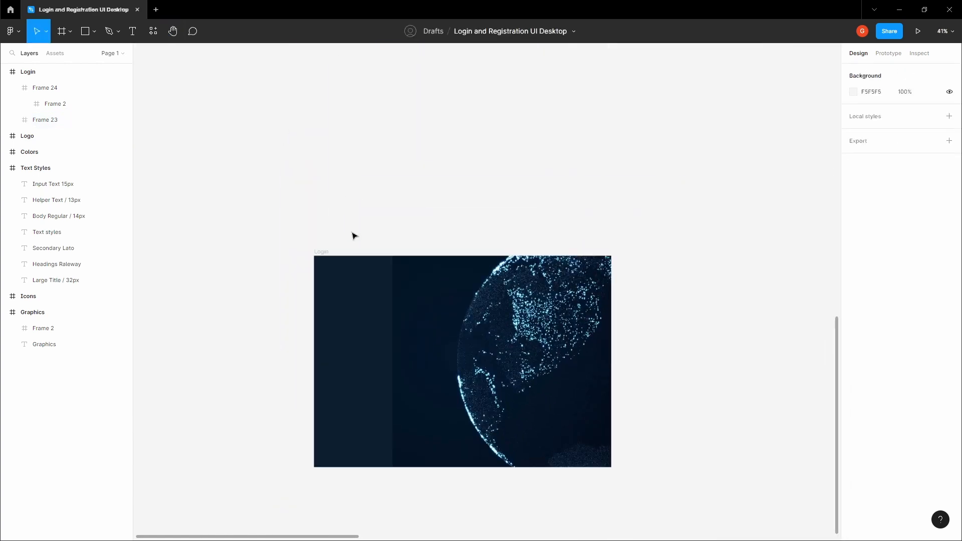
{"action": "left_click_drag", "start_coordinate": [322, 252], "coordinate": [541, 234]}
{"action": "left_click", "coordinate": [558, 191]}
{"action": "left_click_drag", "start_coordinate": [578, 196], "coordinate": [515, 174]}
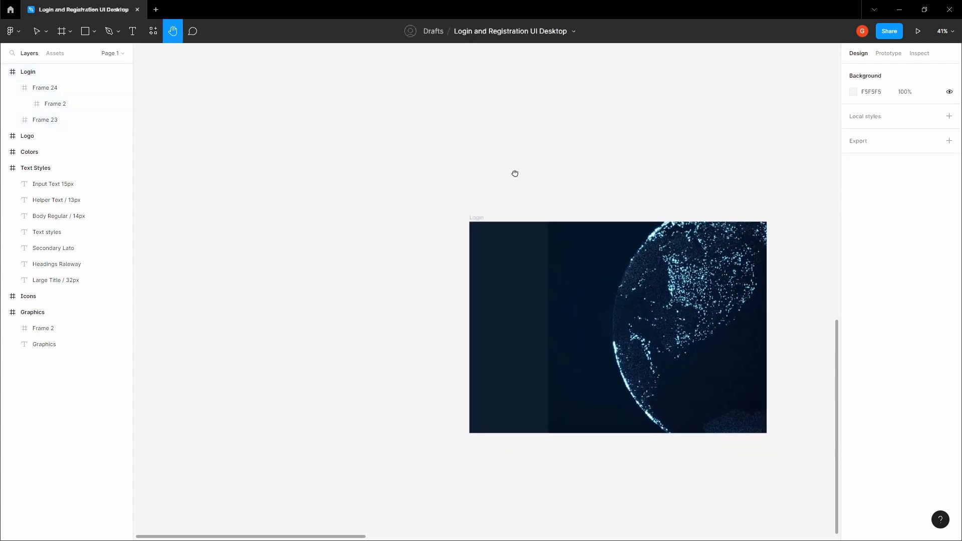
Copy the Coinwave logo from the Logo frame
{"action": "scroll", "coordinate": [510, 187], "scroll_direction": "up", "scroll_amount": 5}
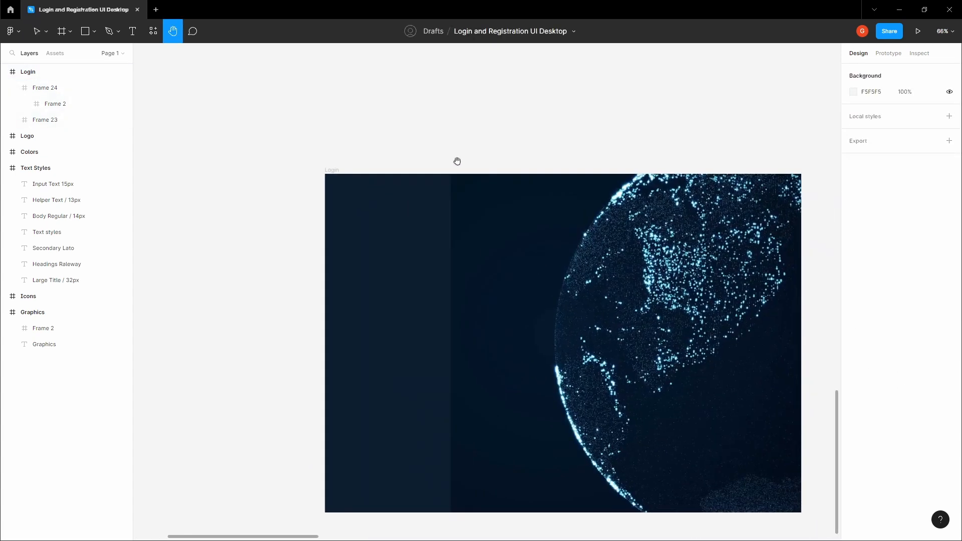
{"action": "scroll", "coordinate": [458, 161], "scroll_direction": "up", "scroll_amount": 3}
{"action": "left_click", "coordinate": [308, 193]}
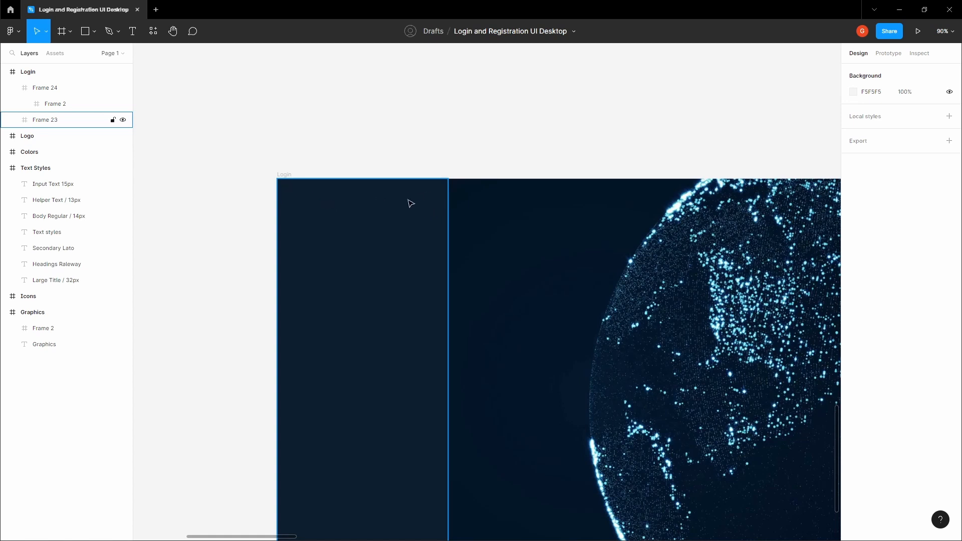
{"action": "left_click_drag", "start_coordinate": [427, 165], "coordinate": [431, 221]}
{"action": "scroll", "coordinate": [436, 236], "scroll_direction": "down", "scroll_amount": 6}
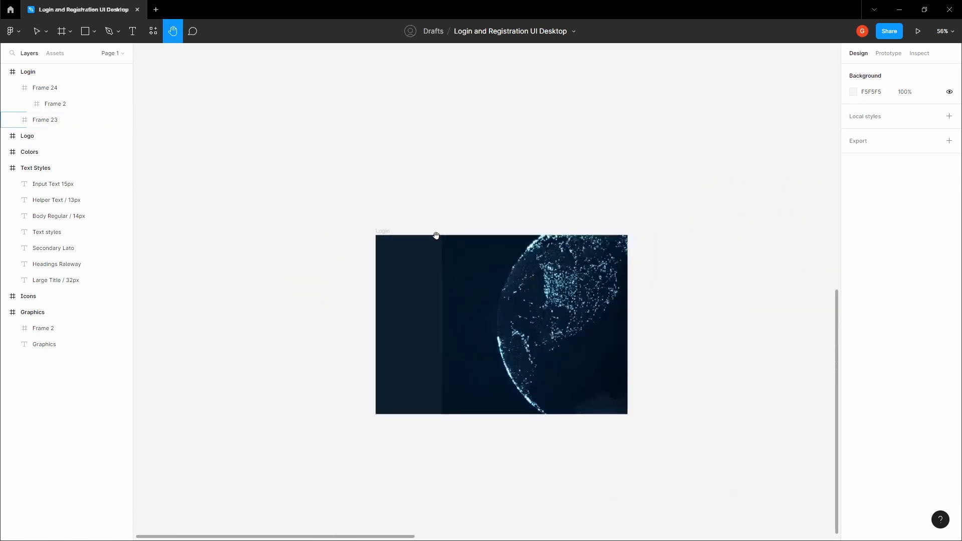
{"action": "scroll", "coordinate": [437, 236], "scroll_direction": "down", "scroll_amount": 1}
{"action": "left_click_drag", "start_coordinate": [434, 153], "coordinate": [455, 269]}
{"action": "scroll", "coordinate": [456, 269], "scroll_direction": "down", "scroll_amount": 4}
{"action": "left_click_drag", "start_coordinate": [391, 77], "coordinate": [416, 176]}
{"action": "scroll", "coordinate": [390, 115], "scroll_direction": "up", "scroll_amount": 4}
{"action": "left_click", "coordinate": [385, 159]}
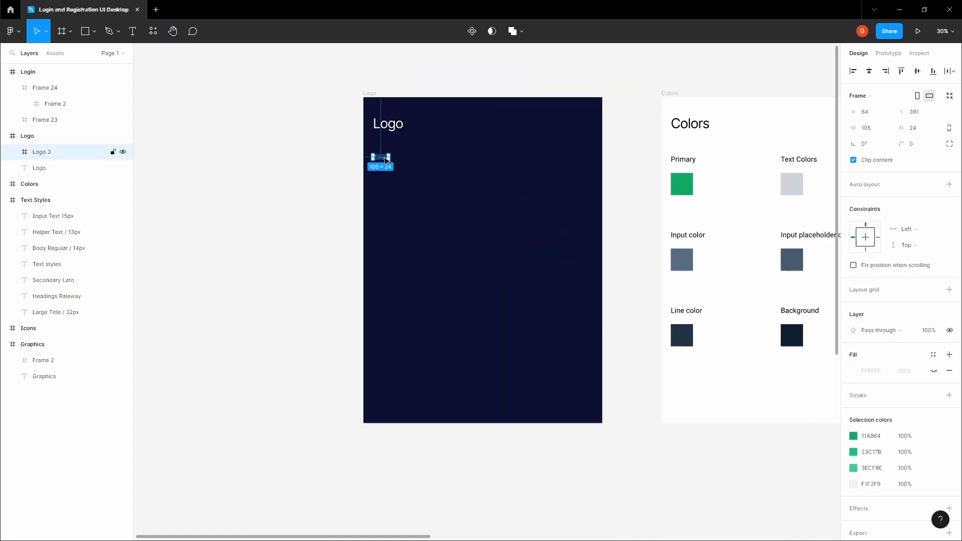
Paste the Coinwave logo into the dark column of the Login frame and move it near the column's upper-left corner
{"action": "left_click_drag", "start_coordinate": [322, 223], "coordinate": [326, 112]}
{"action": "left_click_drag", "start_coordinate": [536, 466], "coordinate": [484, 193]}
{"action": "scroll", "coordinate": [462, 254], "scroll_direction": "up", "scroll_amount": 4}
{"action": "left_click", "coordinate": [461, 250]}
{"action": "key", "text": "ctrl+v"}
{"action": "scroll", "coordinate": [432, 208], "scroll_direction": "up", "scroll_amount": 6}
{"action": "scroll", "coordinate": [461, 403], "scroll_direction": "down", "scroll_amount": 2}
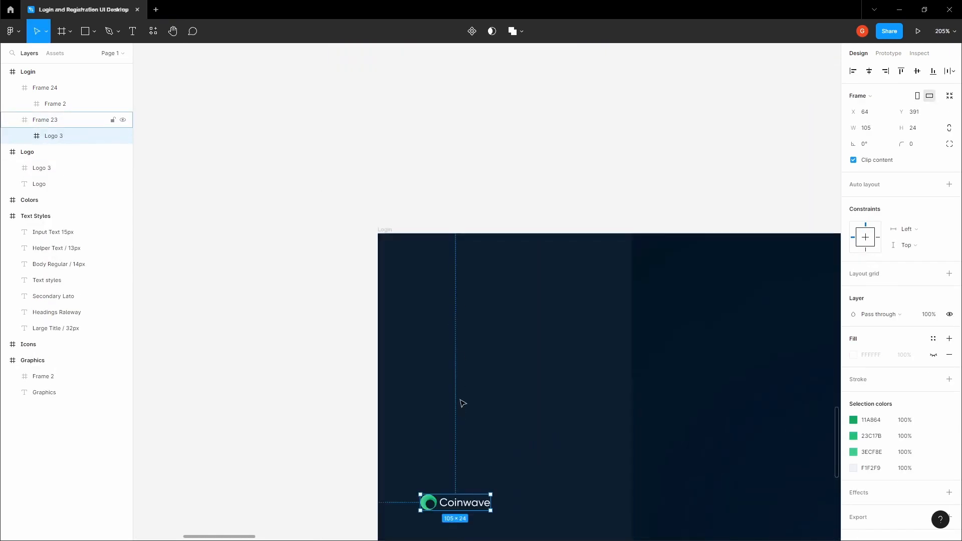
{"action": "left_click_drag", "start_coordinate": [465, 507], "coordinate": [455, 284]}
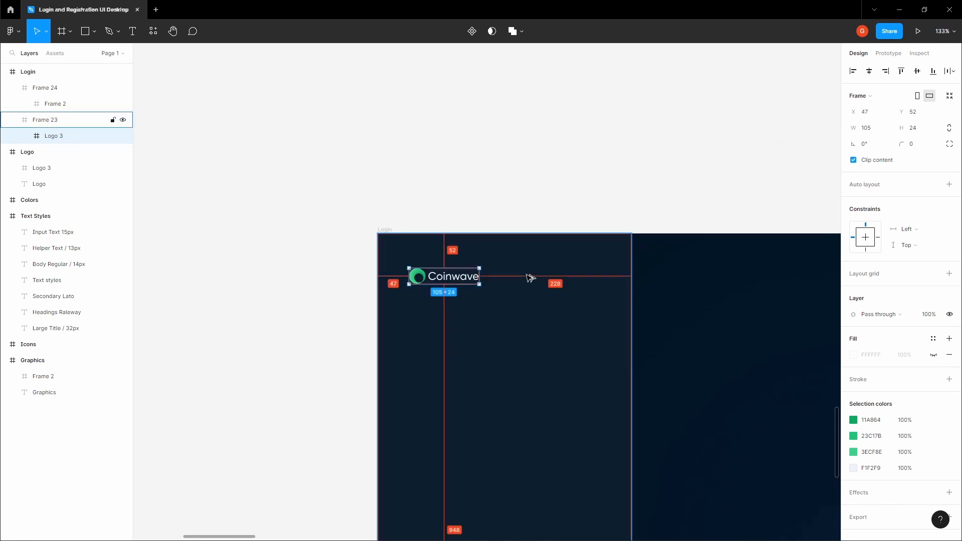
Nudge the logo to 32 px from the column's top edge and shift it left to a similar margin
{"action": "key", "text": "shift+Up"}
{"action": "key", "text": "shift+Up"}
{"action": "key", "text": "Left"}
{"action": "key", "text": "Left"}
{"action": "key", "text": "Left"}
{"action": "key", "text": "Left"}
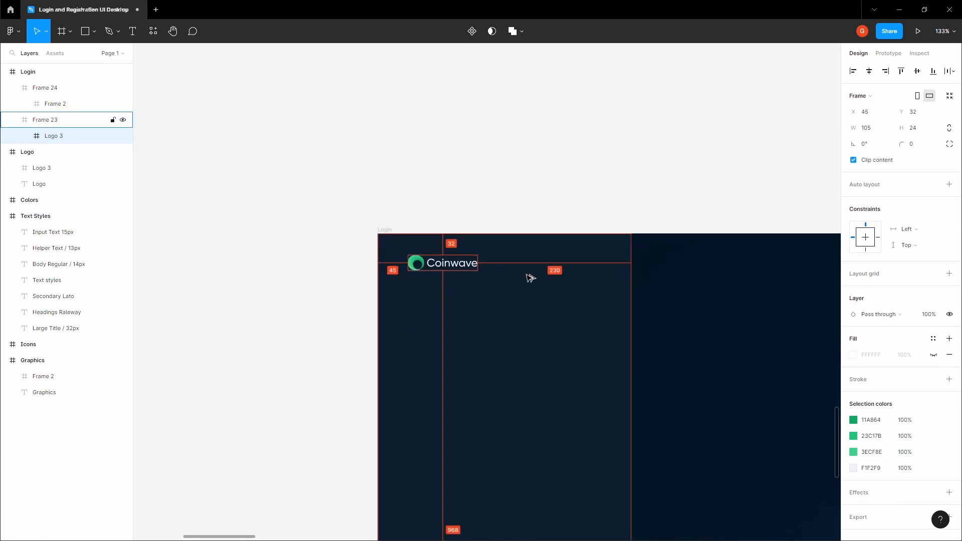
{"action": "key", "text": "shift+Left"}
{"action": "left_click", "coordinate": [517, 211]}
{"action": "key", "text": "space"}
{"action": "scroll", "coordinate": [516, 210], "scroll_direction": "down", "scroll_amount": 4}
{"action": "left_click_drag", "start_coordinate": [566, 173], "coordinate": [470, 225]}
{"action": "scroll", "coordinate": [471, 225], "scroll_direction": "down", "scroll_amount": 3}
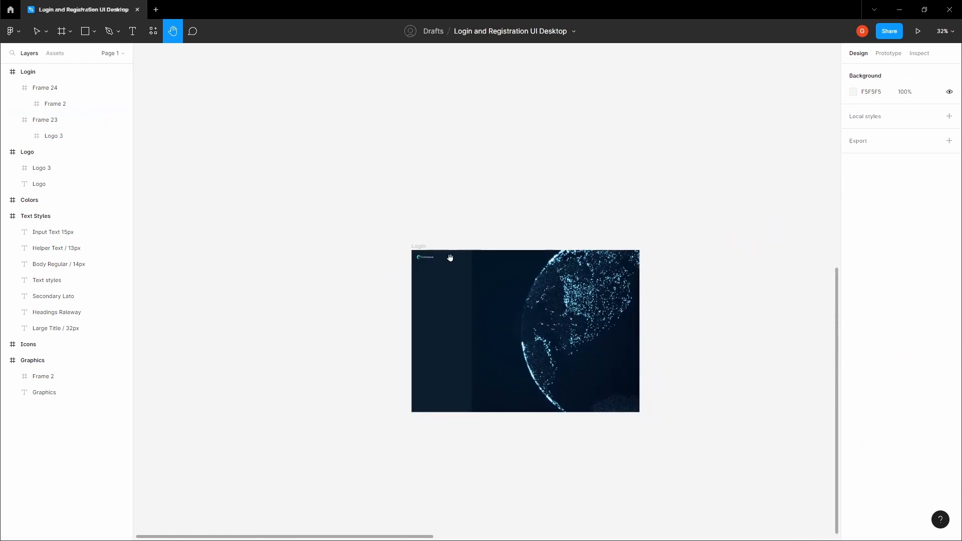
{"action": "scroll", "coordinate": [449, 262], "scroll_direction": "up", "scroll_amount": 5}
{"action": "left_click_drag", "start_coordinate": [429, 229], "coordinate": [422, 222]}
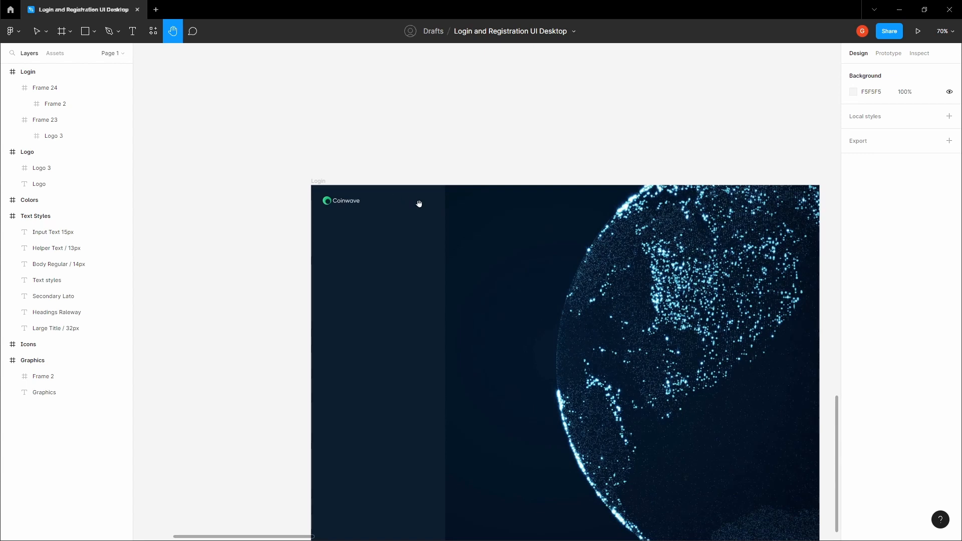
Copy the globe and chevron-down icons together from the Icons frame
{"action": "scroll", "coordinate": [419, 203], "scroll_direction": "down", "scroll_amount": 7}
{"action": "left_click_drag", "start_coordinate": [537, 198], "coordinate": [370, 331]}
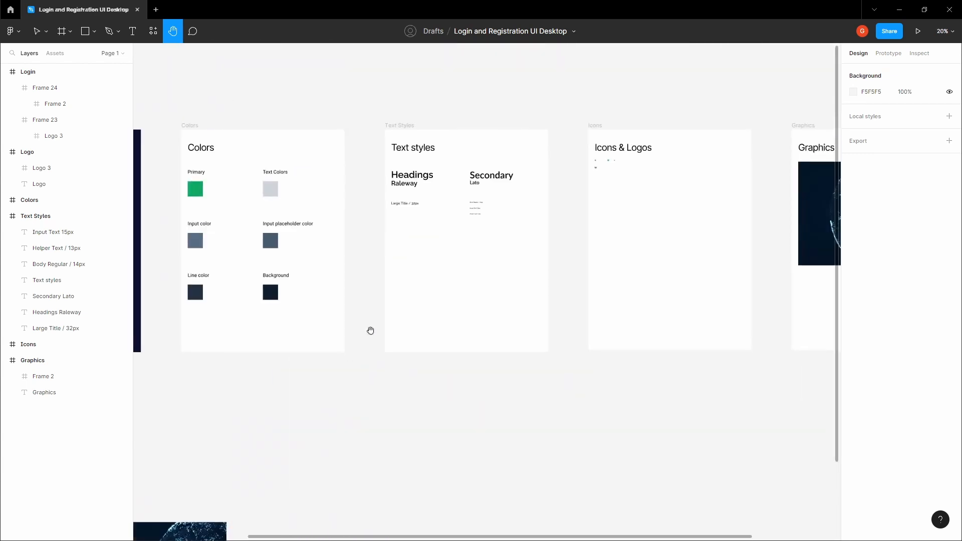
{"action": "left_click_drag", "start_coordinate": [613, 164], "coordinate": [416, 249]}
{"action": "scroll", "coordinate": [413, 249], "scroll_direction": "up", "scroll_amount": 11}
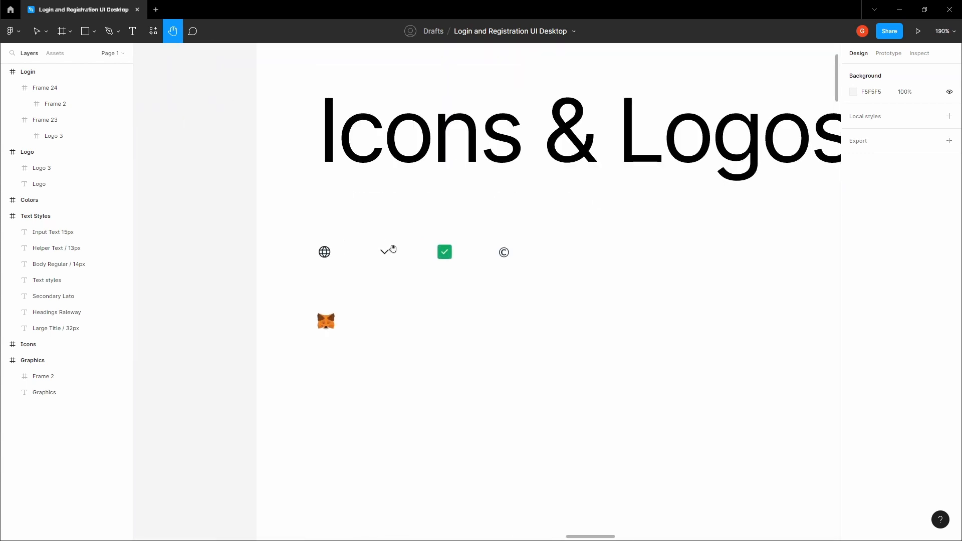
{"action": "scroll", "coordinate": [348, 251], "scroll_direction": "up", "scroll_amount": 1}
{"action": "key", "text": "v"}
{"action": "left_click", "coordinate": [319, 253]}
{"action": "left_click", "coordinate": [394, 253], "text": "shift"}
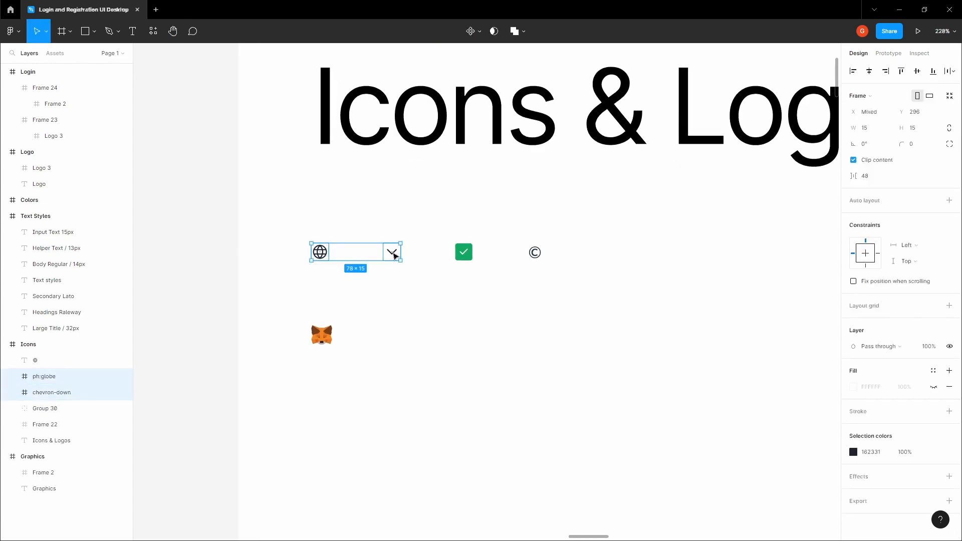
{"action": "scroll", "coordinate": [397, 256], "scroll_direction": "down", "scroll_amount": 6}
Paste both icons into the dark column of the Login frame and move them up near its right side, across from the logo
{"action": "key", "text": "h"}
{"action": "scroll", "coordinate": [320, 264], "scroll_direction": "down", "scroll_amount": 6}
{"action": "left_click_drag", "start_coordinate": [321, 264], "coordinate": [604, 150]}
{"action": "left_click_drag", "start_coordinate": [344, 351], "coordinate": [685, 214]}
{"action": "left_click_drag", "start_coordinate": [437, 340], "coordinate": [556, 209]}
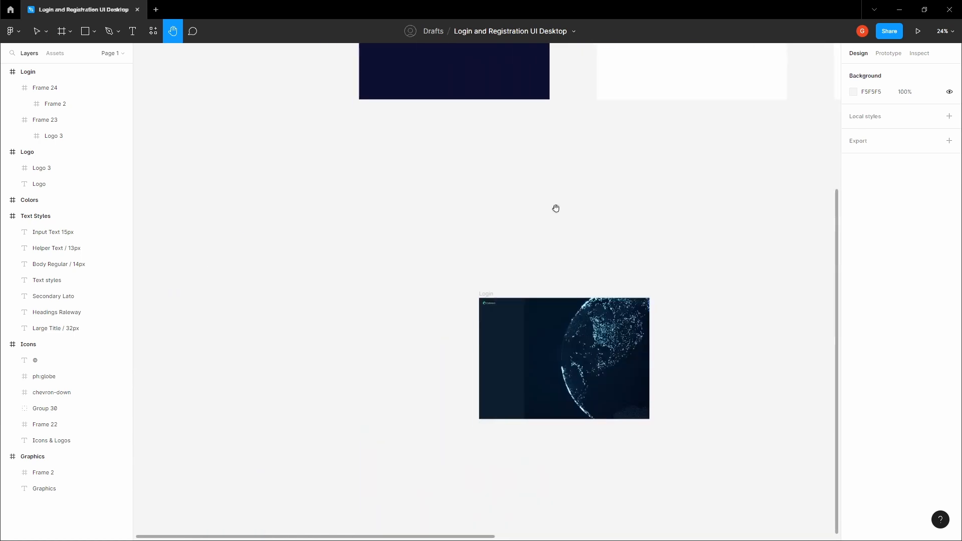
{"action": "scroll", "coordinate": [514, 316], "scroll_direction": "up", "scroll_amount": 8}
{"action": "key", "text": "v"}
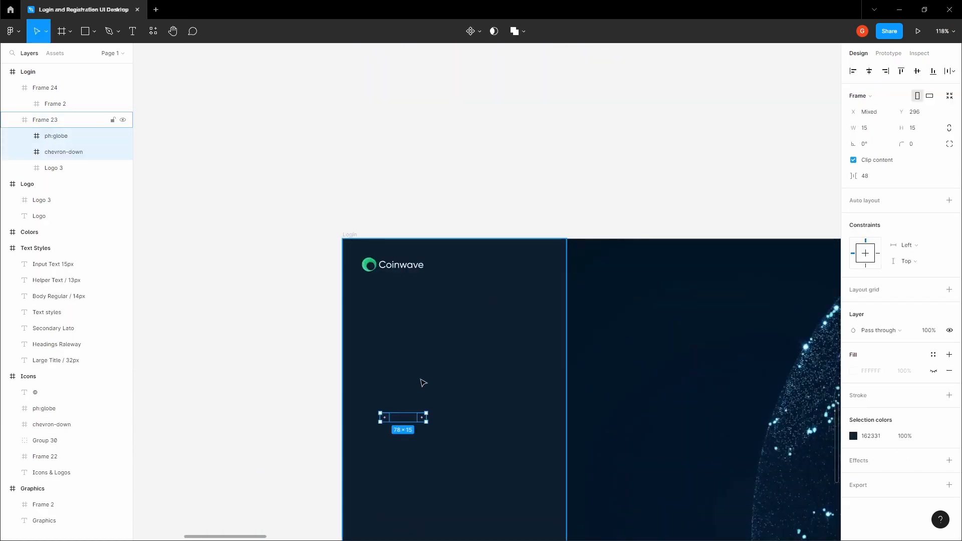
{"action": "left_click_drag", "start_coordinate": [394, 421], "coordinate": [515, 274]}
Change the color of the globe and chevron icons to light gray E7E8EA
{"action": "scroll", "coordinate": [571, 274], "scroll_direction": "up", "scroll_amount": 2}
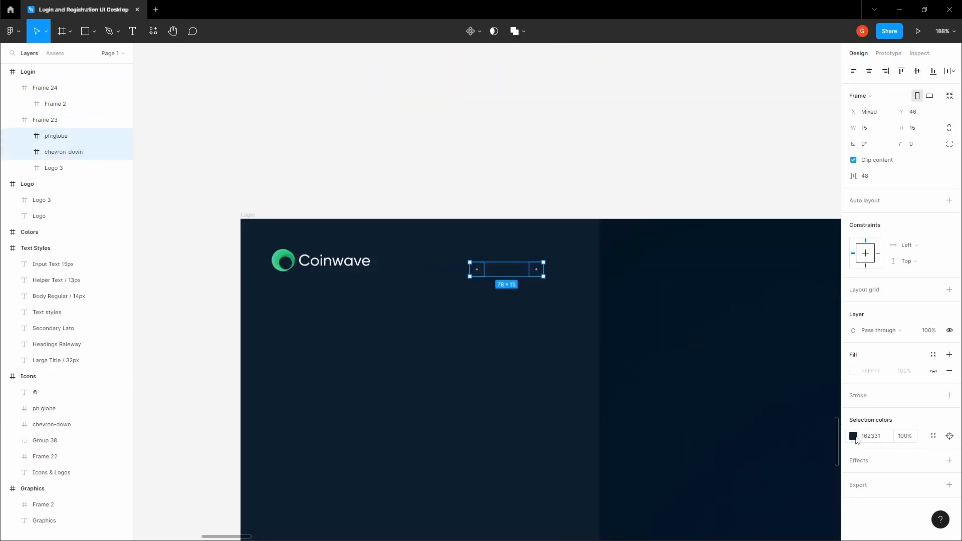
{"action": "left_click", "coordinate": [854, 436]}
{"action": "left_click_drag", "start_coordinate": [725, 321], "coordinate": [723, 303]}
{"action": "left_click", "coordinate": [553, 183]}
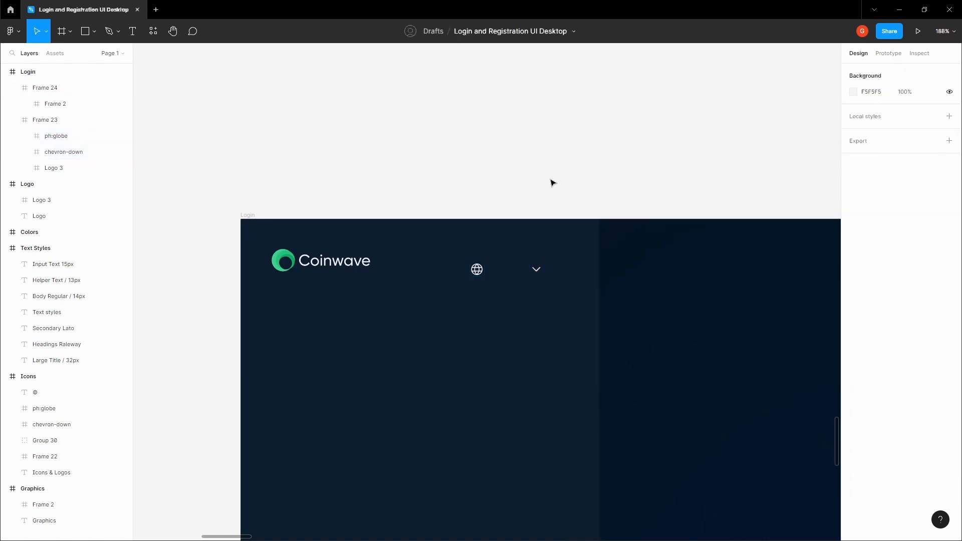
Move the chevron icon right to X 323, widening the gap to the globe
{"action": "scroll", "coordinate": [529, 271], "scroll_direction": "up", "scroll_amount": 2}
{"action": "double_click", "coordinate": [544, 271]}
{"action": "left_click_drag", "start_coordinate": [544, 270], "coordinate": [569, 271]}
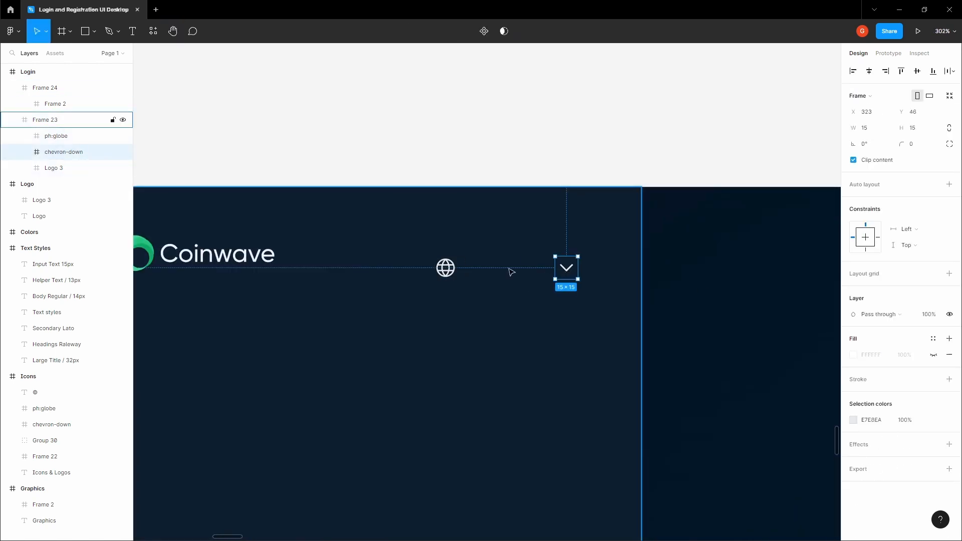
Add a text layer reading "English" between the globe and chevron icons
{"action": "key", "text": "Escape"}
{"action": "key", "text": "t"}
{"action": "left_click", "coordinate": [483, 260]}
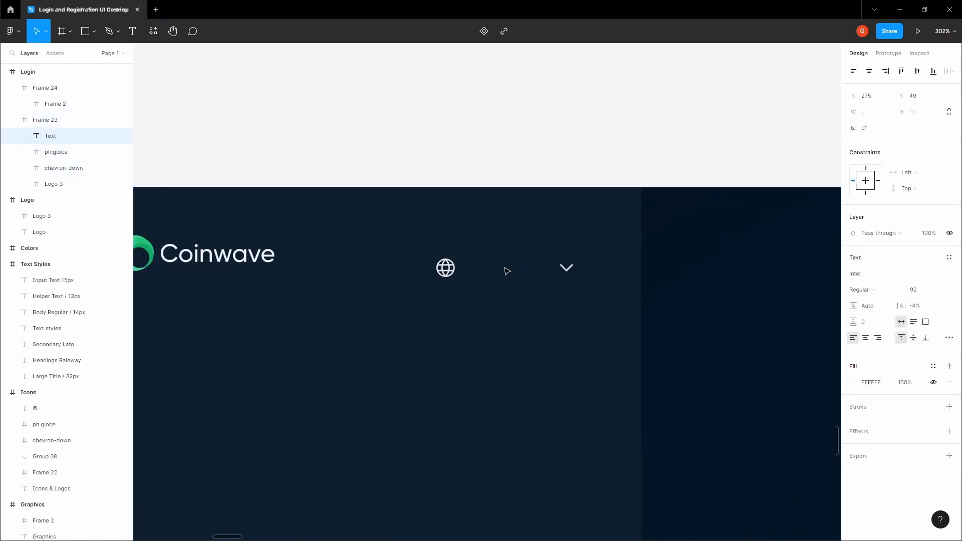
{"action": "type", "text": "English"}
{"action": "key", "text": "Escape"}
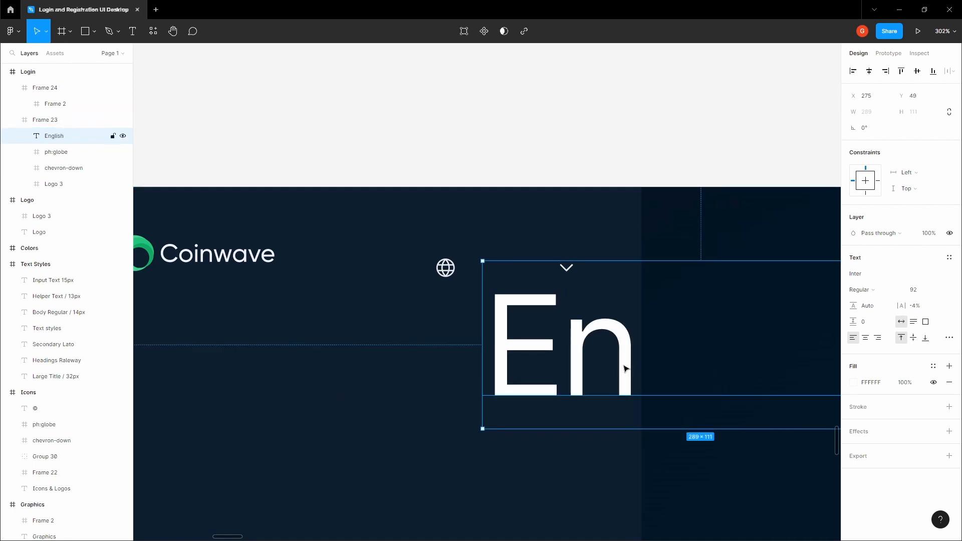
Set the "English" text to Lato Regular, size 14, with Auto line height
{"action": "left_click", "coordinate": [883, 277]}
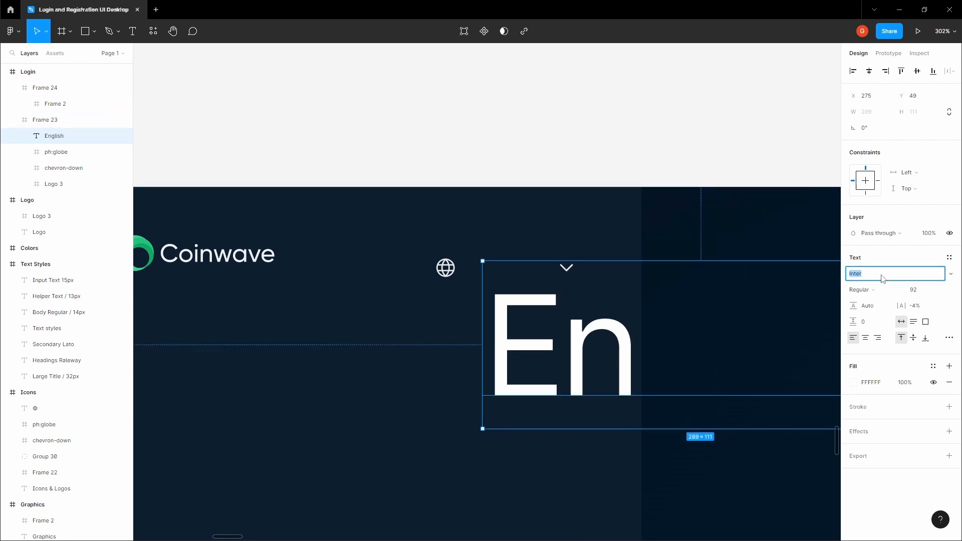
{"action": "type", "text": "Lato"}
{"action": "key", "text": "Tab"}
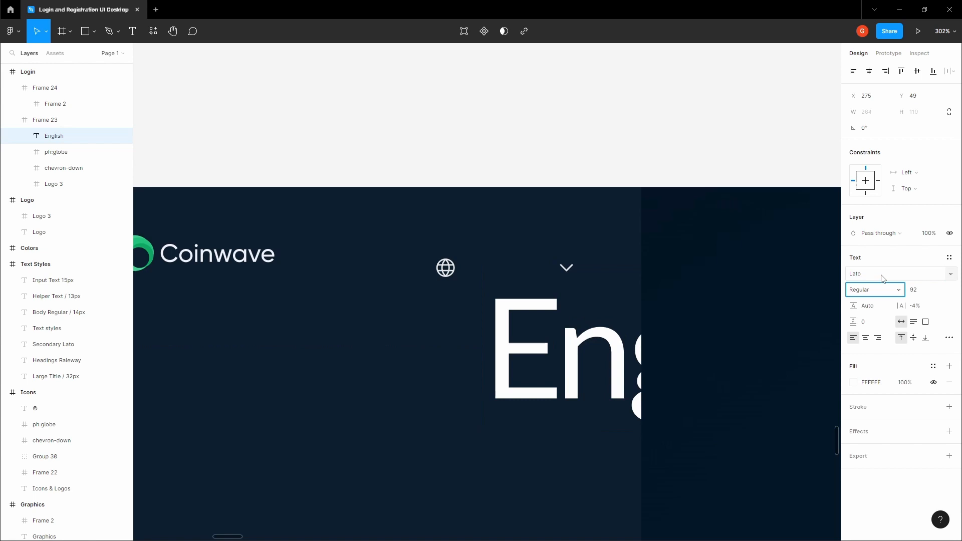
{"action": "left_click", "coordinate": [923, 292]}
{"action": "type", "text": "14"}
{"action": "key", "text": "Tab"}
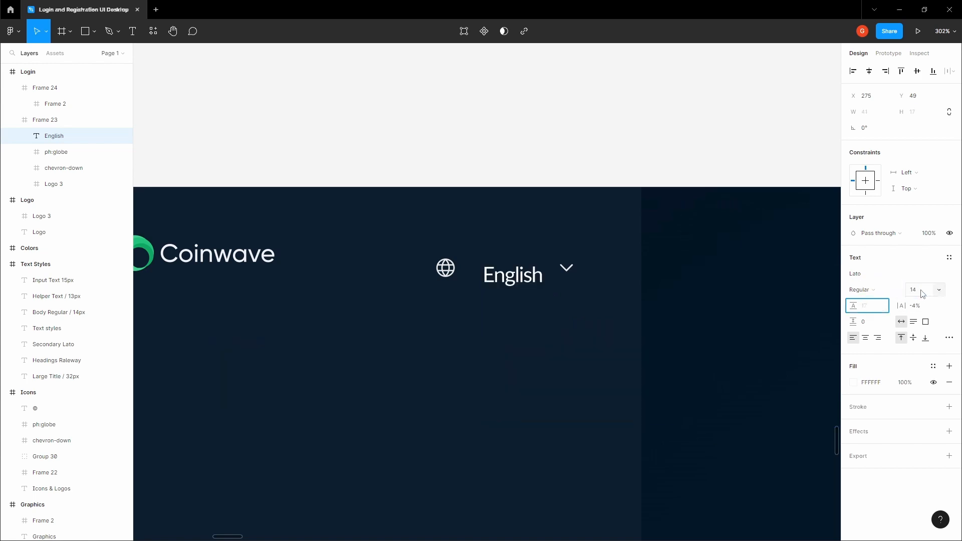
{"action": "type", "text": "Auto"}
{"action": "key", "text": "Tab"}
{"action": "left_click", "coordinate": [567, 129]}
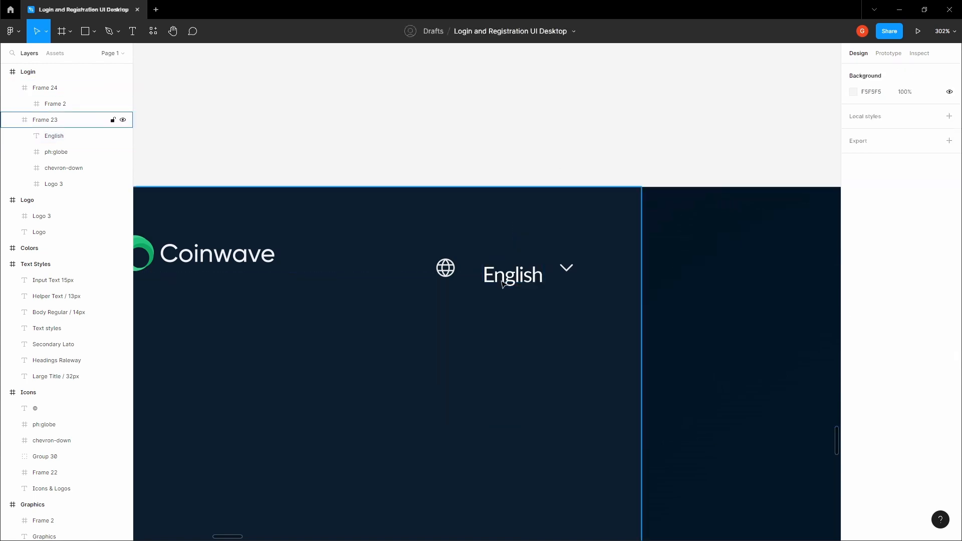
Align the "English" text vertically with the globe and chevron icons, keeping it between them
{"action": "double_click", "coordinate": [509, 282]}
{"action": "left_click", "coordinate": [56, 152], "text": "shift"}
{"action": "left_click", "coordinate": [63, 168], "text": "shift"}
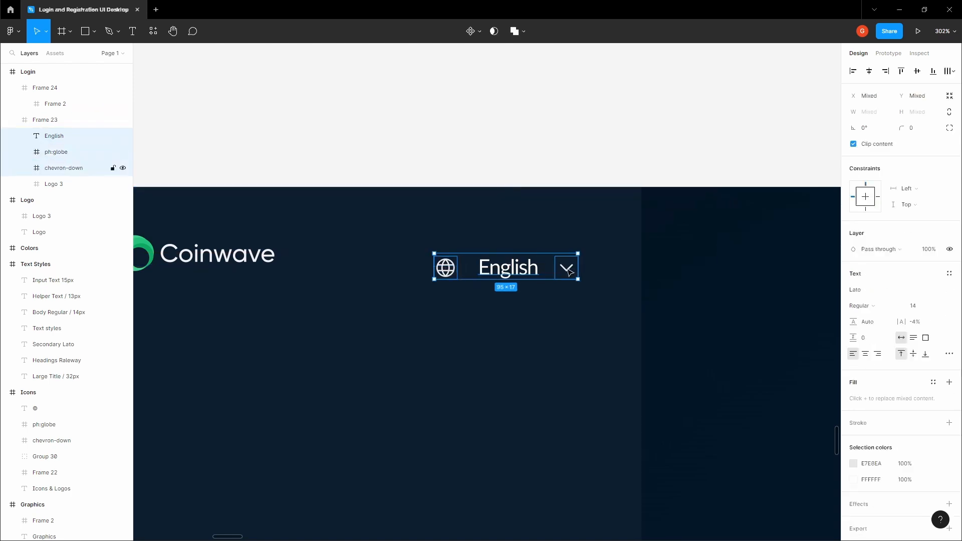
{"action": "left_click", "coordinate": [561, 165]}
Align the vertical centers of the globe icon, "English" text and chevron icon
{"action": "scroll", "coordinate": [493, 258], "scroll_direction": "up", "scroll_amount": 3}
{"action": "double_click", "coordinate": [502, 274]}
{"action": "left_click", "coordinate": [430, 279], "text": "shift"}
{"action": "left_click", "coordinate": [617, 274], "text": "shift"}
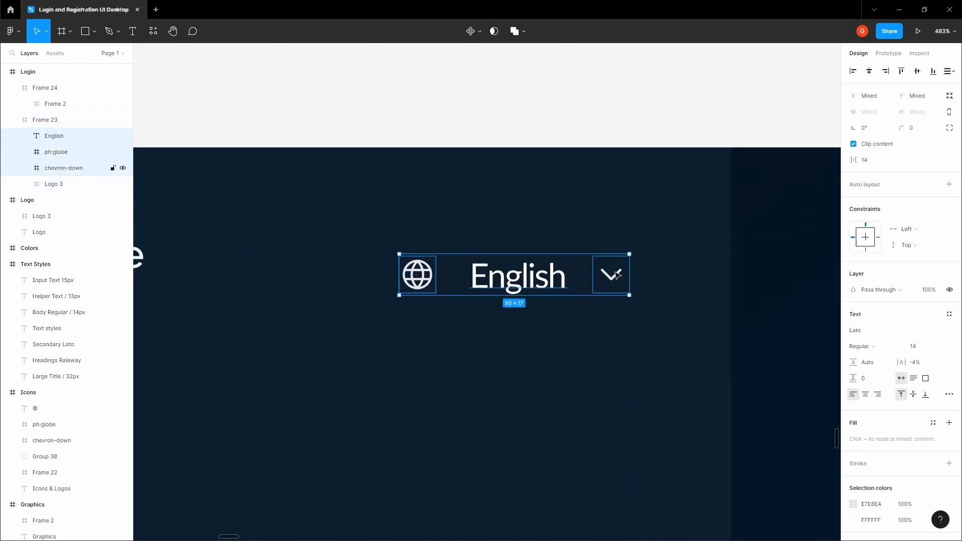
{"action": "left_click", "coordinate": [917, 72]}
Move the "English" text left to X 264, leaving a 6 px gap to the globe icon
{"action": "left_click", "coordinate": [546, 274]}
{"action": "mouse_move", "coordinate": [423, 280]}
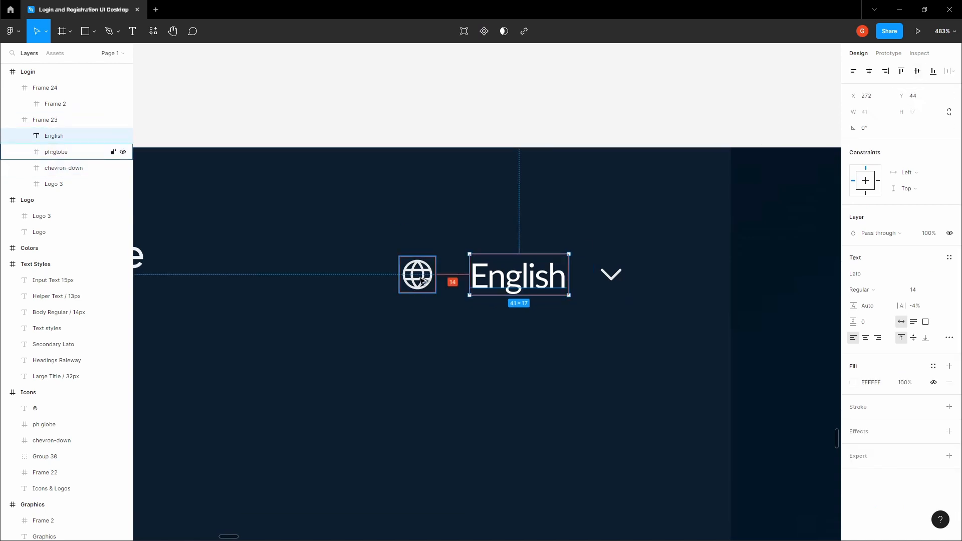
{"action": "key", "text": "Left"}
{"action": "key", "text": "Left"}
{"action": "key", "text": "Left"}
{"action": "key", "text": "Left"}
{"action": "key", "text": "Left"}
{"action": "key", "text": "Left"}
{"action": "key", "text": "Left"}
{"action": "key", "text": "Left"}
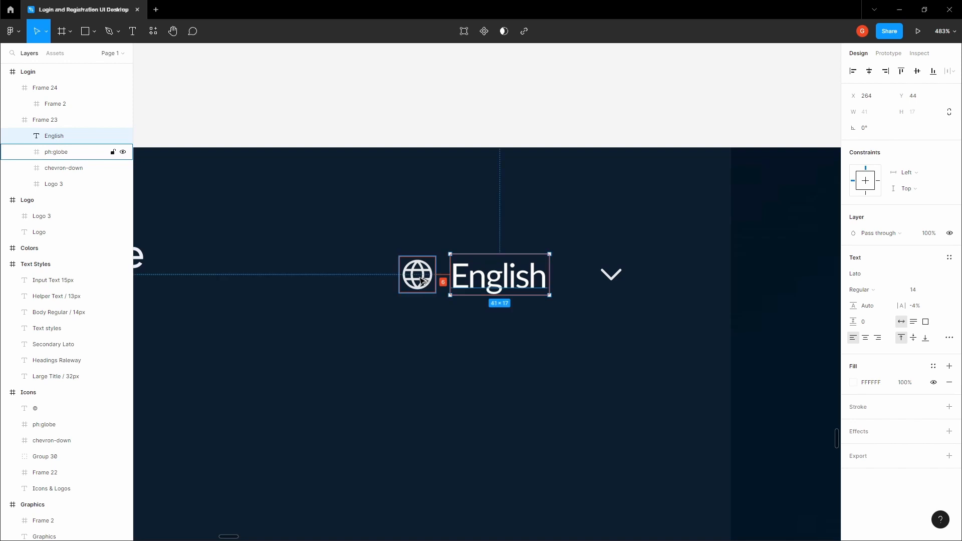
Move the chevron icon left to X 313, leaving an 8 px gap to the "English" text
{"action": "key", "text": "Tab"}
{"action": "key", "text": "Tab"}
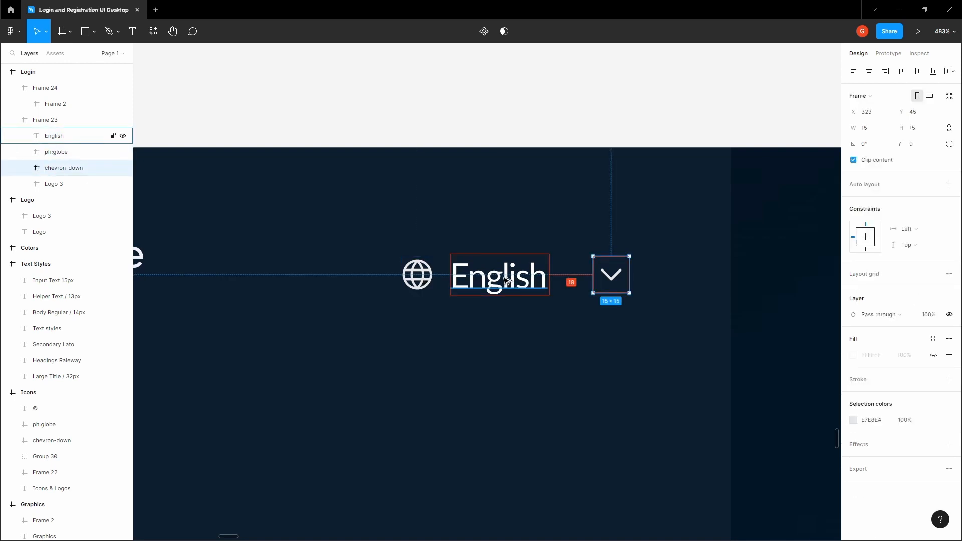
{"action": "key", "text": "Left"}
{"action": "key", "text": "Left"}
{"action": "key", "text": "Left"}
{"action": "key", "text": "Left"}
{"action": "key", "text": "Left"}
{"action": "key", "text": "Left"}
{"action": "key", "text": "Left"}
{"action": "key", "text": "Left"}
{"action": "key", "text": "Left"}
{"action": "key", "text": "Left"}
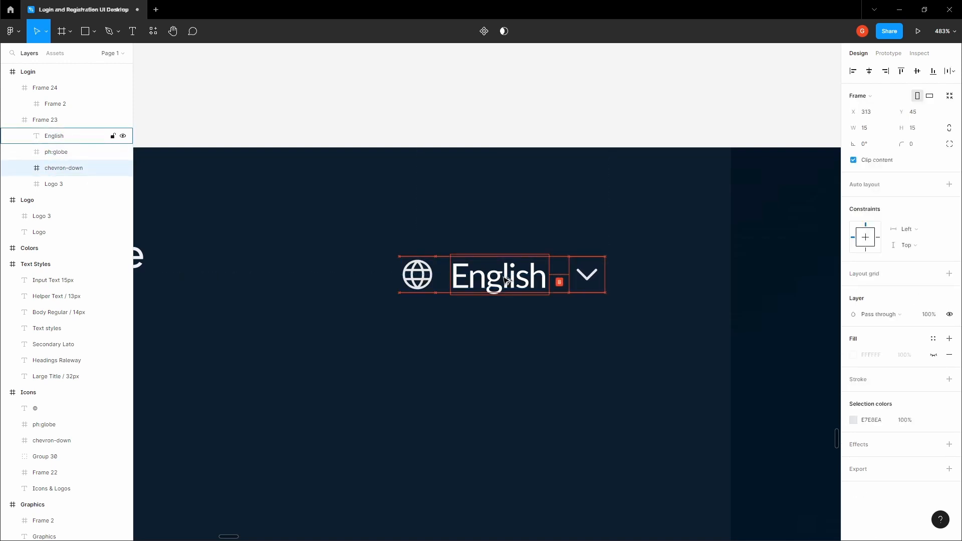
Group the globe icon, "English" text and chevron icon into one language selector
{"action": "scroll", "coordinate": [484, 276], "scroll_direction": "down", "scroll_amount": 3}
{"action": "left_click", "coordinate": [453, 279]}
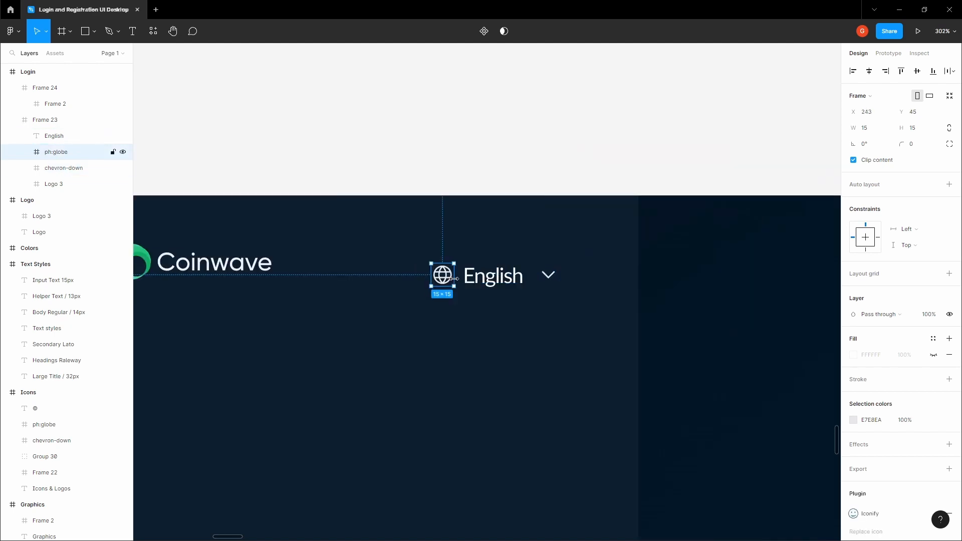
{"action": "left_click", "coordinate": [494, 278], "text": "shift"}
{"action": "left_click", "coordinate": [547, 281], "text": "shift"}
{"action": "key", "text": "ctrl+g"}
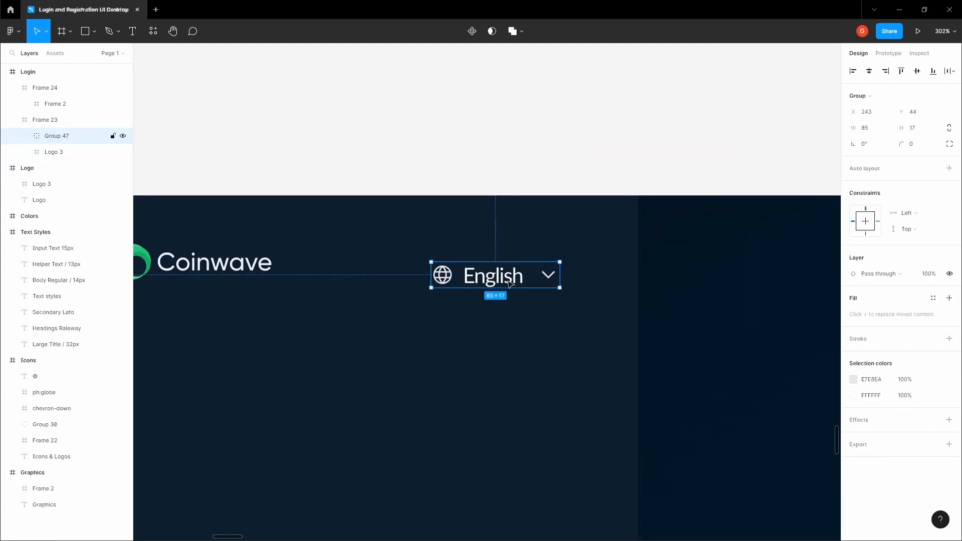
{"action": "left_click", "coordinate": [481, 151]}
Move the language selector group to X 271, Y 24 near the form column's upper right corner
{"action": "scroll", "coordinate": [582, 169], "scroll_direction": "down", "scroll_amount": 2}
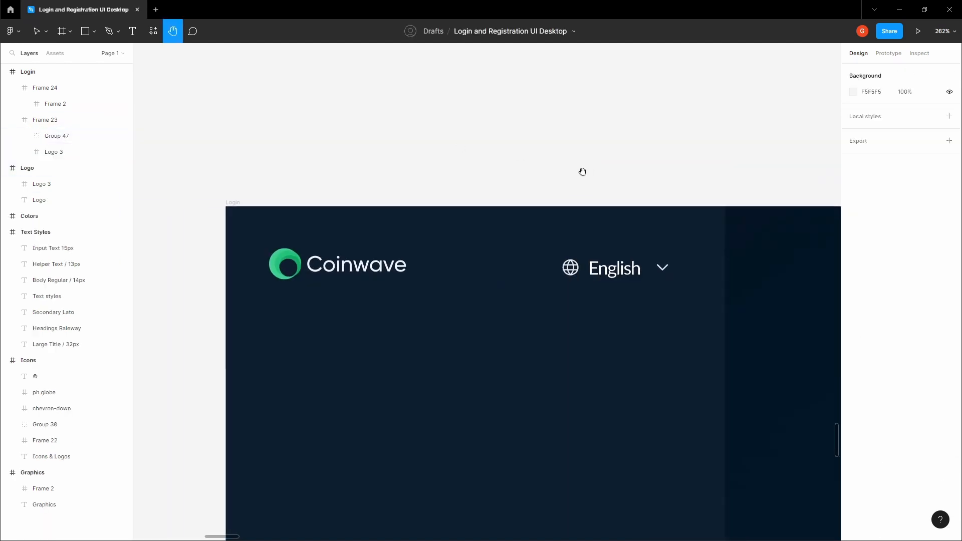
{"action": "left_click_drag", "start_coordinate": [578, 271], "coordinate": [589, 266]}
{"action": "key", "text": "alt"}
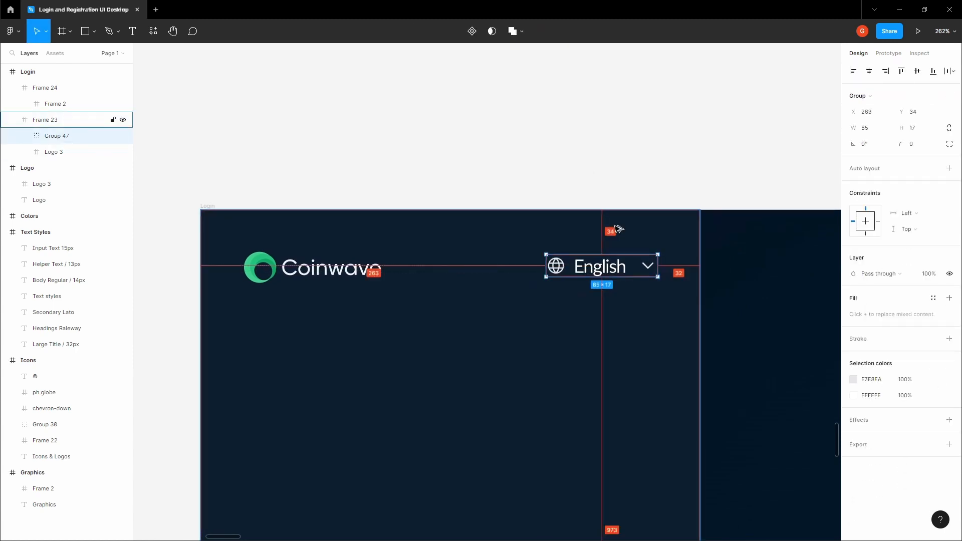
{"action": "key", "text": "shift+Up"}
{"action": "key", "text": "Right"}
{"action": "key", "text": "Right"}
{"action": "key", "text": "Right"}
{"action": "key", "text": "Right"}
{"action": "key", "text": "Right"}
{"action": "key", "text": "Right"}
{"action": "key", "text": "Right"}
{"action": "key", "text": "Right"}
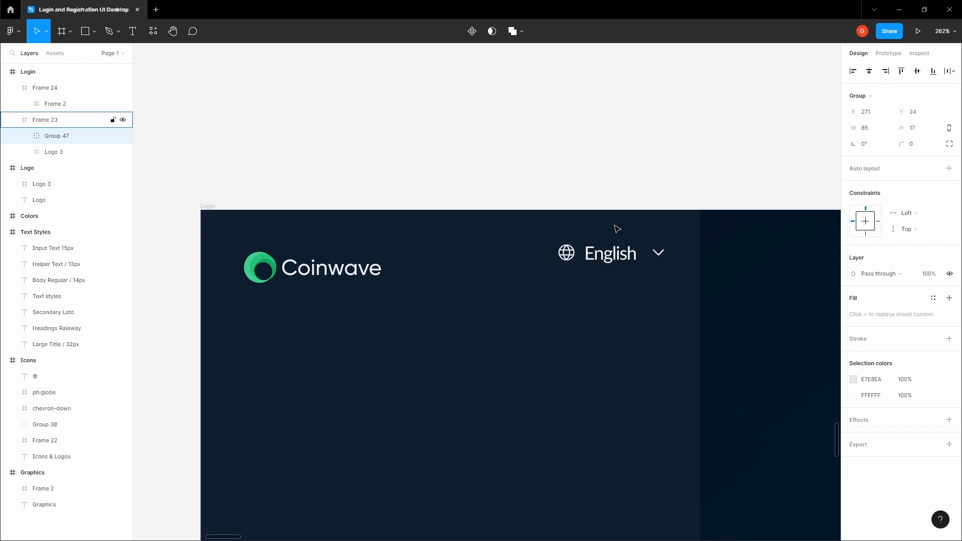
{"action": "left_click", "coordinate": [539, 163]}
Move the Coinwave logo in the form column up to Y 24
{"action": "scroll", "coordinate": [393, 282], "scroll_direction": "left", "scroll_amount": 3}
{"action": "left_click", "coordinate": [393, 282]}
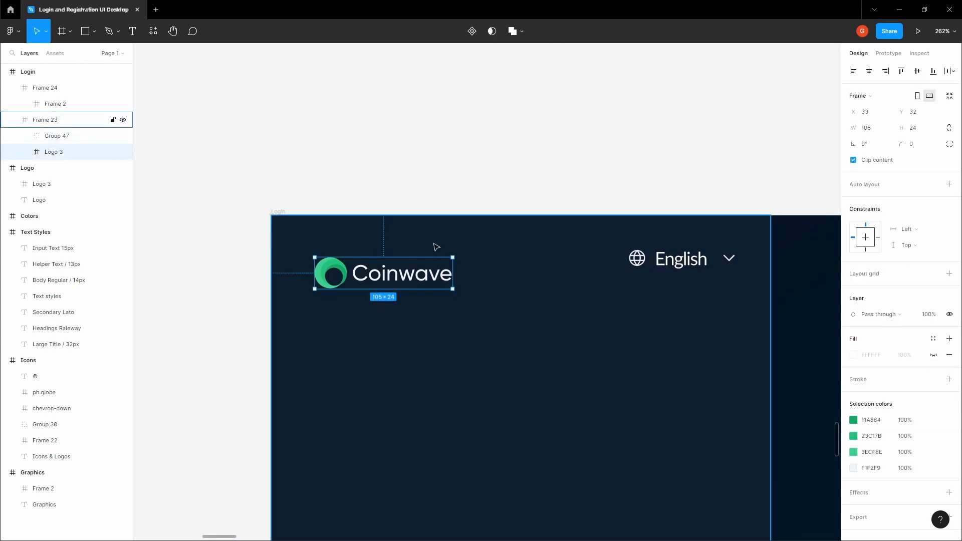
{"action": "key", "text": "alt"}
{"action": "key", "text": "shift+Up"}
{"action": "key", "text": "Down"}
{"action": "key", "text": "Down"}
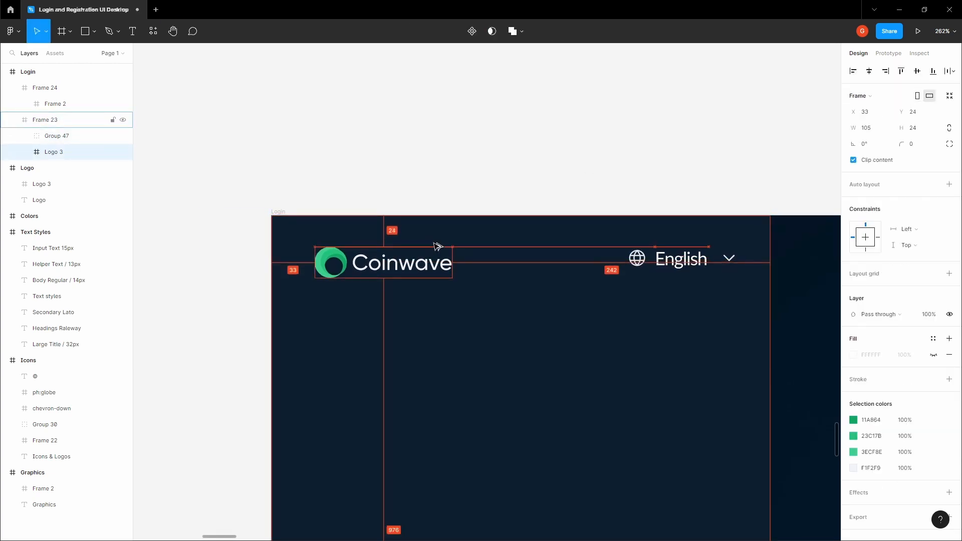
Align the vertical centers of the Coinwave logo and language selector and group them as one header
{"action": "left_click", "coordinate": [662, 264], "text": "shift"}
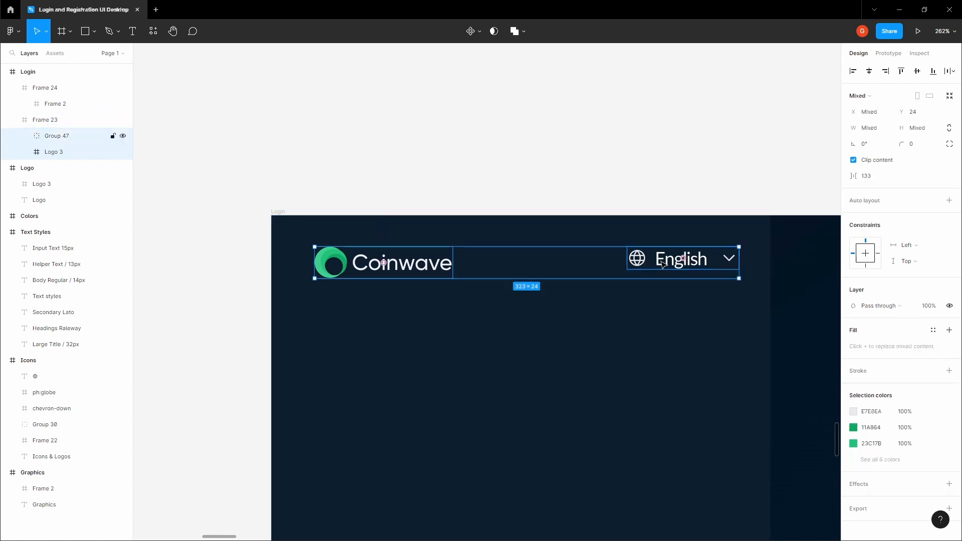
{"action": "left_click", "coordinate": [920, 74]}
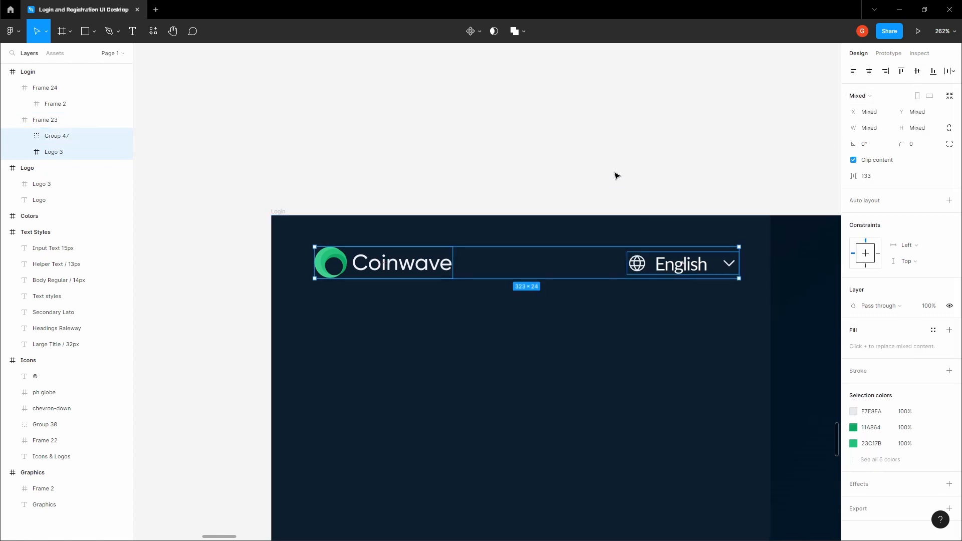
{"action": "key", "text": "ctrl+g"}
{"action": "key", "text": "alt"}
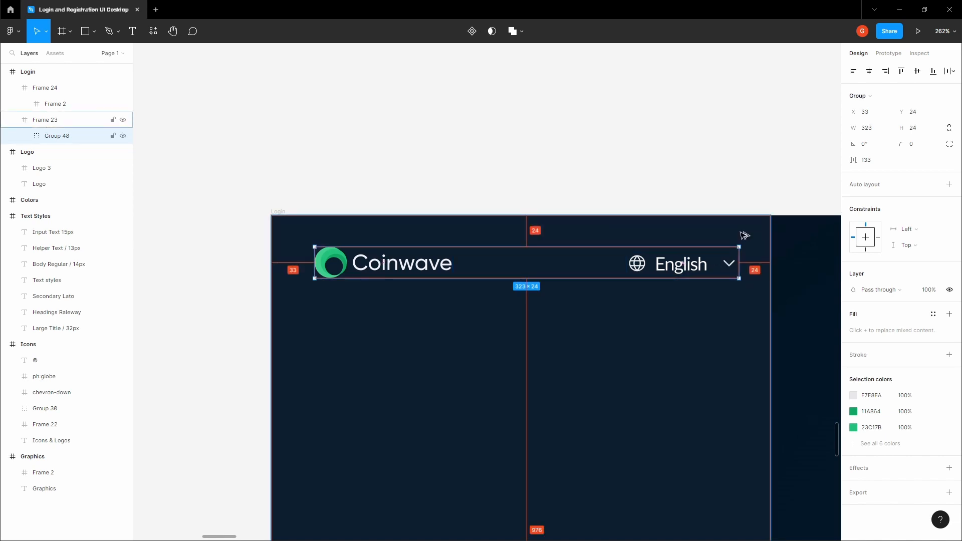
{"action": "left_click", "coordinate": [396, 200]}
Move the Coinwave logo left within the header group so its left margin matches the 24 px right margin
{"action": "left_click", "coordinate": [371, 265]}
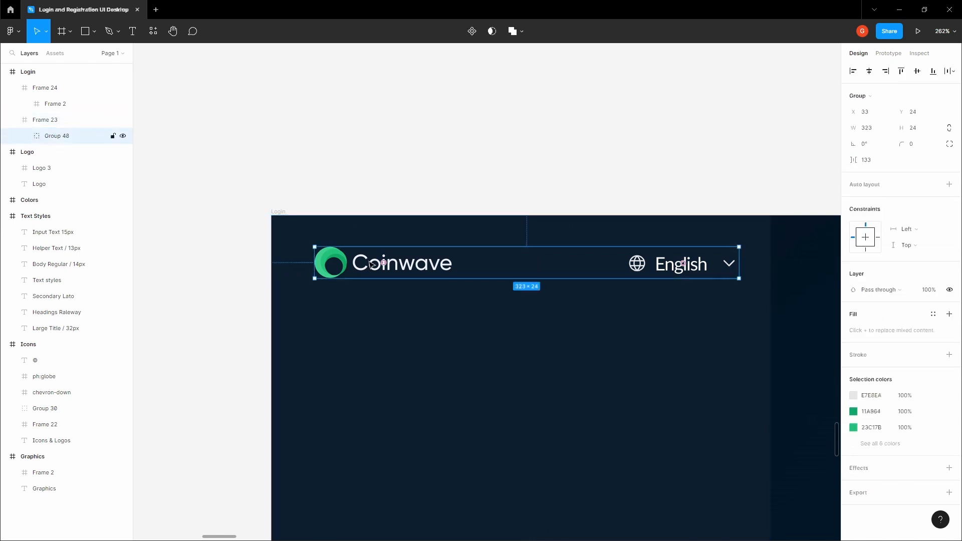
{"action": "double_click", "coordinate": [371, 264]}
{"action": "key", "text": "alt"}
{"action": "key", "text": "Left"}
{"action": "key", "text": "Left"}
{"action": "key", "text": "Left"}
{"action": "key", "text": "Left"}
{"action": "key", "text": "Left"}
{"action": "key", "text": "Left"}
{"action": "key", "text": "Left"}
{"action": "key", "text": "Left"}
{"action": "key", "text": "Left"}
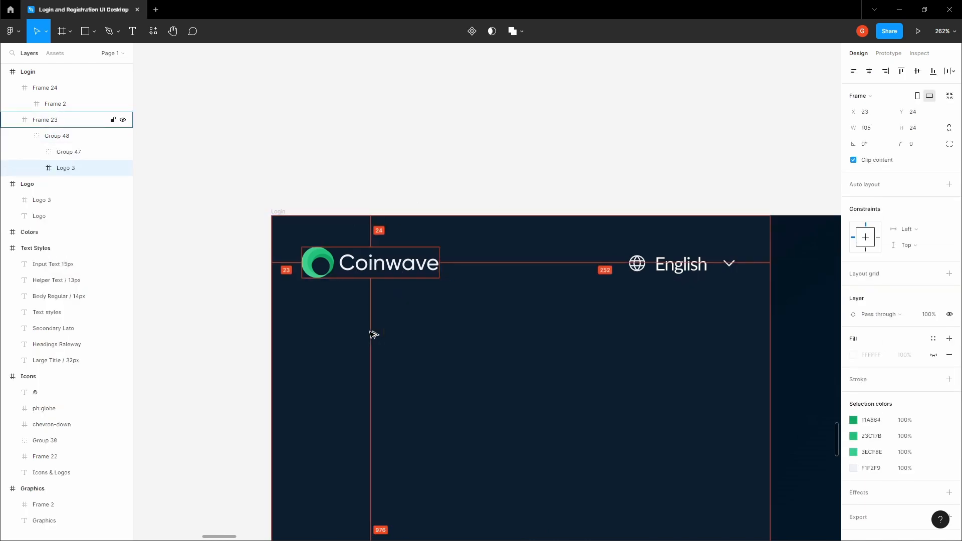
{"action": "left_click", "coordinate": [385, 201]}
Draw a horizontal line about 377 px long across the form column beneath the header
{"action": "key", "text": "space"}
{"action": "left_click_drag", "start_coordinate": [450, 179], "coordinate": [376, 136]}
{"action": "scroll", "coordinate": [383, 143], "scroll_direction": "down", "scroll_amount": 3}
{"action": "left_click", "coordinate": [357, 204]}
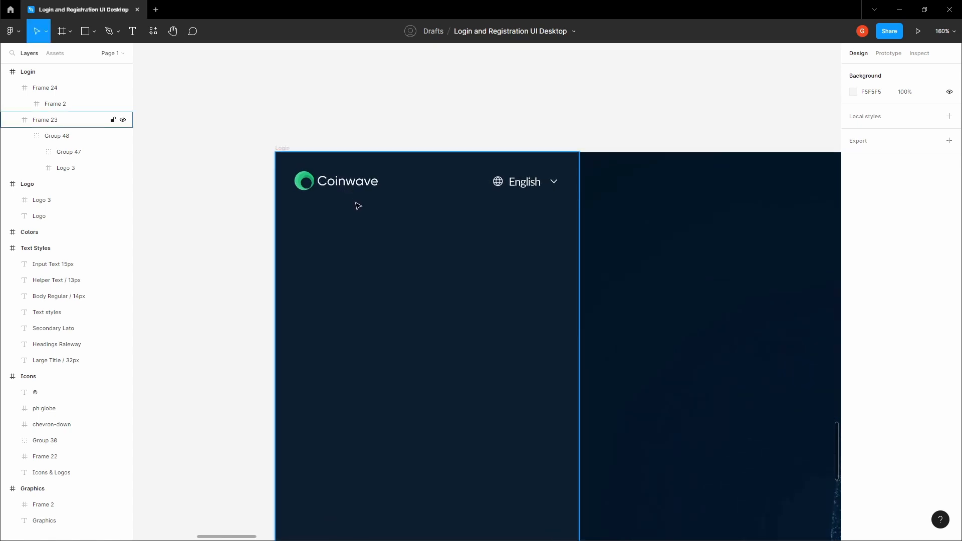
{"action": "scroll", "coordinate": [358, 206], "scroll_direction": "up", "scroll_amount": 3}
{"action": "key", "text": "l"}
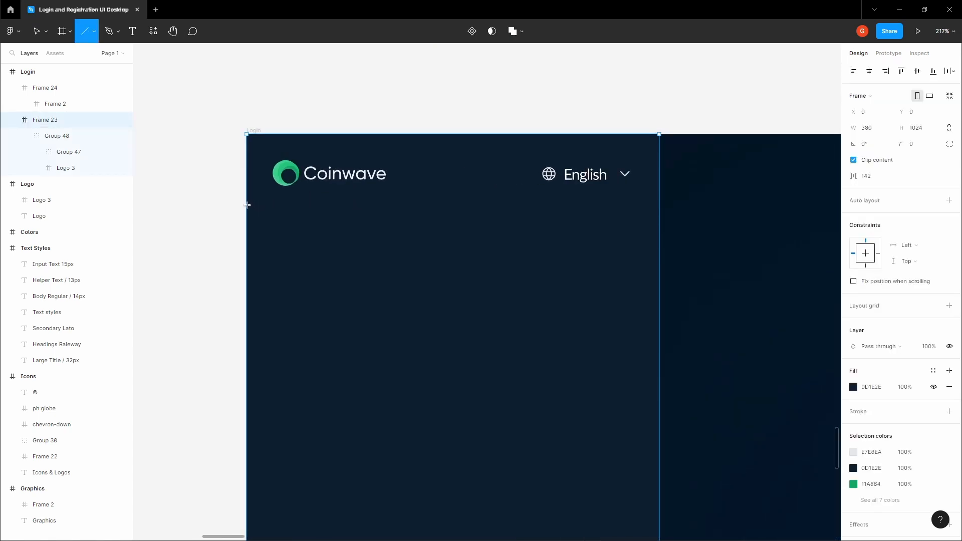
{"action": "left_click_drag", "start_coordinate": [248, 205], "coordinate": [657, 205]}
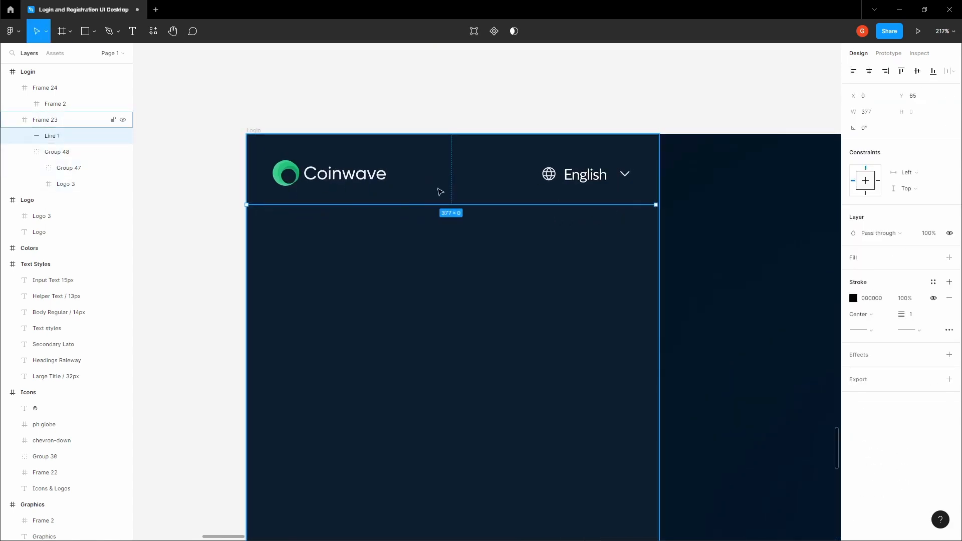
Move the divider line down to Y 72, 24 px below the header group
{"action": "key", "text": "Down"}
{"action": "key", "text": "Down"}
{"action": "key", "text": "Down"}
{"action": "key", "text": "Down"}
{"action": "key", "text": "Down"}
{"action": "key", "text": "Down"}
{"action": "key", "text": "Down"}
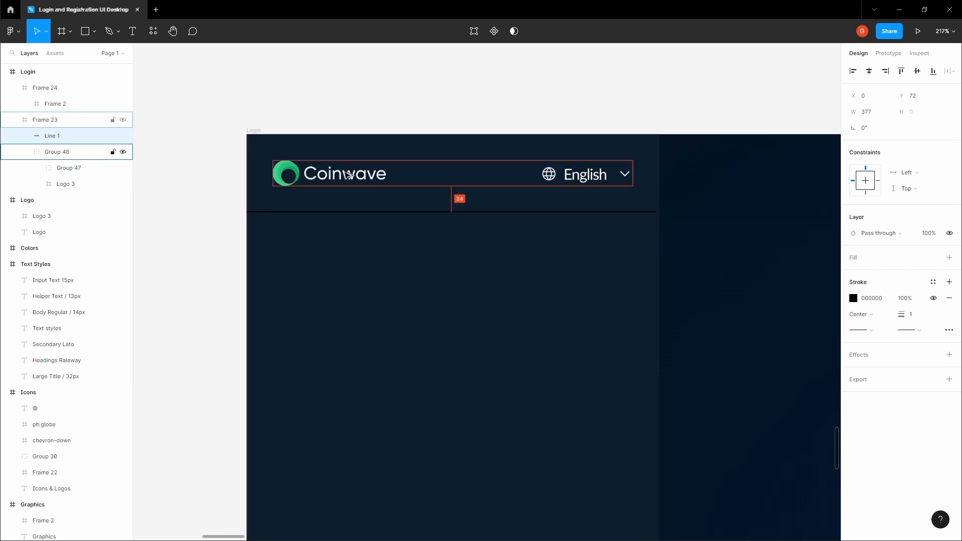
Set the divider line's stroke to 213243, sampled from the "Line color" swatch in the Colors frame
{"action": "key", "text": "space"}
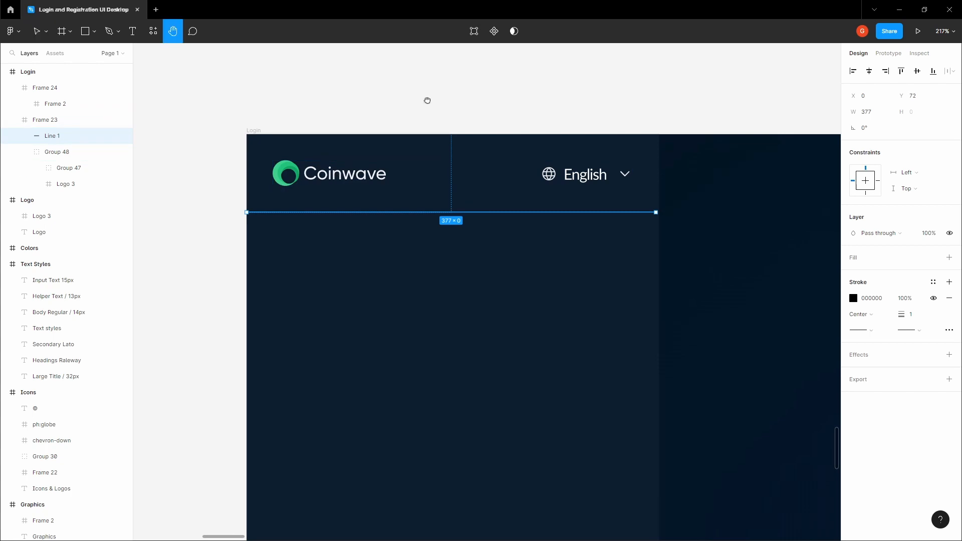
{"action": "scroll", "coordinate": [427, 101], "scroll_direction": "down", "scroll_amount": 3}
{"action": "left_click_drag", "start_coordinate": [427, 101], "coordinate": [384, 196]}
{"action": "scroll", "coordinate": [384, 195], "scroll_direction": "down", "scroll_amount": 3}
{"action": "left_click_drag", "start_coordinate": [521, 55], "coordinate": [400, 259]}
{"action": "scroll", "coordinate": [400, 259], "scroll_direction": "up", "scroll_amount": 2}
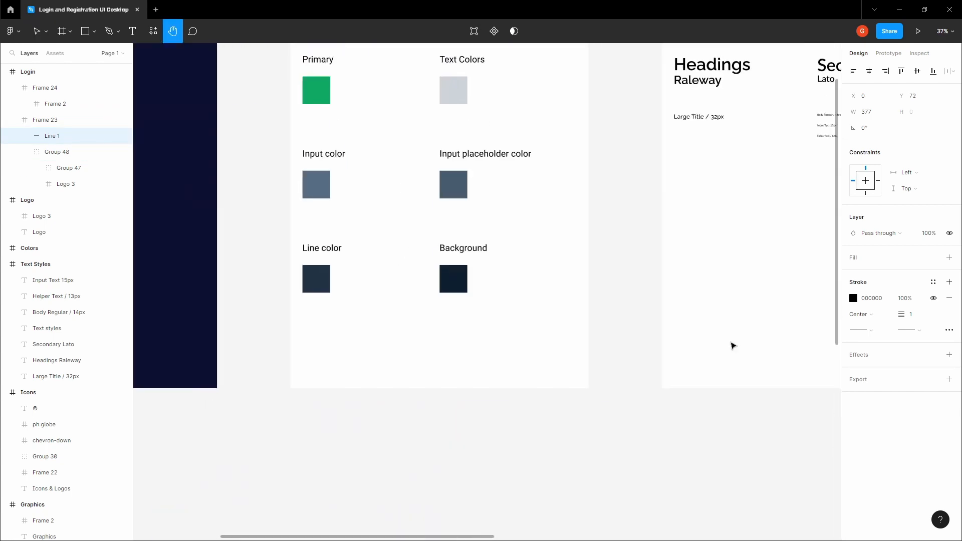
{"action": "left_click", "coordinate": [854, 299]}
{"action": "left_click", "coordinate": [735, 429]}
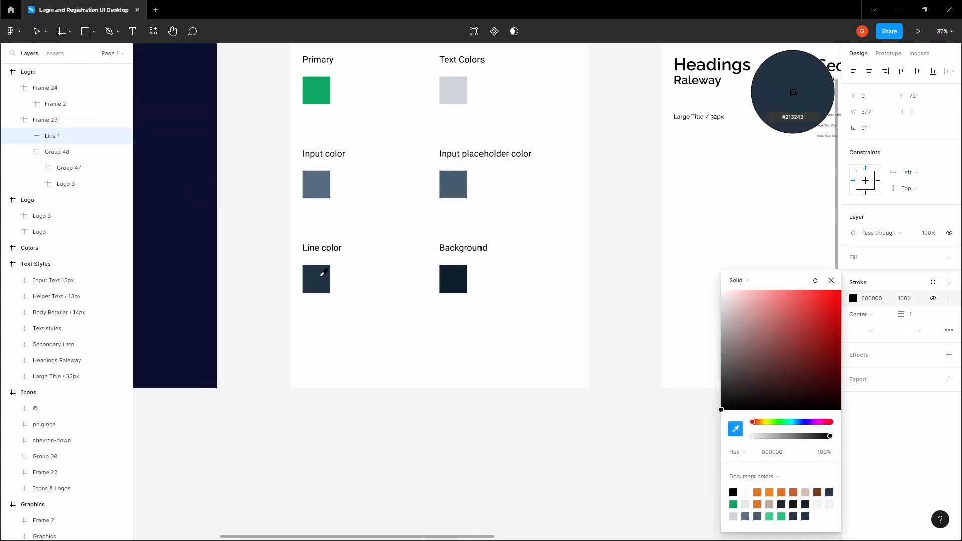
{"action": "left_click", "coordinate": [321, 274]}
{"action": "left_click", "coordinate": [266, 293]}
Add a text layer reading "Login" in the form column below the divider line
{"action": "key", "text": "space"}
{"action": "left_click_drag", "start_coordinate": [260, 305], "coordinate": [361, 185]}
{"action": "scroll", "coordinate": [352, 263], "scroll_direction": "down", "scroll_amount": 2}
{"action": "left_click_drag", "start_coordinate": [329, 294], "coordinate": [482, 170]}
{"action": "scroll", "coordinate": [417, 445], "scroll_direction": "up", "scroll_amount": 10}
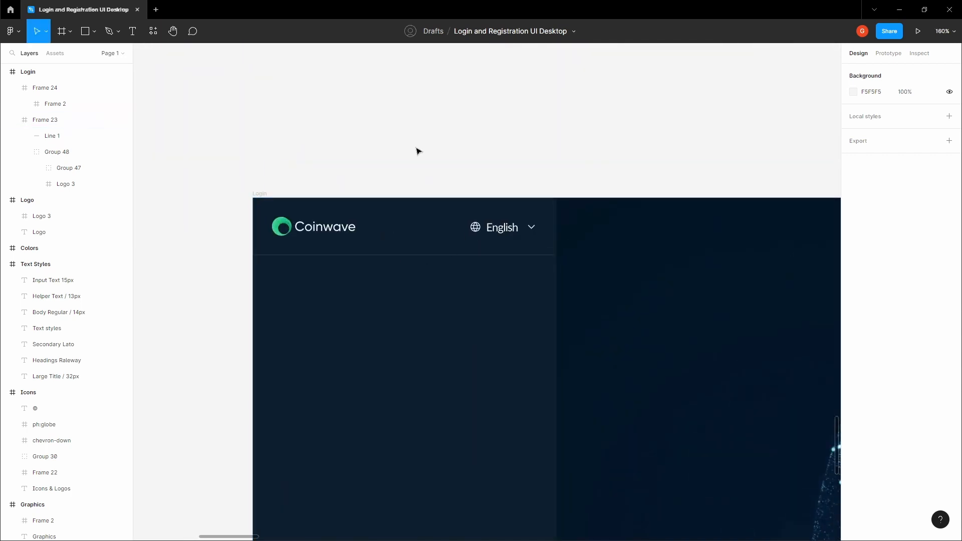
{"action": "key", "text": "space"}
{"action": "left_click_drag", "start_coordinate": [416, 150], "coordinate": [418, 92]}
{"action": "scroll", "coordinate": [409, 116], "scroll_direction": "up", "scroll_amount": 3}
{"action": "scroll", "coordinate": [410, 116], "scroll_direction": "down", "scroll_amount": 3}
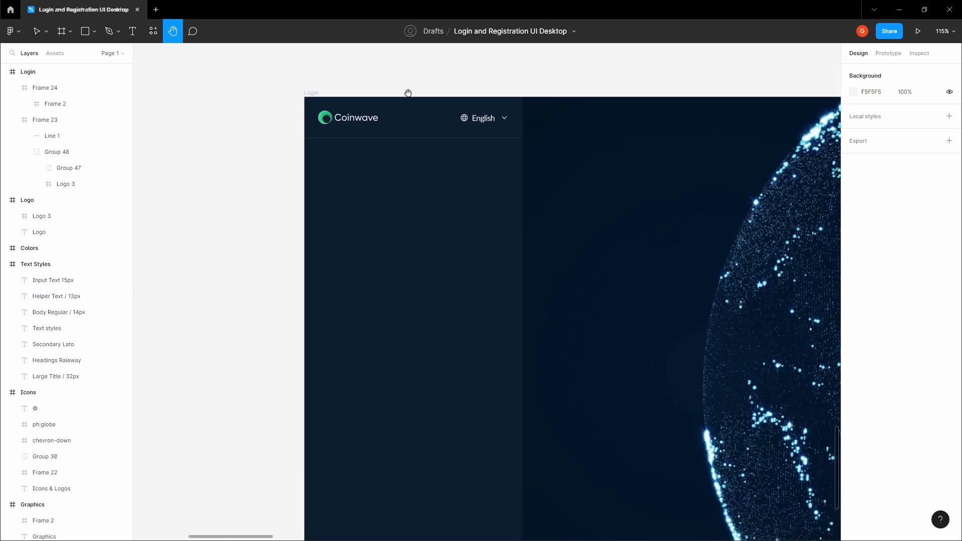
{"action": "scroll", "coordinate": [345, 112], "scroll_direction": "up", "scroll_amount": 1}
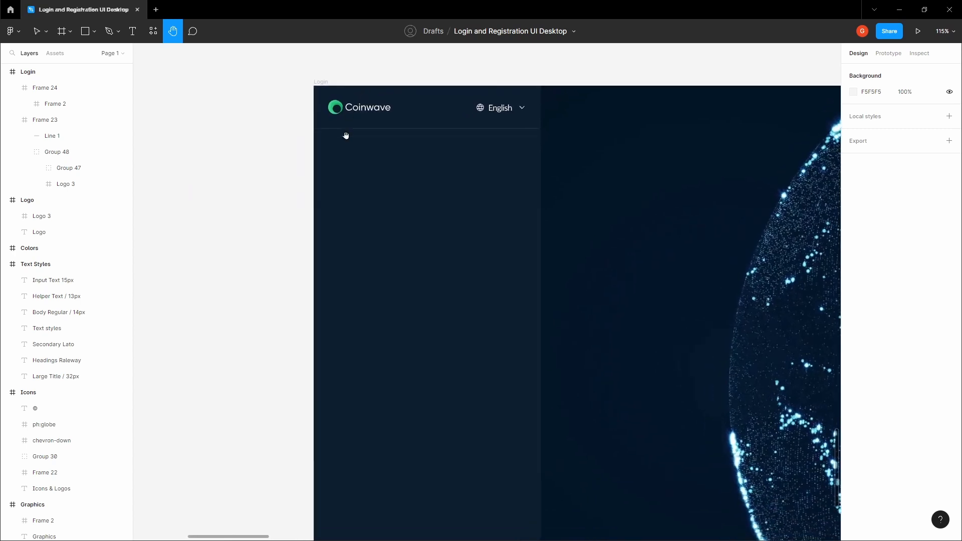
{"action": "key", "text": "t"}
{"action": "left_click", "coordinate": [330, 198]}
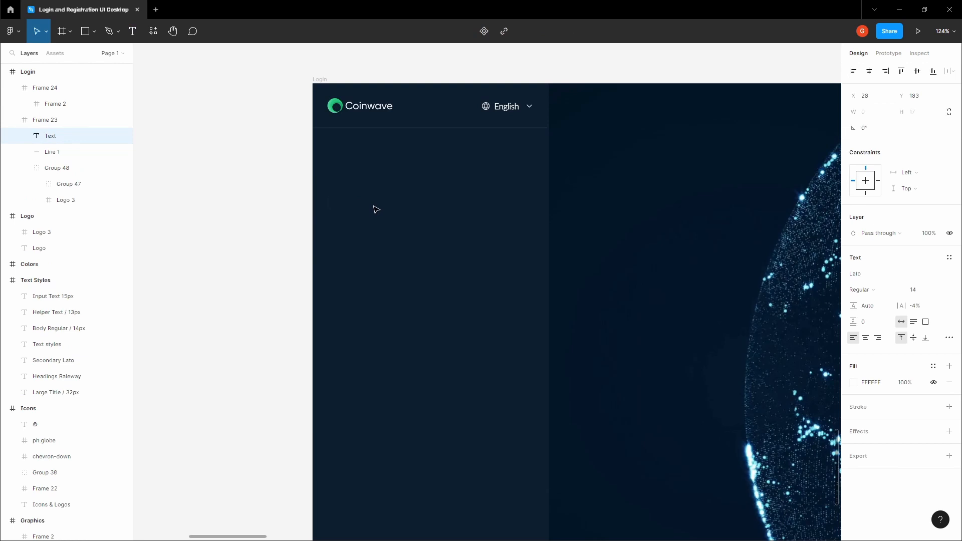
{"action": "type", "text": "Login"}
{"action": "key", "text": "Escape"}
Set the "Login" heading to Lato Medium, size 32, with Auto line height
{"action": "left_click", "coordinate": [925, 295]}
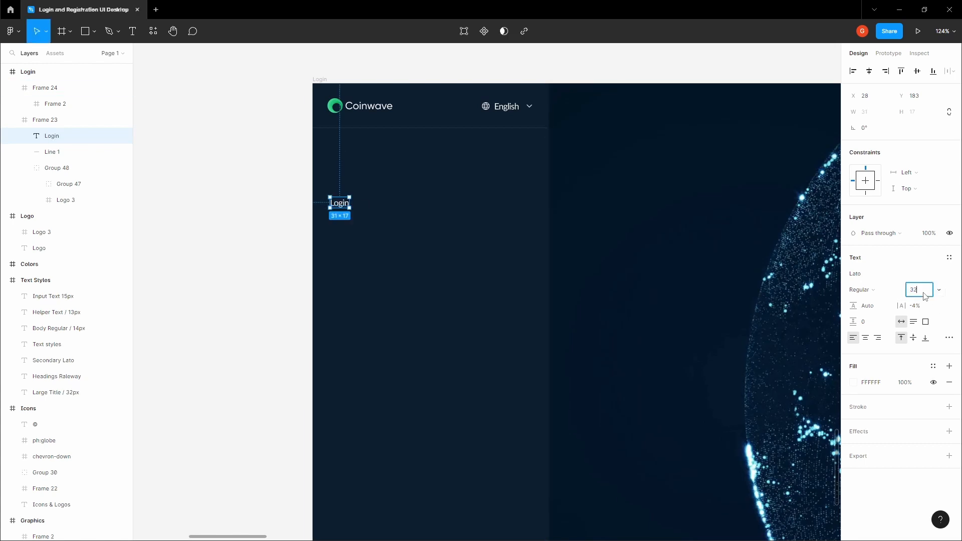
{"action": "type", "text": "32"}
{"action": "key", "text": "Tab"}
{"action": "type", "text": "A"}
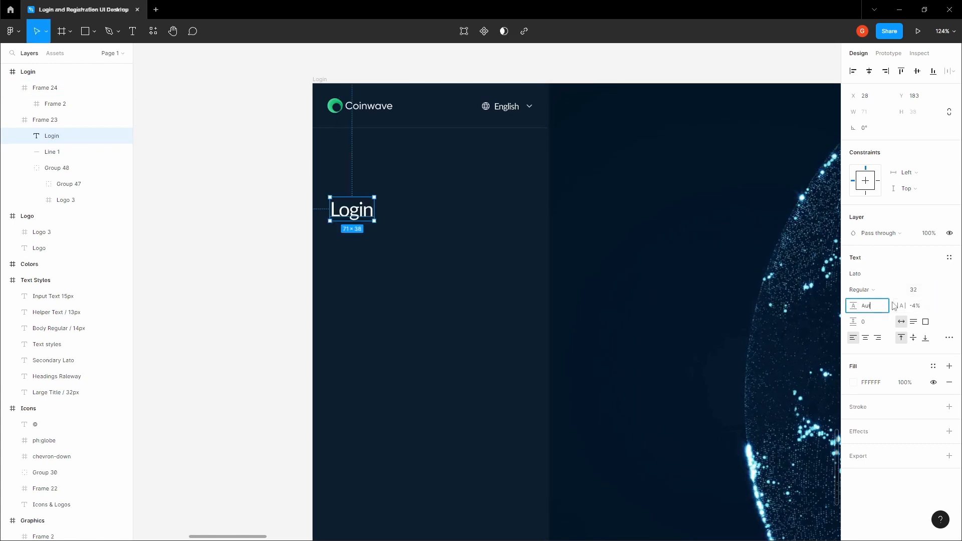
{"action": "key", "text": "Tab"}
{"action": "left_click", "coordinate": [872, 295]}
{"action": "left_click", "coordinate": [872, 300]}
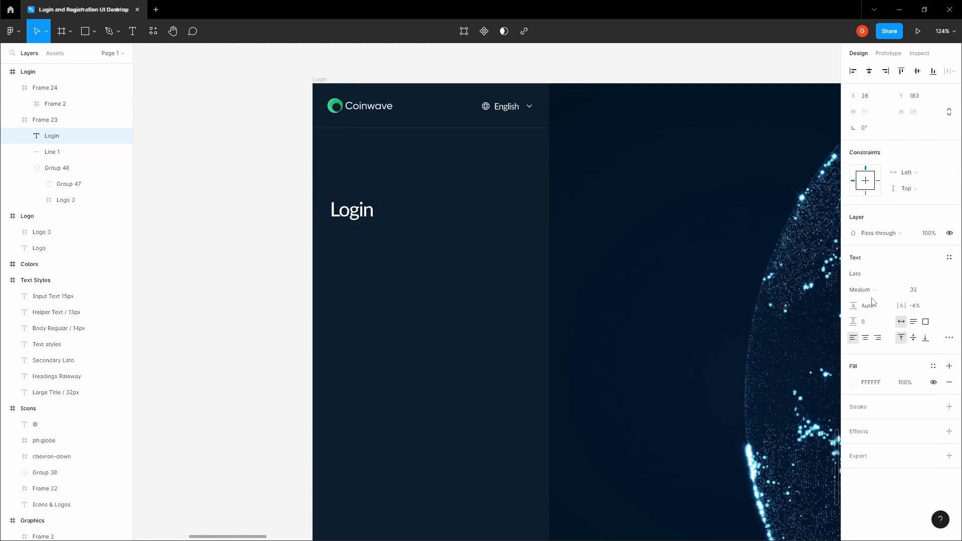
Move the "Login" heading up to Y 136, 64 px below the divider line
{"action": "left_click", "coordinate": [281, 220]}
{"action": "left_click_drag", "start_coordinate": [281, 221], "coordinate": [257, 219]}
{"action": "left_click", "coordinate": [329, 214]}
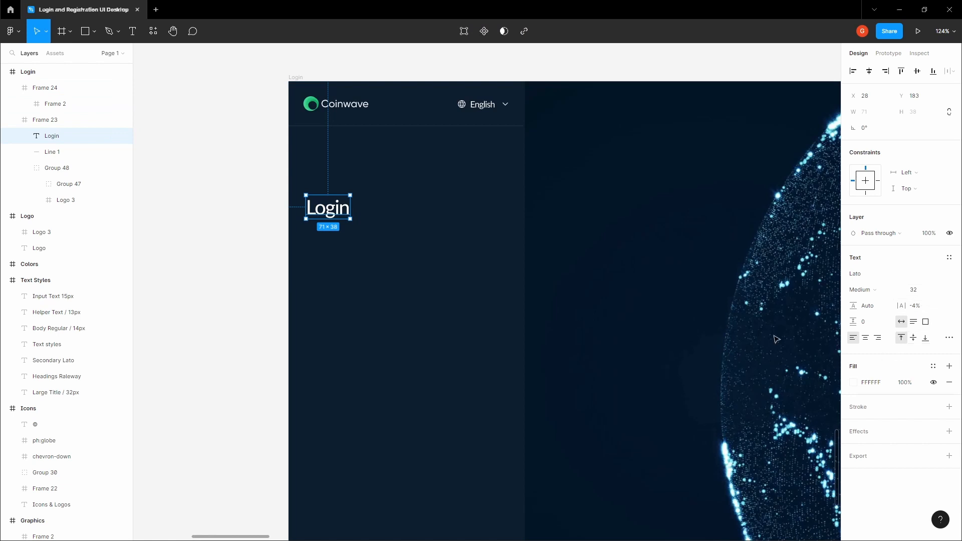
{"action": "key", "text": "shift+Up"}
{"action": "key", "text": "shift+Up"}
{"action": "key", "text": "shift+Up"}
{"action": "key", "text": "shift+Up"}
{"action": "key", "text": "shift+Up"}
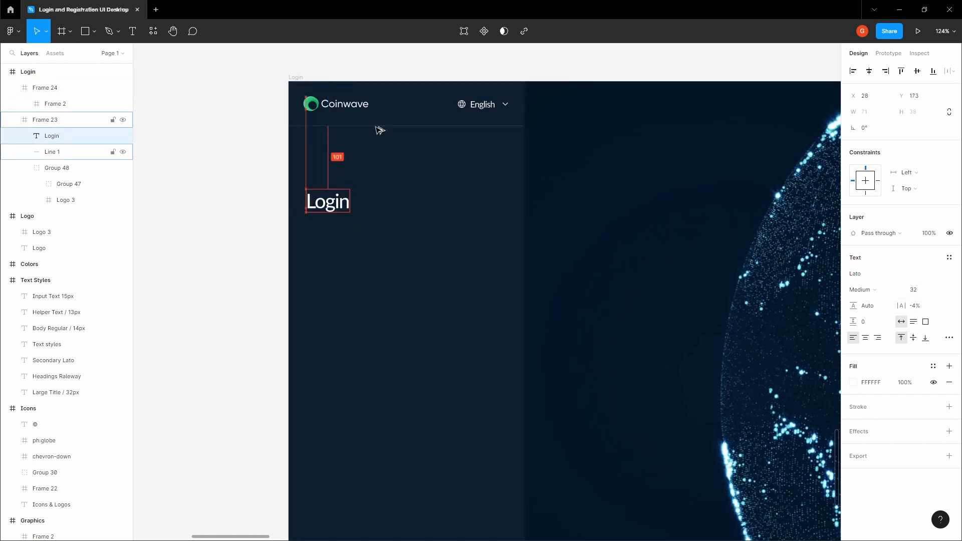
{"action": "key", "text": "Down"}
{"action": "key", "text": "Down"}
{"action": "key", "text": "Down"}
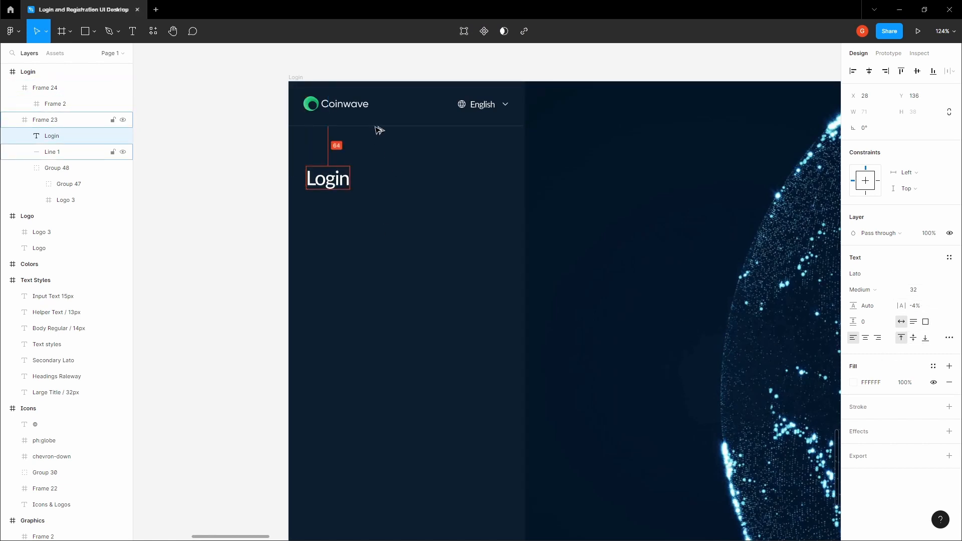
{"action": "left_click", "coordinate": [360, 118]}
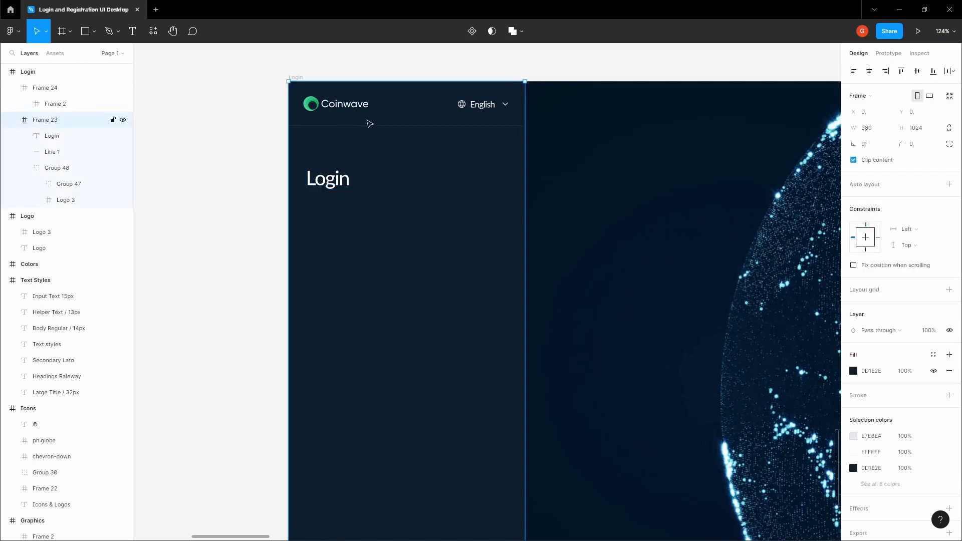
{"action": "left_click", "coordinate": [949, 289]}
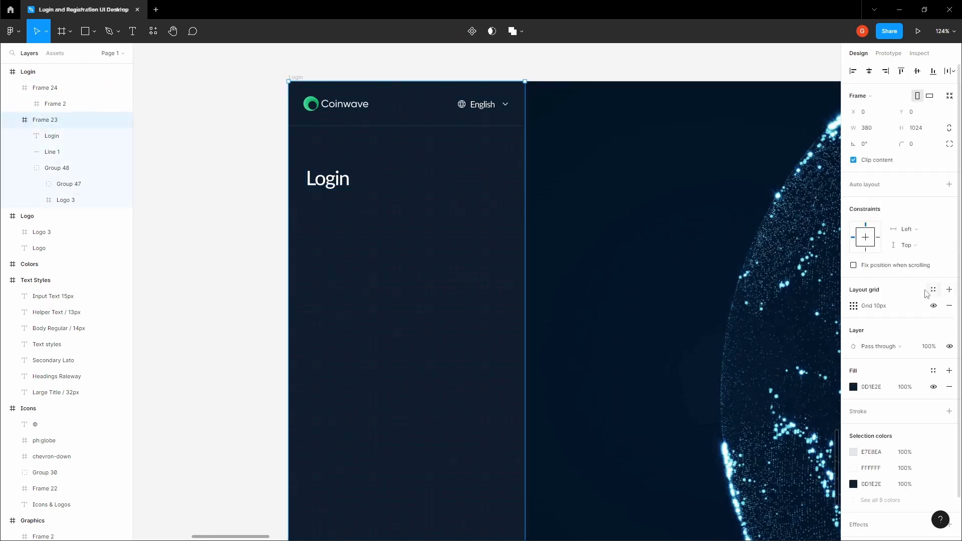
{"action": "left_click", "coordinate": [854, 306]}
{"action": "left_click", "coordinate": [230, 122]}
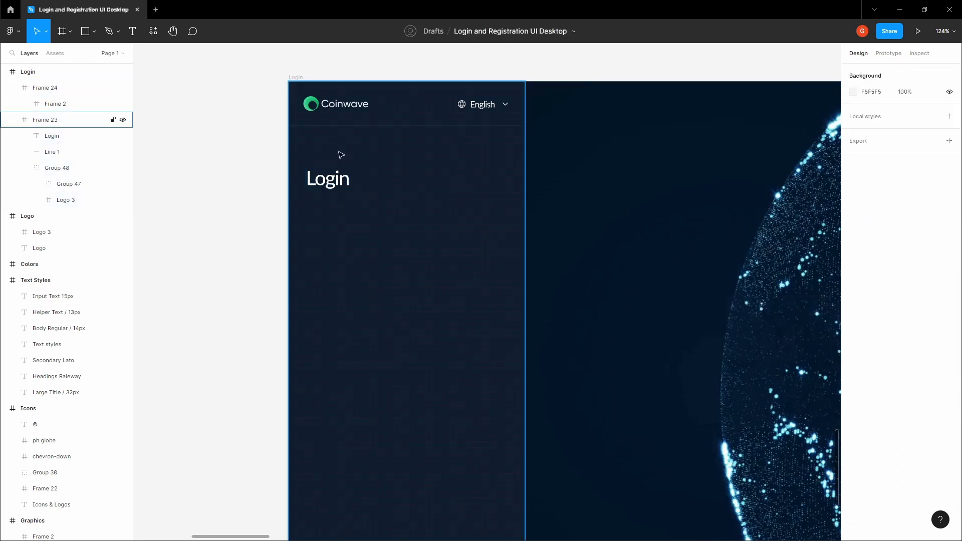
{"action": "left_click", "coordinate": [401, 163]}
{"action": "left_click", "coordinate": [854, 307]}
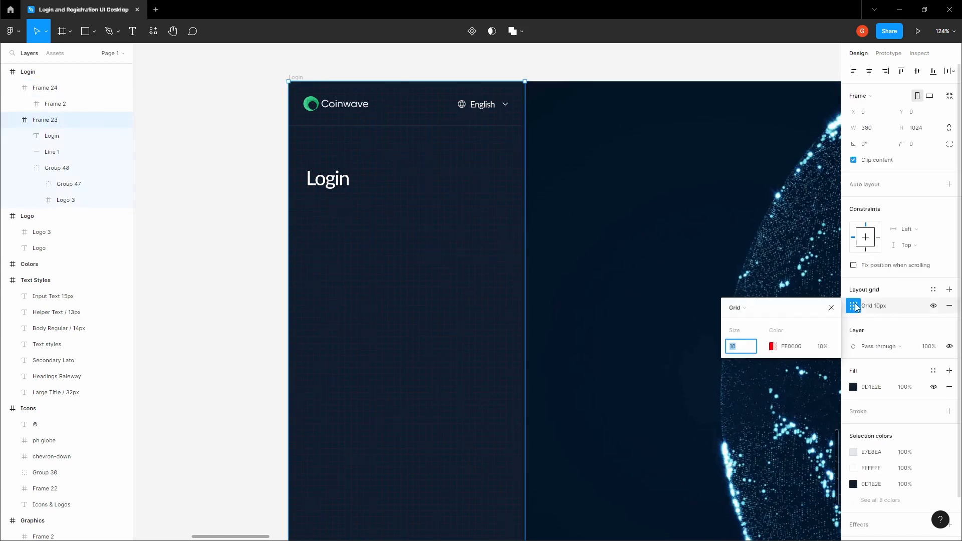
{"action": "left_click", "coordinate": [948, 306]}
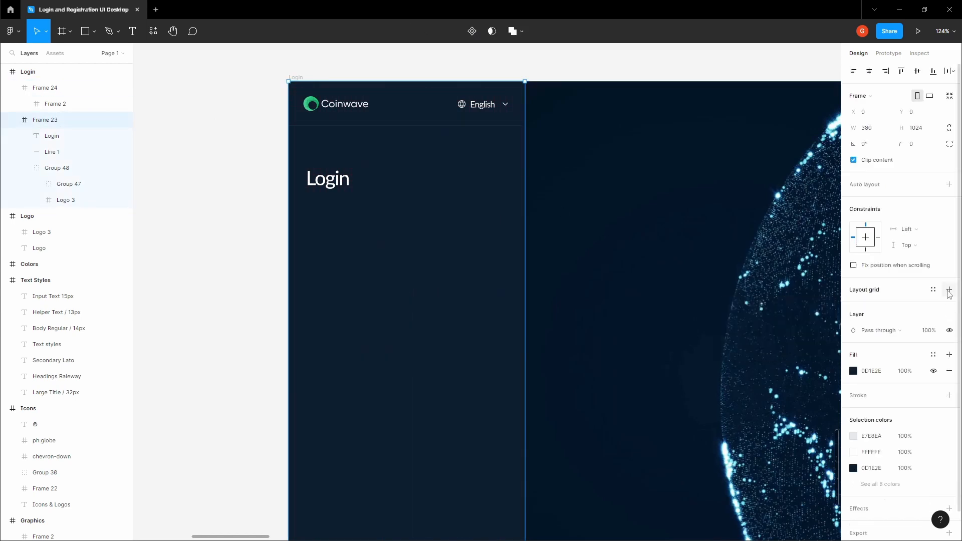
Add a column layout grid to the form column frame with a count of 2 and a margin of 40
{"action": "left_click", "coordinate": [949, 290]}
{"action": "left_click", "coordinate": [769, 309]}
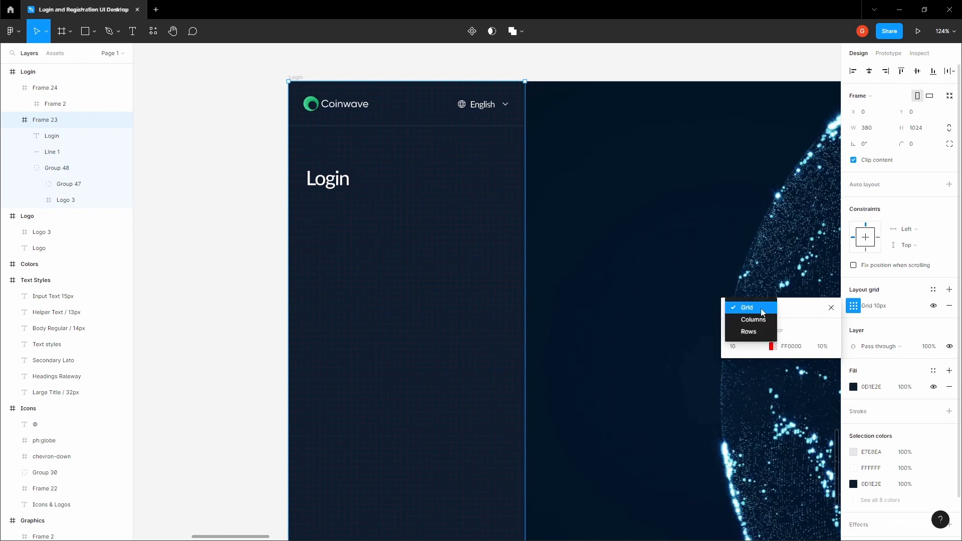
{"action": "left_click", "coordinate": [761, 320]}
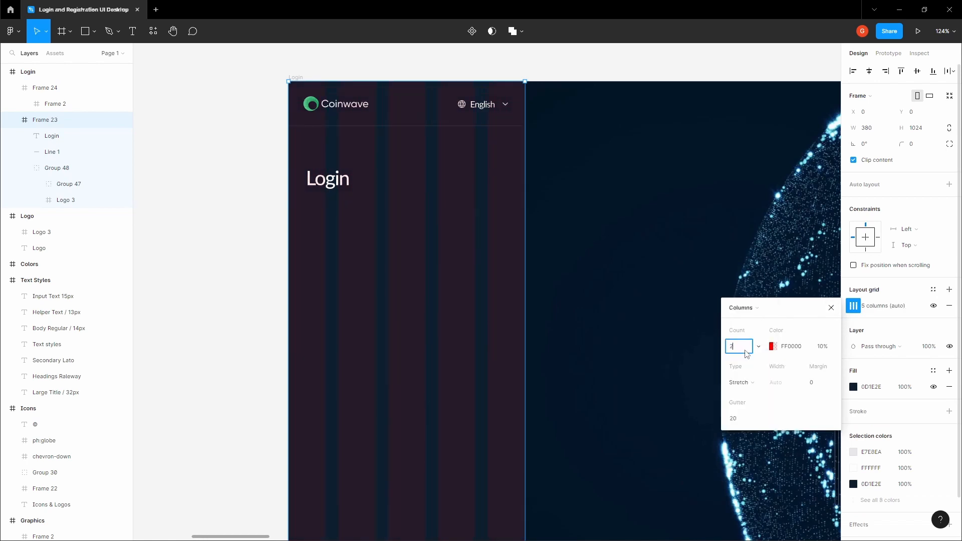
{"action": "key", "text": "Tab"}
{"action": "left_click", "coordinate": [821, 384]}
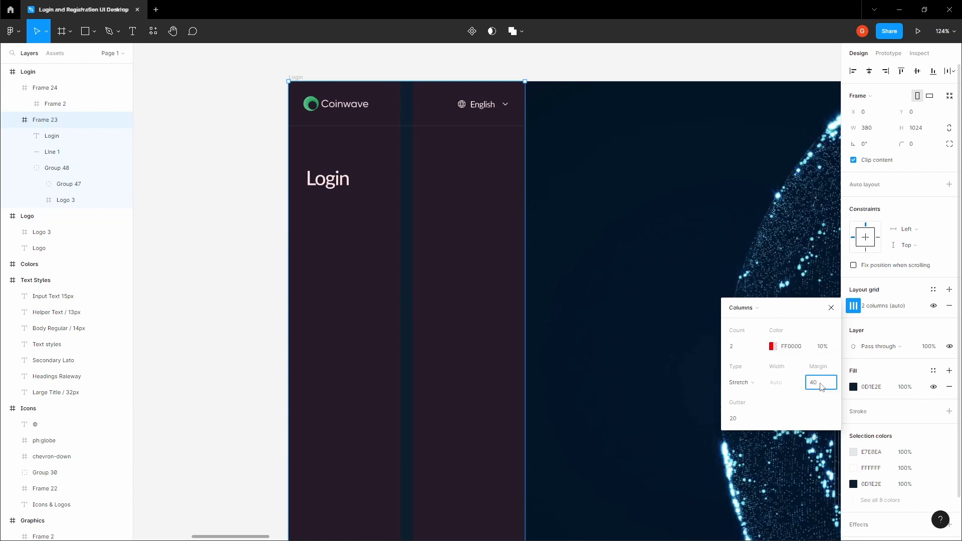
{"action": "type", "text": "40"}
{"action": "key", "text": "Tab"}
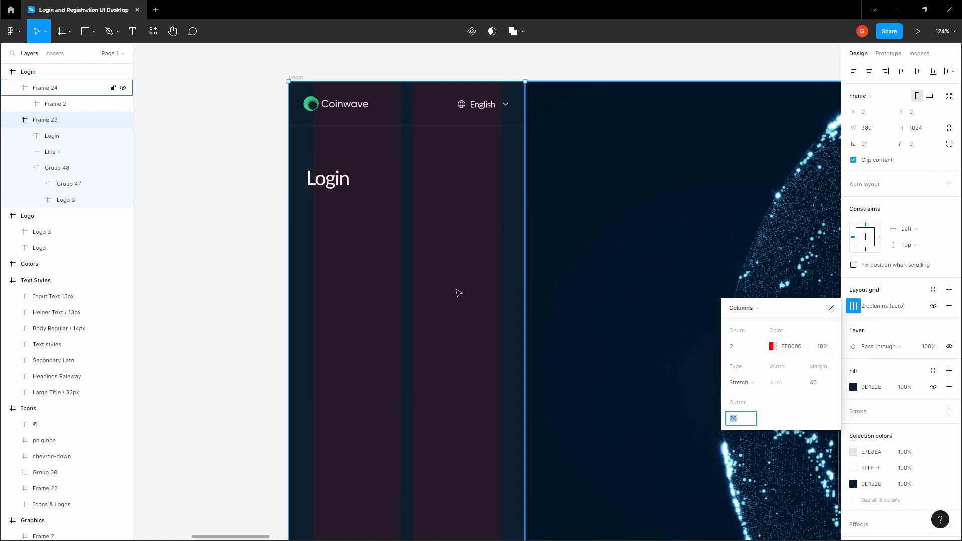
{"action": "left_click", "coordinate": [249, 245]}
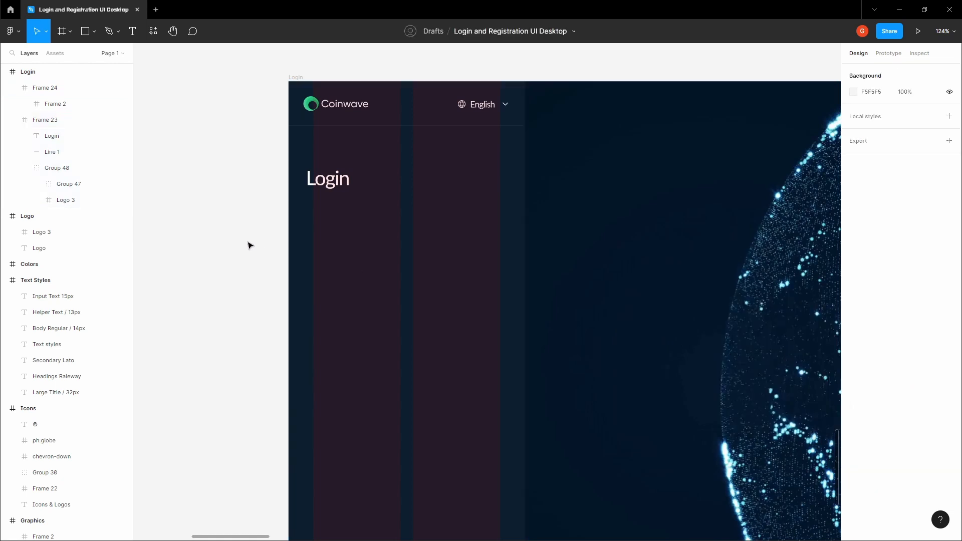
Move the "Login" heading to X 40, aligned with the outer edge of the first grid column
{"action": "left_click", "coordinate": [335, 190]}
{"action": "left_click_drag", "start_coordinate": [335, 189], "coordinate": [343, 190]}
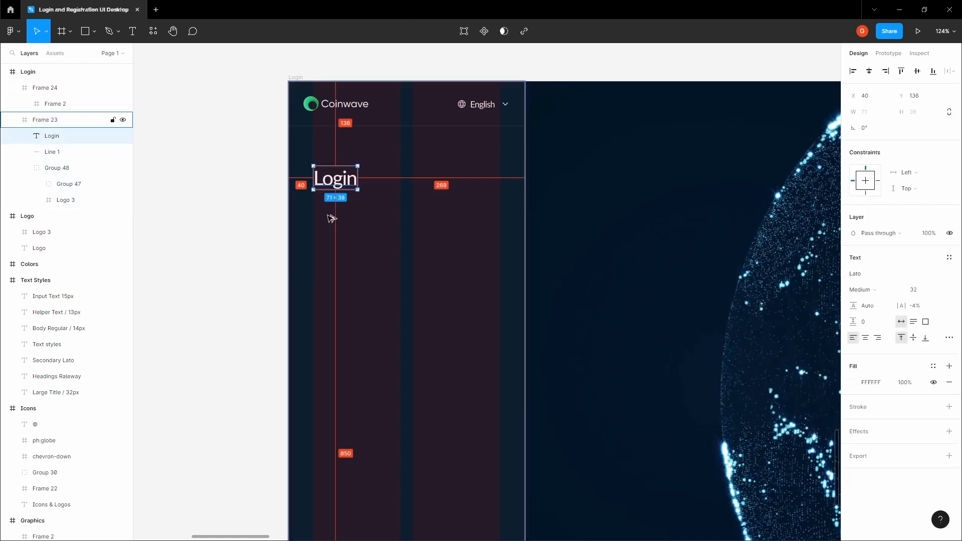
{"action": "left_click", "coordinate": [250, 188]}
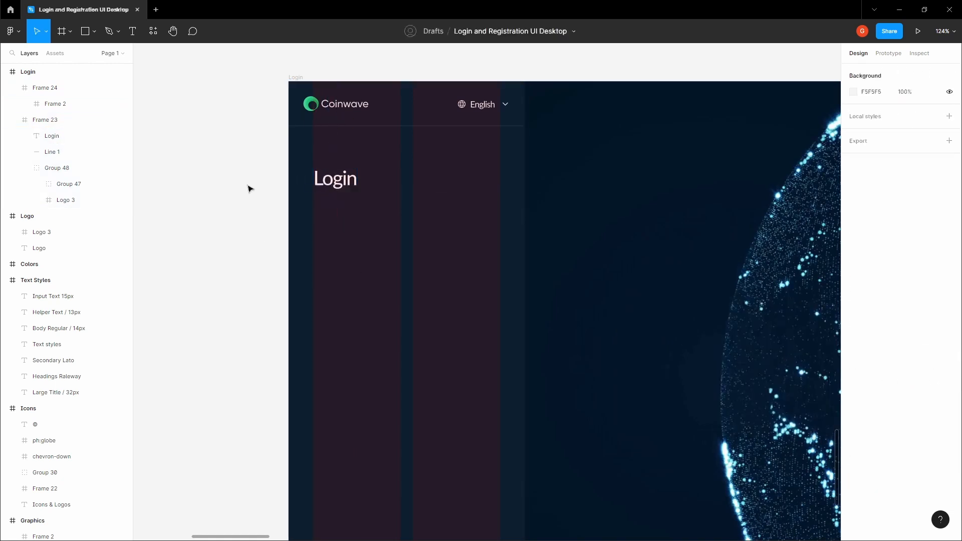
Change the form column's layout grid color to a near-white pink, about FBE9E9, and check the heading's spacing below the divider
{"action": "left_click", "coordinate": [404, 206]}
{"action": "left_click", "coordinate": [854, 307]}
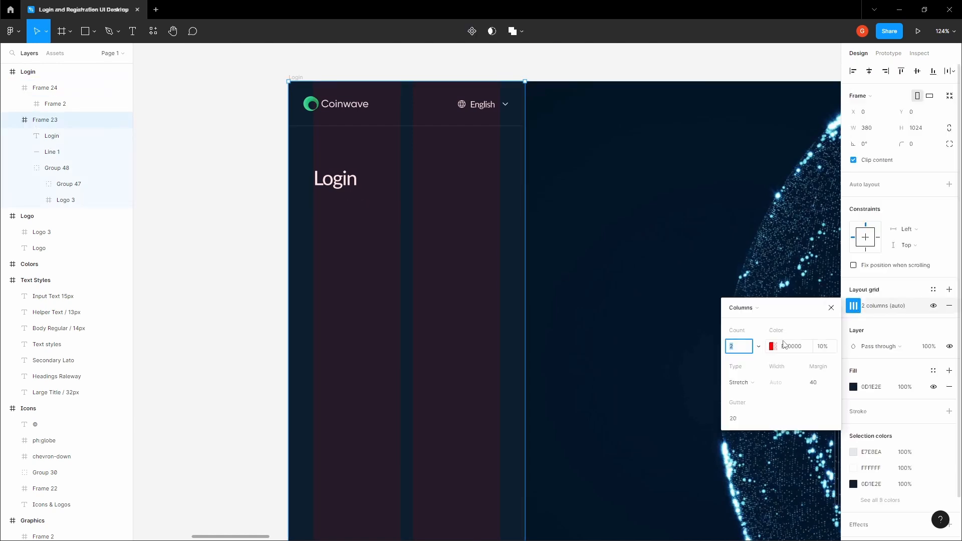
{"action": "left_click", "coordinate": [773, 347]}
{"action": "left_click_drag", "start_coordinate": [680, 311], "coordinate": [612, 296]}
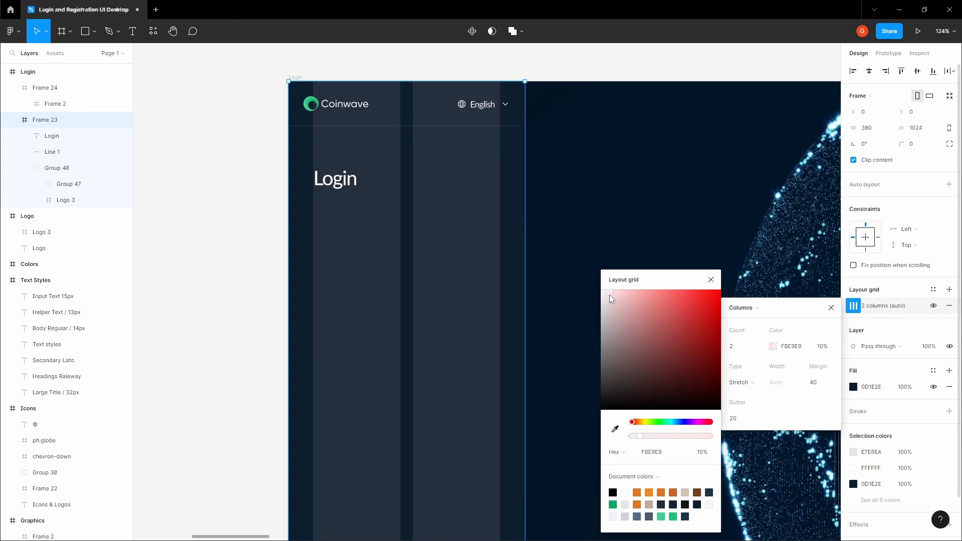
{"action": "left_click", "coordinate": [248, 200]}
{"action": "double_click", "coordinate": [330, 188]}
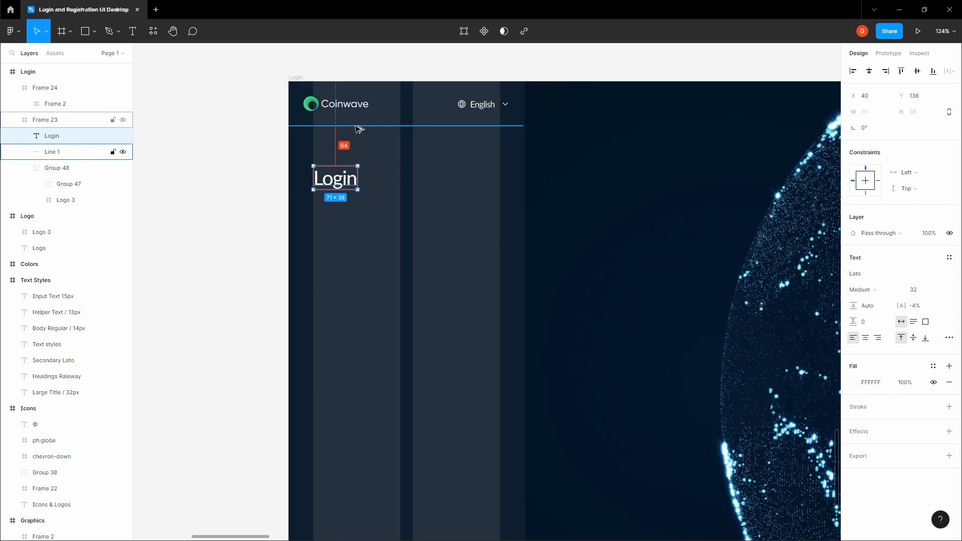
{"action": "left_click", "coordinate": [271, 156]}
Add a text layer reading "Step" below the "Login" heading
{"action": "key", "text": "space"}
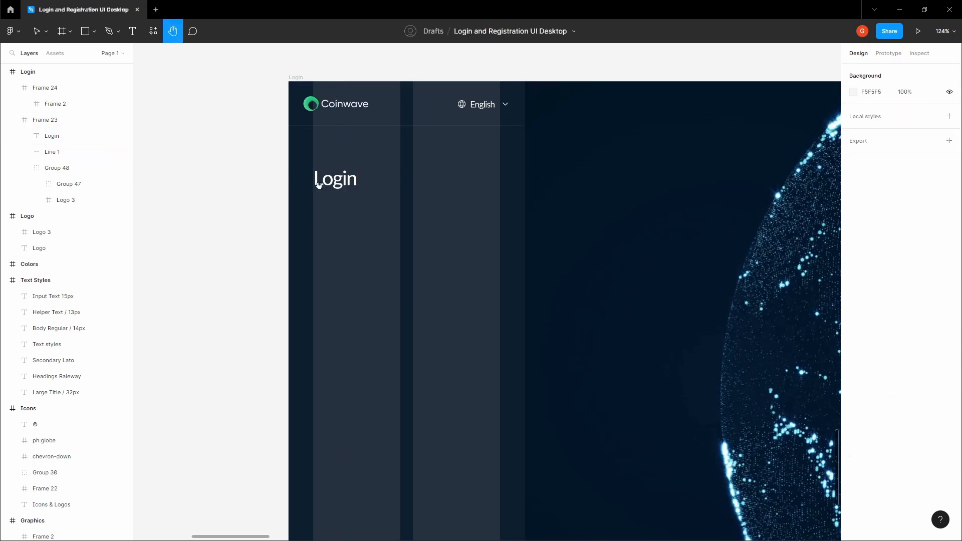
{"action": "scroll", "coordinate": [333, 195], "scroll_direction": "up", "scroll_amount": 2}
{"action": "key", "text": "t"}
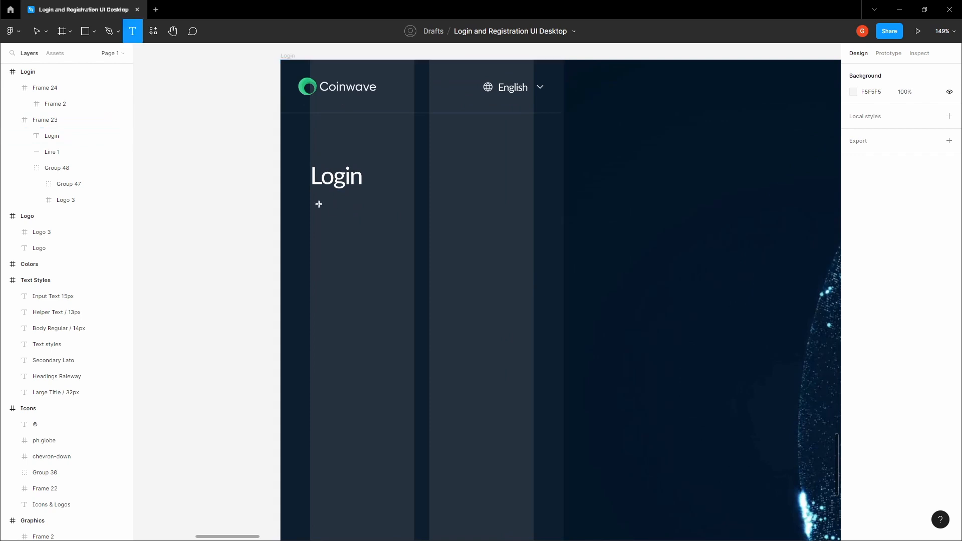
{"action": "left_click", "coordinate": [317, 209]}
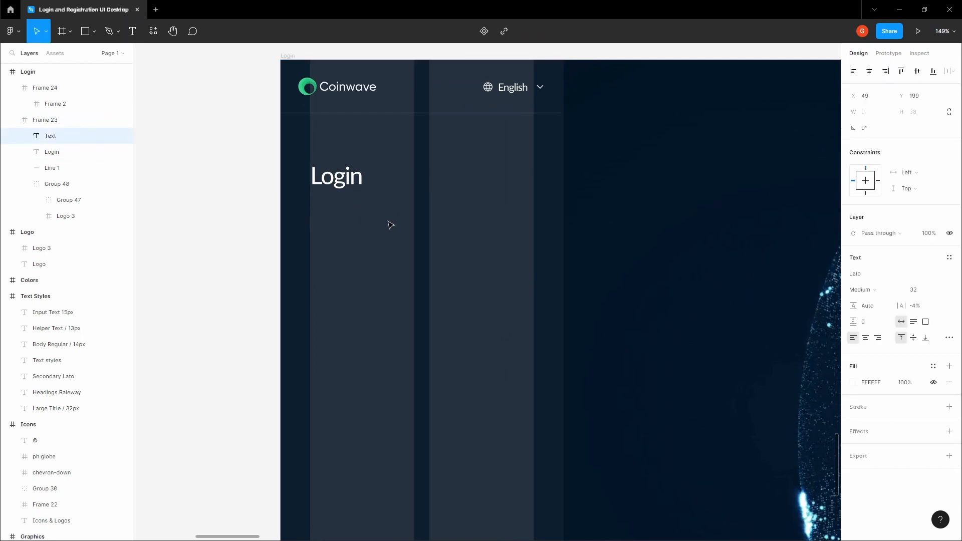
{"action": "type", "text": "Step"}
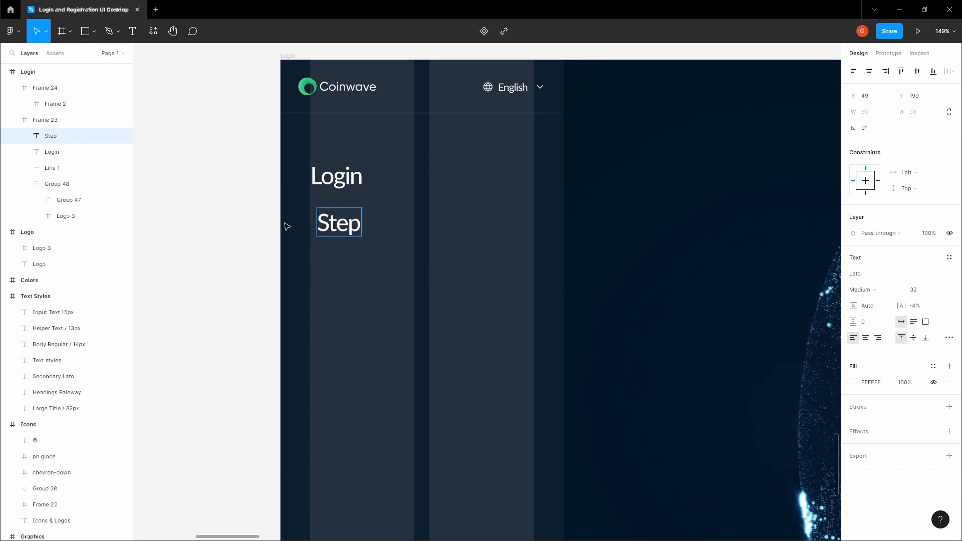
{"action": "key", "text": "Escape"}
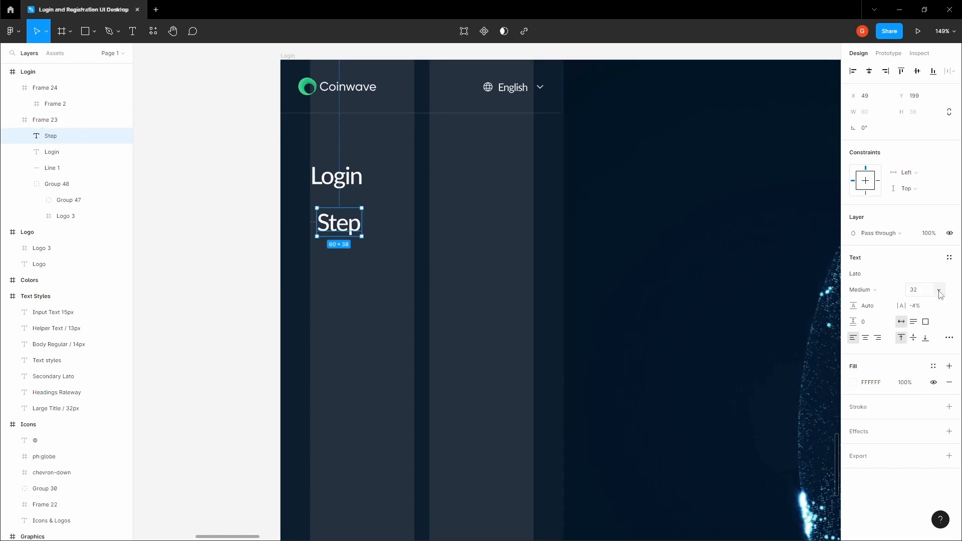
Set the "Login" heading's font to Raleway with Auto line height
{"action": "left_click", "coordinate": [355, 182]}
{"action": "left_click", "coordinate": [897, 277]}
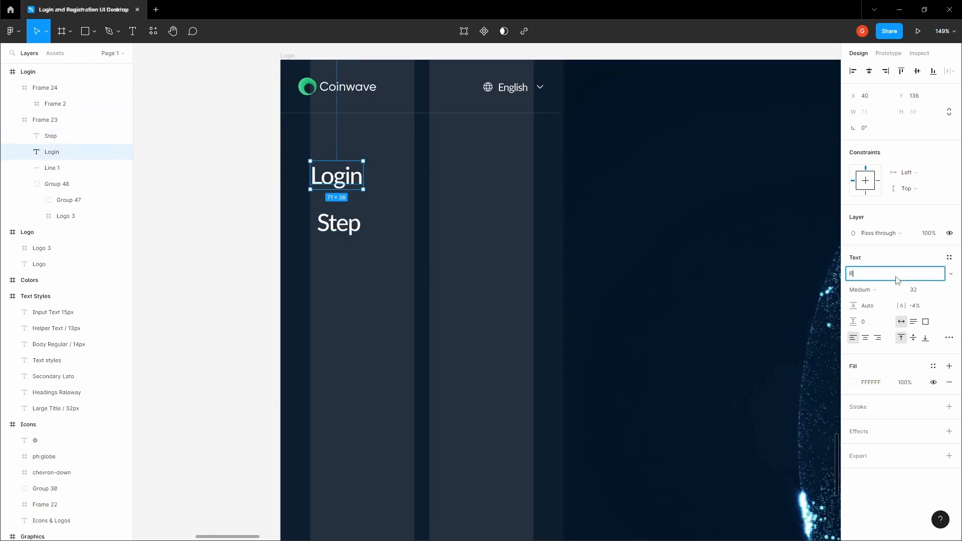
{"action": "type", "text": "Raleway"}
{"action": "key", "text": "Return"}
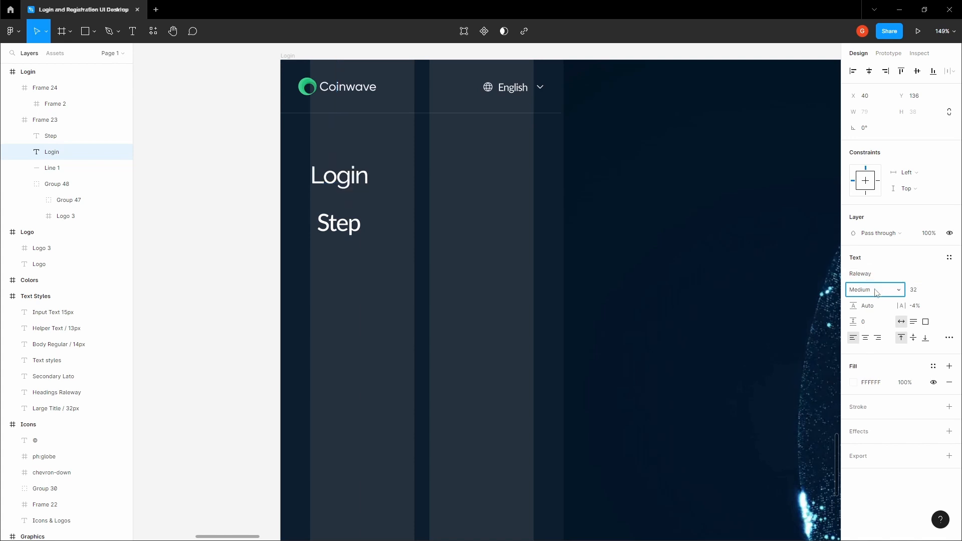
{"action": "left_click", "coordinate": [869, 306]}
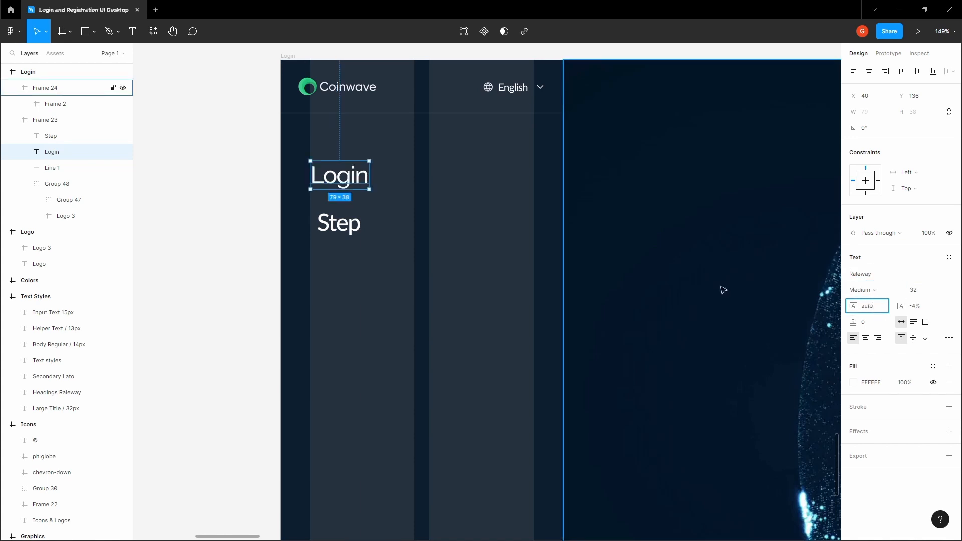
{"action": "key", "text": "Tab"}
Set the "Step" text to Lato Regular, size 14, with Auto line height
{"action": "left_click", "coordinate": [359, 224]}
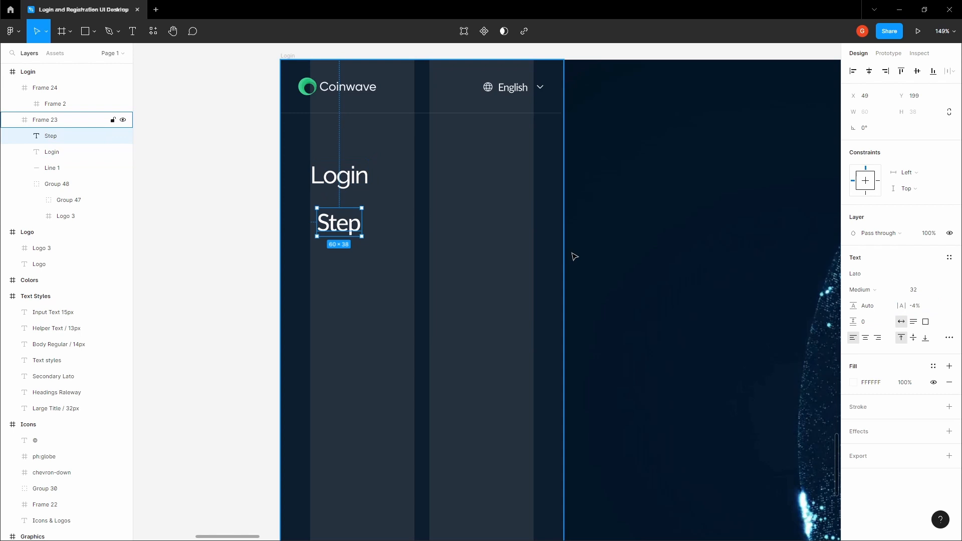
{"action": "left_click", "coordinate": [898, 277]}
{"action": "left_click", "coordinate": [925, 292]}
{"action": "type", "text": "14"}
{"action": "key", "text": "Tab"}
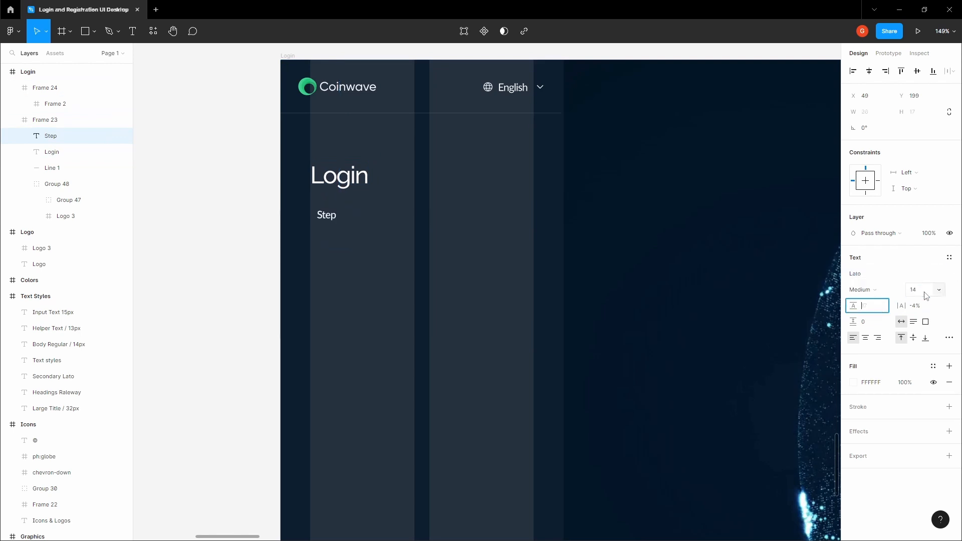
{"action": "type", "text": "Auto"}
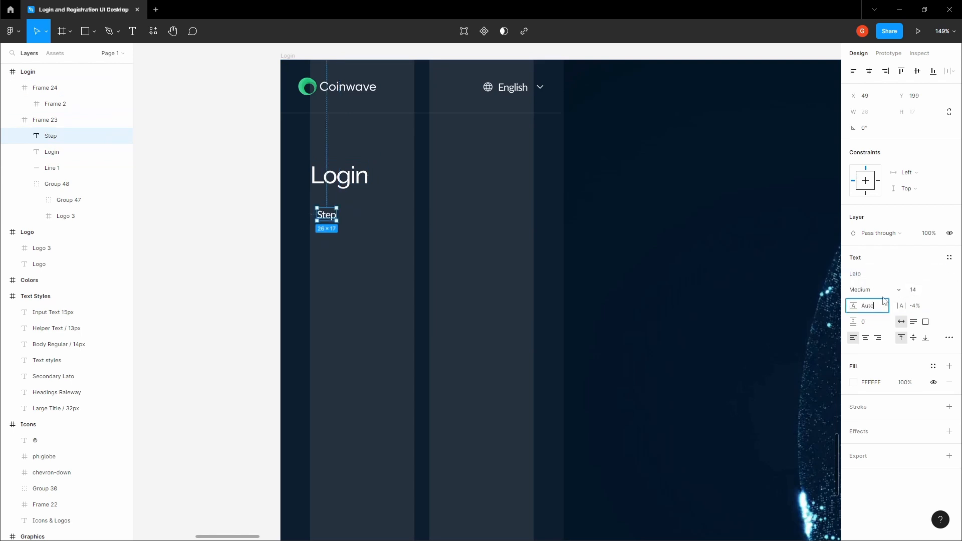
{"action": "key", "text": "Tab"}
{"action": "left_click", "coordinate": [877, 288]}
{"action": "left_click", "coordinate": [872, 277]}
{"action": "left_click", "coordinate": [295, 206]}
Extend the "Step" text to read "Step into the world of digital assets and decentralized systems.", with a line break after "assets"
{"action": "key", "text": "space"}
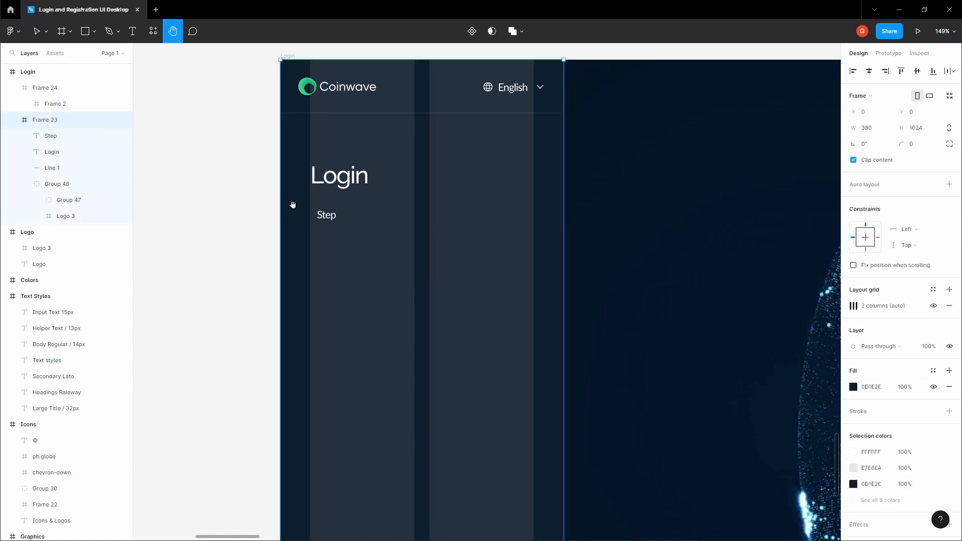
{"action": "left_click", "coordinate": [326, 215]}
{"action": "scroll", "coordinate": [328, 214], "scroll_direction": "up", "scroll_amount": 5}
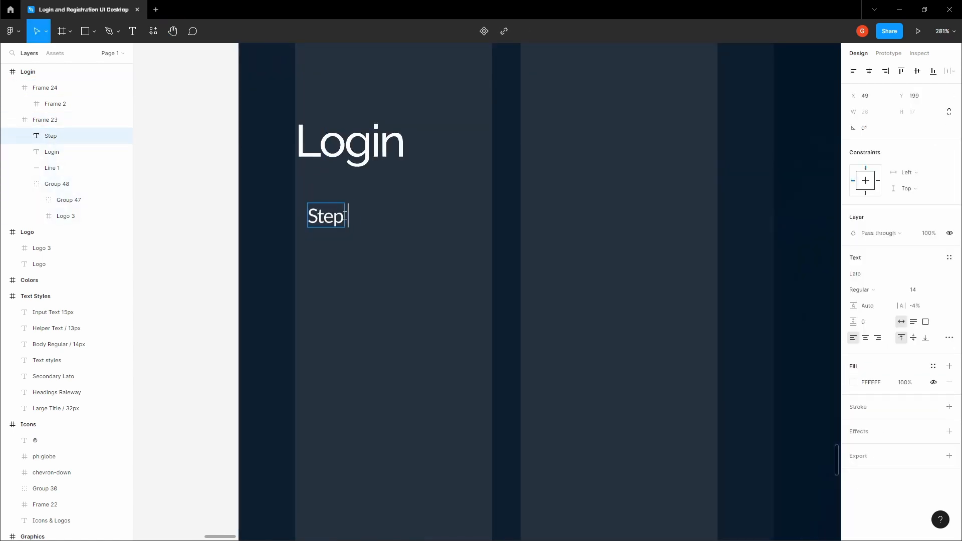
{"action": "type", "text": "into the world "}
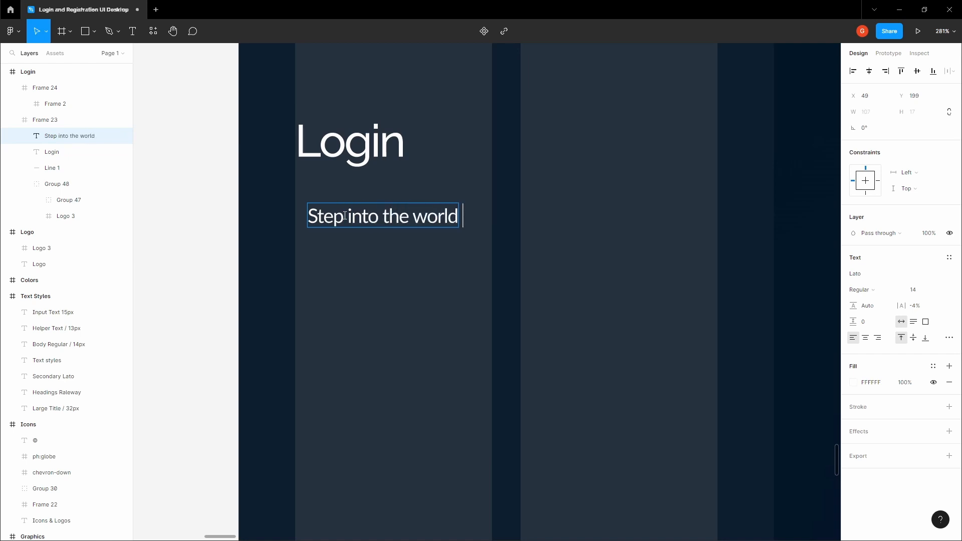
{"action": "type", "text": "of digital"}
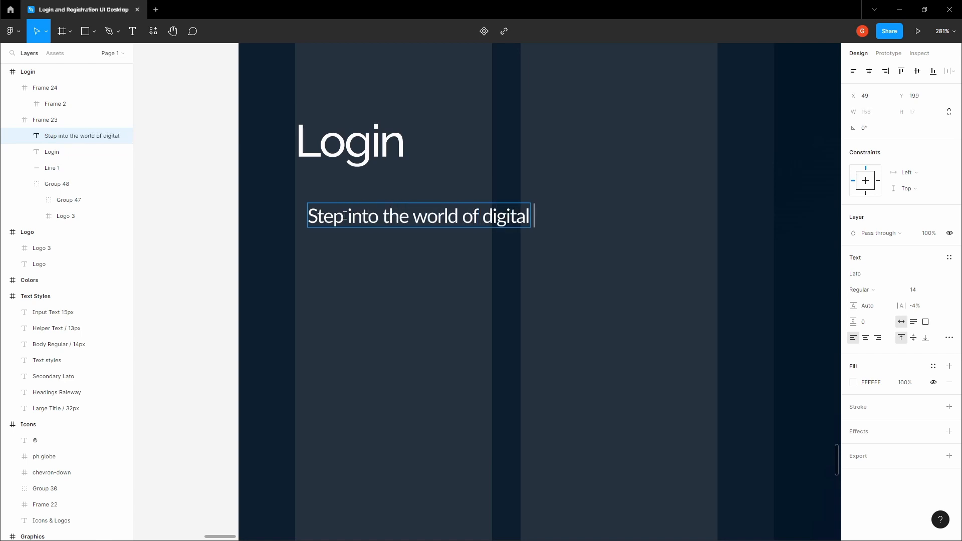
{"action": "type", "text": " assets"}
{"action": "key", "text": "Return"}
{"action": "type", "text": "and decn"}
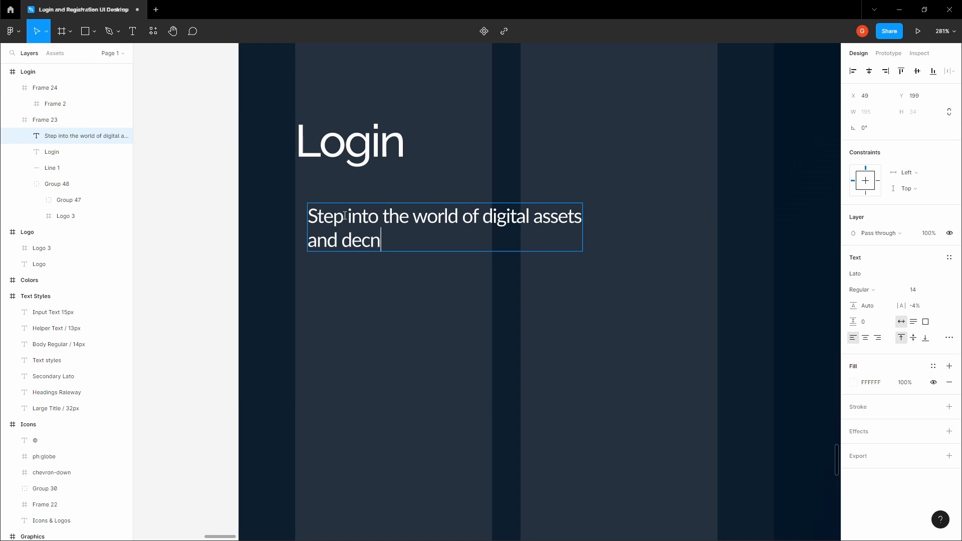
{"action": "key", "text": "BackSpace"}
{"action": "key", "text": "BackSpace"}
{"action": "type", "text": "cebn"}
{"action": "key", "text": "BackSpace"}
{"action": "key", "text": "BackSpace"}
{"action": "type", "text": "ntralize"}
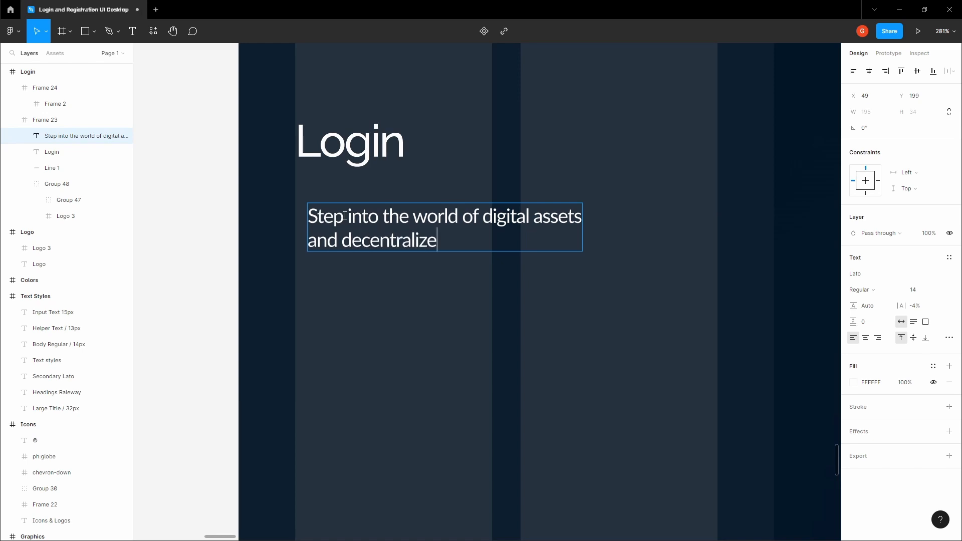
{"action": "type", "text": "d systems."}
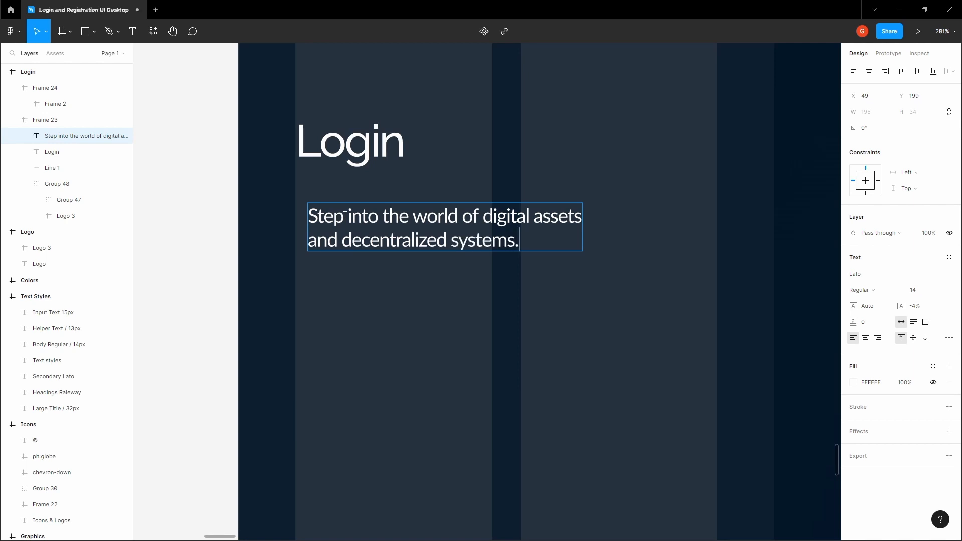
{"action": "key", "text": "Escape"}
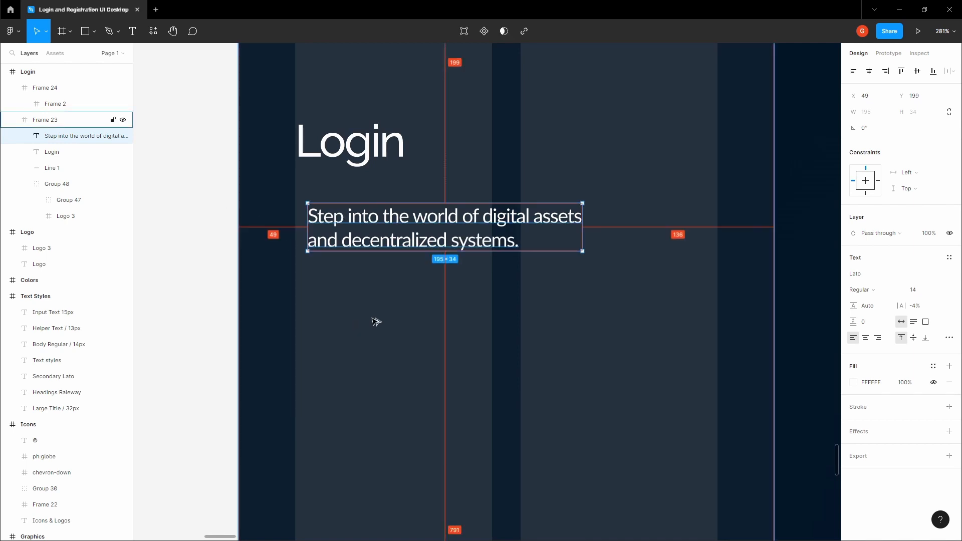
Position the subtitle text at X 40, Y 182, 8 px below the "Login" heading
{"action": "key", "text": "shift+Left"}
{"action": "key", "text": "Right"}
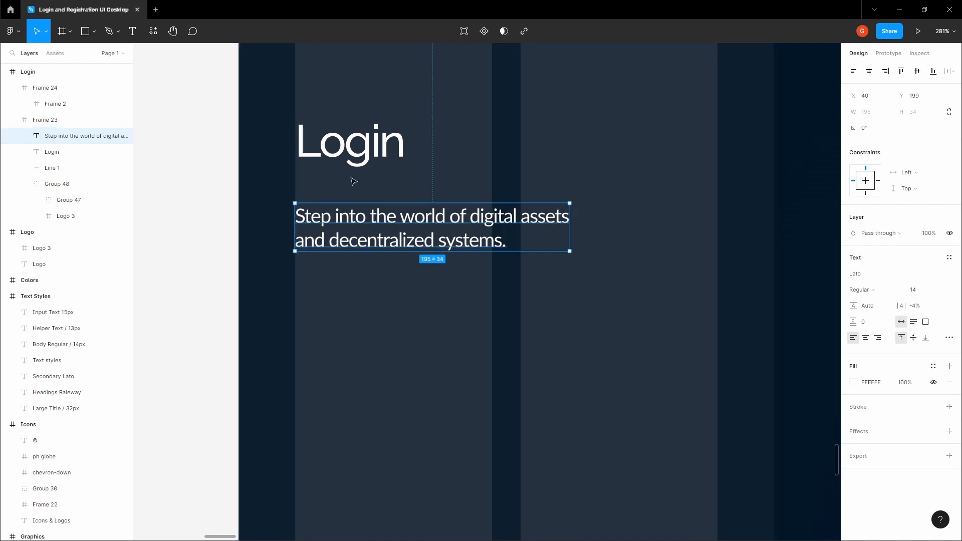
{"action": "key", "text": "shift+Up"}
{"action": "key", "text": "shift+Up"}
{"action": "key", "text": "Down"}
{"action": "key", "text": "Down"}
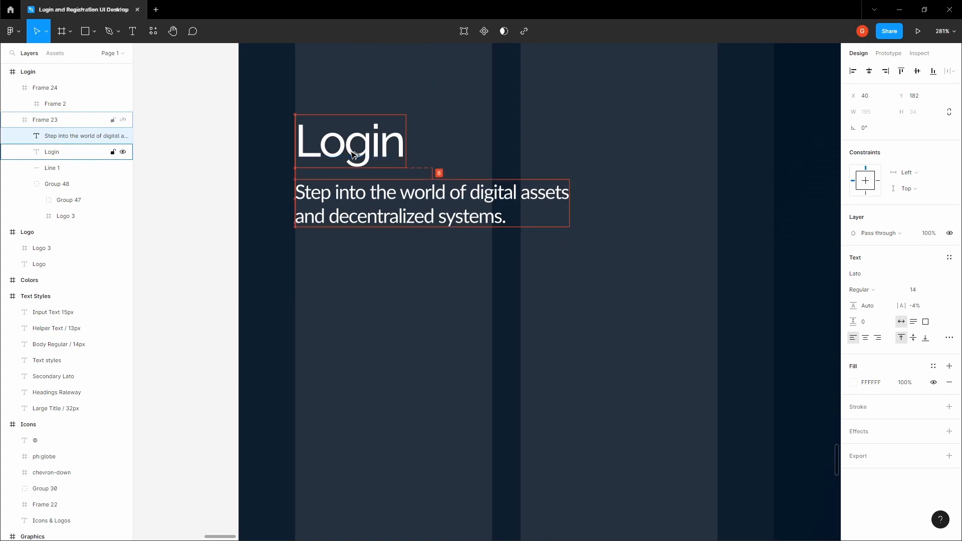
Recolor the subtitle text by sampling the Text Colors swatch in the Colors frame
{"action": "key", "text": "Down"}
{"action": "scroll", "coordinate": [352, 155], "scroll_direction": "down", "scroll_amount": 5}
{"action": "left_click", "coordinate": [231, 201]}
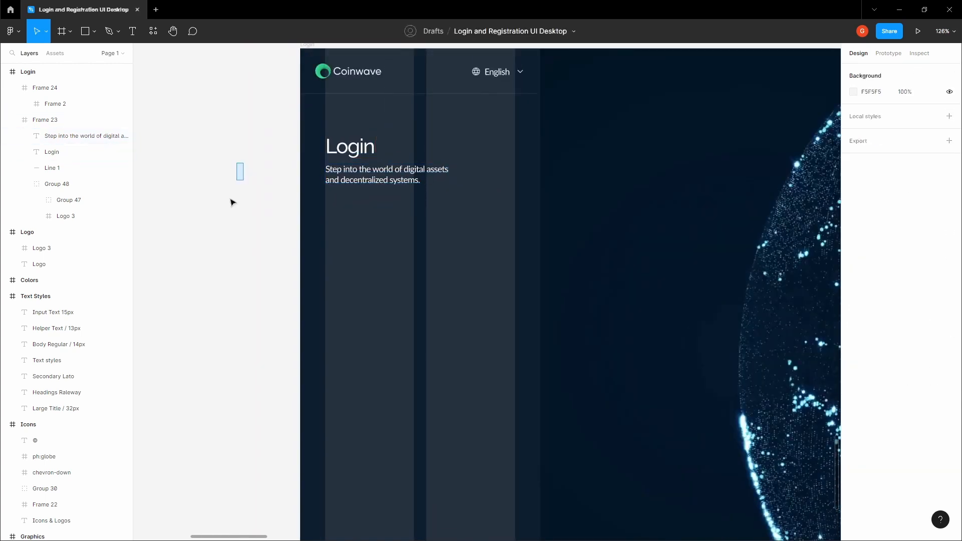
{"action": "key", "text": "space"}
{"action": "left_click_drag", "start_coordinate": [274, 170], "coordinate": [215, 262]}
{"action": "scroll", "coordinate": [292, 230], "scroll_direction": "down", "scroll_amount": 3}
{"action": "left_click_drag", "start_coordinate": [295, 227], "coordinate": [296, 242]}
{"action": "double_click", "coordinate": [315, 265]}
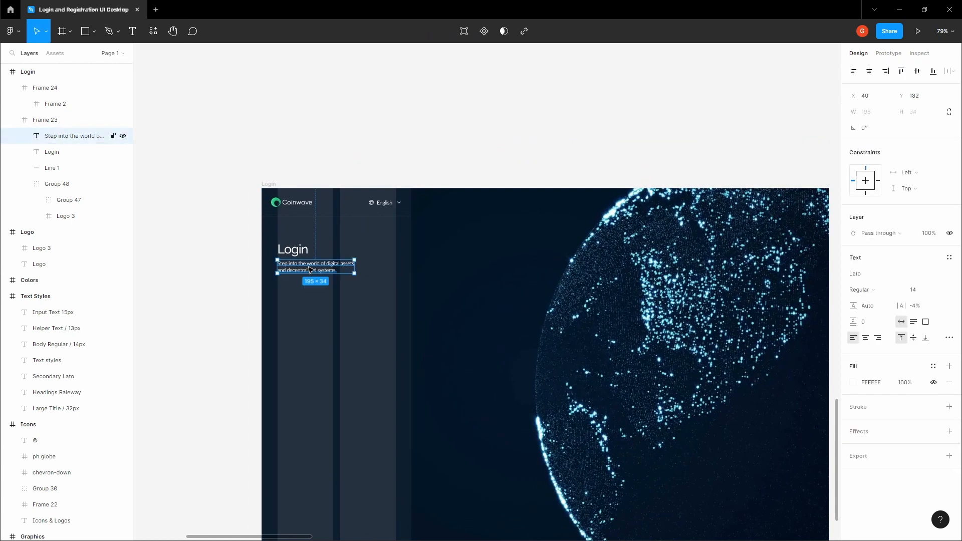
{"action": "key", "text": "space"}
{"action": "left_click_drag", "start_coordinate": [410, 149], "coordinate": [405, 186]}
{"action": "scroll", "coordinate": [419, 176], "scroll_direction": "down", "scroll_amount": 6}
{"action": "left_click_drag", "start_coordinate": [513, 61], "coordinate": [432, 328]}
{"action": "left_click_drag", "start_coordinate": [473, 196], "coordinate": [403, 372]}
{"action": "left_click", "coordinate": [854, 383]}
{"action": "left_click", "coordinate": [736, 430]}
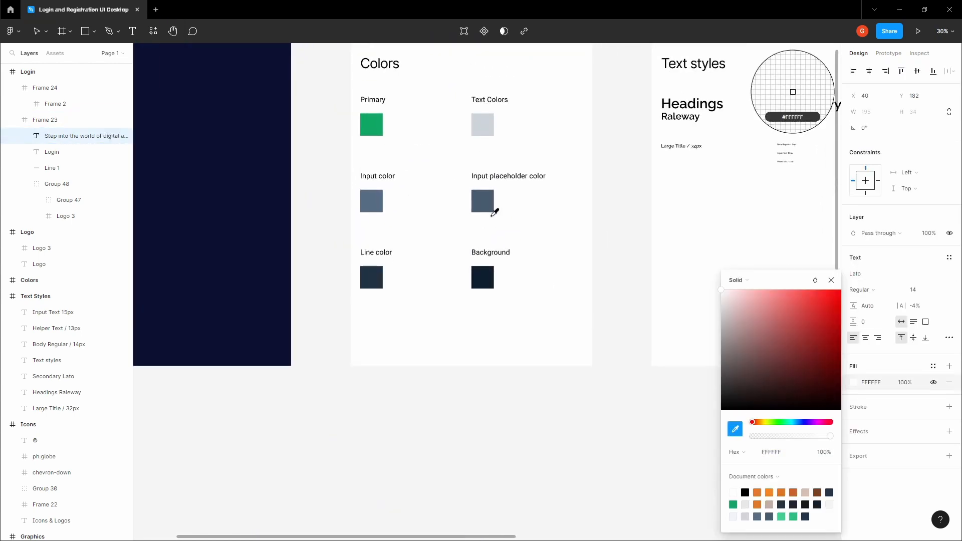
{"action": "left_click", "coordinate": [482, 125]}
{"action": "left_click", "coordinate": [501, 422]}
Draw a frame about 302 × 40 below the subtitle in the form column
{"action": "key", "text": "space"}
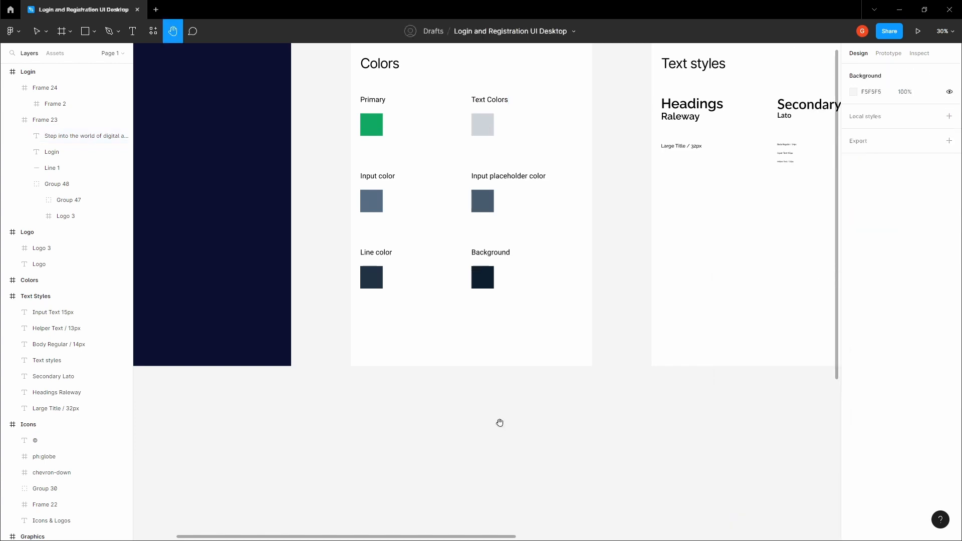
{"action": "scroll", "coordinate": [496, 426], "scroll_direction": "down", "scroll_amount": 5}
{"action": "left_click_drag", "start_coordinate": [480, 443], "coordinate": [508, 234]}
{"action": "scroll", "coordinate": [409, 318], "scroll_direction": "up", "scroll_amount": 12}
{"action": "left_click_drag", "start_coordinate": [397, 198], "coordinate": [428, 133]}
{"action": "scroll", "coordinate": [438, 221], "scroll_direction": "up", "scroll_amount": 1}
{"action": "left_click", "coordinate": [436, 261]}
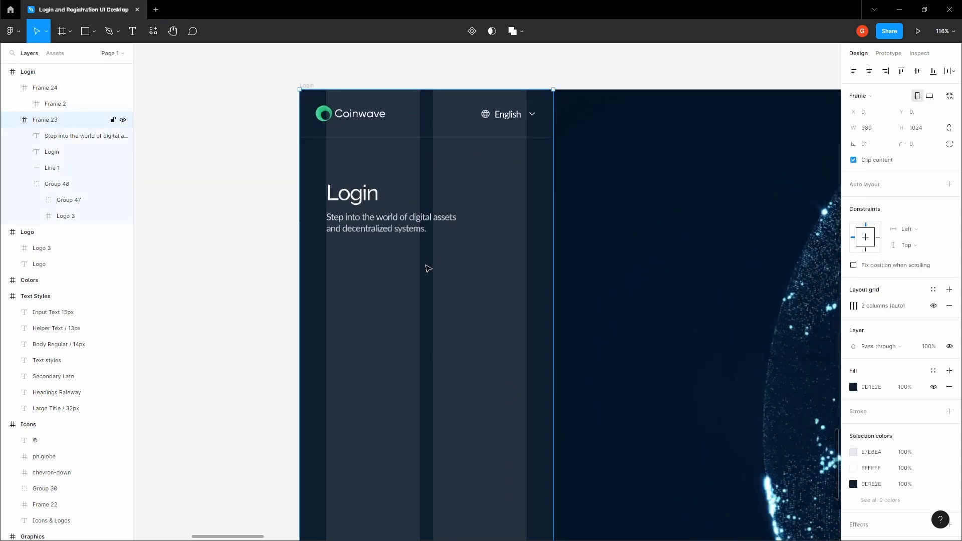
{"action": "scroll", "coordinate": [428, 264], "scroll_direction": "up", "scroll_amount": 3}
{"action": "key", "text": "f"}
{"action": "mouse_move", "coordinate": [308, 267]}
{"action": "left_mouse_down"}
{"action": "mouse_move", "coordinate": [315, 278]}
{"action": "mouse_move", "coordinate": [483, 302]}
{"action": "mouse_move", "coordinate": [546, 300]}
{"action": "left_mouse_up"}
{"action": "left_click_drag", "start_coordinate": [545, 299], "coordinate": [545, 299]}
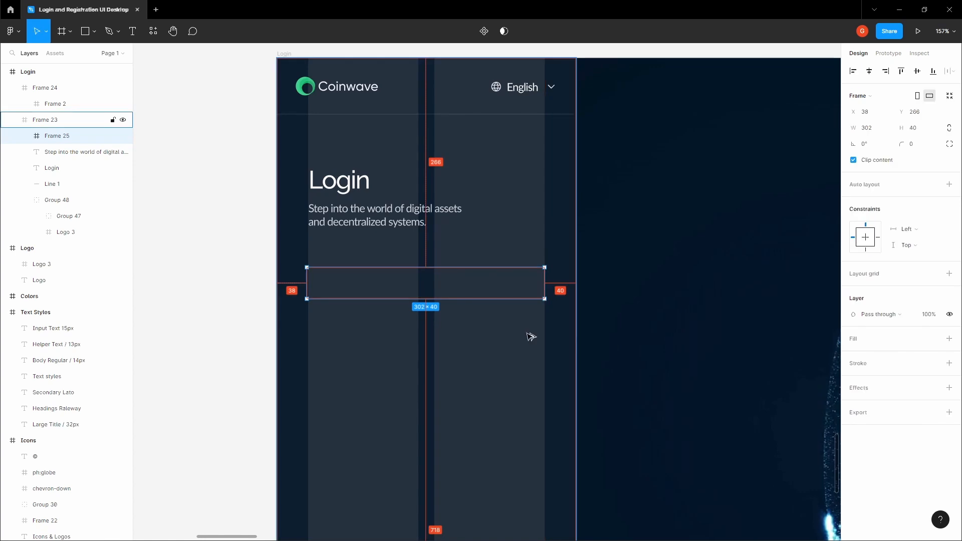
Snap the new frame's left edge to the column at X 40 for a 300 width, and set its height to 42
{"action": "scroll", "coordinate": [295, 286], "scroll_direction": "up", "scroll_amount": 10}
{"action": "left_click_drag", "start_coordinate": [296, 287], "coordinate": [303, 295]}
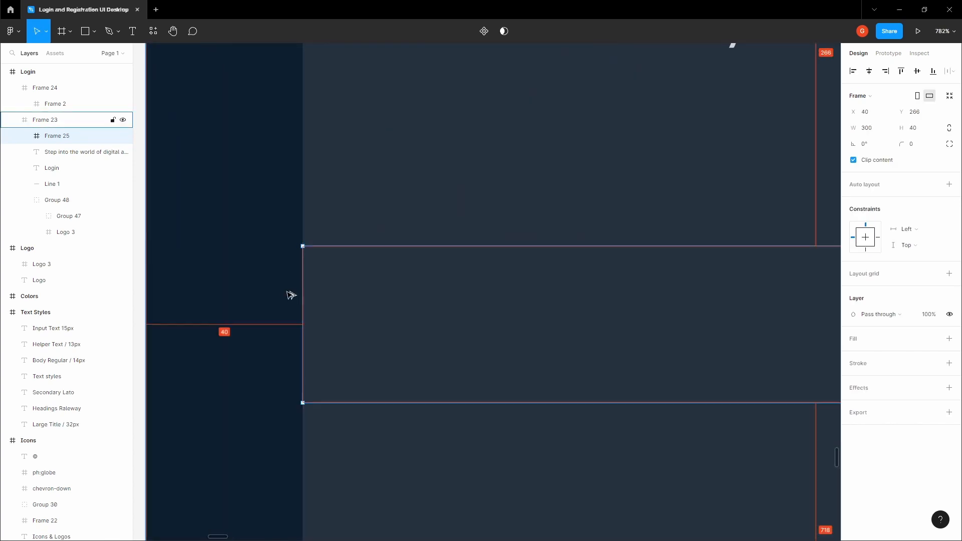
{"action": "scroll", "coordinate": [295, 294], "scroll_direction": "down", "scroll_amount": 10}
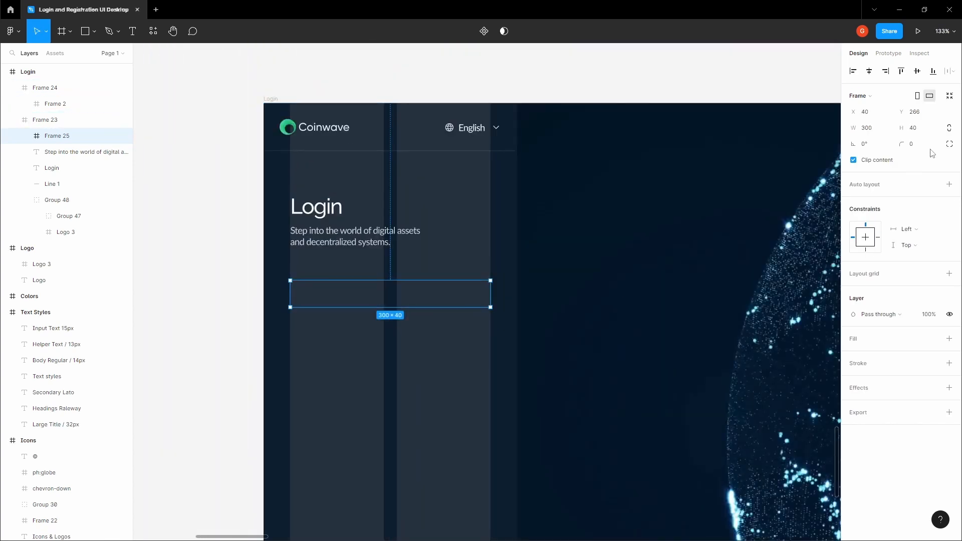
{"action": "key", "text": "Tab"}
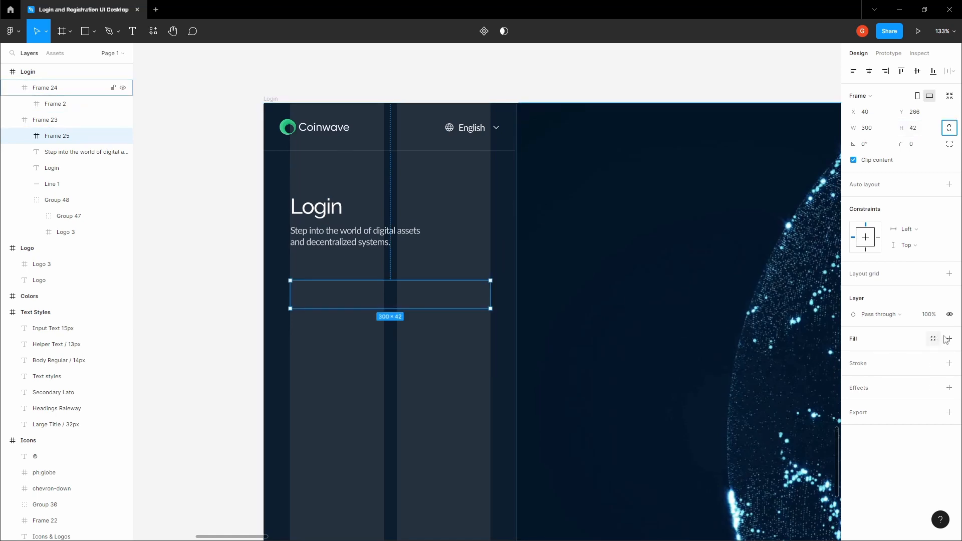
Add a stroke to the new frame and hide the form column's layout grid
{"action": "left_click", "coordinate": [949, 363]}
{"action": "left_click", "coordinate": [416, 351]}
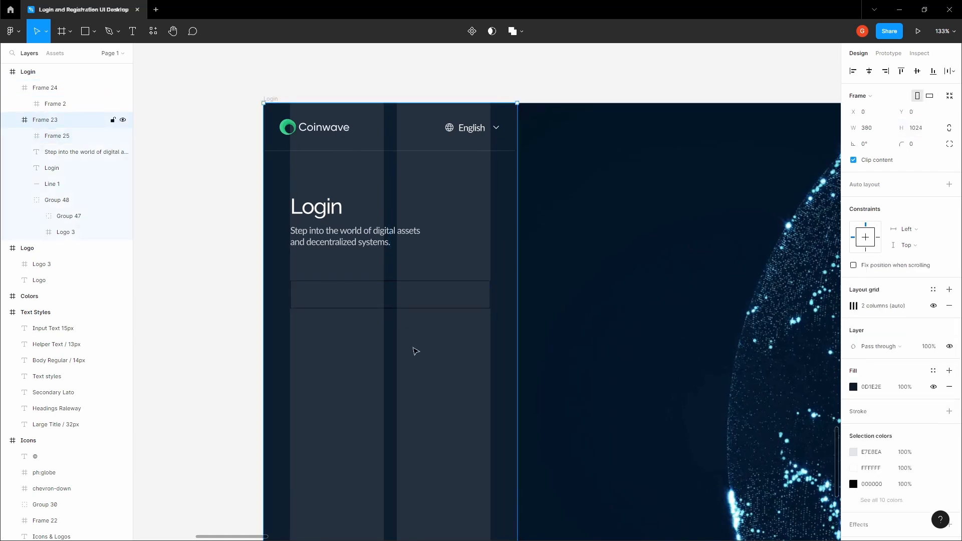
{"action": "left_click", "coordinate": [933, 306]}
Set the corner radius of the outlined frame below the subtitle to 4
{"action": "left_click", "coordinate": [353, 301]}
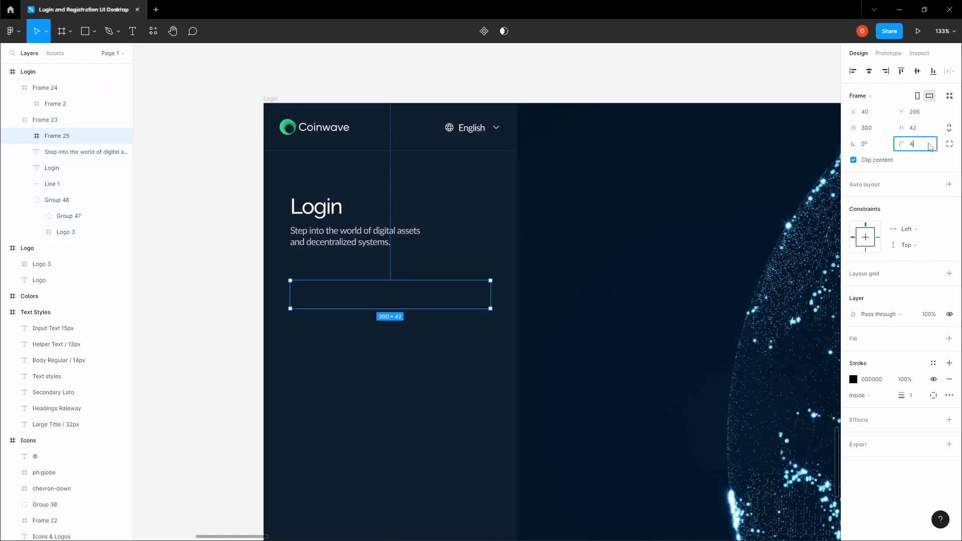
{"action": "key", "text": "Return"}
{"action": "left_click", "coordinate": [413, 75]}
{"action": "key", "text": "space"}
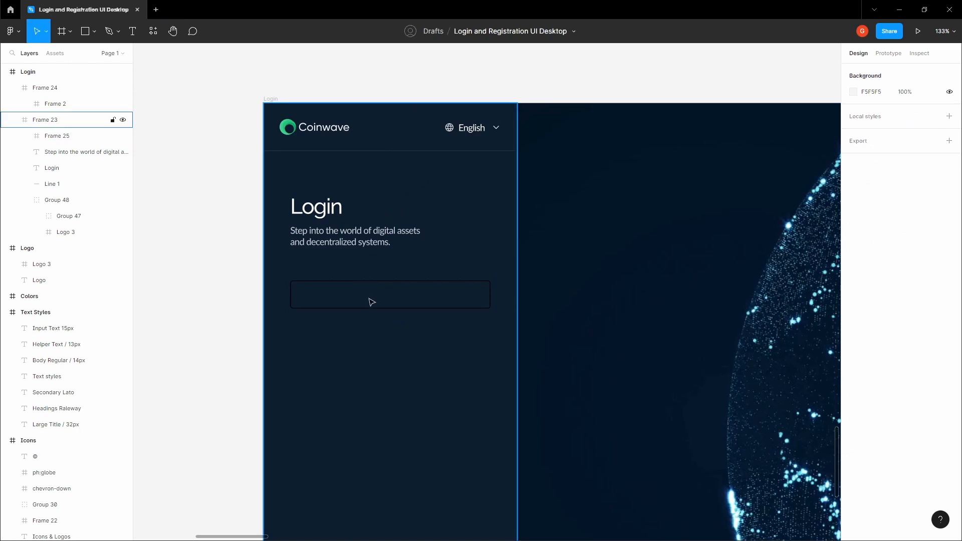
Recolor the outlined frame's stroke by sampling the Input color swatch in the Colors frame
{"action": "left_click", "coordinate": [371, 302]}
{"action": "left_click", "coordinate": [854, 380]}
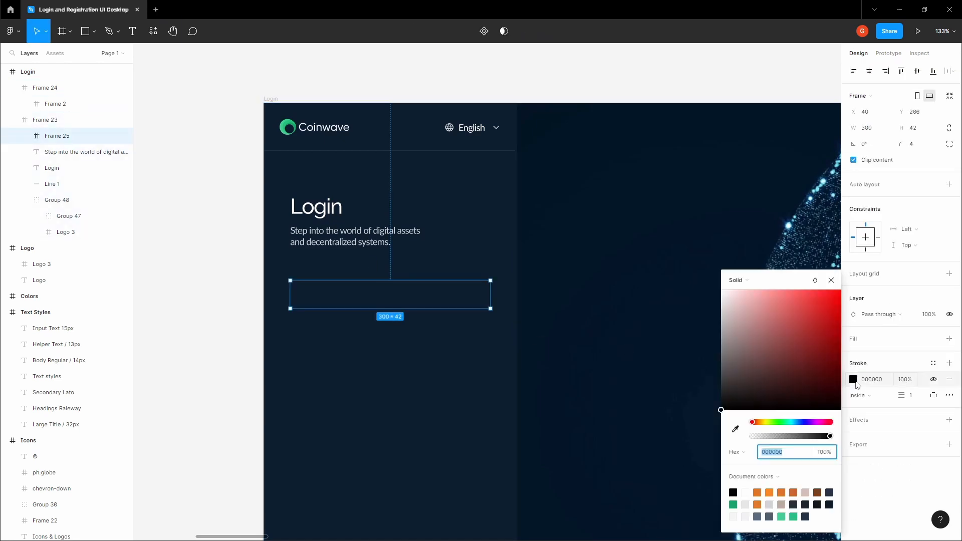
{"action": "left_click", "coordinate": [735, 429]}
{"action": "scroll", "coordinate": [559, 317], "scroll_direction": "down", "scroll_amount": 10}
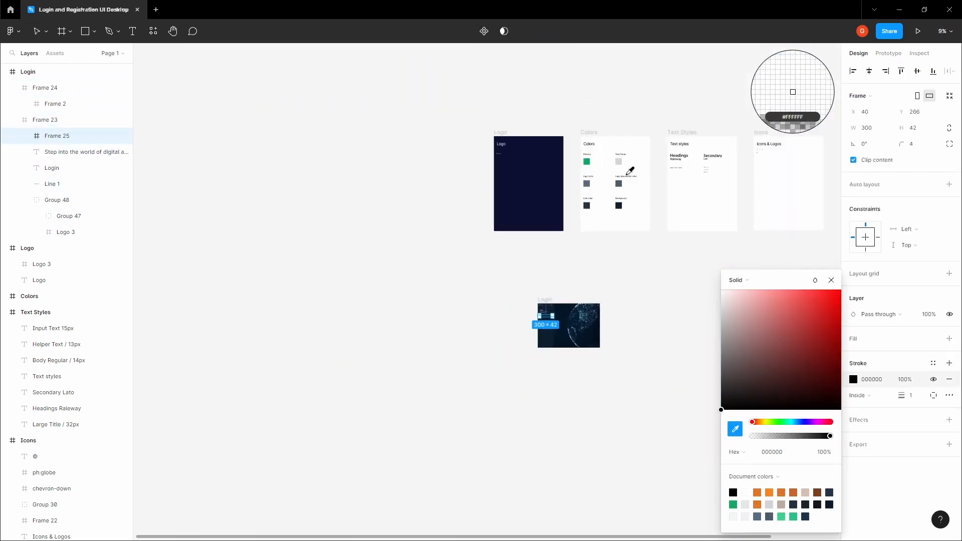
{"action": "scroll", "coordinate": [604, 182], "scroll_direction": "up", "scroll_amount": 5}
{"action": "scroll", "coordinate": [608, 205], "scroll_direction": "up", "scroll_amount": 2}
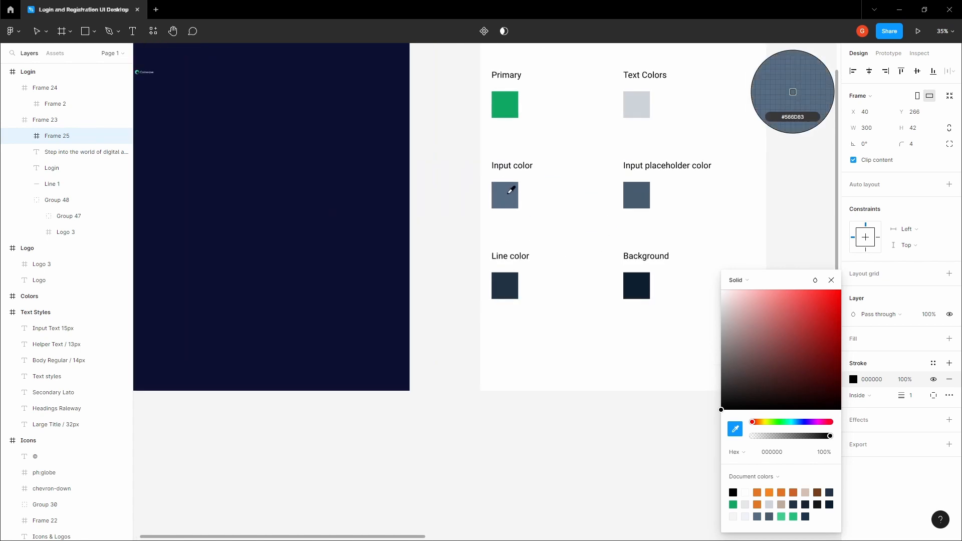
{"action": "left_click", "coordinate": [507, 194]}
{"action": "left_click", "coordinate": [472, 215]}
Set the outlined frame's stroke weight to 0.5
{"action": "key", "text": "space"}
{"action": "scroll", "coordinate": [472, 216], "scroll_direction": "down", "scroll_amount": 3}
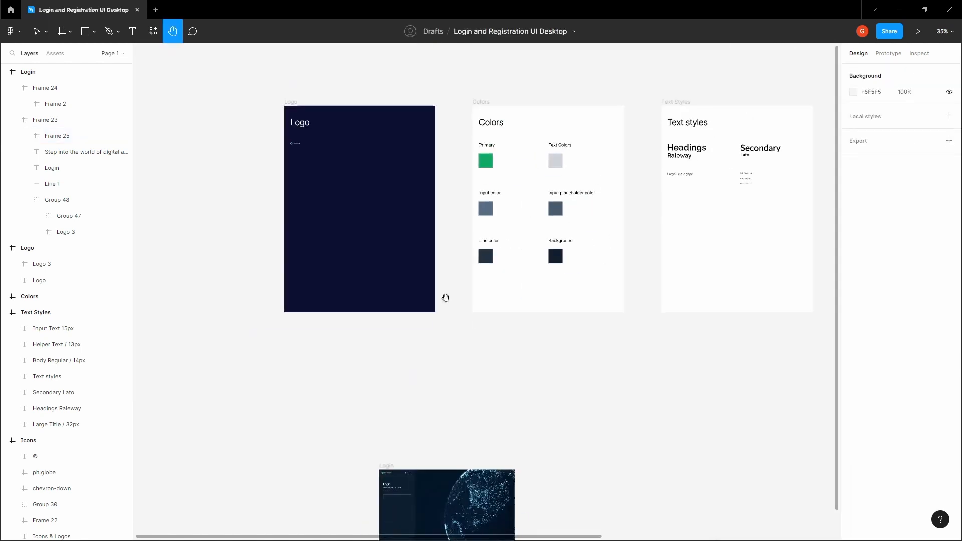
{"action": "left_click_drag", "start_coordinate": [405, 500], "coordinate": [471, 280]}
{"action": "scroll", "coordinate": [471, 280], "scroll_direction": "up", "scroll_amount": 10}
{"action": "left_click", "coordinate": [462, 281]}
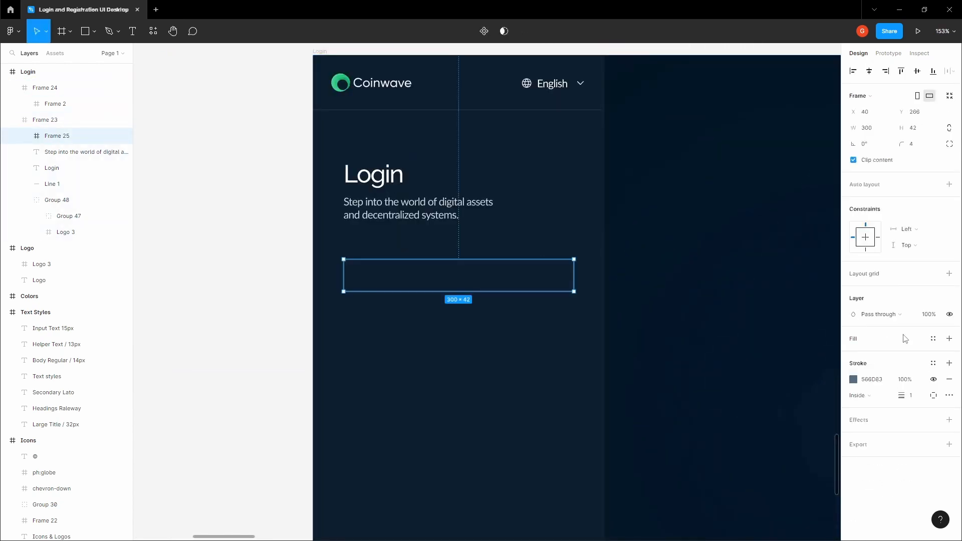
{"action": "type", "text": "0.5"}
{"action": "key", "text": "Return"}
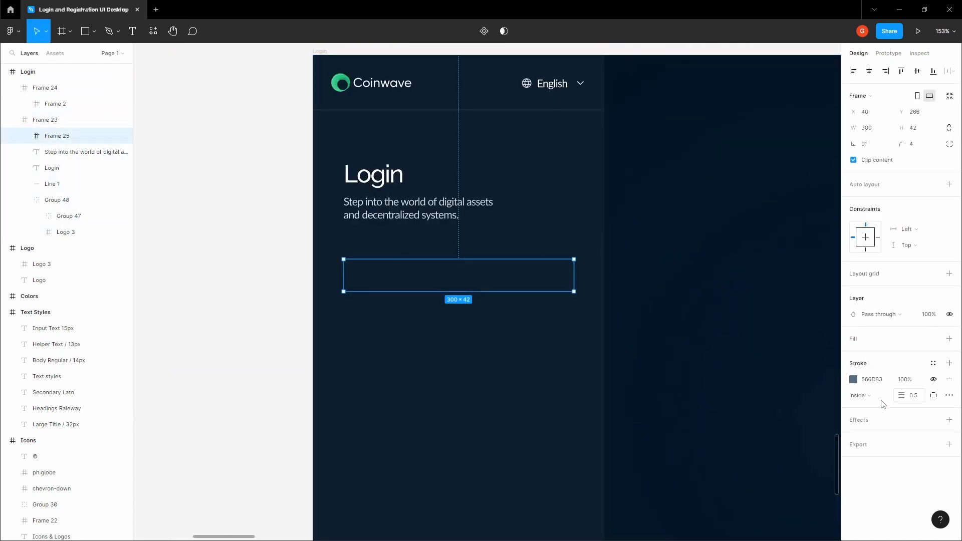
{"action": "left_click", "coordinate": [278, 296]}
{"action": "key", "text": "space"}
{"action": "left_click_drag", "start_coordinate": [275, 292], "coordinate": [244, 282]}
{"action": "scroll", "coordinate": [401, 281], "scroll_direction": "up", "scroll_amount": 2}
{"action": "left_click", "coordinate": [435, 269]}
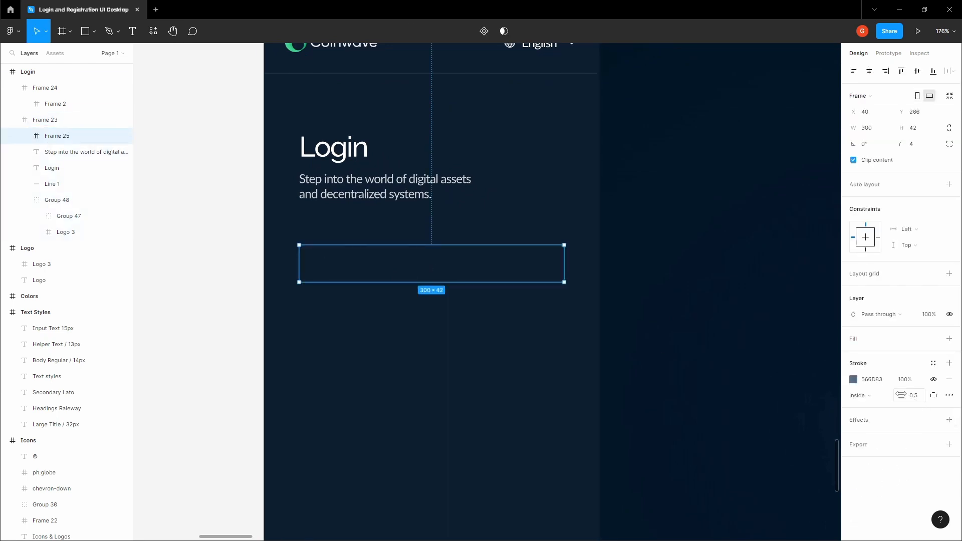
{"action": "left_click", "coordinate": [237, 253]}
{"action": "key", "text": "space"}
{"action": "left_click_drag", "start_coordinate": [382, 276], "coordinate": [346, 262]}
{"action": "double_click", "coordinate": [367, 264]}
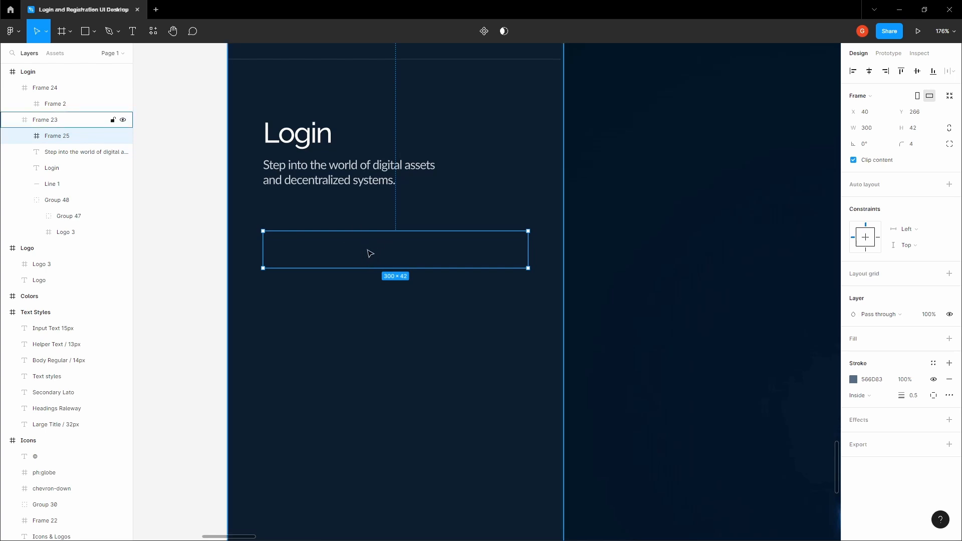
Copy the MetaMask fox logo from the Icons & Logos frame
{"action": "scroll", "coordinate": [369, 253], "scroll_direction": "down", "scroll_amount": 5}
{"action": "left_click", "coordinate": [237, 221]}
{"action": "key", "text": "space"}
{"action": "scroll", "coordinate": [237, 221], "scroll_direction": "down", "scroll_amount": 5}
{"action": "left_click_drag", "start_coordinate": [423, 155], "coordinate": [366, 285]}
{"action": "scroll", "coordinate": [510, 176], "scroll_direction": "down", "scroll_amount": 5}
{"action": "left_click_drag", "start_coordinate": [511, 176], "coordinate": [415, 279]}
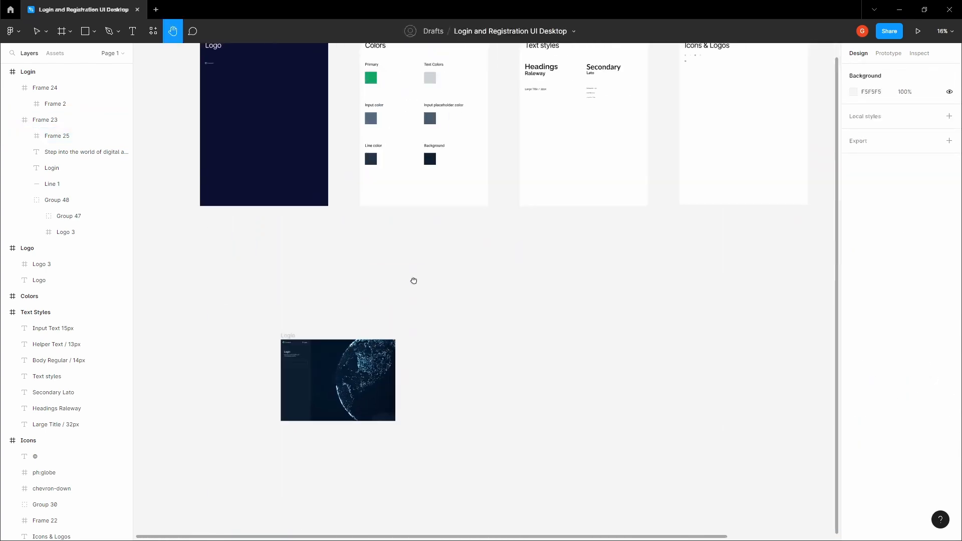
{"action": "left_click_drag", "start_coordinate": [679, 162], "coordinate": [415, 310]}
{"action": "scroll", "coordinate": [415, 181], "scroll_direction": "up", "scroll_amount": 9}
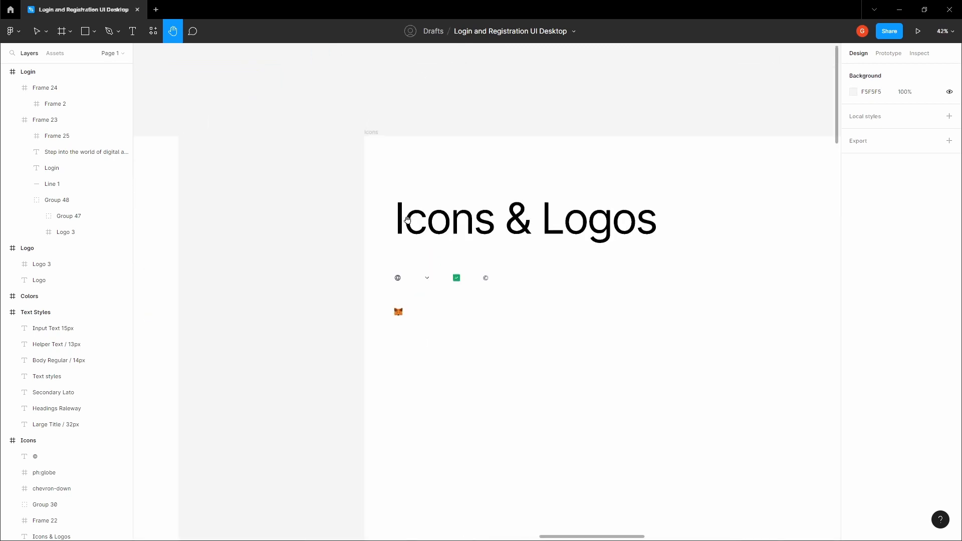
{"action": "right_click", "coordinate": [399, 313]}
{"action": "left_click", "coordinate": [428, 244]}
{"action": "left_click", "coordinate": [357, 287]}
Paste the fox logo into the outlined frame below the Login subtitle
{"action": "key", "text": "space"}
{"action": "scroll", "coordinate": [357, 287], "scroll_direction": "down", "scroll_amount": 5}
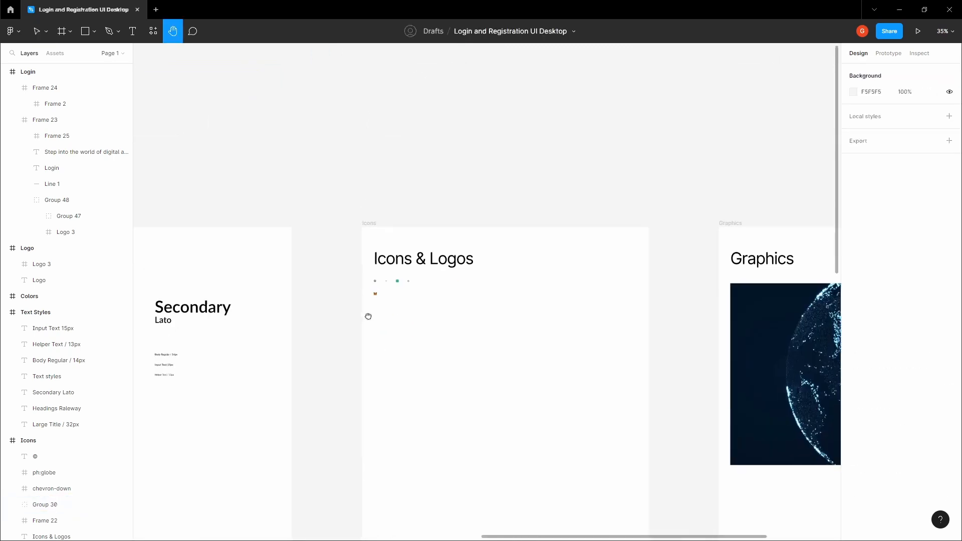
{"action": "left_click_drag", "start_coordinate": [368, 316], "coordinate": [428, 258]}
{"action": "scroll", "coordinate": [368, 336], "scroll_direction": "down", "scroll_amount": 3}
{"action": "left_click_drag", "start_coordinate": [367, 335], "coordinate": [629, 159]}
{"action": "left_click_drag", "start_coordinate": [234, 465], "coordinate": [386, 316]}
{"action": "scroll", "coordinate": [351, 316], "scroll_direction": "up", "scroll_amount": 8}
{"action": "left_click_drag", "start_coordinate": [449, 240], "coordinate": [442, 264]}
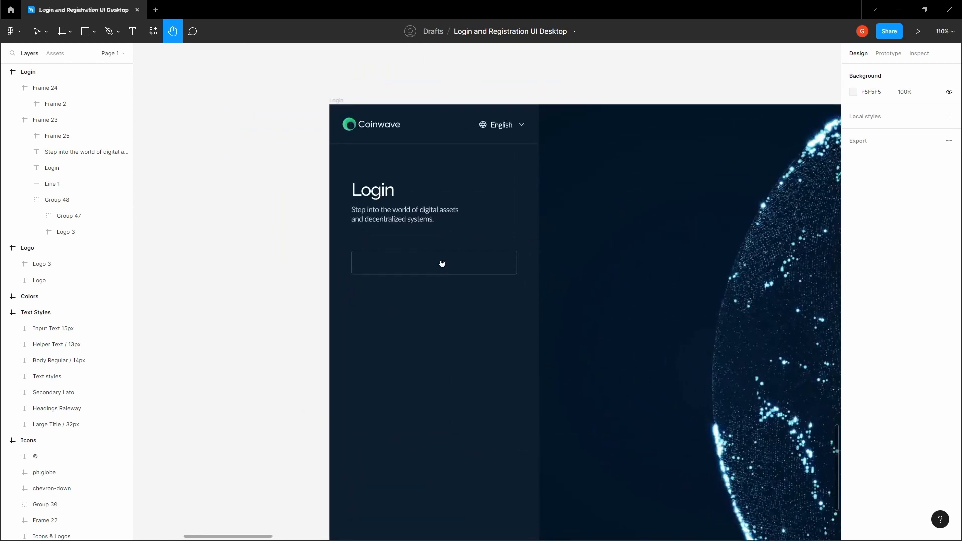
{"action": "double_click", "coordinate": [421, 257]}
{"action": "scroll", "coordinate": [385, 264], "scroll_direction": "up", "scroll_amount": 4}
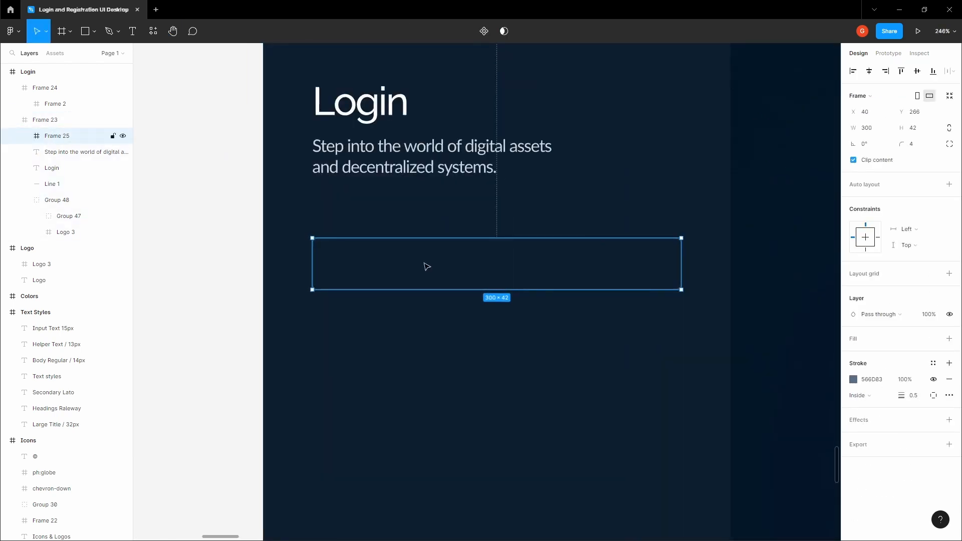
{"action": "key", "text": "ctrl+v"}
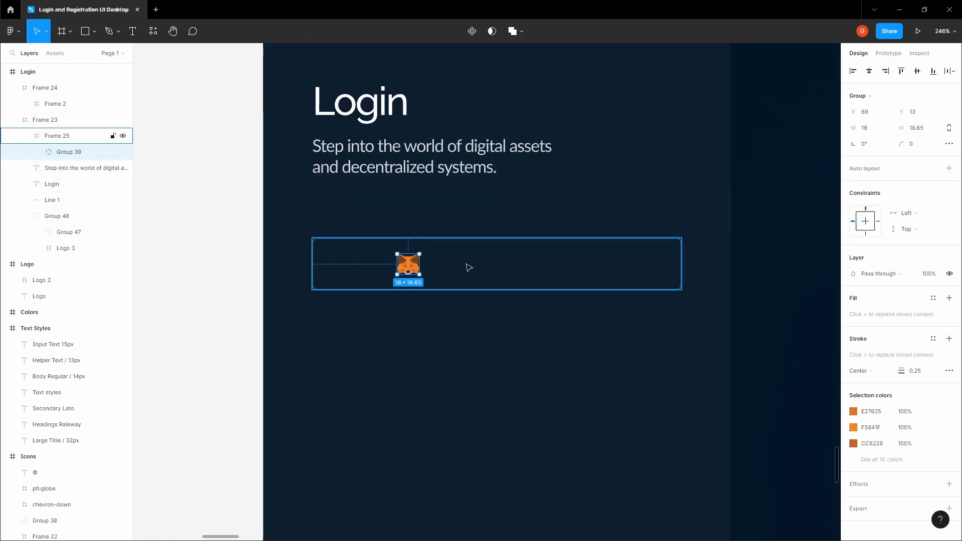
Add the text "Sign in with Metamask" beside the fox logo inside the outlined frame
{"action": "left_click", "coordinate": [469, 268]}
{"action": "key", "text": "t"}
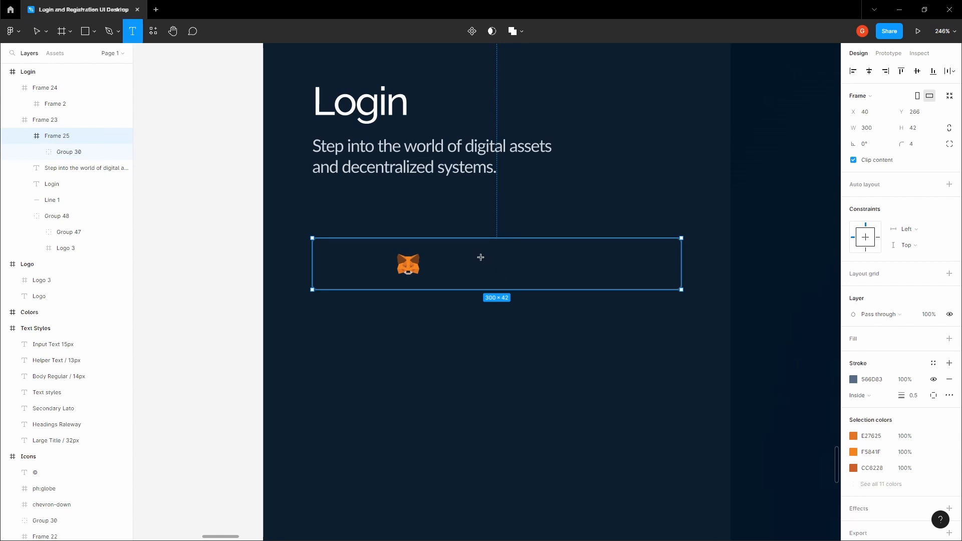
{"action": "left_click", "coordinate": [483, 258]}
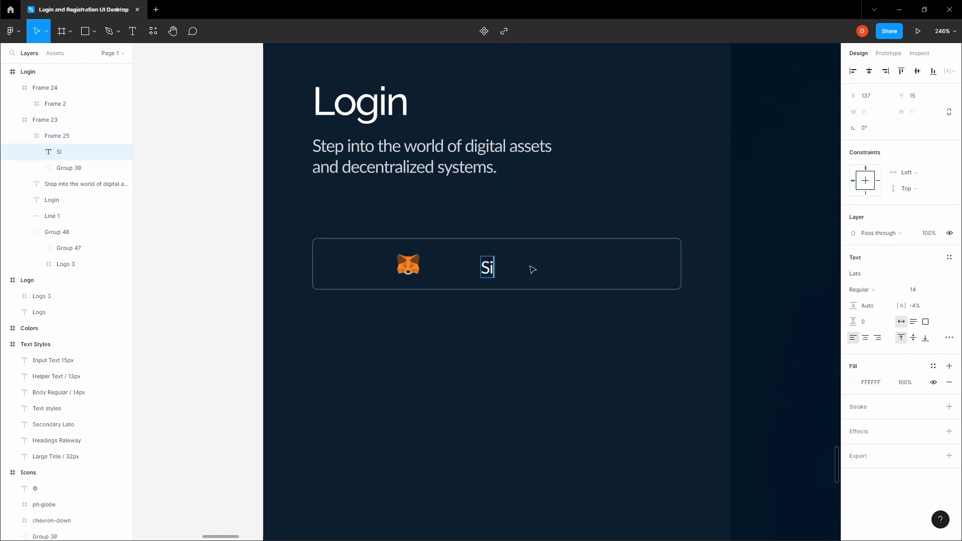
{"action": "type", "text": "Sign in with M"}
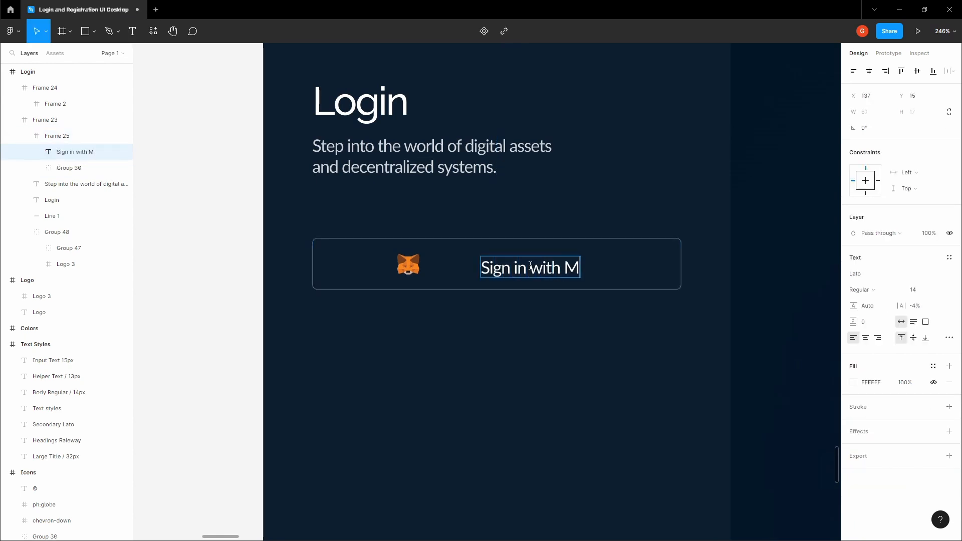
{"action": "type", "text": "etamask"}
{"action": "left_click", "coordinate": [561, 309]}
Position the "Sign in with Metamask" text at X 99, Y 13, 12 px from the fox logo, and center its text alignment
{"action": "left_click_drag", "start_coordinate": [511, 270], "coordinate": [487, 267]}
{"action": "left_click", "coordinate": [409, 259], "text": "shift"}
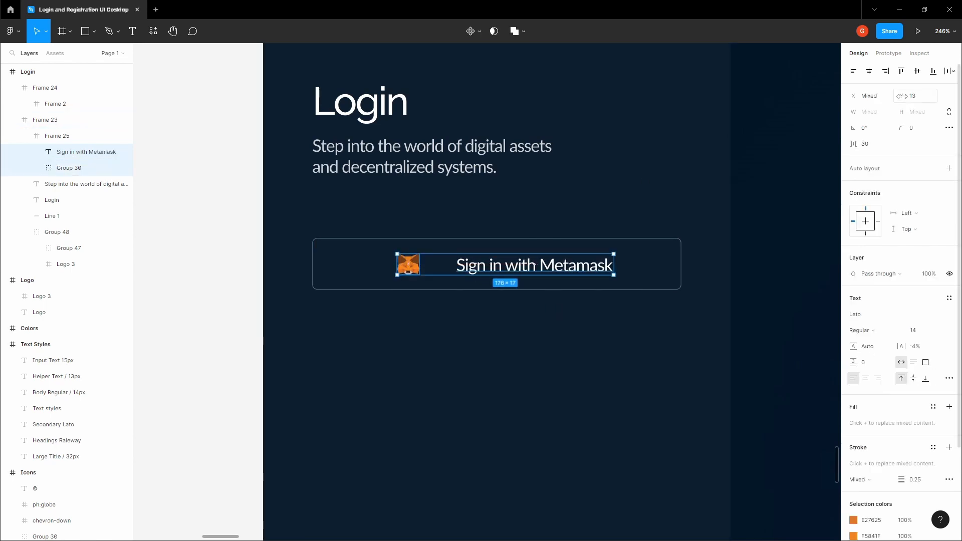
{"action": "left_click", "coordinate": [409, 264], "text": "shift"}
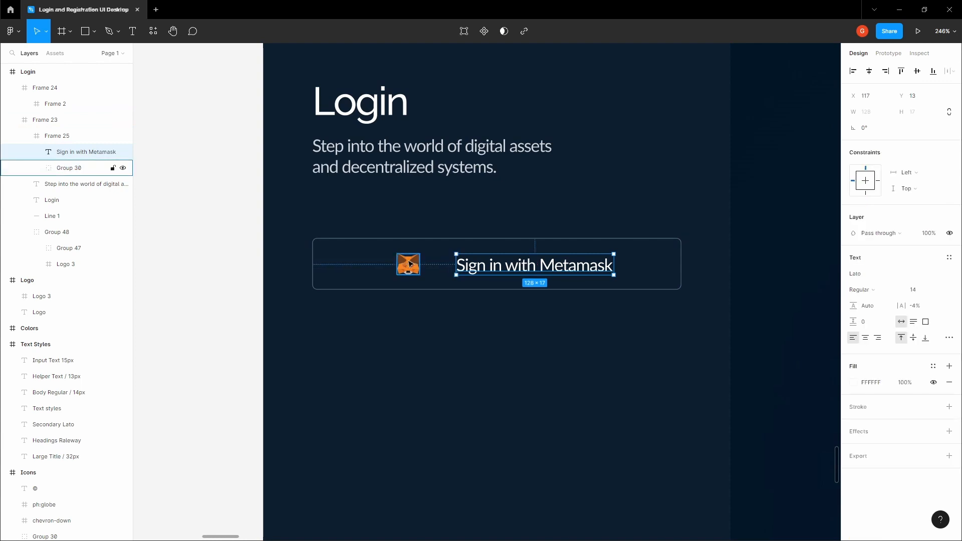
{"action": "key", "text": "shift+Left"}
{"action": "key", "text": "Left"}
{"action": "key", "text": "Left"}
{"action": "key", "text": "Left"}
{"action": "key", "text": "Left"}
{"action": "key", "text": "Left"}
{"action": "key", "text": "Left"}
{"action": "key", "text": "Left"}
{"action": "key", "text": "Left"}
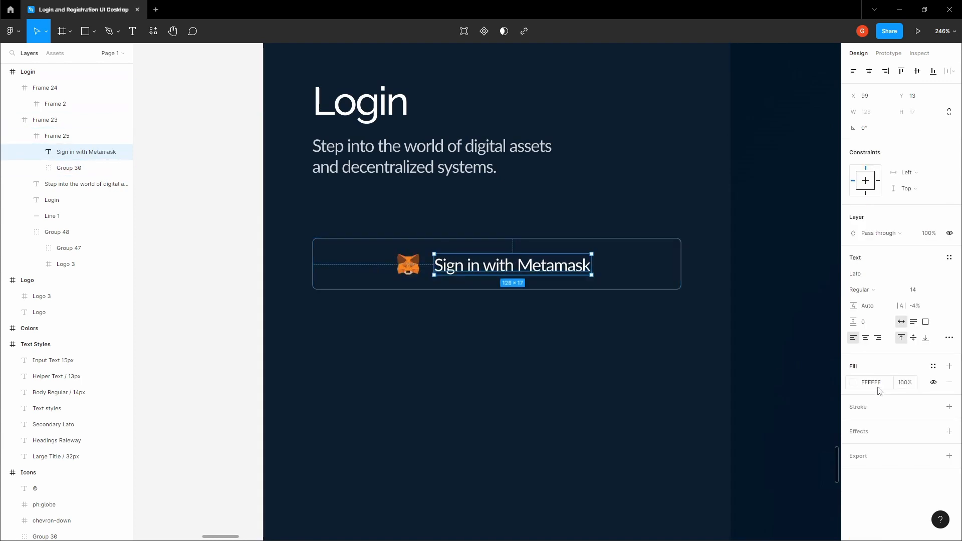
{"action": "left_click", "coordinate": [867, 339]}
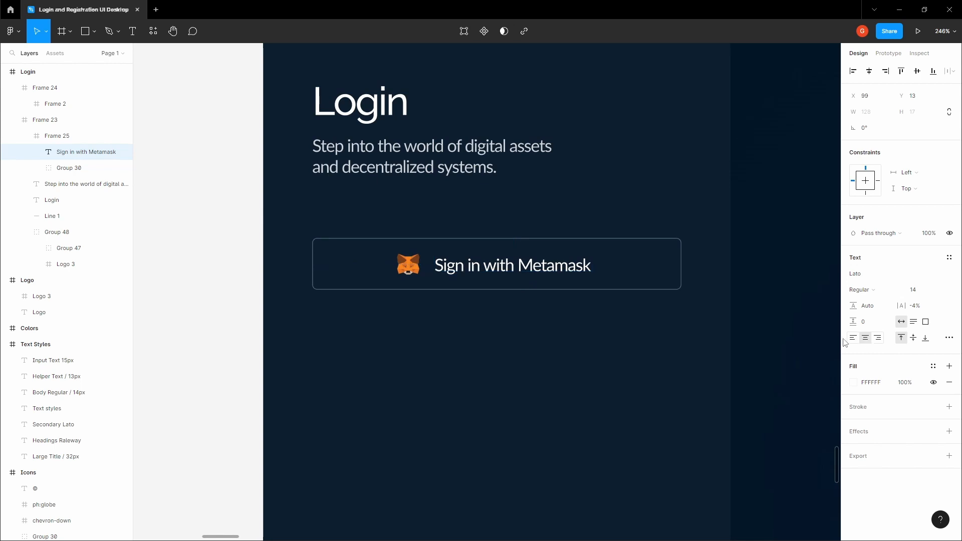
Group the fox logo with the "Sign in with Metamask" text and center the group horizontally in the outlined frame
{"action": "left_click", "coordinate": [410, 268], "text": "shift"}
{"action": "key", "text": "ctrl+g"}
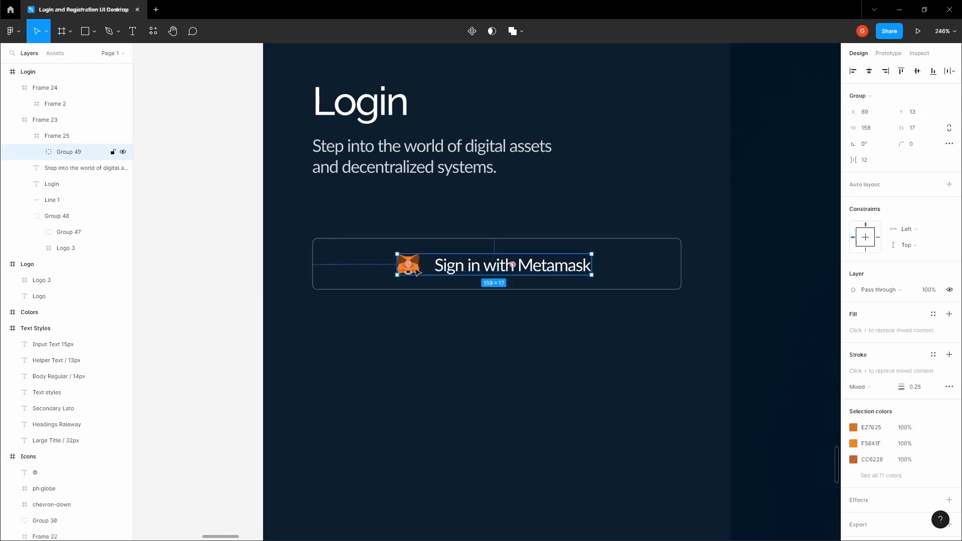
{"action": "left_click", "coordinate": [870, 75]}
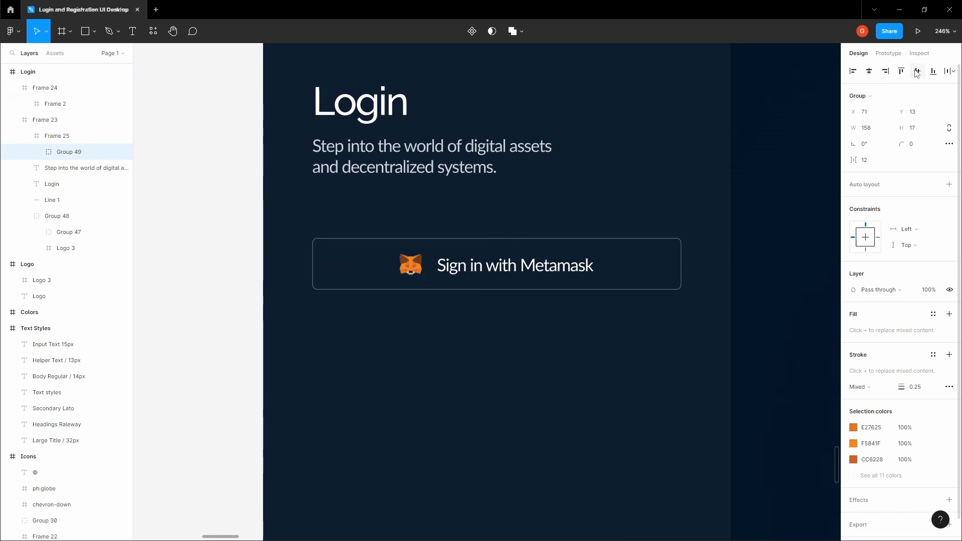
Move the outlined Metamask frame to Y 264, 48 px below the Login subtitle
{"action": "key", "text": "alt"}
{"action": "left_click", "coordinate": [259, 268]}
{"action": "key", "text": "space"}
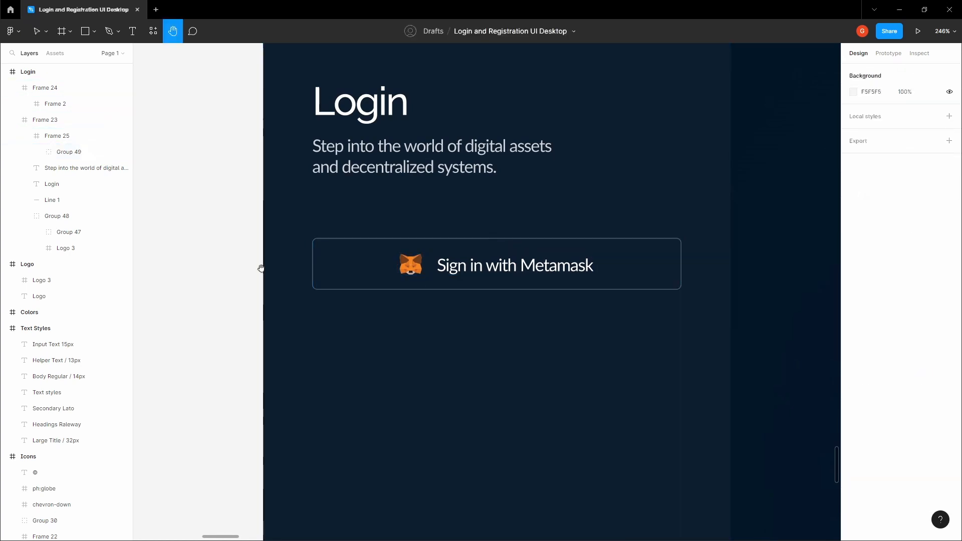
{"action": "scroll", "coordinate": [262, 268], "scroll_direction": "down", "scroll_amount": 5, "text": "ctrl"}
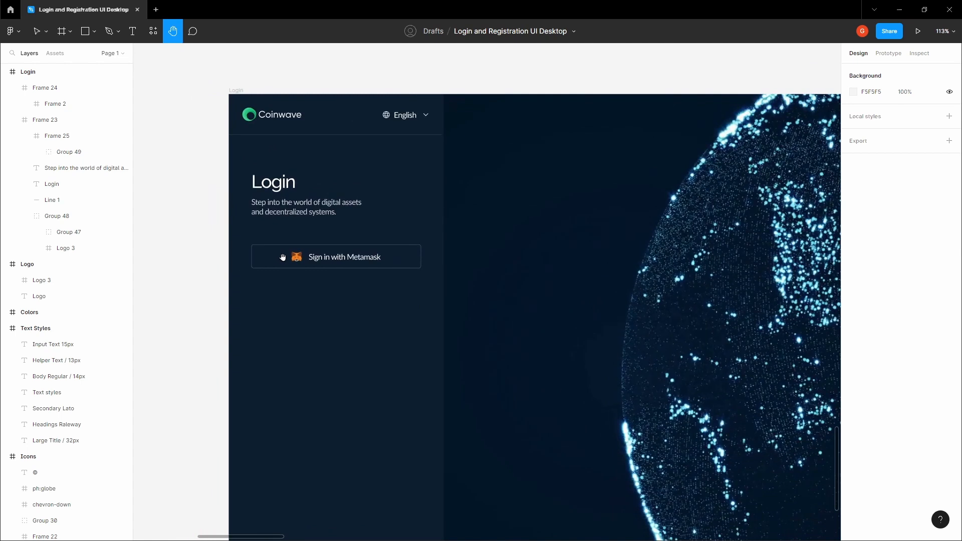
{"action": "scroll", "coordinate": [282, 257], "scroll_direction": "up", "scroll_amount": 1, "text": "ctrl"}
{"action": "left_click", "coordinate": [336, 260]}
{"action": "key", "text": "alt"}
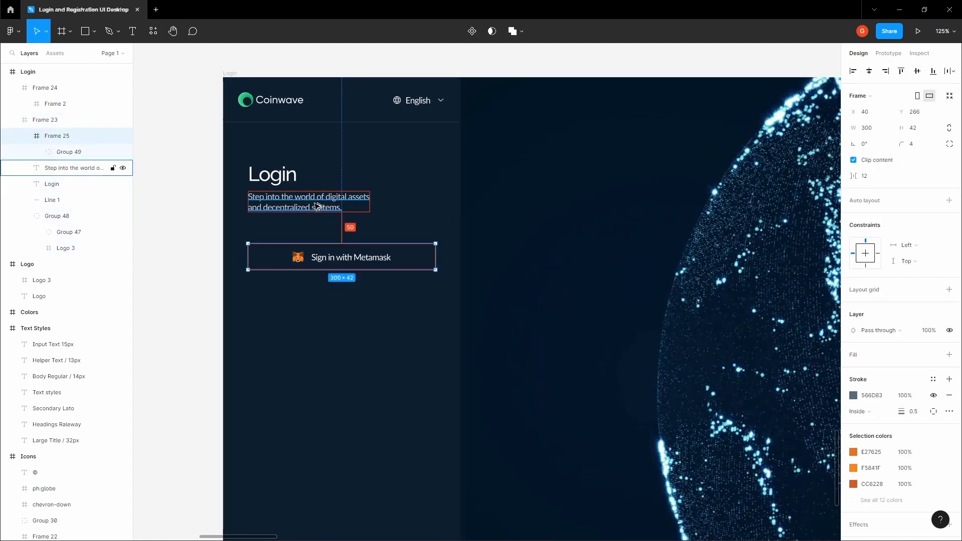
{"action": "key", "text": "shift+Up"}
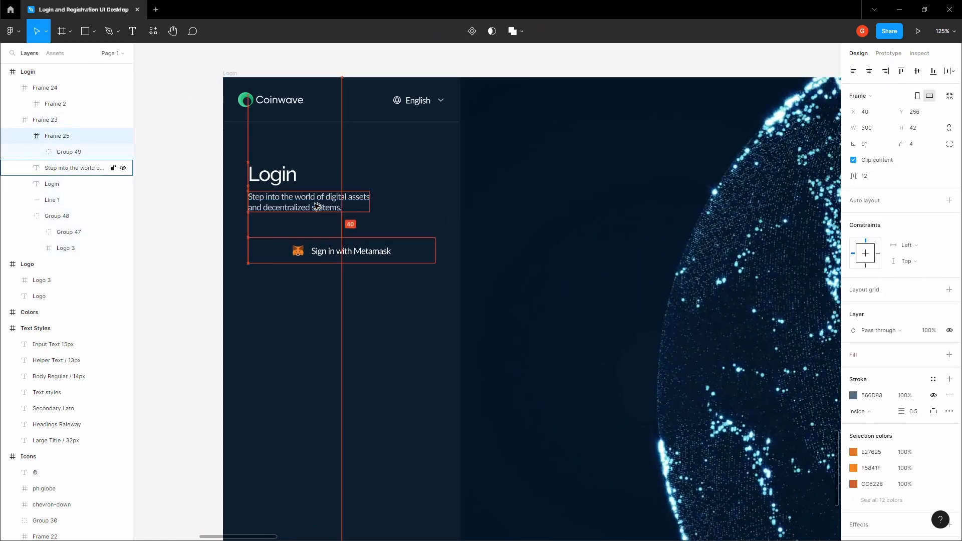
{"action": "key", "text": "shift+Down"}
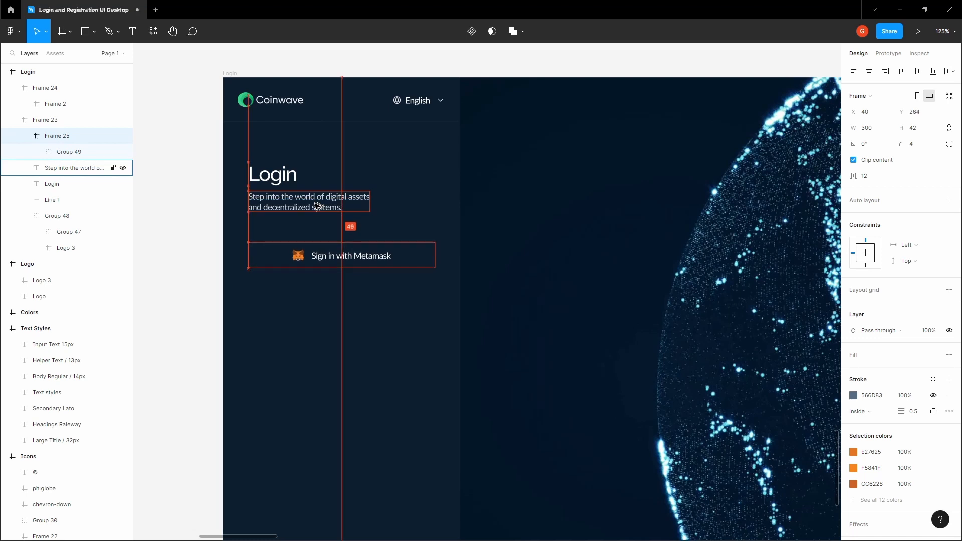
{"action": "scroll", "coordinate": [317, 206], "scroll_direction": "down", "scroll_amount": 6, "text": "ctrl"}
{"action": "left_click", "coordinate": [257, 218]}
{"action": "key", "text": "space"}
{"action": "left_click_drag", "start_coordinate": [258, 218], "coordinate": [248, 233]}
{"action": "scroll", "coordinate": [248, 233], "scroll_direction": "up", "scroll_amount": 4, "text": "ctrl"}
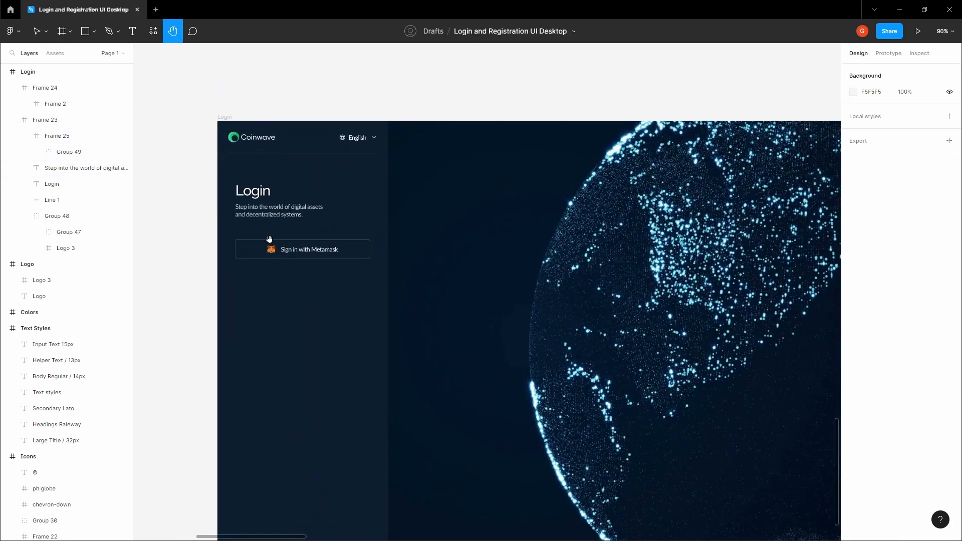
Move the outlined Metamask frame up to Y 256, 40 px below the Login subtitle
{"action": "scroll", "coordinate": [269, 239], "scroll_direction": "up", "scroll_amount": 1, "text": "ctrl"}
{"action": "left_click", "coordinate": [283, 251]}
{"action": "key", "text": "alt"}
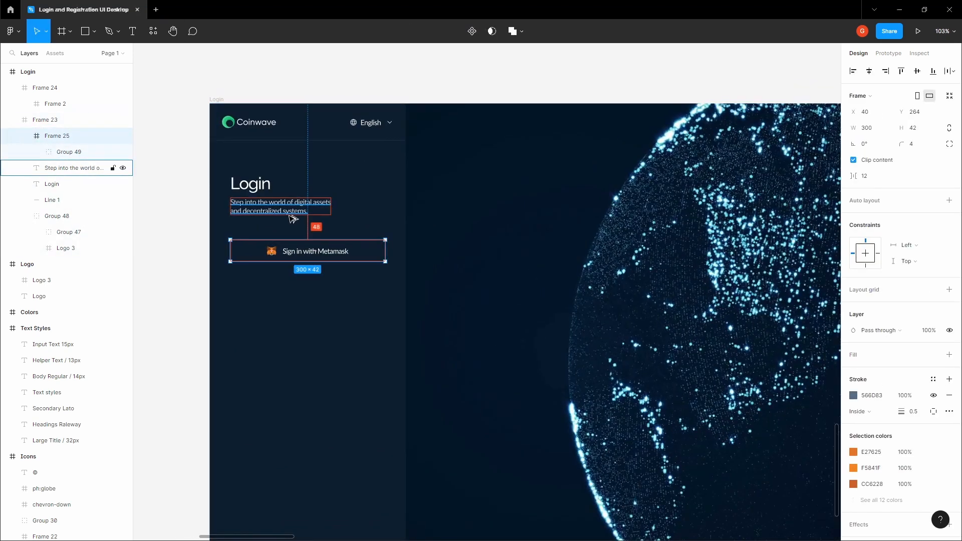
{"action": "left_click", "coordinate": [200, 241]}
{"action": "key", "text": "space"}
{"action": "scroll", "coordinate": [196, 243], "scroll_direction": "down", "scroll_amount": 1, "text": "ctrl"}
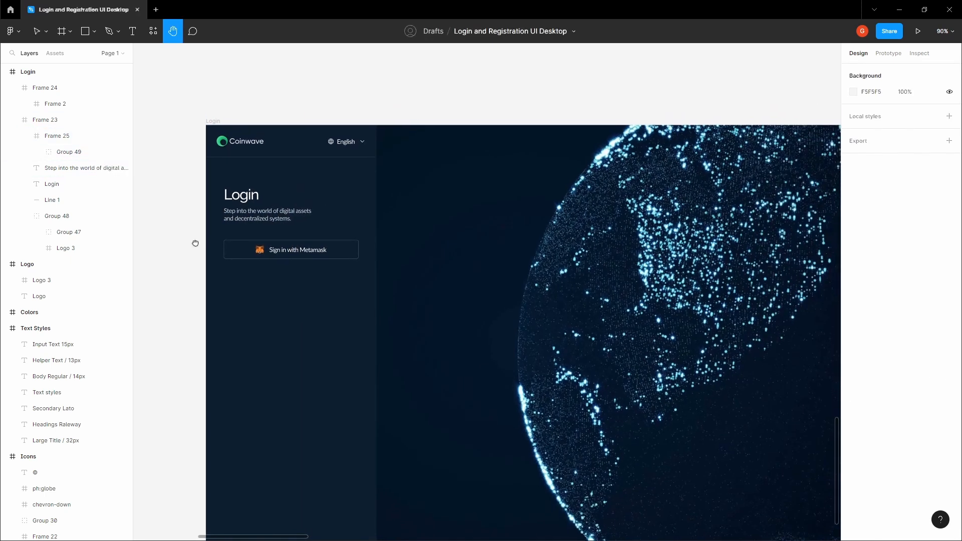
{"action": "scroll", "coordinate": [195, 242], "scroll_direction": "up", "scroll_amount": 2, "text": "ctrl"}
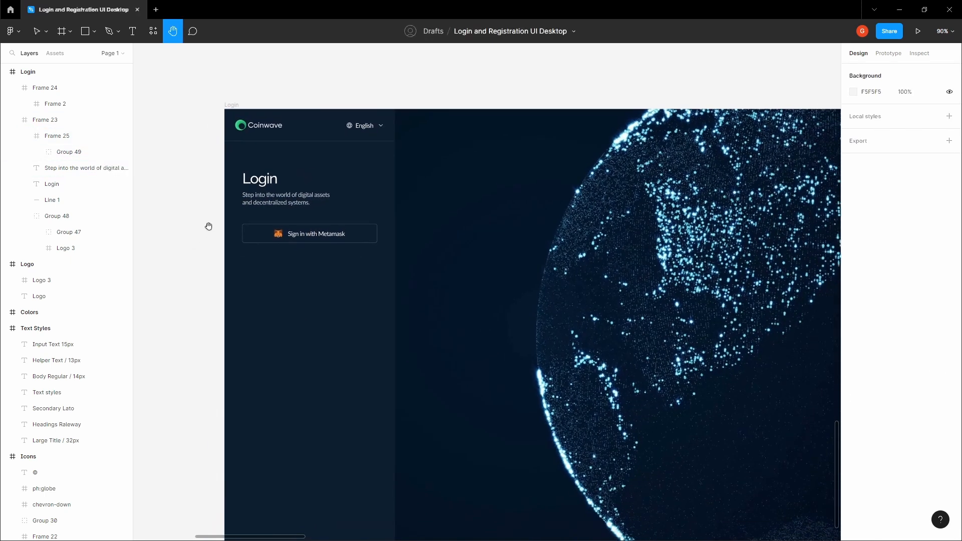
{"action": "scroll", "coordinate": [326, 260], "scroll_direction": "up", "scroll_amount": 2, "text": "ctrl"}
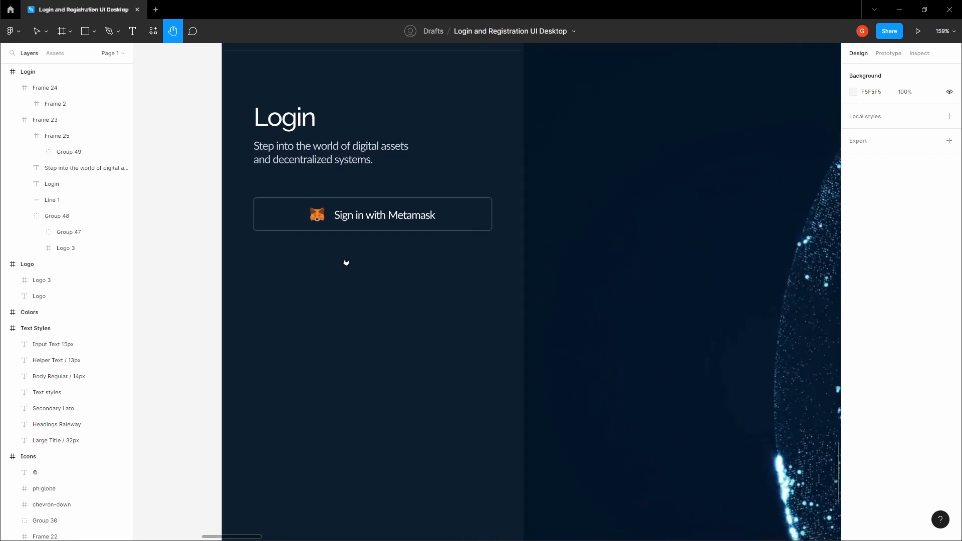
{"action": "left_click", "coordinate": [347, 276]}
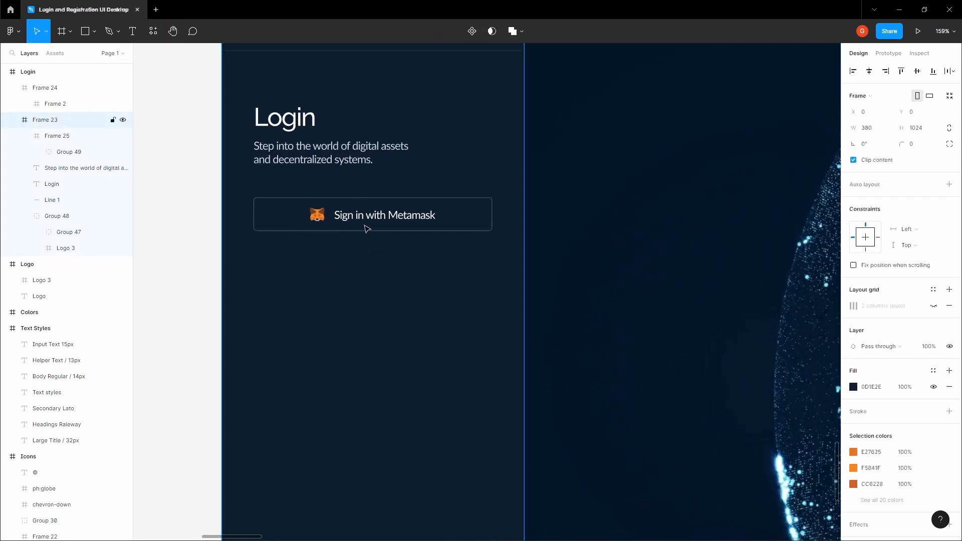
{"action": "key", "text": "t"}
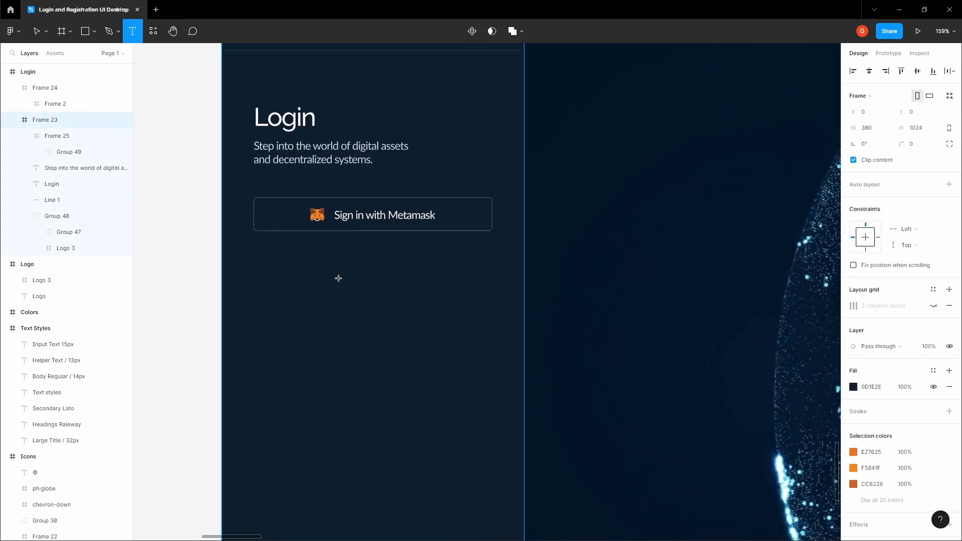
{"action": "left_click", "coordinate": [337, 278]}
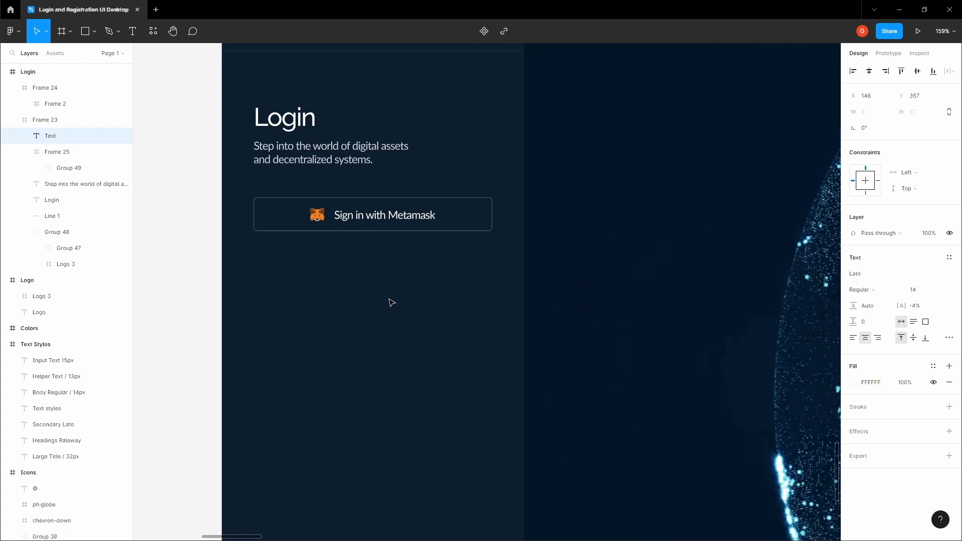
{"action": "left_click", "coordinate": [282, 270]}
Add the text "or sign in with email" below the Metamask frame at Y 362 and center it horizontally in the form column
{"action": "key", "text": "t"}
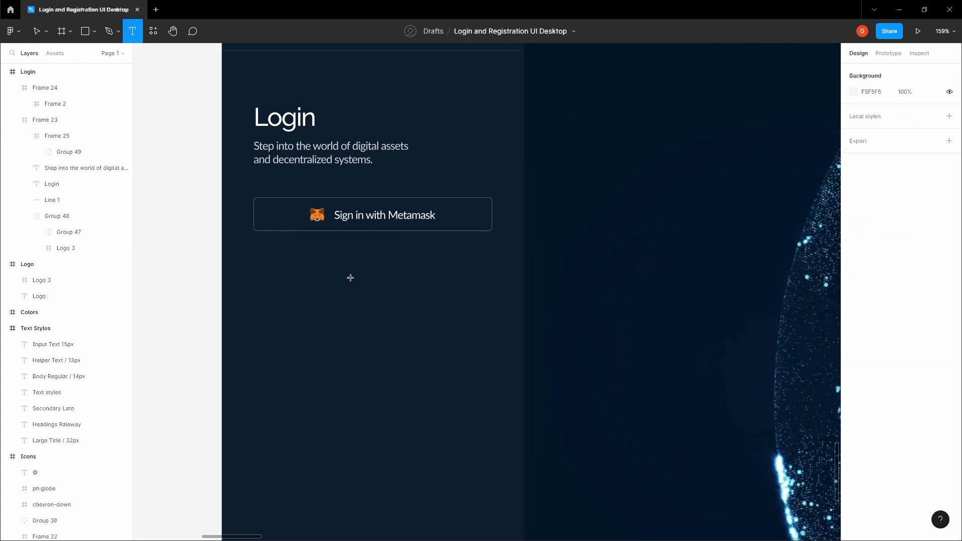
{"action": "left_click", "coordinate": [350, 279]}
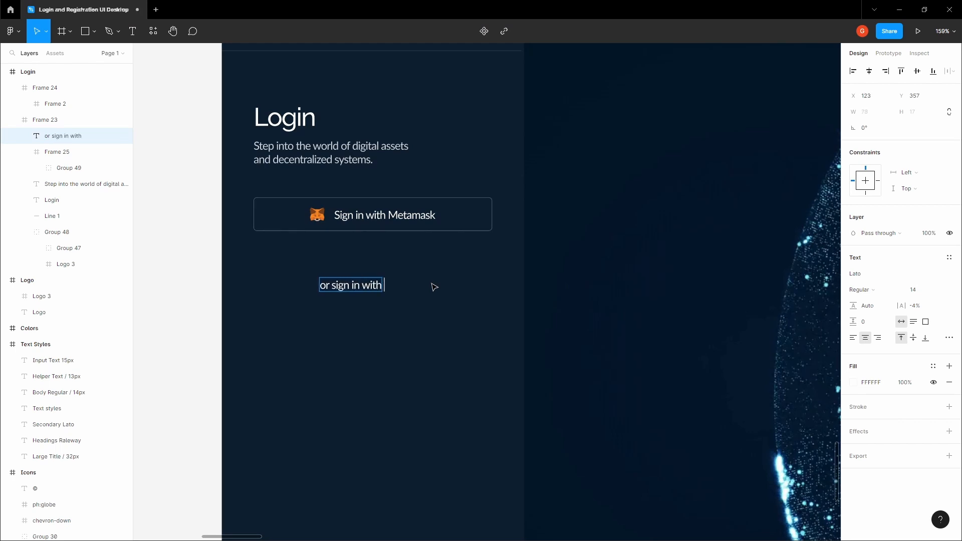
{"action": "type", "text": "or sign in with email"}
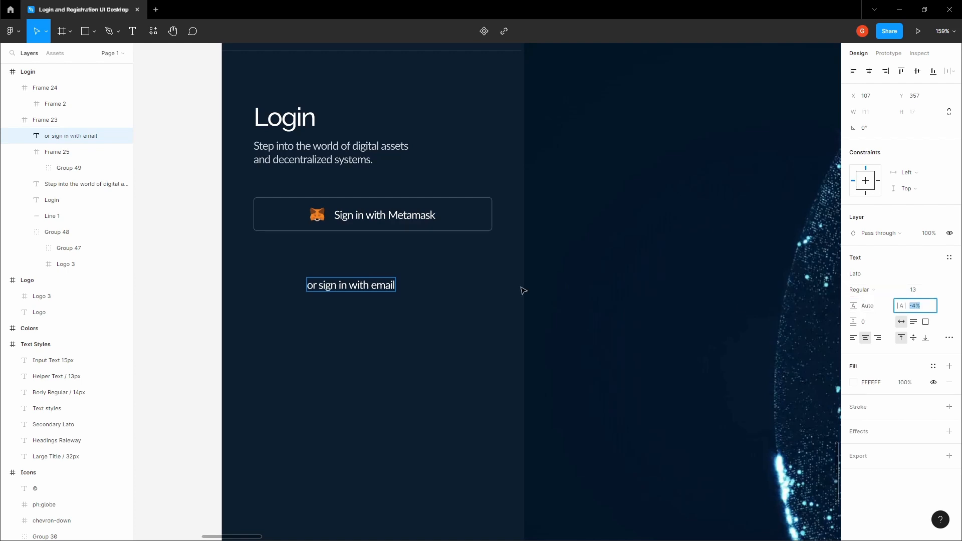
{"action": "key", "text": "Escape"}
{"action": "left_click_drag", "start_coordinate": [361, 291], "coordinate": [369, 294]}
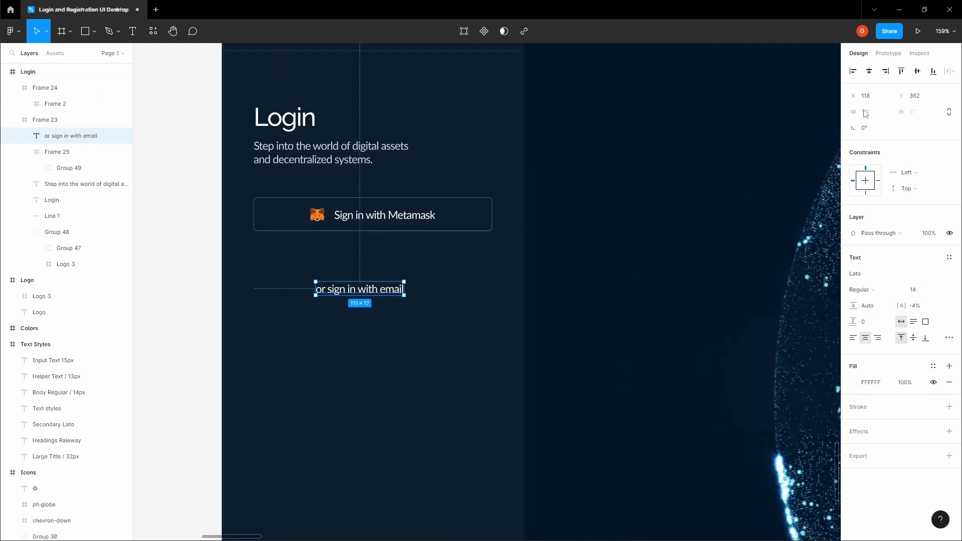
{"action": "left_click", "coordinate": [869, 71]}
Show the two-column layout grid of the form column frame
{"action": "left_click", "coordinate": [467, 303]}
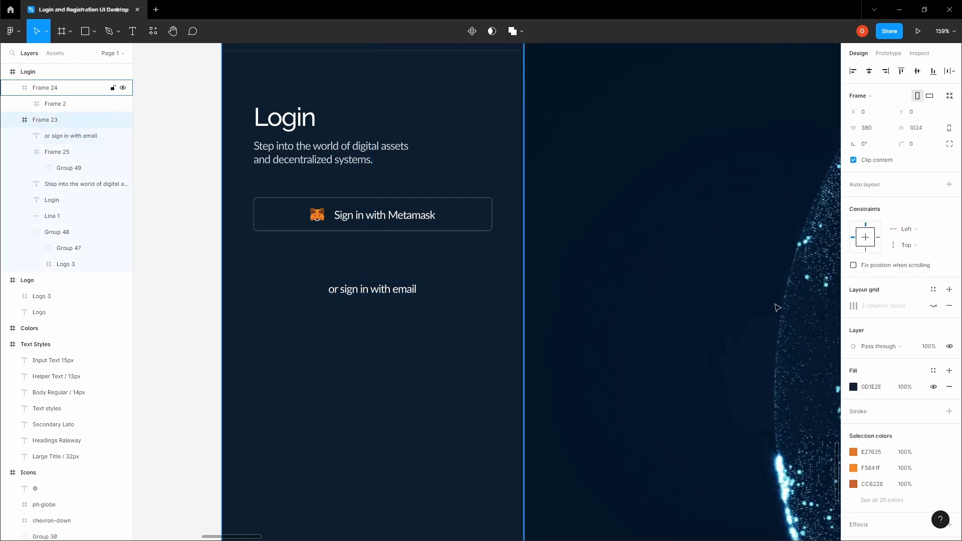
{"action": "left_click", "coordinate": [934, 307]}
{"action": "left_click", "coordinate": [363, 290]}
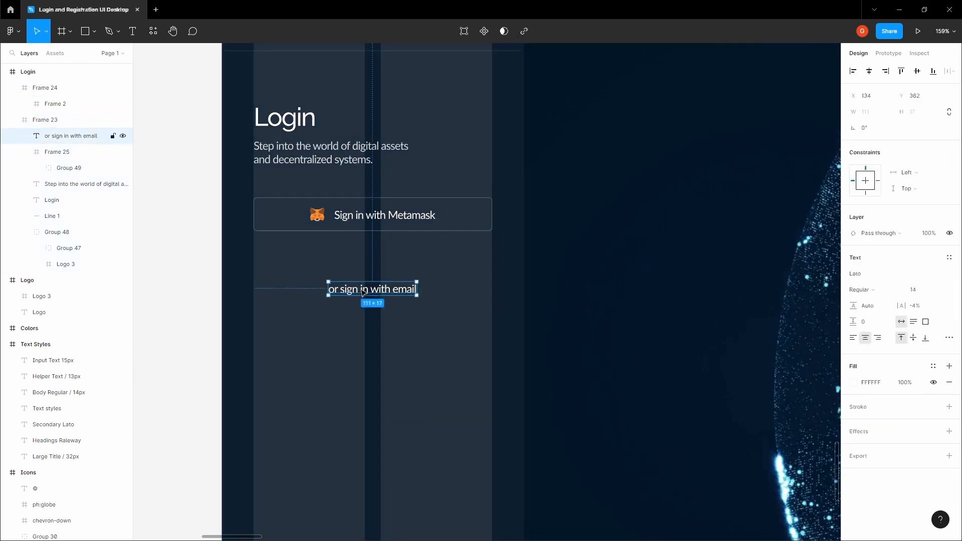
Draw horizontal divider lines on both sides of "or sign in with email", 78 px wide before it and 79 px wide after it, 16 px from the text
{"action": "left_click", "coordinate": [229, 289]}
{"action": "scroll", "coordinate": [258, 291], "scroll_direction": "up", "scroll_amount": 10}
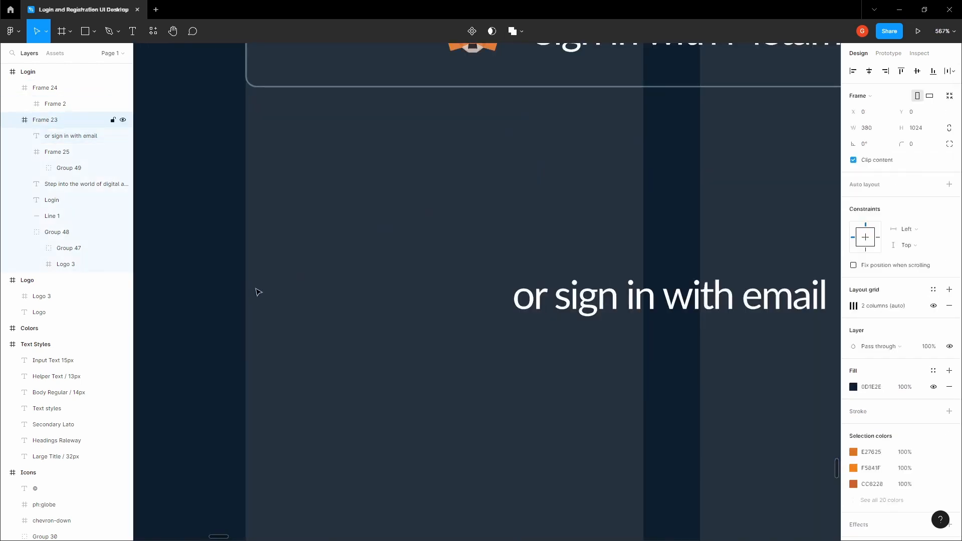
{"action": "key", "text": "l"}
{"action": "left_click_drag", "start_coordinate": [246, 298], "coordinate": [674, 301]}
{"action": "scroll", "coordinate": [401, 296], "scroll_direction": "up", "scroll_amount": 5}
{"action": "scroll", "coordinate": [434, 295], "scroll_direction": "down", "scroll_amount": 10}
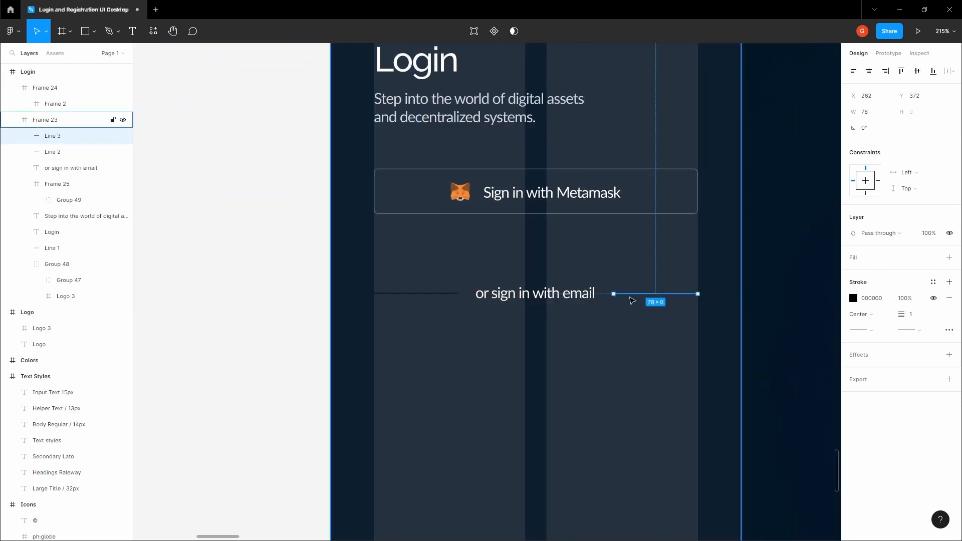
{"action": "scroll", "coordinate": [642, 293], "scroll_direction": "up", "scroll_amount": 10}
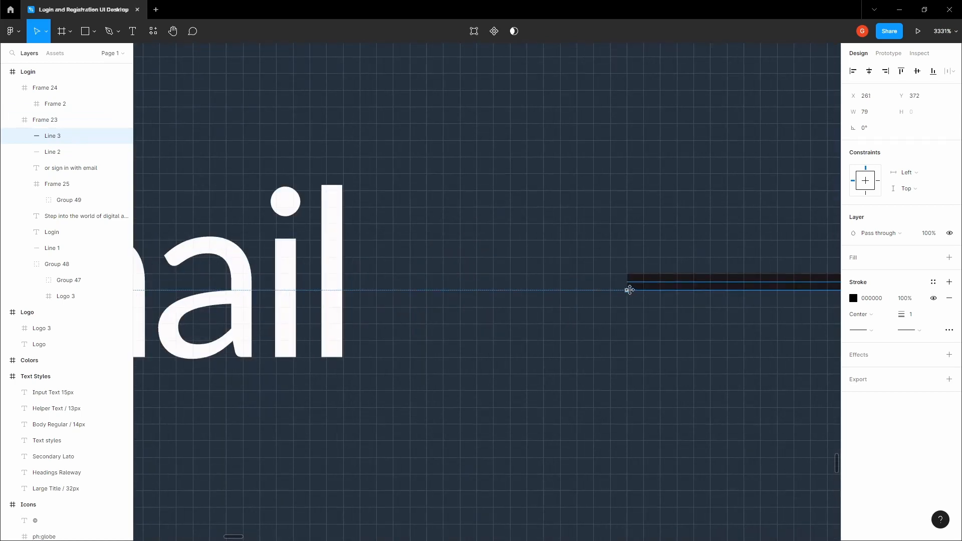
{"action": "scroll", "coordinate": [630, 291], "scroll_direction": "down", "scroll_amount": 10}
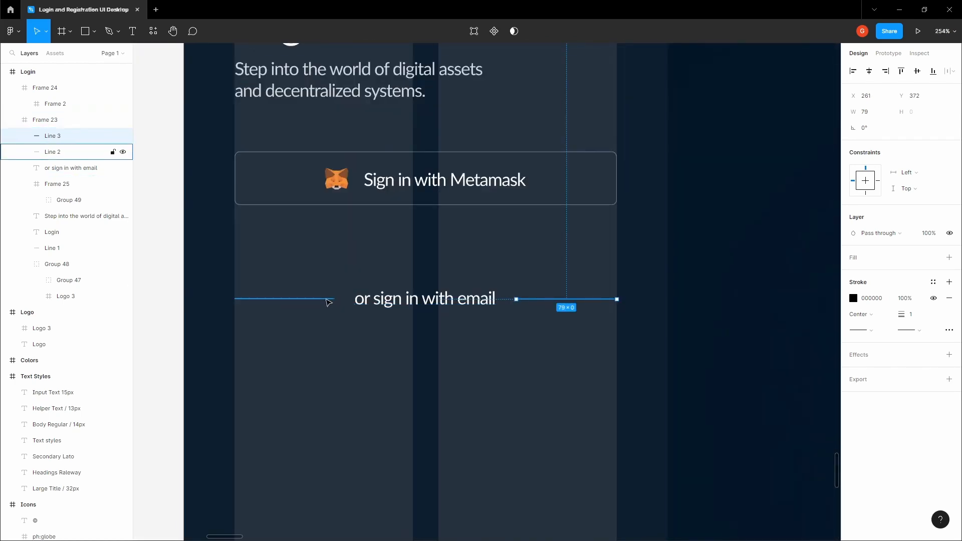
Give both divider lines a Round start point and align them with the vertical center of the "or sign in with email" text
{"action": "left_click", "coordinate": [328, 300], "text": "shift"}
{"action": "left_click", "coordinate": [861, 371]}
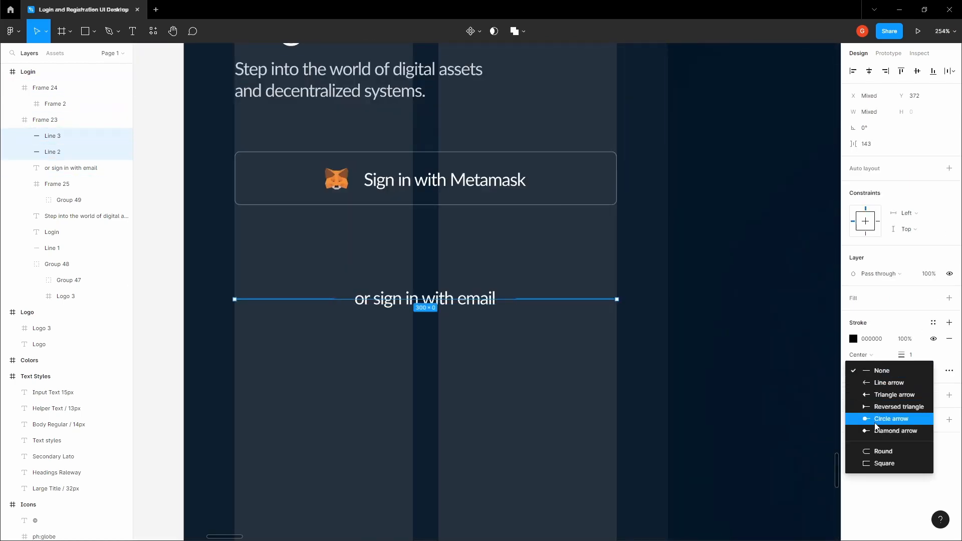
{"action": "left_click", "coordinate": [878, 452]}
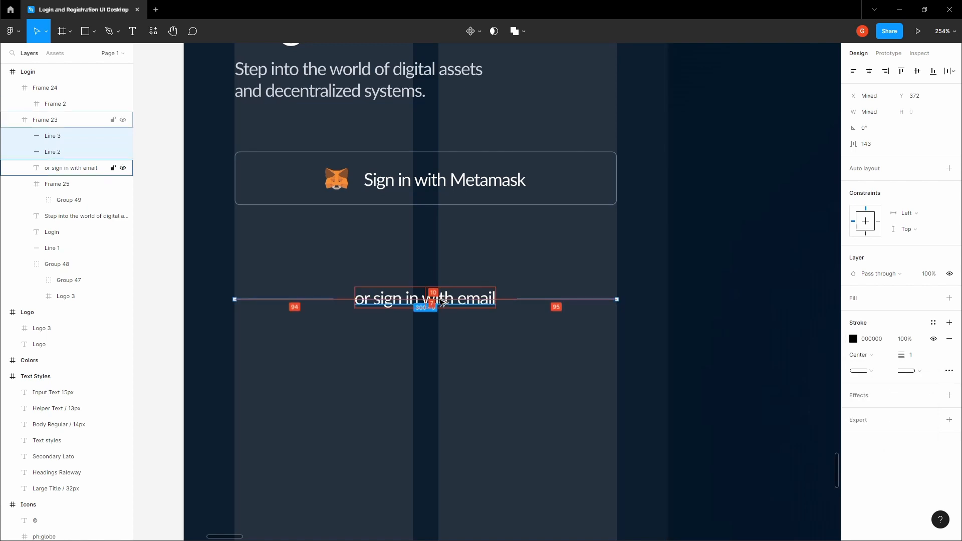
{"action": "left_click", "coordinate": [441, 300], "text": "shift"}
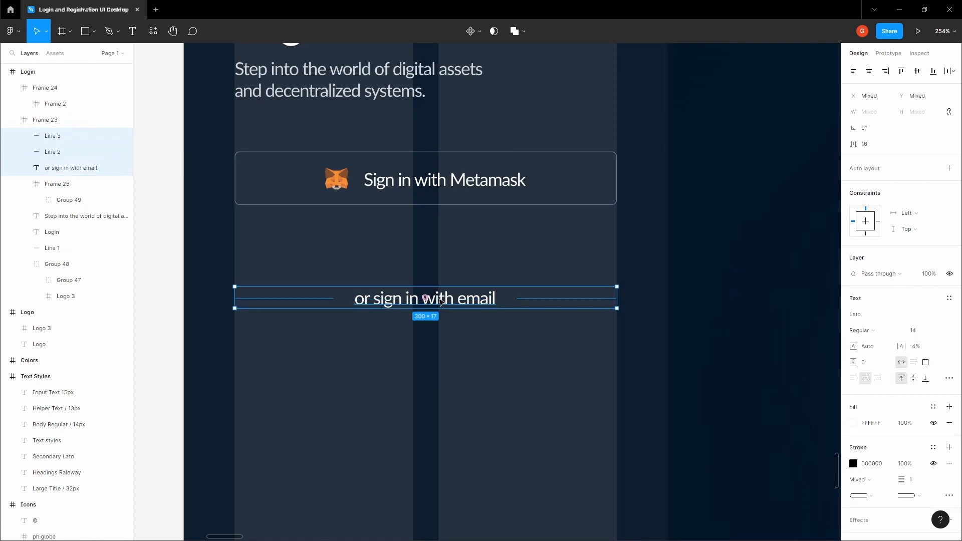
{"action": "left_click", "coordinate": [917, 72]}
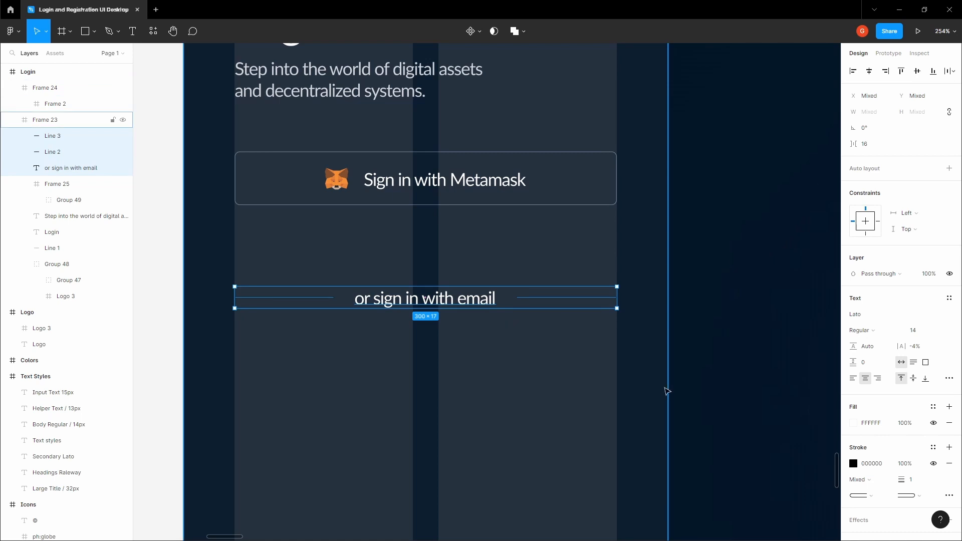
Set the end point of both divider lines to Round
{"action": "left_click", "coordinate": [542, 299]}
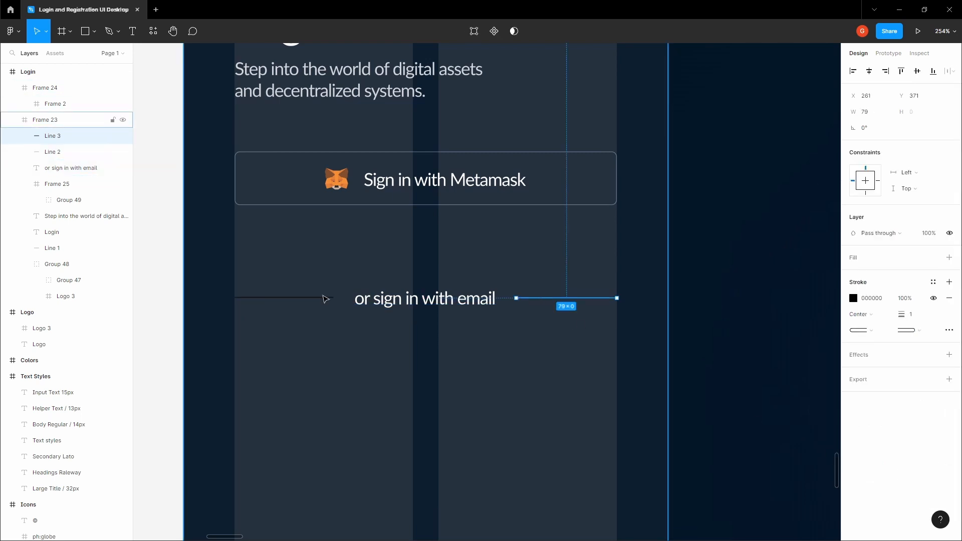
{"action": "left_click", "coordinate": [323, 298], "text": "shift"}
{"action": "left_click", "coordinate": [910, 371]}
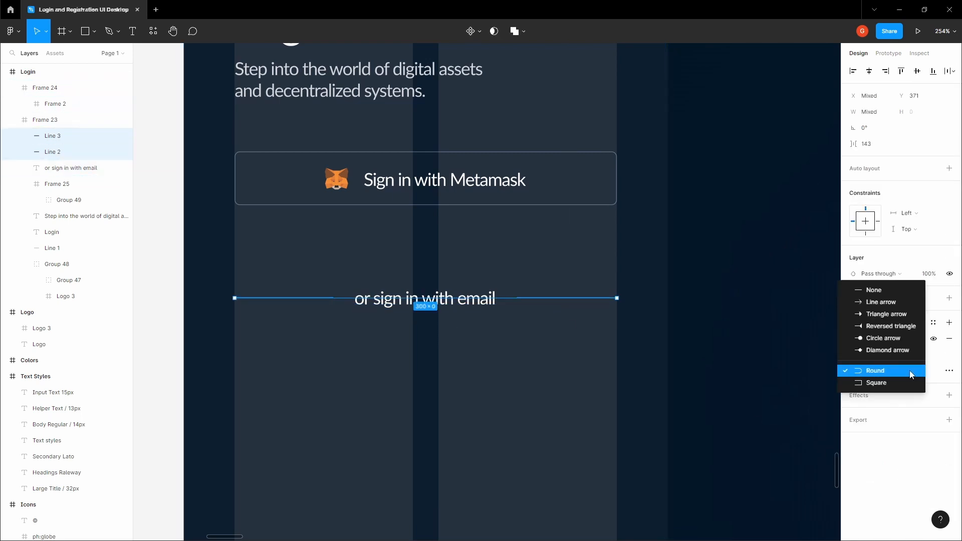
{"action": "left_click", "coordinate": [898, 371]}
Apply the Metamask frame's stroke color 566D83 to both divider lines
{"action": "left_click", "coordinate": [683, 336]}
{"action": "key", "text": "space"}
{"action": "scroll", "coordinate": [170, 275], "scroll_direction": "left", "scroll_amount": 2}
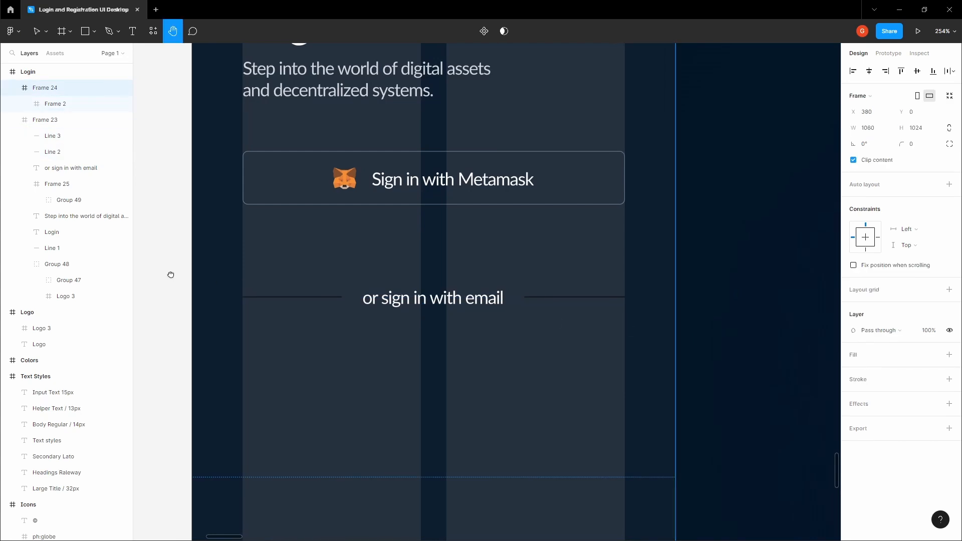
{"action": "key", "text": "Escape"}
{"action": "scroll", "coordinate": [207, 279], "scroll_direction": "left", "scroll_amount": 3}
{"action": "scroll", "coordinate": [207, 280], "scroll_direction": "down", "scroll_amount": 2}
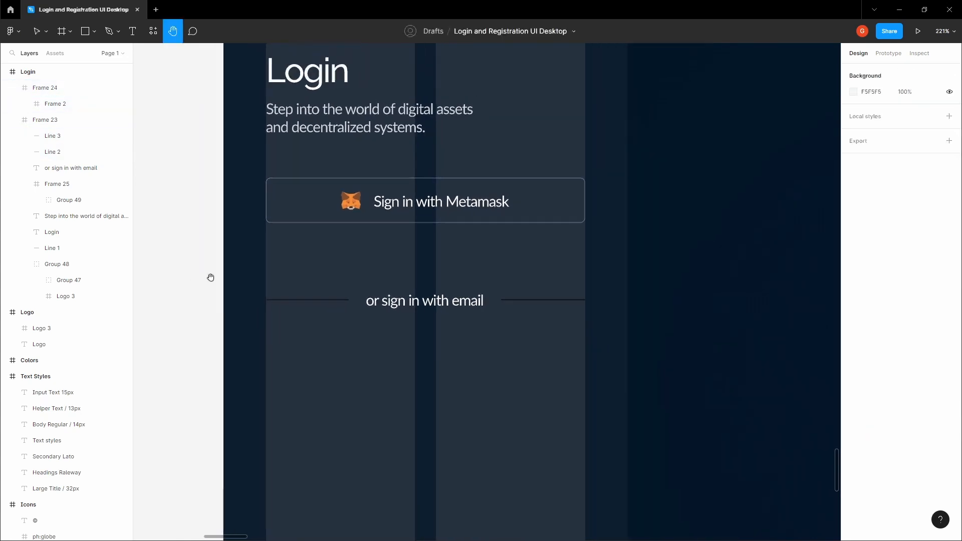
{"action": "double_click", "coordinate": [346, 217]}
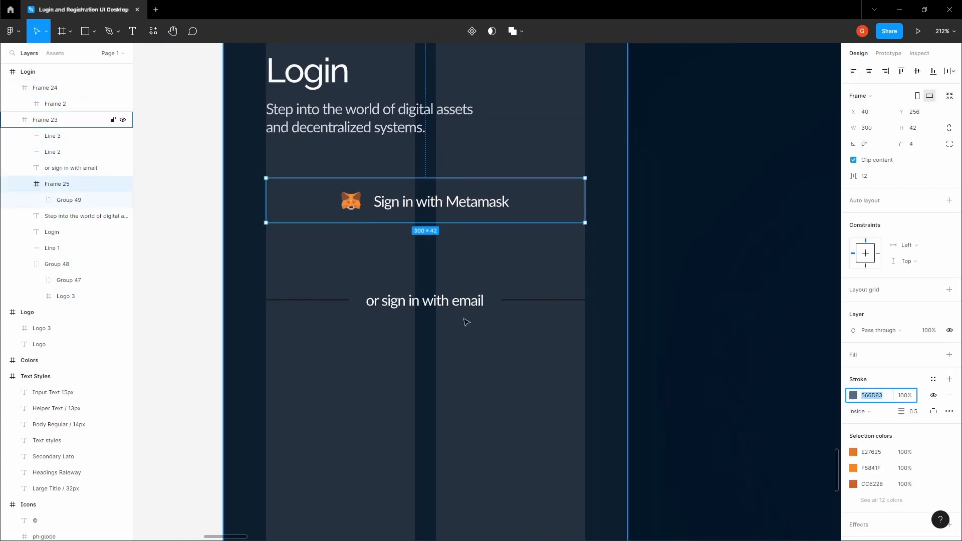
{"action": "left_click", "coordinate": [53, 152]}
{"action": "left_click", "coordinate": [53, 136], "text": "shift"}
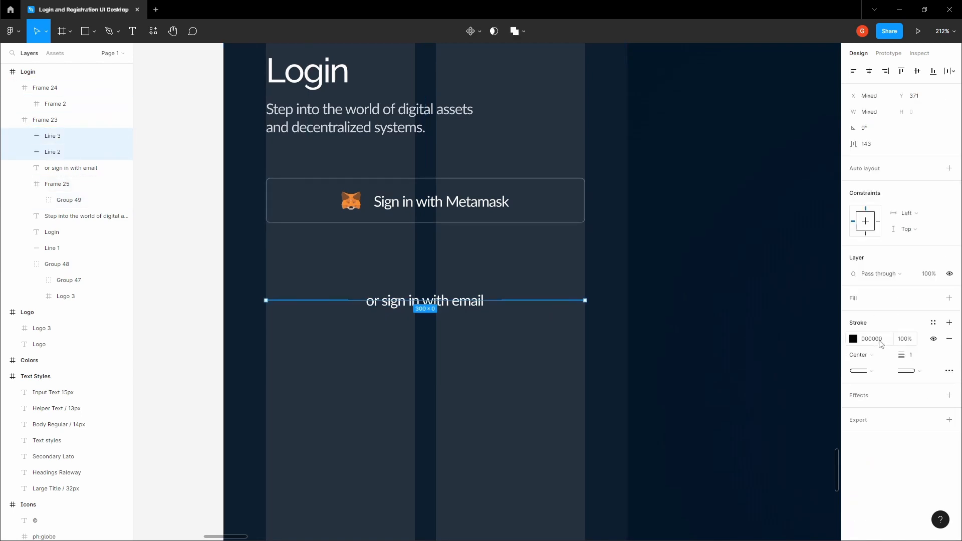
{"action": "left_click", "coordinate": [215, 287]}
Hide the layout grids
{"action": "key", "text": "h"}
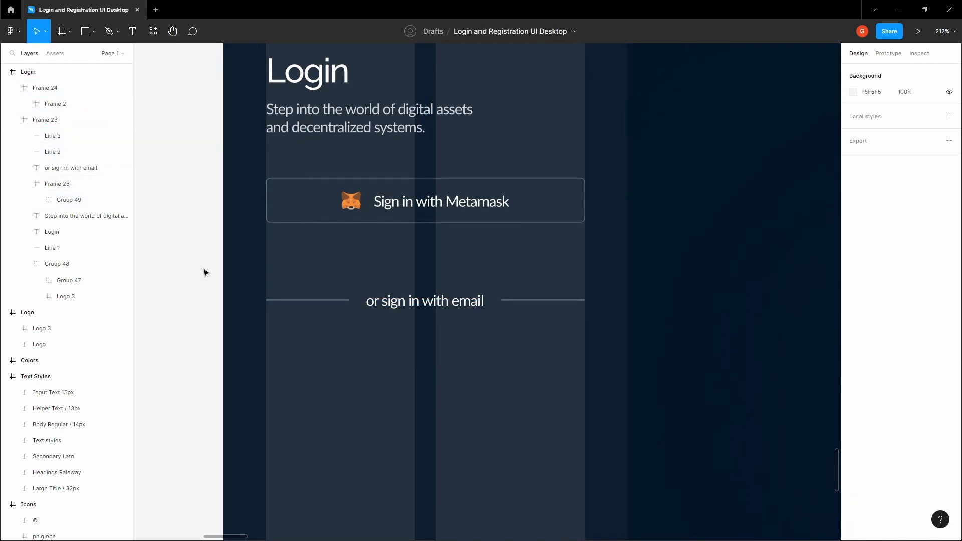
{"action": "left_click_drag", "start_coordinate": [206, 270], "coordinate": [198, 296]}
{"action": "key", "text": "v"}
{"action": "key", "text": "ctrl+shift+4"}
{"action": "key", "text": "h"}
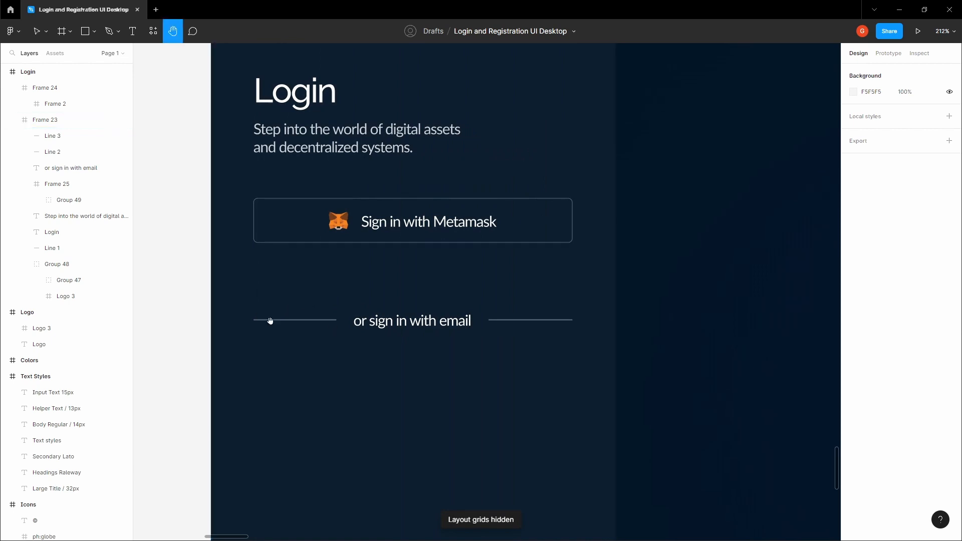
Change the fill of the "or sign in with email" text to CED4DA, matching the subheading under Login
{"action": "scroll", "coordinate": [266, 322], "scroll_direction": "down", "scroll_amount": 2}
{"action": "key", "text": "v"}
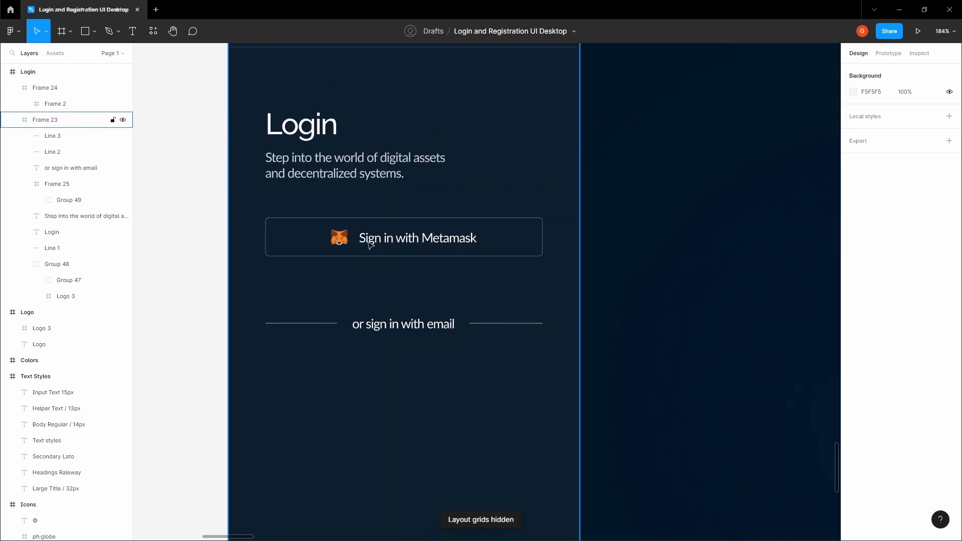
{"action": "left_click", "coordinate": [341, 170]}
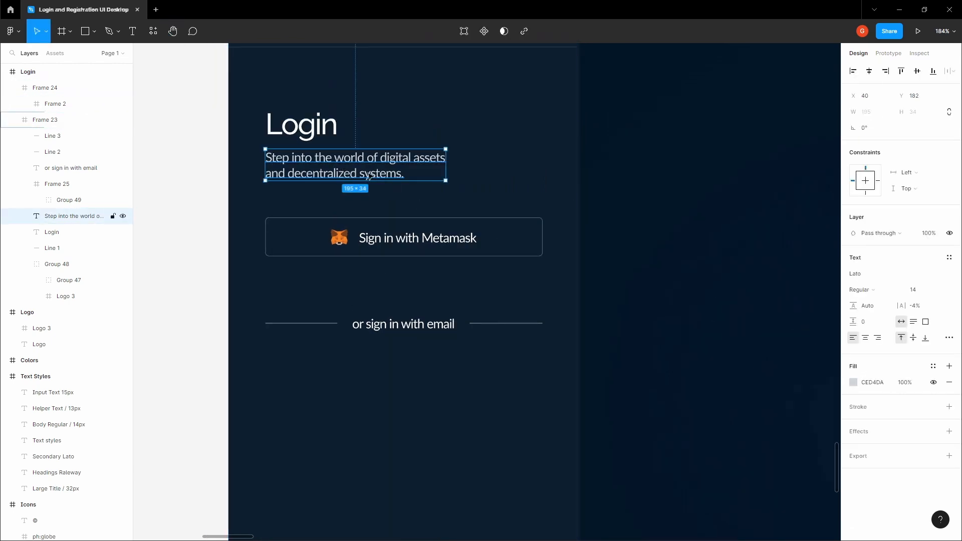
{"action": "left_click", "coordinate": [400, 324]}
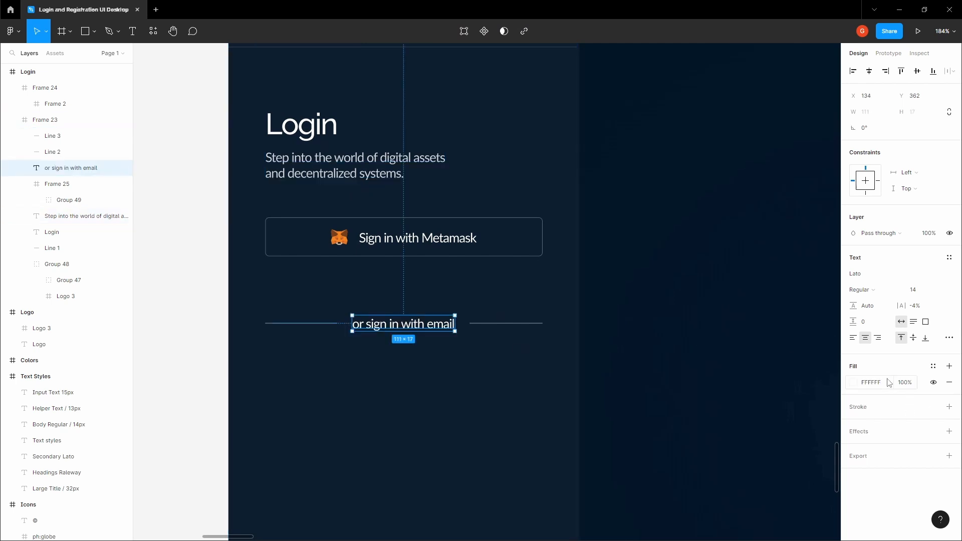
{"action": "left_click", "coordinate": [193, 326]}
Group the two divider lines together with the "or sign in with email" text
{"action": "left_click", "coordinate": [319, 324]}
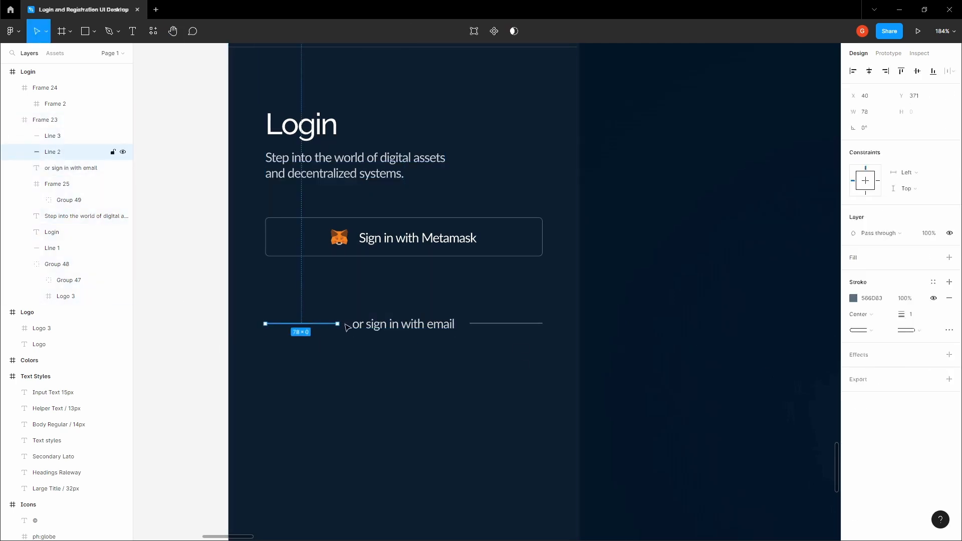
{"action": "left_click", "coordinate": [354, 325], "text": "shift"}
{"action": "left_click", "coordinate": [507, 324], "text": "shift"}
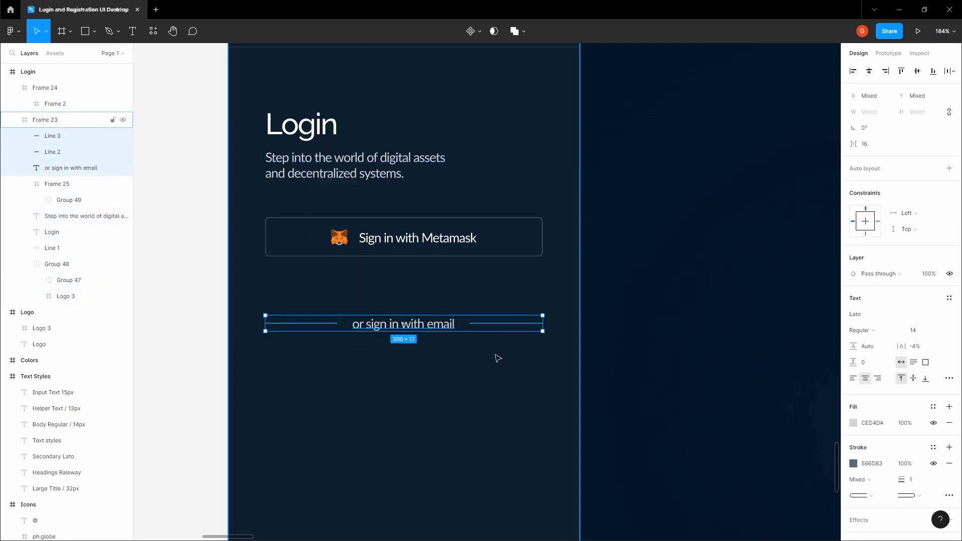
{"action": "key", "text": "ctrl+g"}
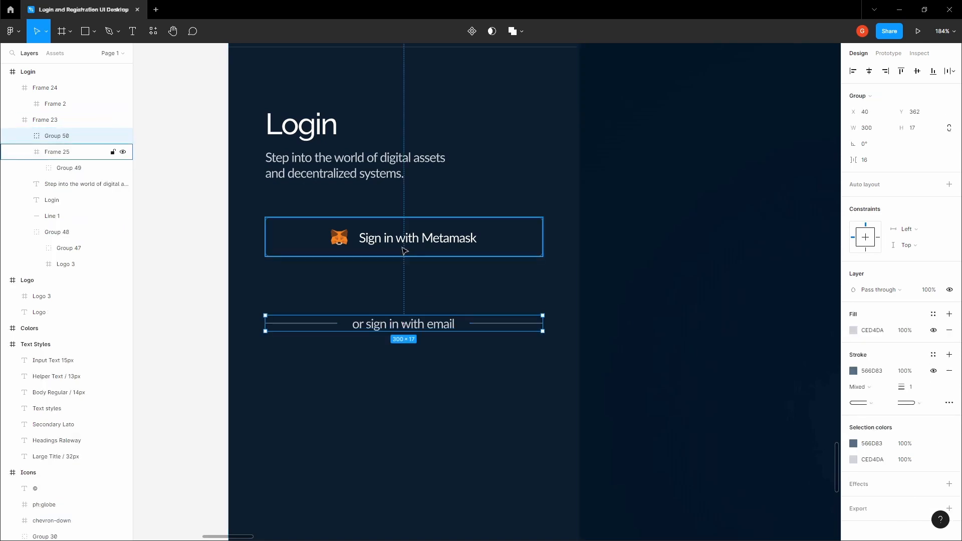
Move the email divider group up until it sits 48 px below the Metamask button, at Y 346
{"action": "key", "text": "alt"}
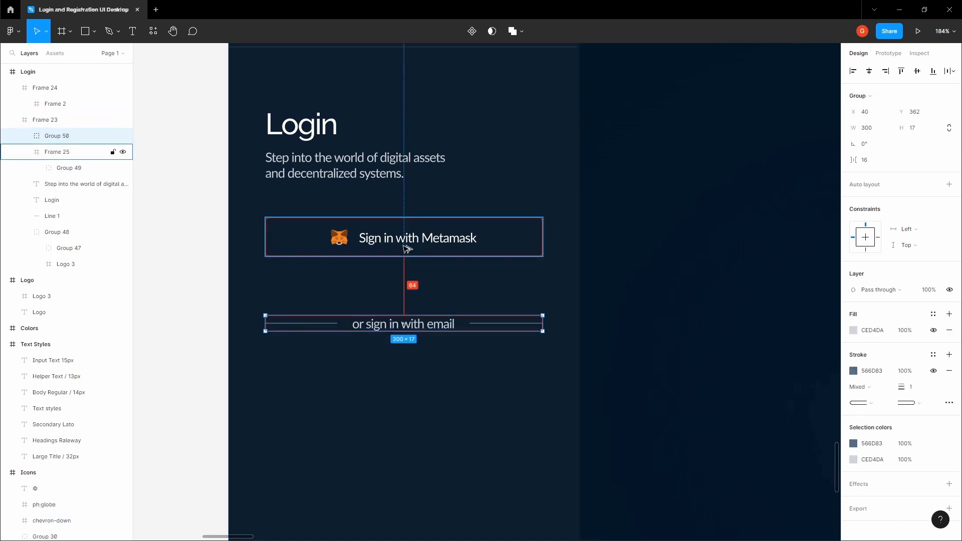
{"action": "key", "text": "Up"}
{"action": "key", "text": "Up"}
{"action": "key", "text": "Up"}
{"action": "key", "text": "Up"}
{"action": "key", "text": "Up"}
{"action": "key", "text": "Up"}
{"action": "key", "text": "Up"}
{"action": "key", "text": "Up"}
{"action": "key", "text": "Up"}
{"action": "key", "text": "Up"}
{"action": "key", "text": "Up"}
{"action": "key", "text": "Up"}
{"action": "key", "text": "Up"}
{"action": "key", "text": "Up"}
{"action": "key", "text": "Up"}
{"action": "key", "text": "Up"}
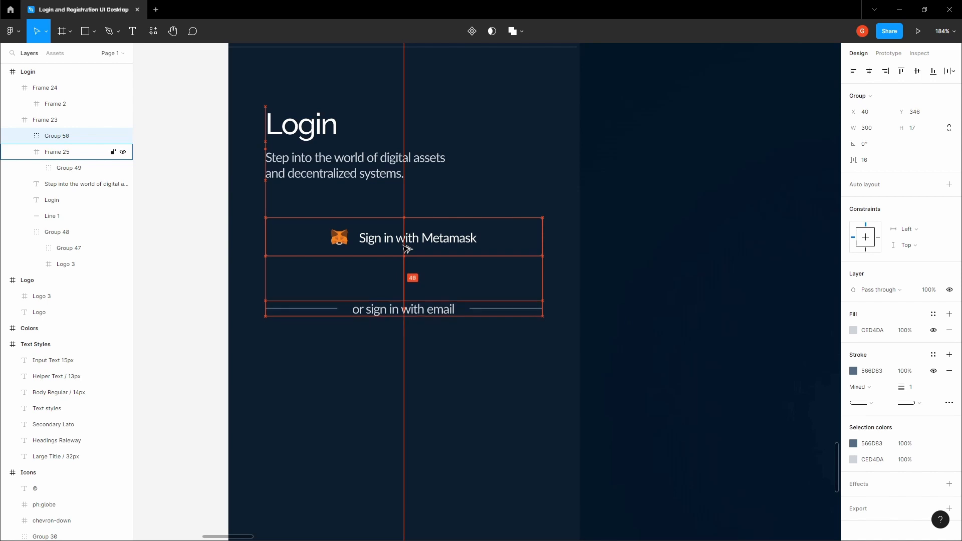
{"action": "scroll", "coordinate": [407, 249], "scroll_direction": "down", "scroll_amount": 5}
{"action": "left_click", "coordinate": [264, 268]}
{"action": "left_click_drag", "start_coordinate": [420, 275], "coordinate": [417, 282]}
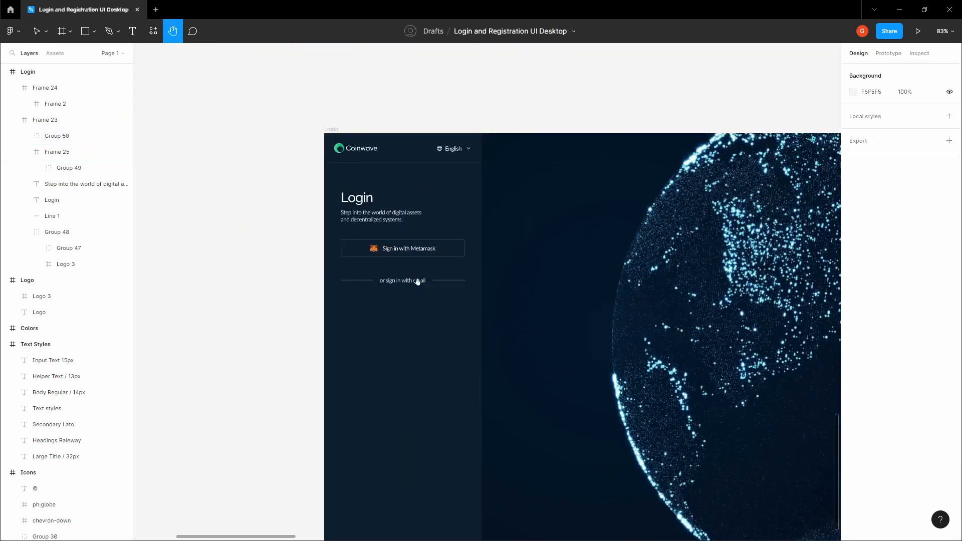
Move the email divider group up another 8 px towards the Metamask button, to Y 338
{"action": "scroll", "coordinate": [422, 283], "scroll_direction": "up", "scroll_amount": 2}
{"action": "double_click", "coordinate": [424, 284]}
{"action": "key", "text": "alt"}
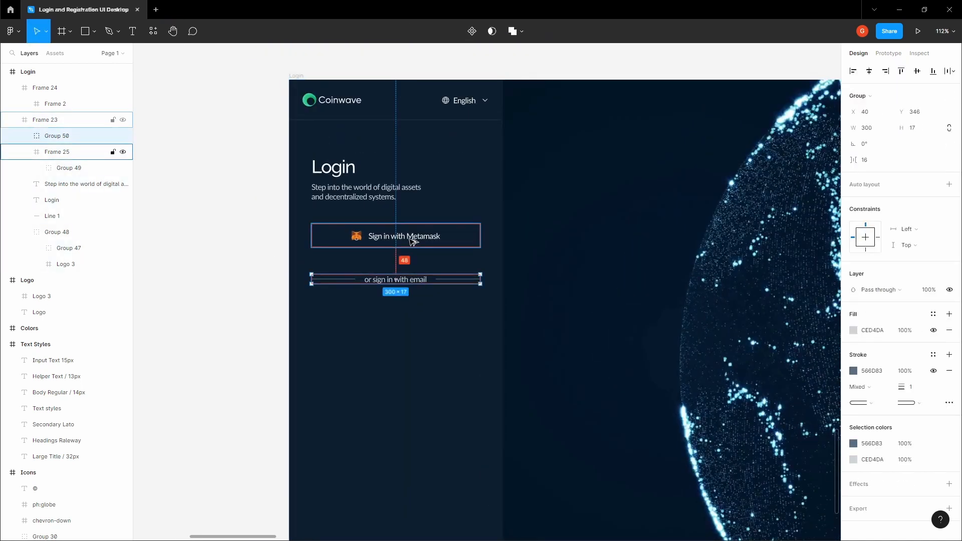
{"action": "key", "text": "Up"}
{"action": "key", "text": "Up"}
{"action": "key", "text": "Up"}
{"action": "key", "text": "Up"}
{"action": "key", "text": "Up"}
{"action": "key", "text": "Up"}
{"action": "key", "text": "Up"}
{"action": "key", "text": "Up"}
{"action": "key", "text": "Up"}
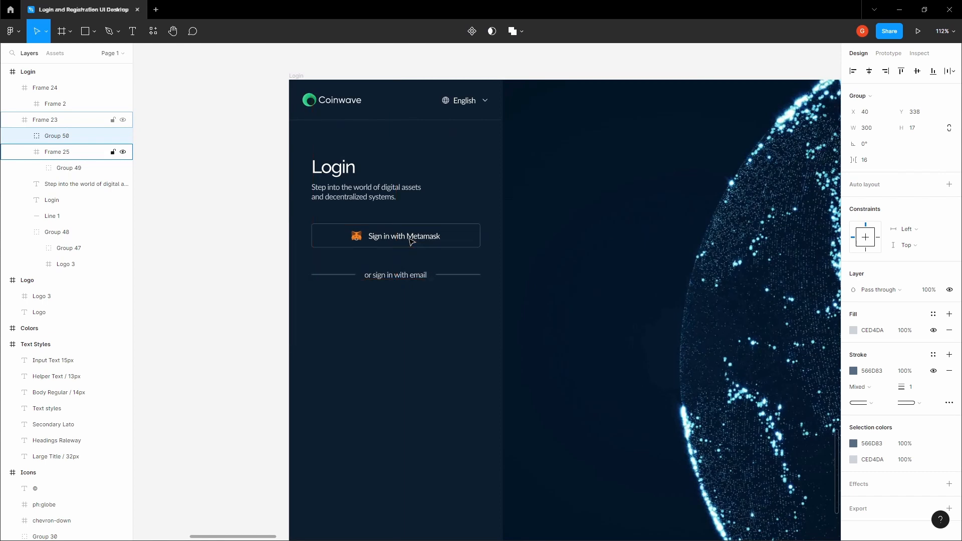
{"action": "left_click", "coordinate": [221, 254]}
Select the login form column frame that contains the Metamask button and email divider
{"action": "left_click_drag", "start_coordinate": [307, 257], "coordinate": [244, 263]}
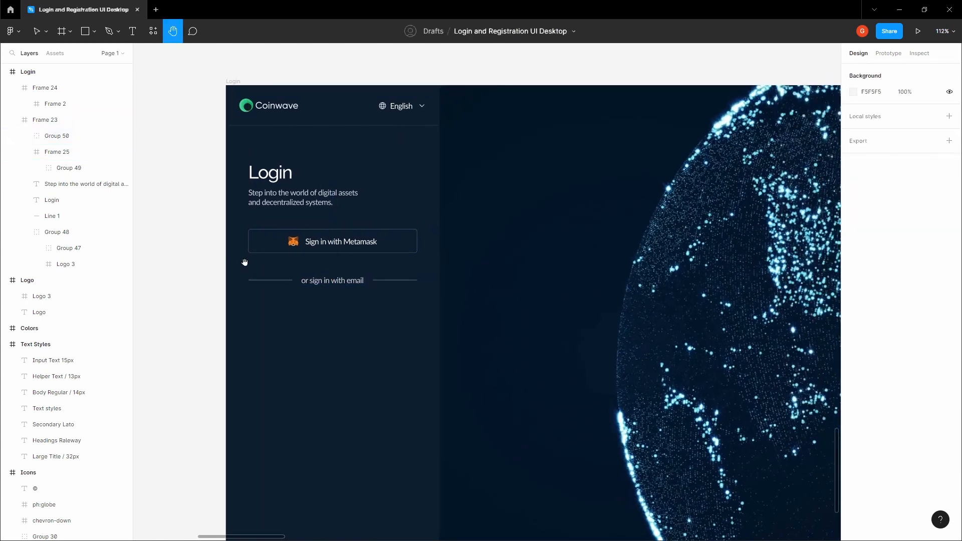
{"action": "left_click_drag", "start_coordinate": [249, 263], "coordinate": [276, 235]}
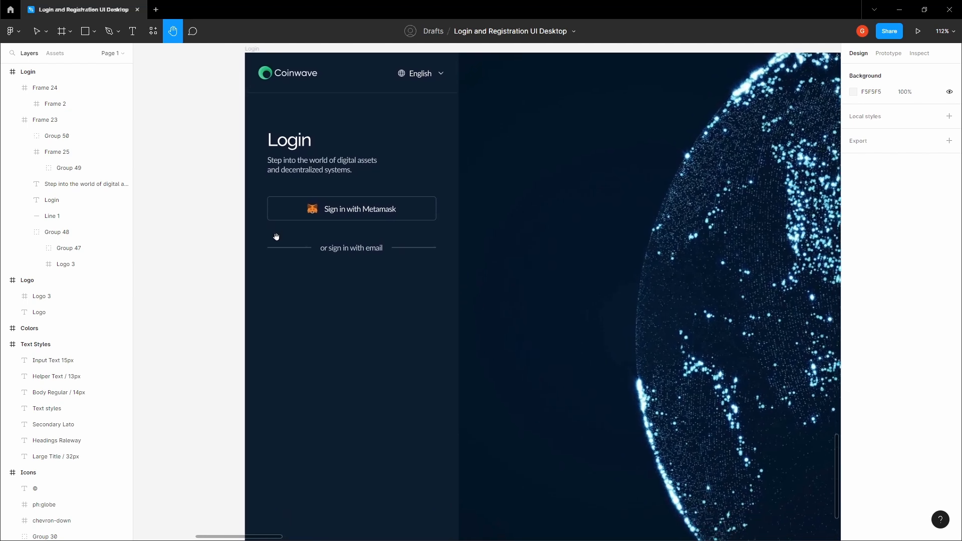
{"action": "scroll", "coordinate": [309, 275], "scroll_direction": "up", "scroll_amount": 1}
{"action": "left_click", "coordinate": [311, 280]}
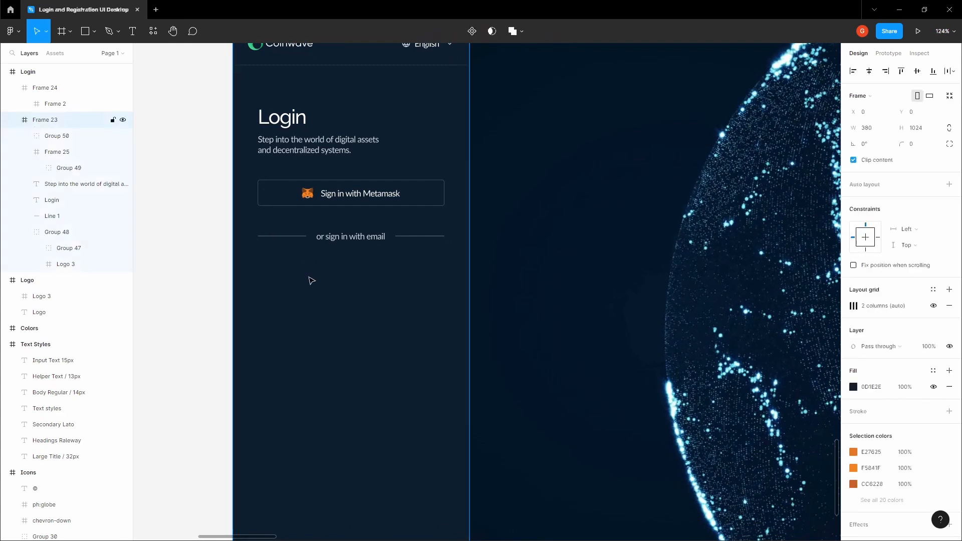
Add a left-aligned "Email" text label below the "or sign in with email" divider
{"action": "scroll", "coordinate": [262, 275], "scroll_direction": "up", "scroll_amount": 3}
{"action": "key", "text": "t"}
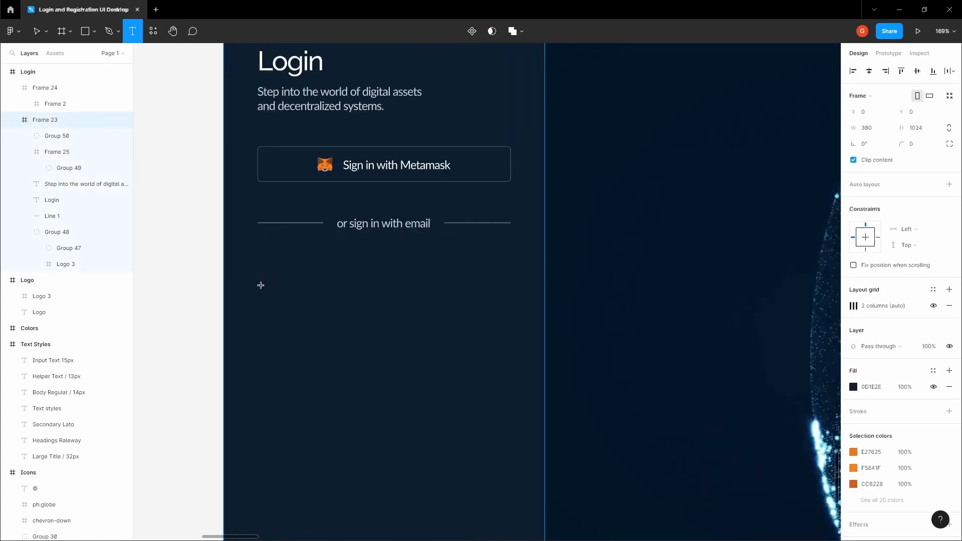
{"action": "left_click", "coordinate": [260, 285]}
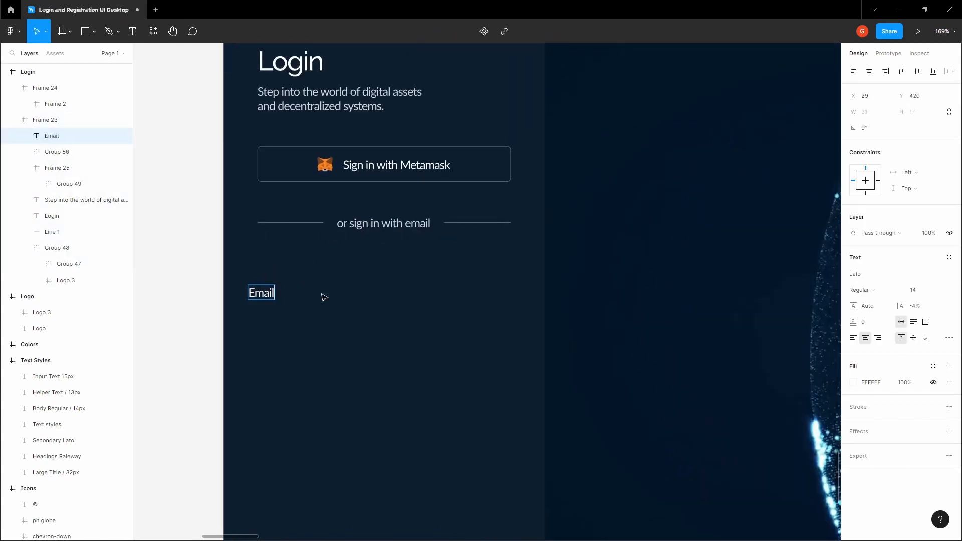
{"action": "left_click_drag", "start_coordinate": [266, 295], "coordinate": [283, 300]}
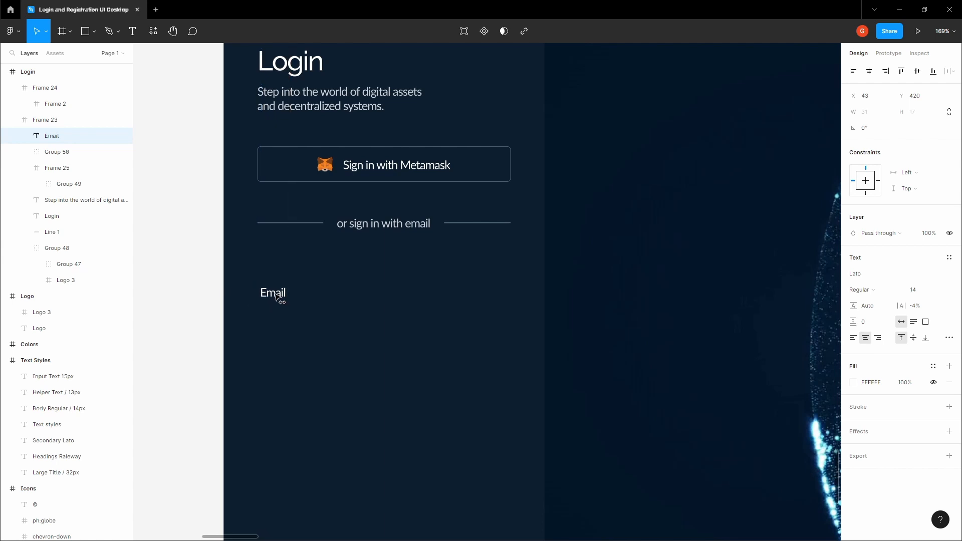
{"action": "left_click", "coordinate": [854, 339]}
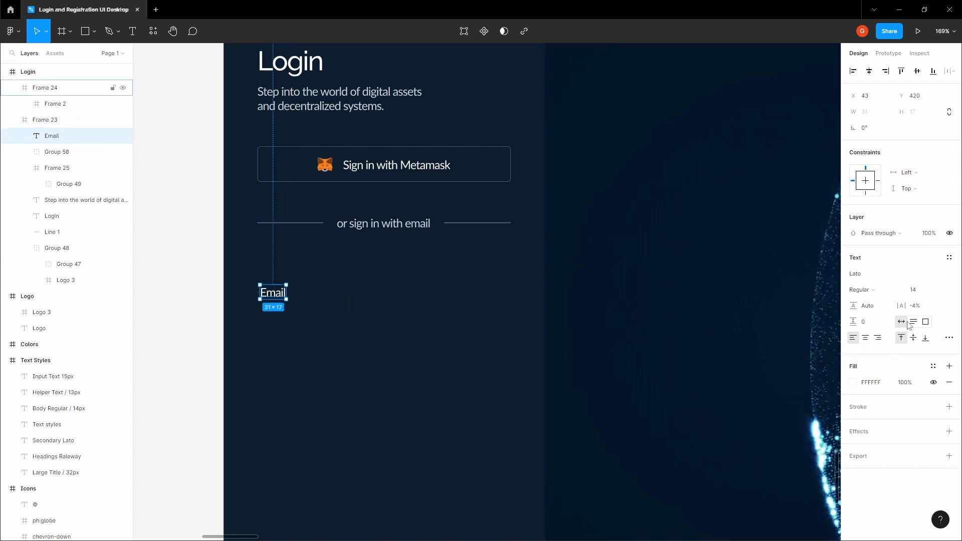
Sample a colour from the canvas for the Email label's fill and adjust it to EAEDF0
{"action": "scroll", "coordinate": [254, 298], "scroll_direction": "up", "scroll_amount": 1}
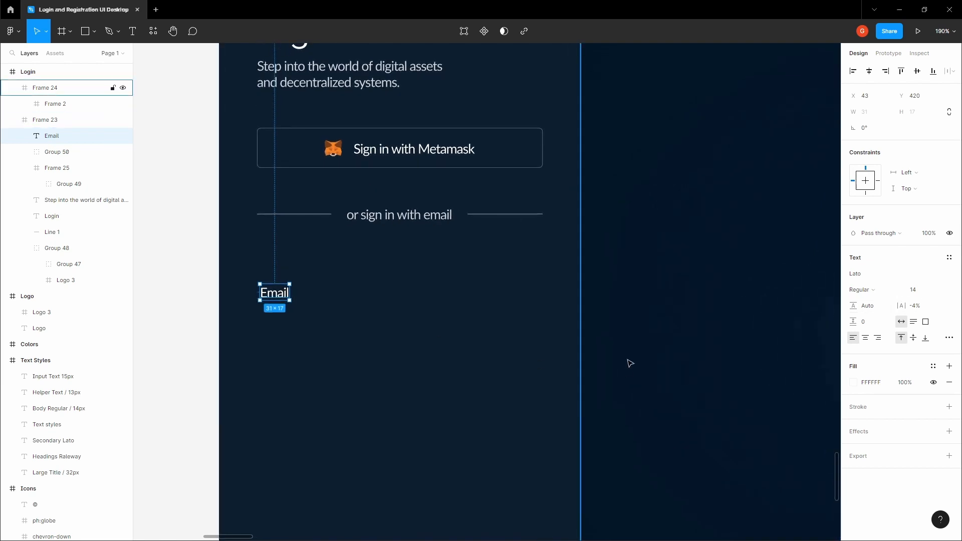
{"action": "scroll", "coordinate": [546, 342], "scroll_direction": "down", "scroll_amount": 8}
{"action": "left_click_drag", "start_coordinate": [652, 100], "coordinate": [461, 400]}
{"action": "scroll", "coordinate": [504, 286], "scroll_direction": "down", "scroll_amount": 1}
{"action": "key", "text": "shift+2"}
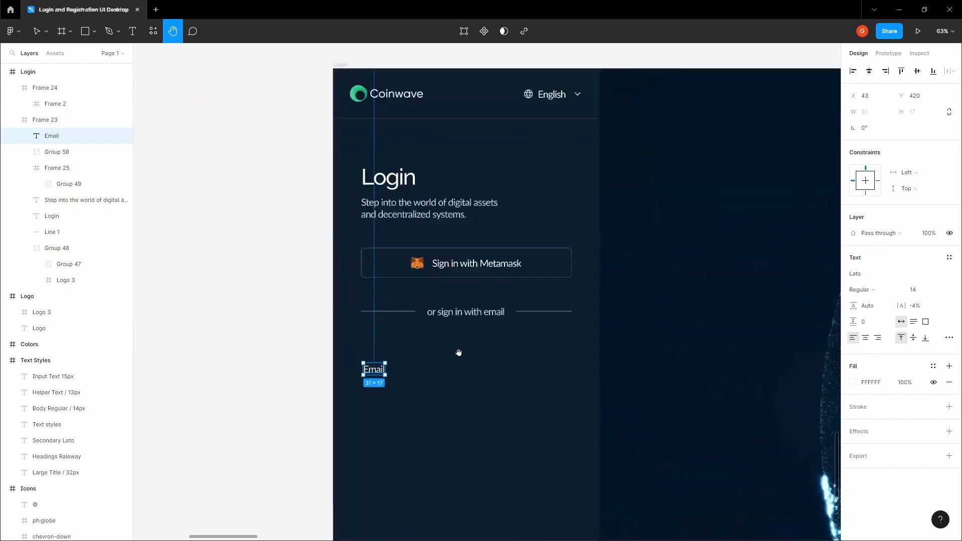
{"action": "key", "text": "v"}
{"action": "left_click", "coordinate": [861, 384]}
{"action": "left_click", "coordinate": [730, 432]}
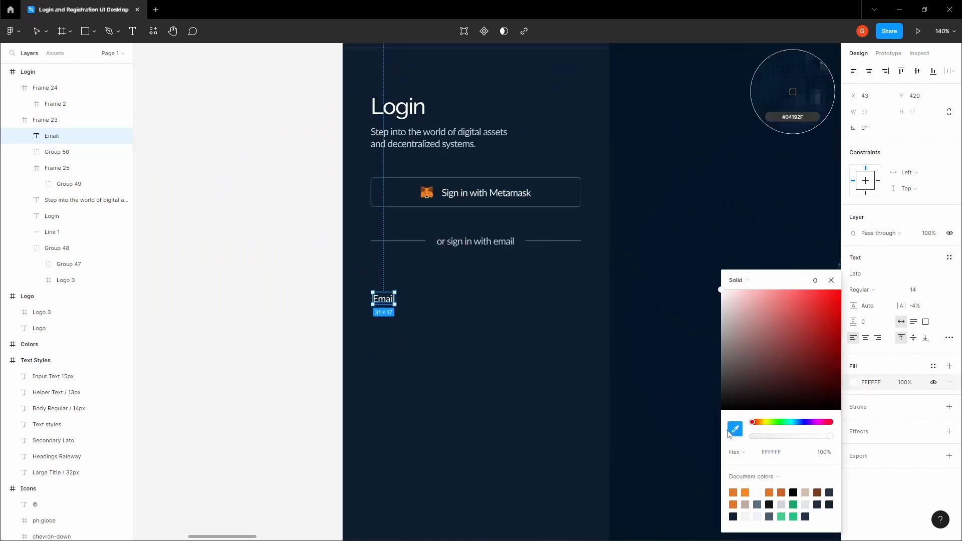
{"action": "left_click", "coordinate": [506, 314]}
{"action": "left_click_drag", "start_coordinate": [735, 339], "coordinate": [726, 302]}
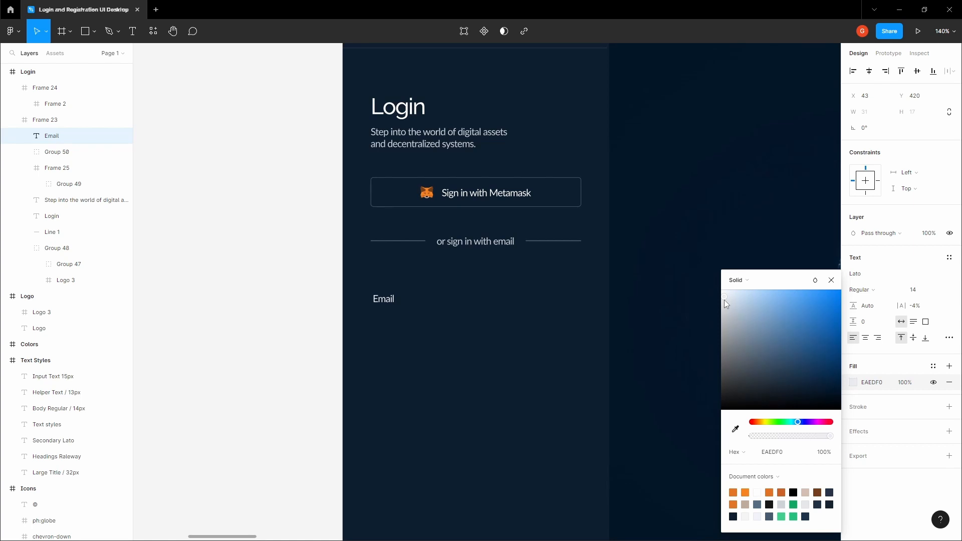
Duplicate the "Sign in with Metamask" button frame and place the copy below the Email label at Y 458
{"action": "left_click", "coordinate": [274, 298]}
{"action": "key", "text": "space"}
{"action": "left_click_drag", "start_coordinate": [395, 297], "coordinate": [351, 288]}
{"action": "scroll", "coordinate": [352, 286], "scroll_direction": "up", "scroll_amount": 3}
{"action": "left_click", "coordinate": [334, 295]}
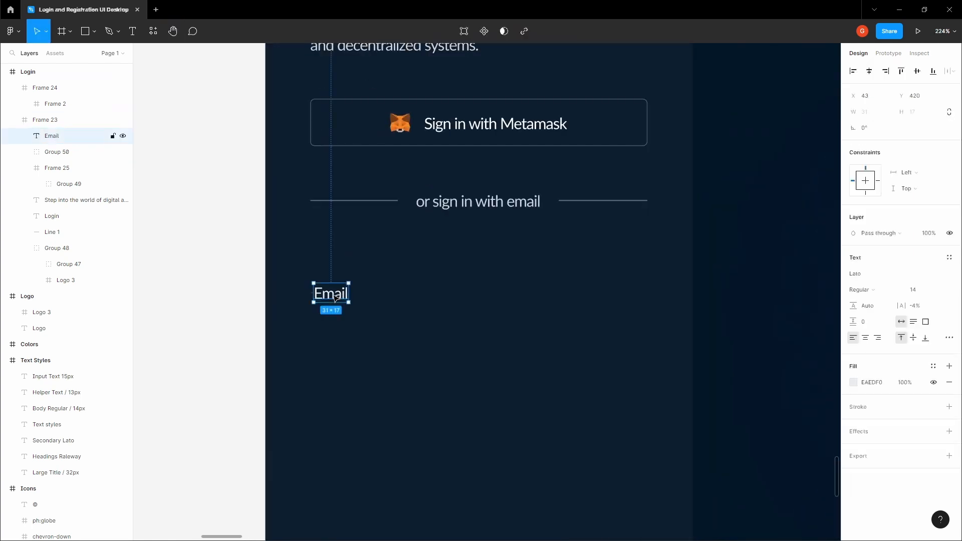
{"action": "scroll", "coordinate": [214, 278], "scroll_direction": "down", "scroll_amount": 3}
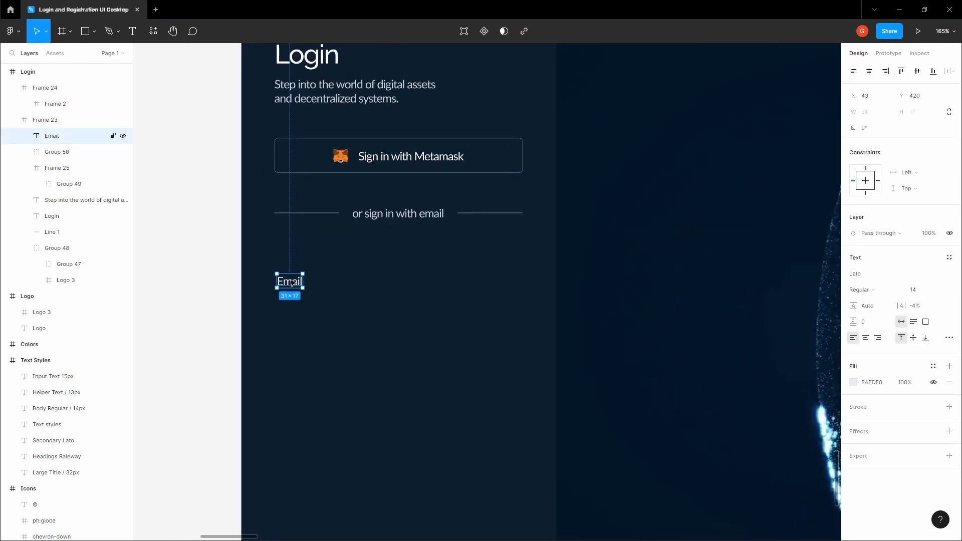
{"action": "left_click", "coordinate": [353, 157]}
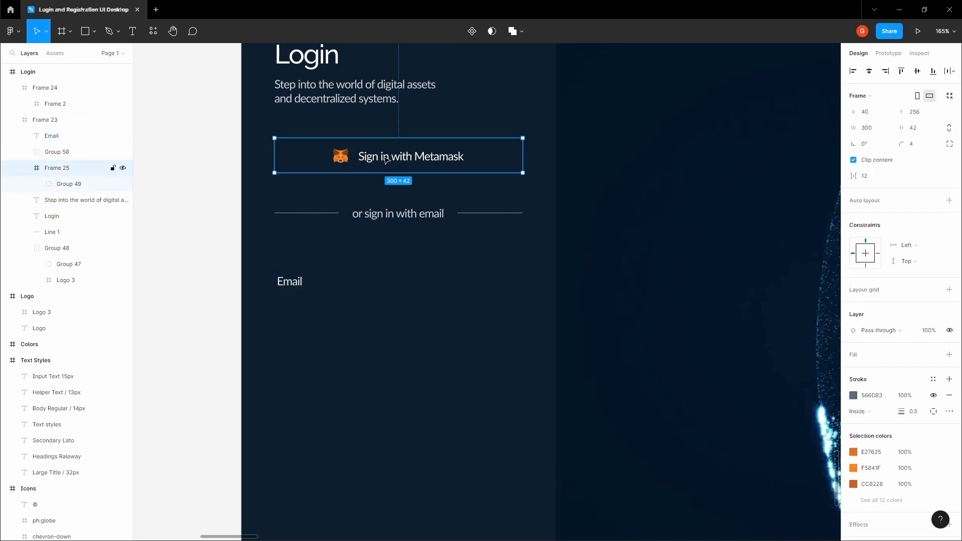
{"action": "left_click_drag", "start_coordinate": [375, 156], "coordinate": [384, 324]}
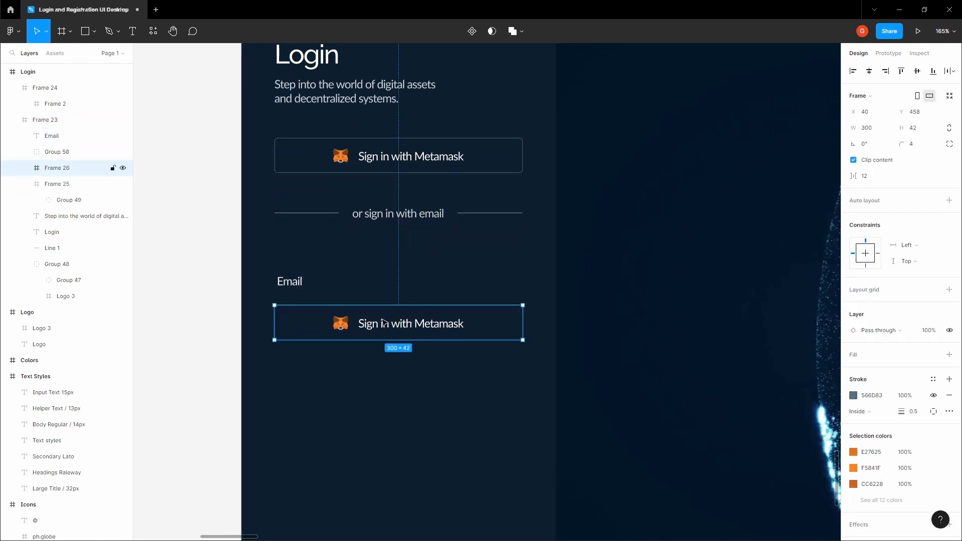
Delete the fox icon from the duplicated button frame
{"action": "double_click", "coordinate": [347, 325]}
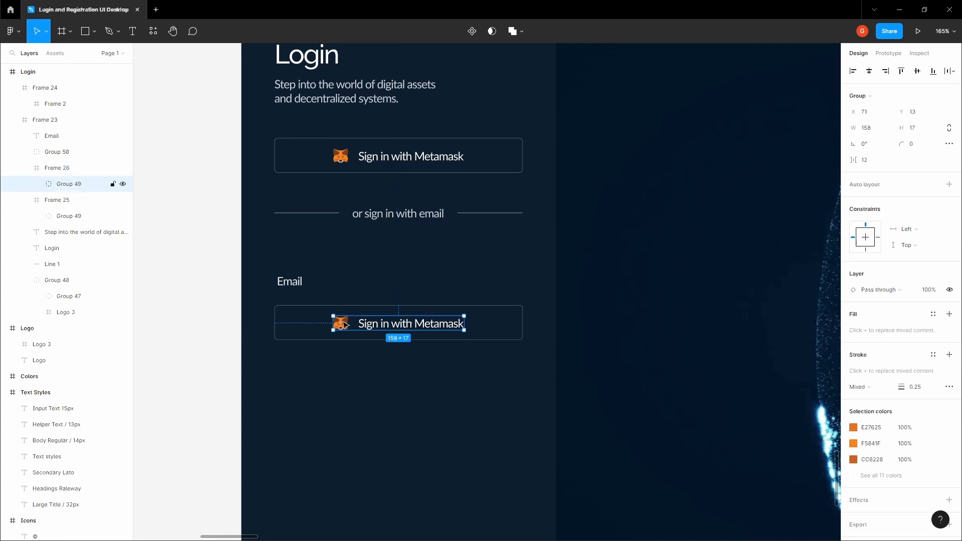
{"action": "left_click", "coordinate": [345, 325]}
{"action": "key", "text": "Delete"}
Set the font size of the duplicated frame's text to 15
{"action": "left_click", "coordinate": [380, 325]}
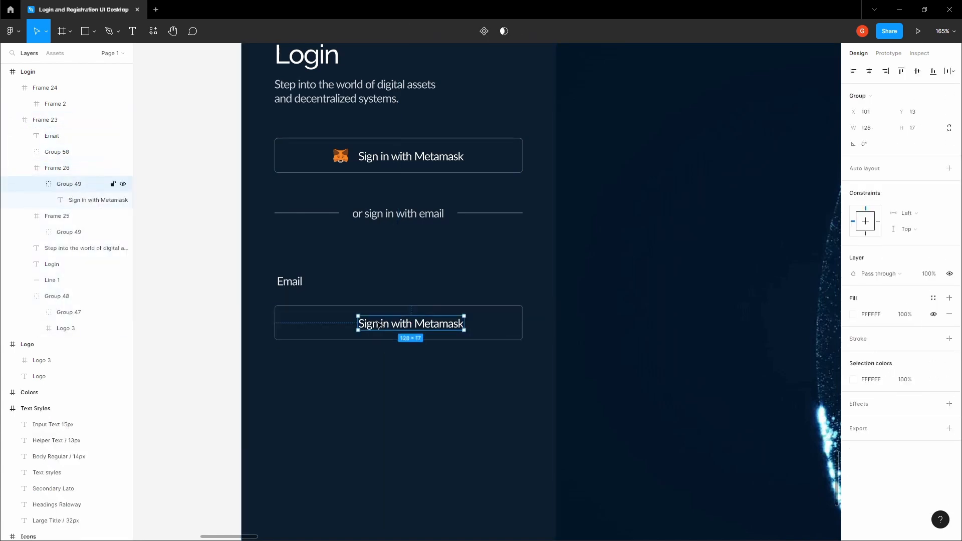
{"action": "left_click", "coordinate": [379, 324]}
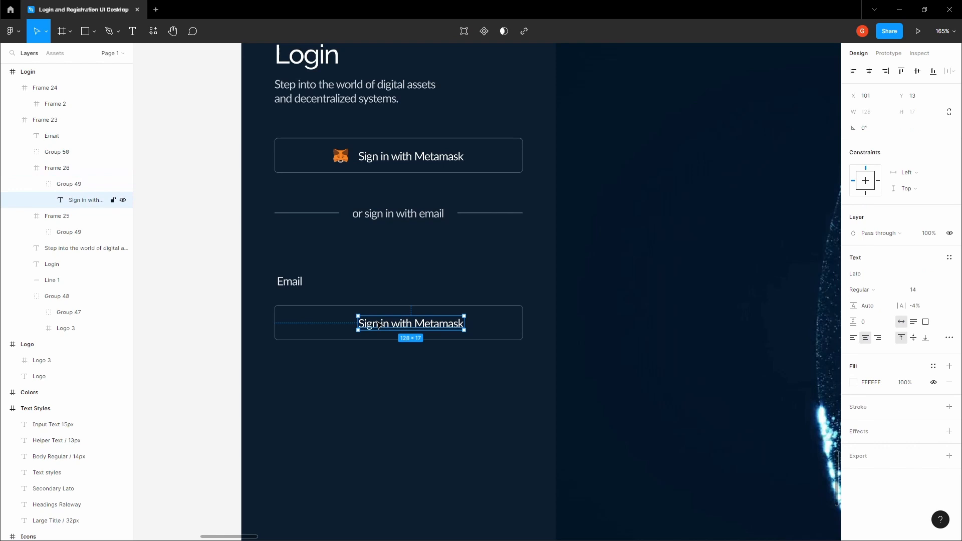
{"action": "left_click", "coordinate": [925, 291]}
{"action": "type", "text": "15"}
{"action": "key", "text": "Tab"}
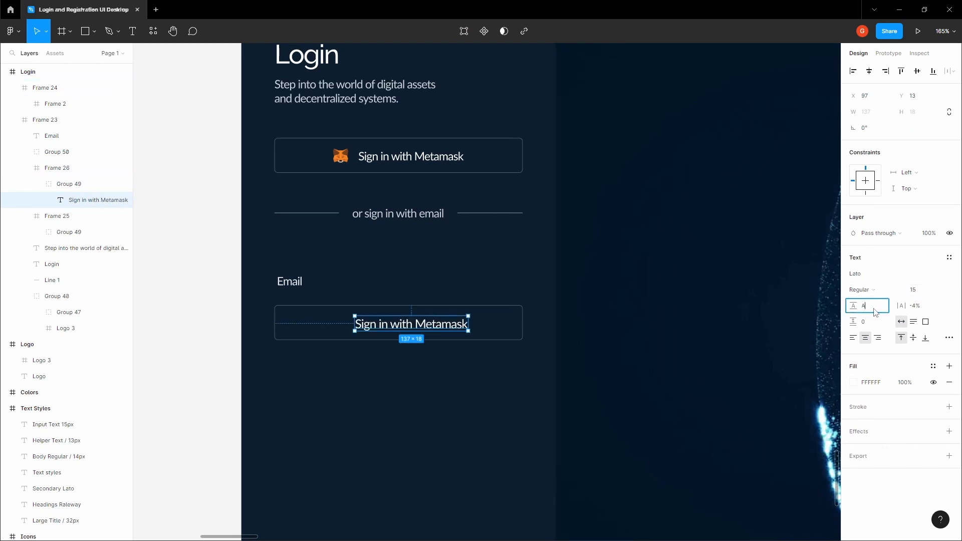
Replace the duplicated frame's text with a sample email address as placeholder
{"action": "double_click", "coordinate": [427, 323]}
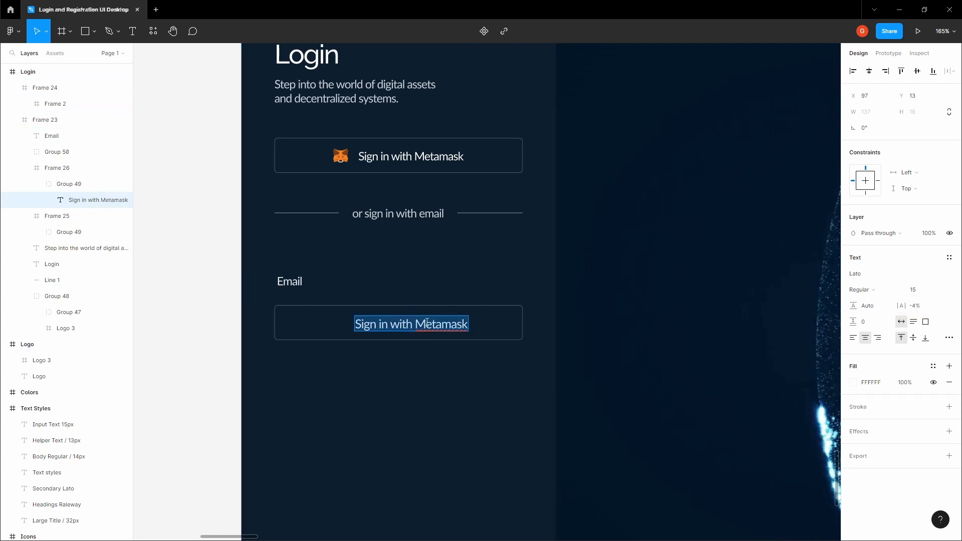
{"action": "type", "text": "mail@e"}
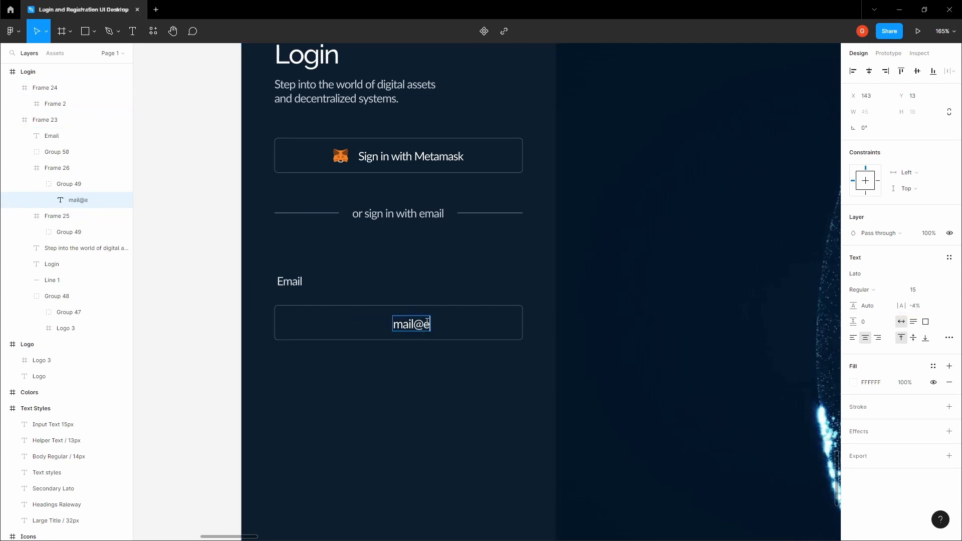
{"action": "type", "text": "xample.com"}
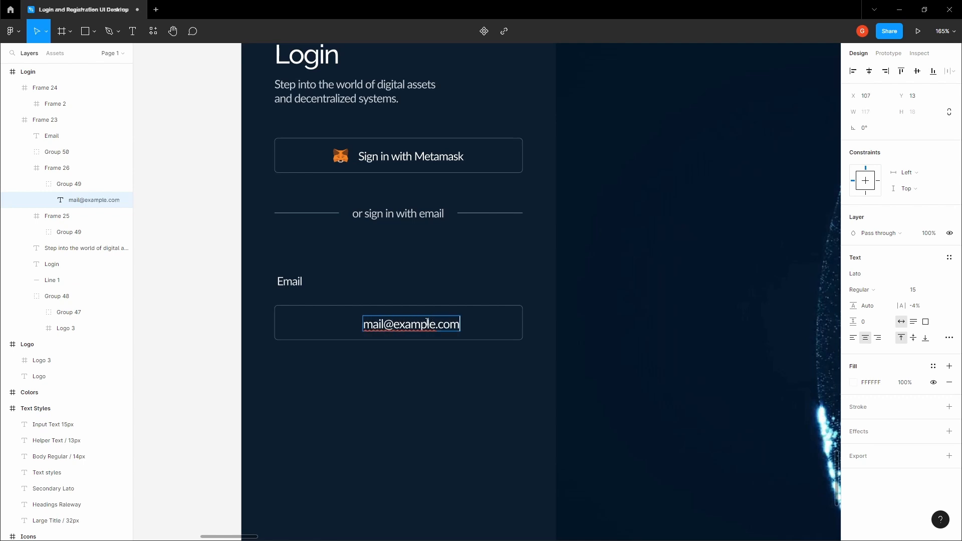
{"action": "key", "text": "Escape"}
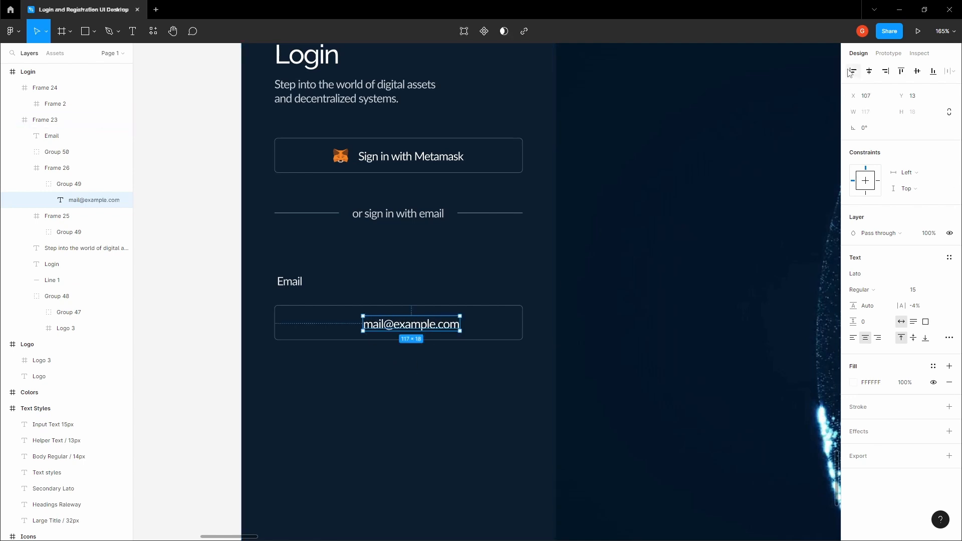
Inset the placeholder text group 12 px from the input frame's left edge and centre it vertically in the frame
{"action": "left_click", "coordinate": [492, 327]}
{"action": "double_click", "coordinate": [446, 327]}
{"action": "left_click", "coordinate": [853, 71]}
{"action": "key", "text": "alt"}
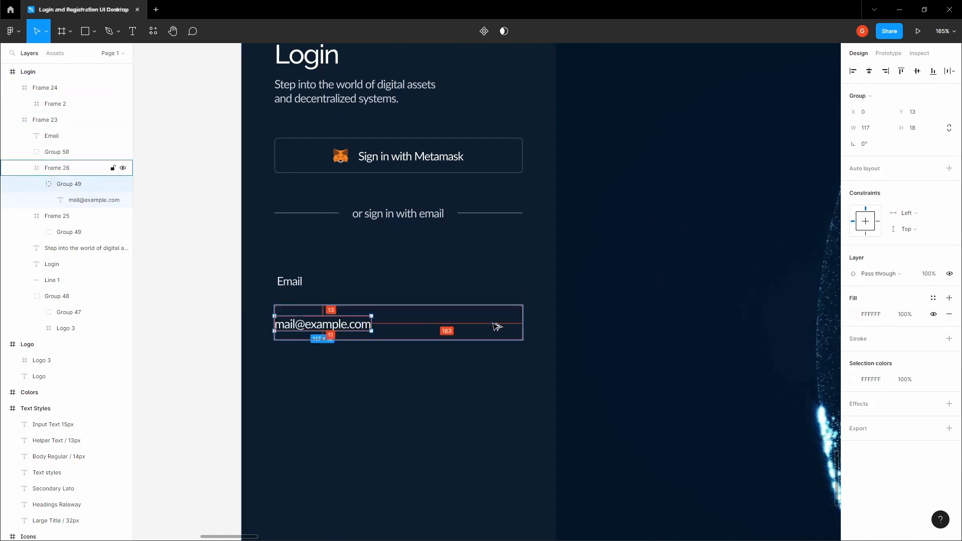
{"action": "key", "text": "Right"}
{"action": "key", "text": "Right"}
{"action": "key", "text": "Right"}
{"action": "key", "text": "Right"}
{"action": "key", "text": "Right"}
{"action": "key", "text": "Right"}
{"action": "key", "text": "Right"}
{"action": "key", "text": "Right"}
{"action": "key", "text": "Right"}
{"action": "key", "text": "Right"}
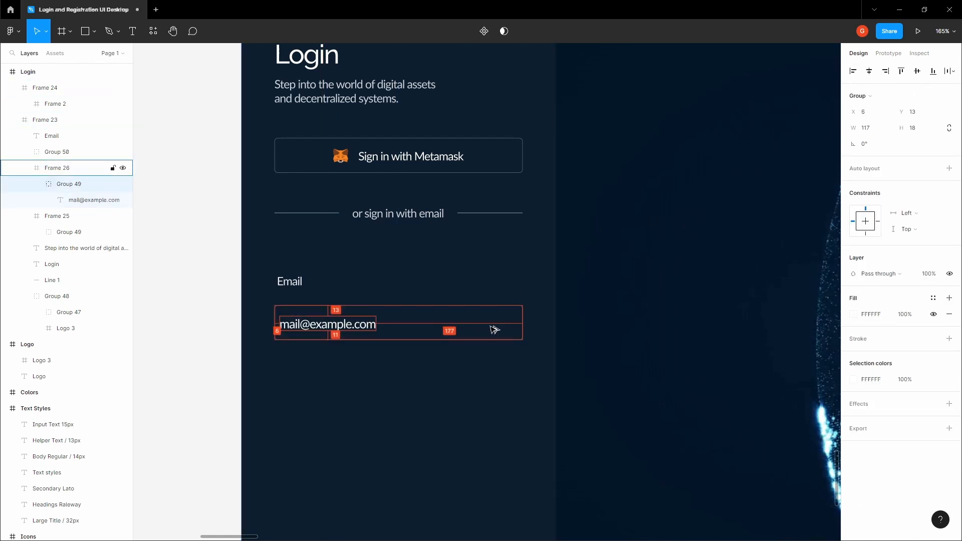
{"action": "key", "text": "Right"}
{"action": "key", "text": "Right"}
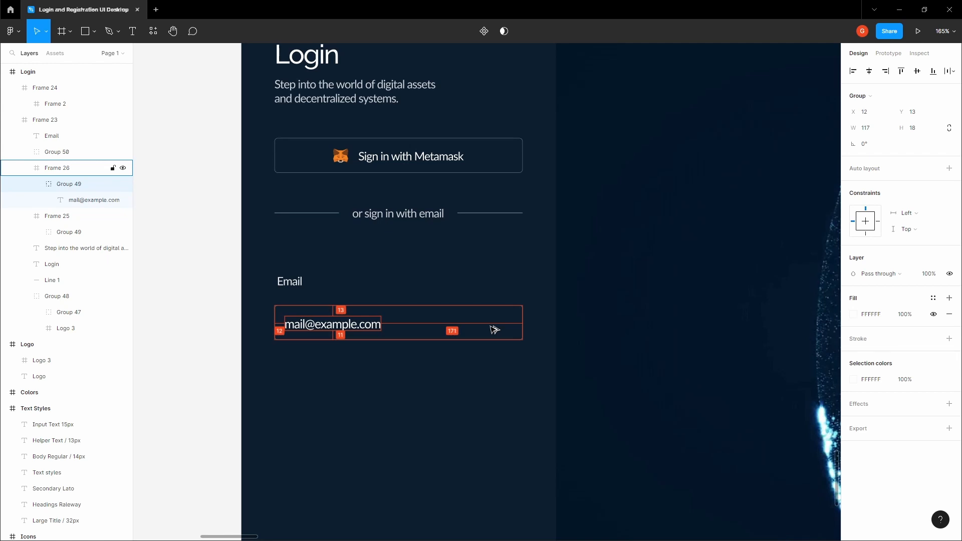
{"action": "left_click", "coordinate": [919, 74]}
Fill the placeholder text with the "Input placeholder color" swatch (475B6D) sampled from the Colors frame
{"action": "scroll", "coordinate": [458, 328], "scroll_direction": "down", "scroll_amount": 3}
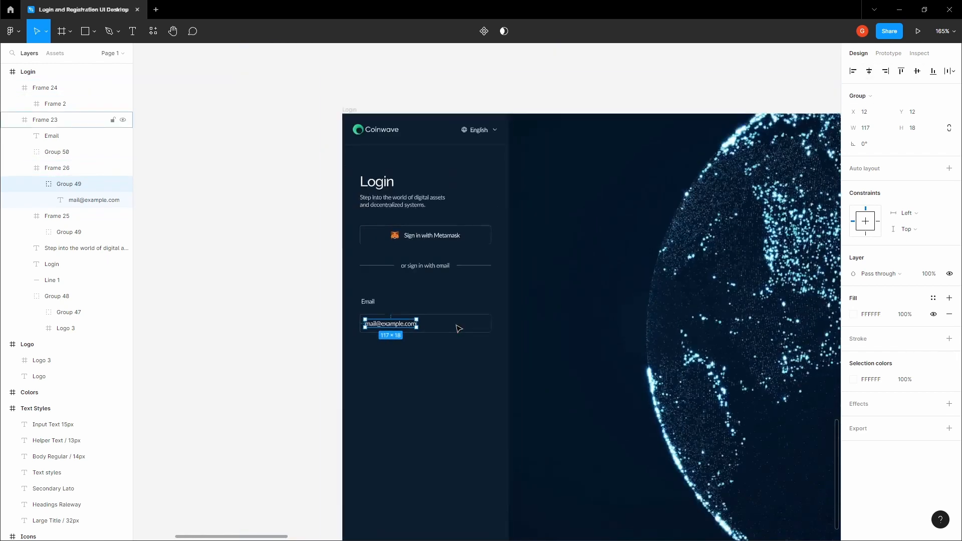
{"action": "left_click", "coordinate": [283, 291]}
{"action": "left_click_drag", "start_coordinate": [284, 290], "coordinate": [232, 281]}
{"action": "scroll", "coordinate": [311, 305], "scroll_direction": "up", "scroll_amount": 4}
{"action": "left_click", "coordinate": [371, 329], "text": "ctrl"}
{"action": "key", "text": "space"}
{"action": "left_click_drag", "start_coordinate": [319, 305], "coordinate": [279, 328]}
{"action": "scroll", "coordinate": [279, 329], "scroll_direction": "down", "scroll_amount": 5}
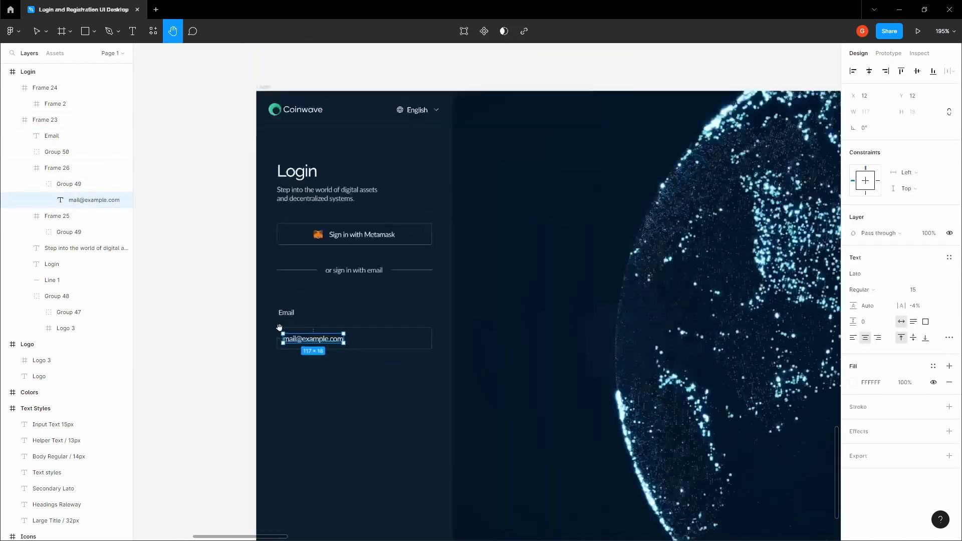
{"action": "left_click_drag", "start_coordinate": [408, 191], "coordinate": [387, 300]}
{"action": "scroll", "coordinate": [387, 300], "scroll_direction": "down", "scroll_amount": 2}
{"action": "left_click_drag", "start_coordinate": [504, 146], "coordinate": [417, 397]}
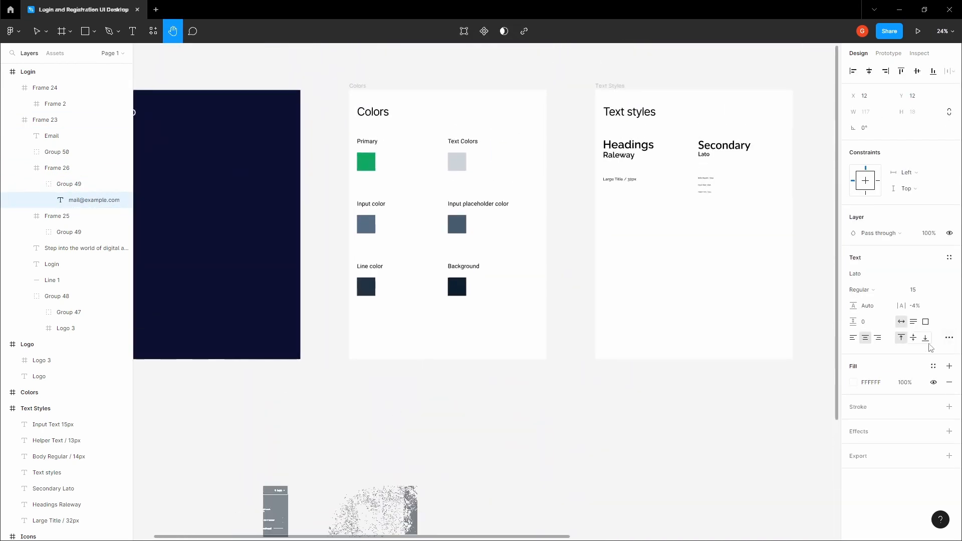
{"action": "left_click", "coordinate": [855, 382]}
{"action": "left_click", "coordinate": [736, 430]}
{"action": "scroll", "coordinate": [457, 224], "scroll_direction": "up", "scroll_amount": 3}
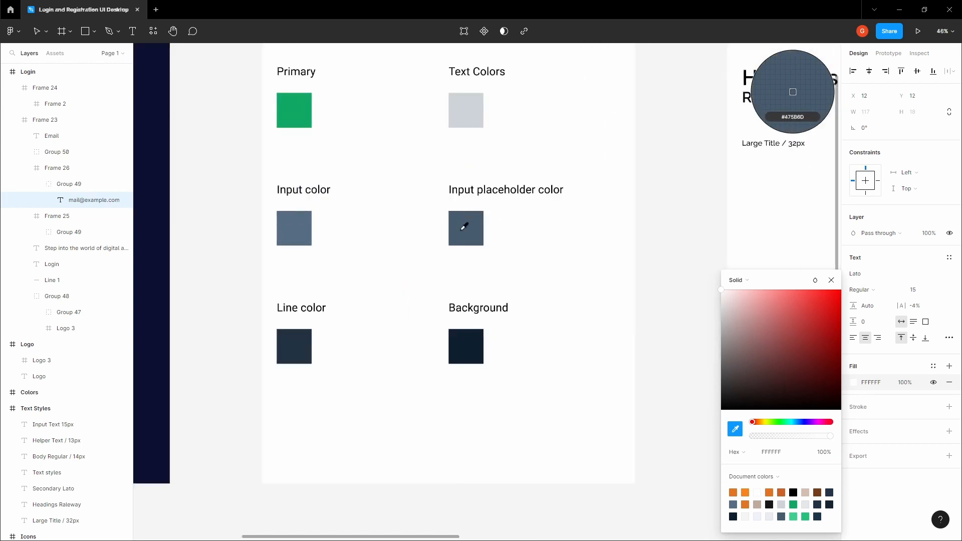
{"action": "left_click", "coordinate": [470, 229]}
Move the email input frame up to Y 445, leaving an 8 px gap below the Email label
{"action": "scroll", "coordinate": [471, 230], "scroll_direction": "down", "scroll_amount": 4}
{"action": "left_click", "coordinate": [419, 398]}
{"action": "key", "text": "space"}
{"action": "scroll", "coordinate": [409, 321], "scroll_direction": "up", "scroll_amount": 10}
{"action": "left_click_drag", "start_coordinate": [347, 515], "coordinate": [374, 292]}
{"action": "left_click", "coordinate": [374, 292]}
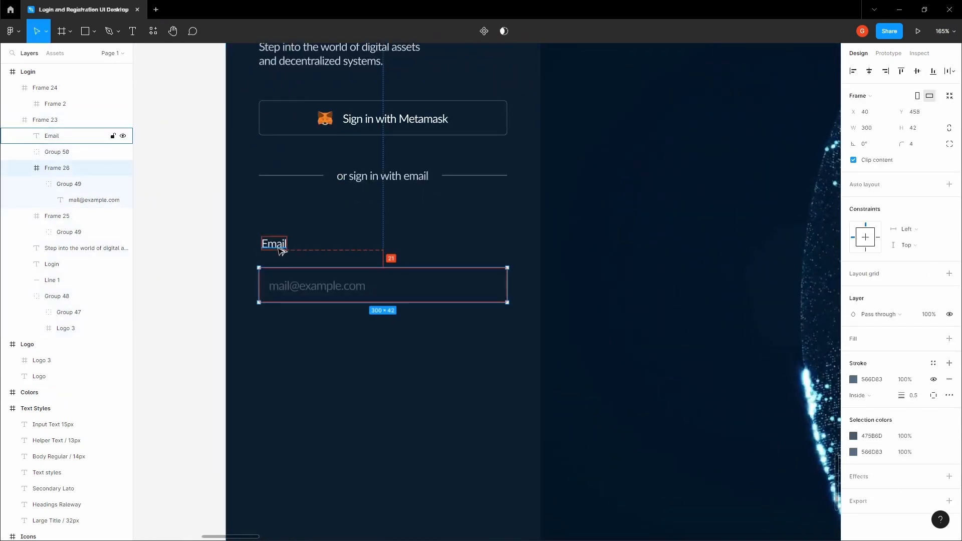
{"action": "key", "text": "Up"}
{"action": "key", "text": "Up"}
{"action": "key", "text": "Up"}
{"action": "key", "text": "Up"}
{"action": "key", "text": "Up"}
{"action": "key", "text": "Up"}
{"action": "key", "text": "Up"}
{"action": "key", "text": "Up"}
{"action": "key", "text": "Up"}
{"action": "key", "text": "Up"}
{"action": "key", "text": "Up"}
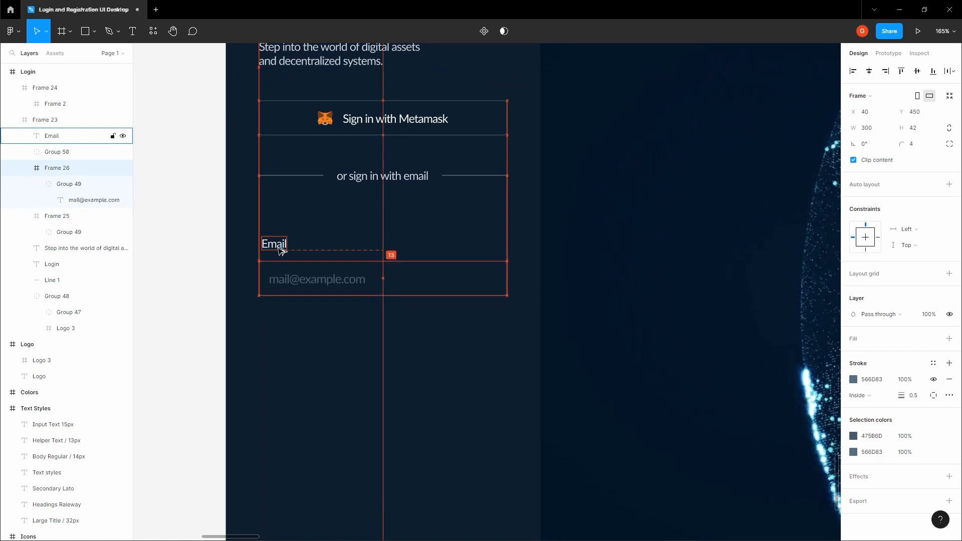
{"action": "key", "text": "Up"}
{"action": "key", "text": "Up"}
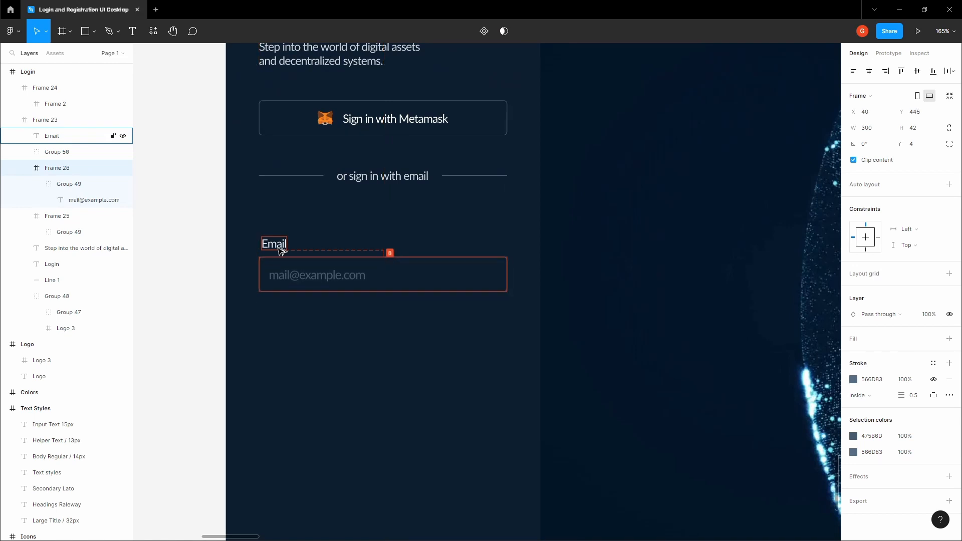
Align the Email label's left edge with the input frame at X 40
{"action": "left_click", "coordinate": [276, 245]}
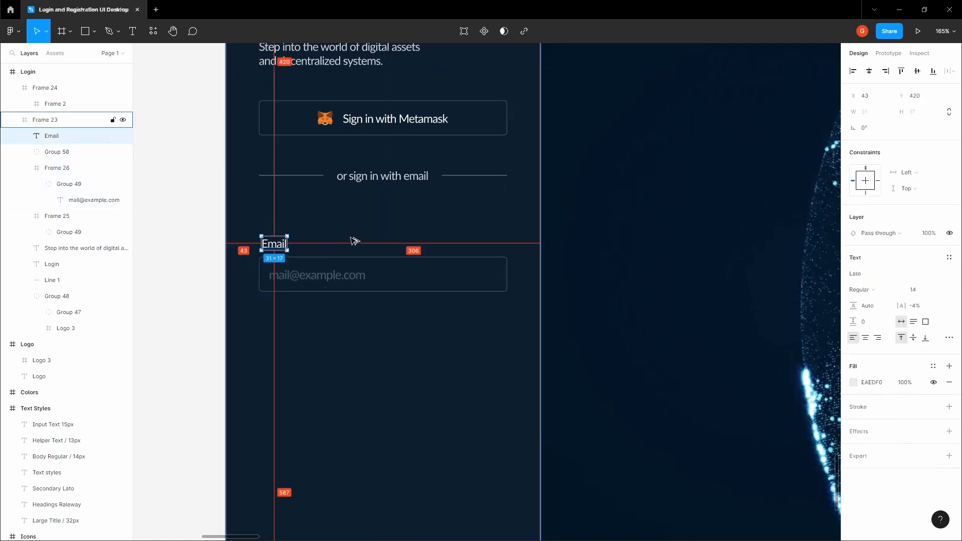
{"action": "left_click", "coordinate": [329, 270]}
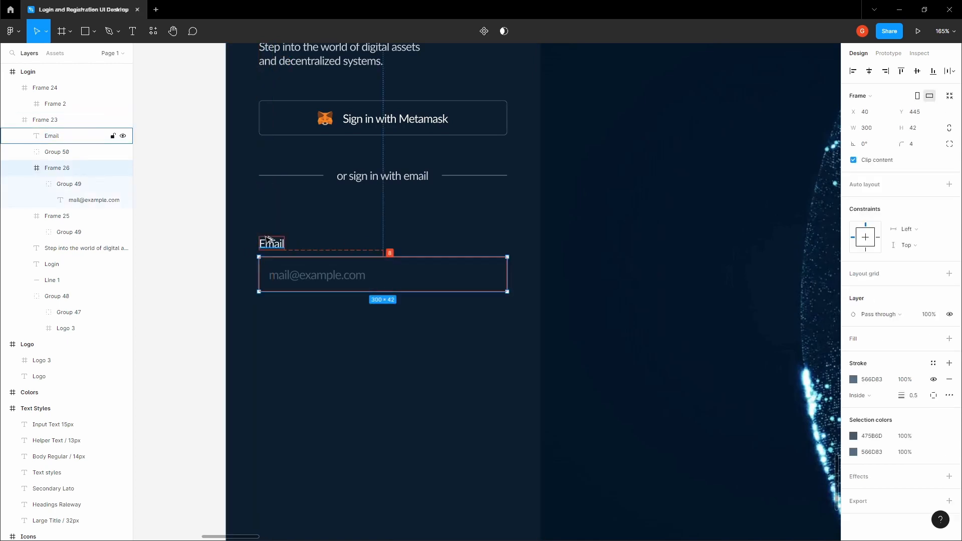
{"action": "left_click", "coordinate": [181, 246]}
Group the Email label together with its input frame
{"action": "scroll", "coordinate": [244, 243], "scroll_direction": "down", "scroll_amount": 3}
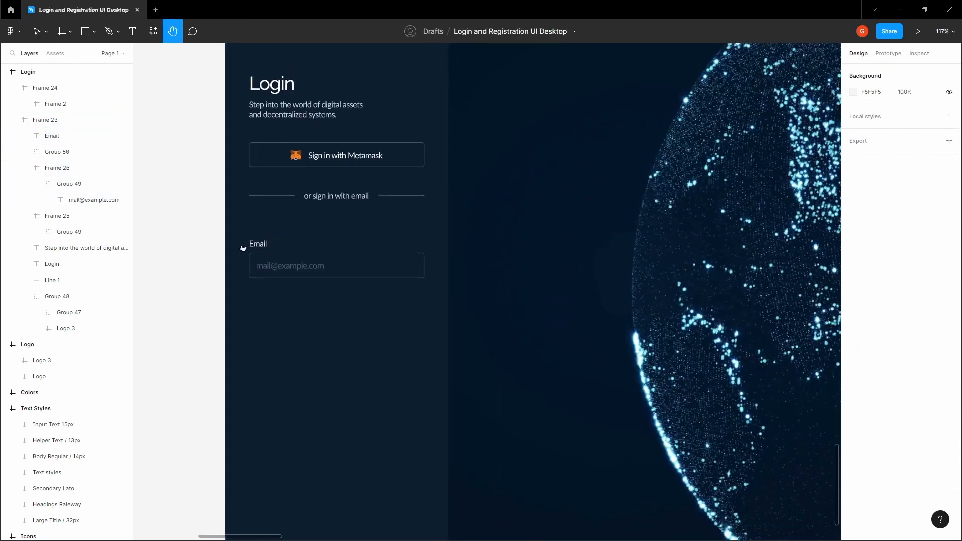
{"action": "scroll", "coordinate": [251, 254], "scroll_direction": "right", "scroll_amount": 2}
{"action": "left_click", "coordinate": [251, 254]}
{"action": "left_click", "coordinate": [212, 232], "text": "shift"}
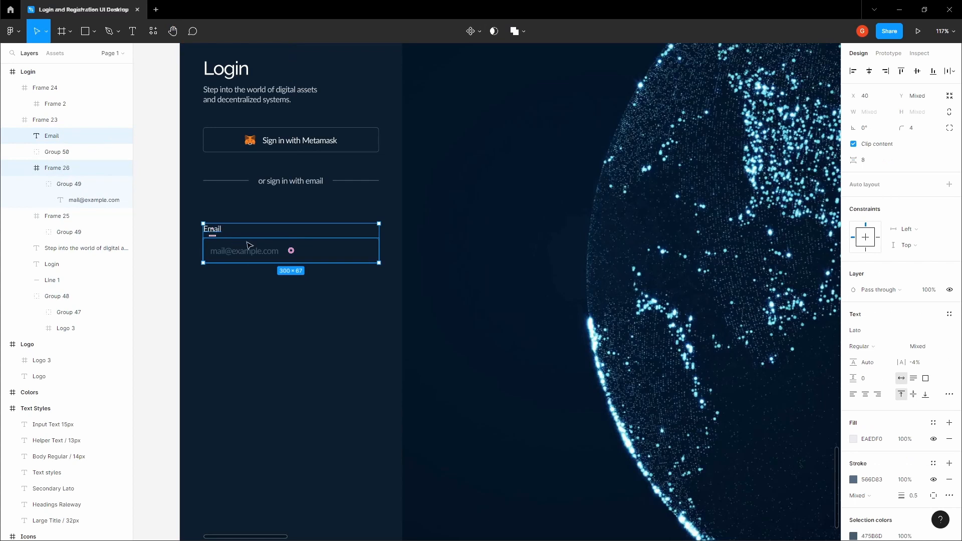
{"action": "key", "text": "ctrl+g"}
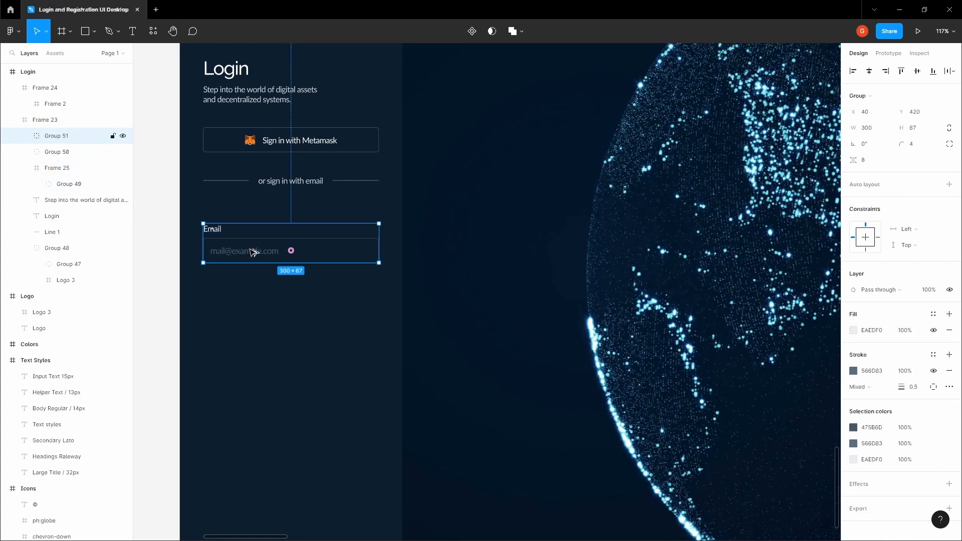
Duplicate the Email field group directly below the original at Y 511 and change the copy's label to "Password"
{"action": "left_click_drag", "start_coordinate": [254, 252], "coordinate": [249, 303]}
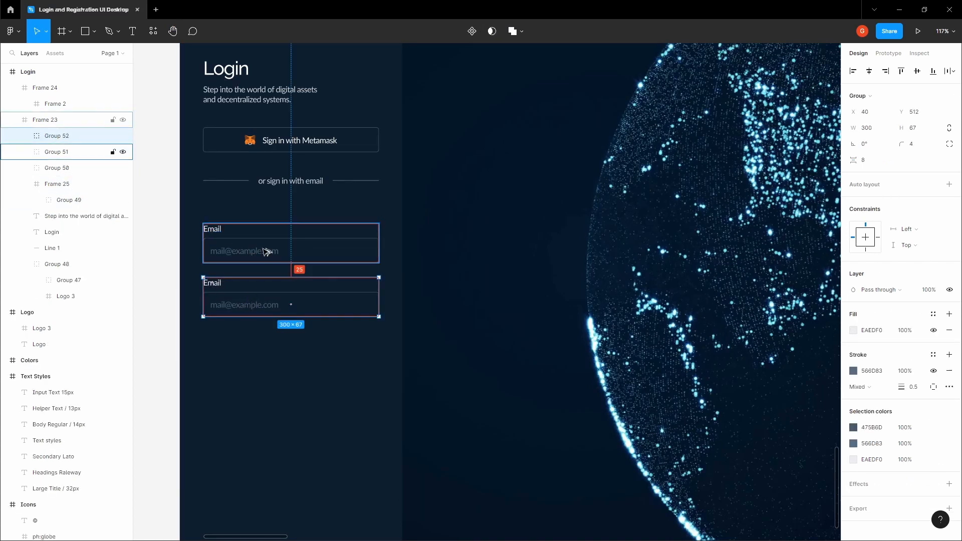
{"action": "scroll", "coordinate": [267, 251], "scroll_direction": "up", "scroll_amount": 3}
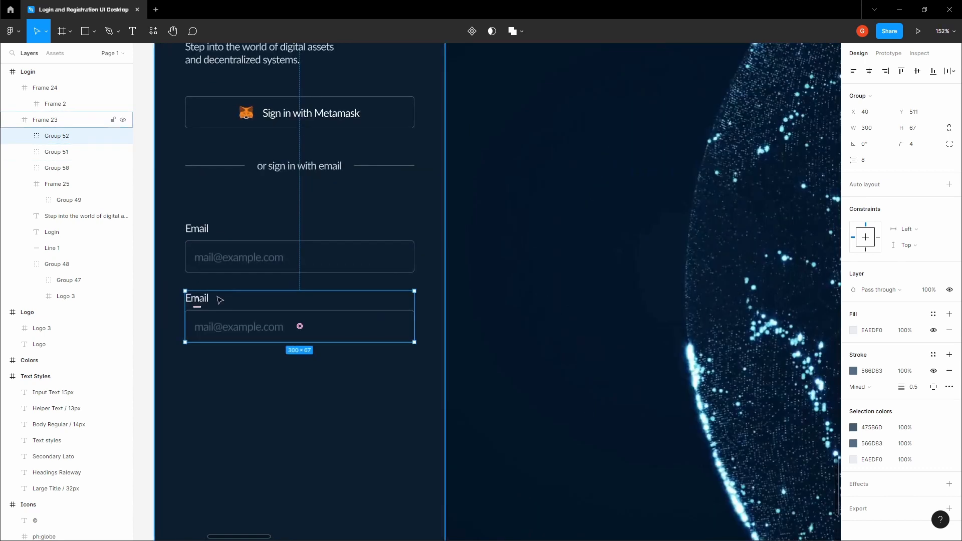
{"action": "scroll", "coordinate": [267, 264], "scroll_direction": "down", "scroll_amount": 2}
{"action": "scroll", "coordinate": [267, 264], "scroll_direction": "left", "scroll_amount": 2}
{"action": "double_click", "coordinate": [238, 269]}
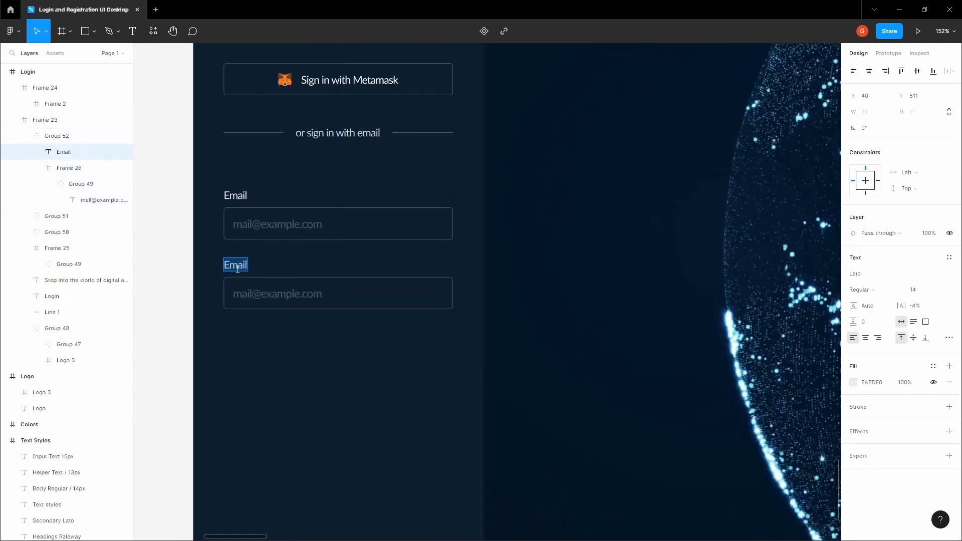
{"action": "key", "text": "Escape"}
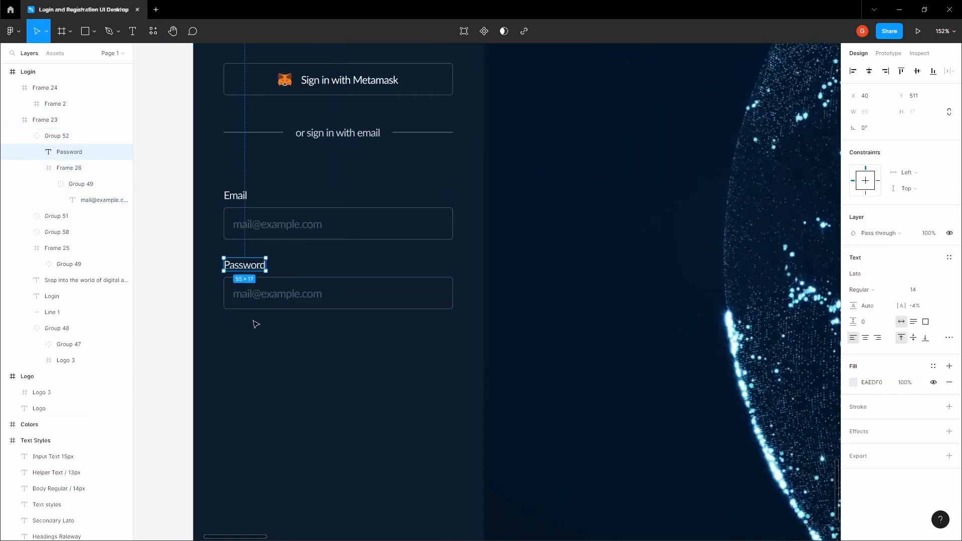
{"action": "left_click", "coordinate": [270, 298]}
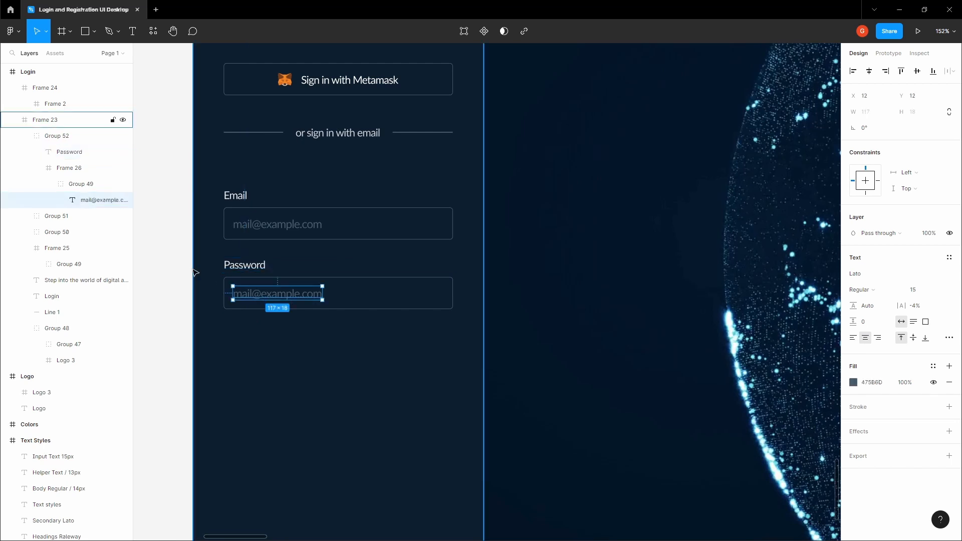
{"action": "left_click", "coordinate": [123, 201]}
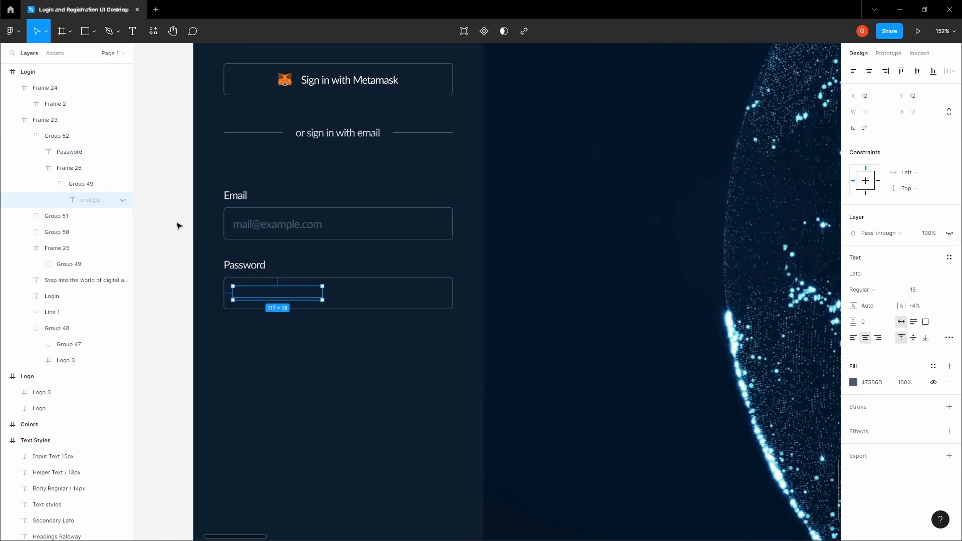
{"action": "left_click", "coordinate": [183, 223]}
Copy the green checkbox icon from the Icons & Logos frame
{"action": "key", "text": "h"}
{"action": "scroll", "coordinate": [182, 229], "scroll_direction": "down", "scroll_amount": 3}
{"action": "left_click_drag", "start_coordinate": [183, 225], "coordinate": [221, 226]}
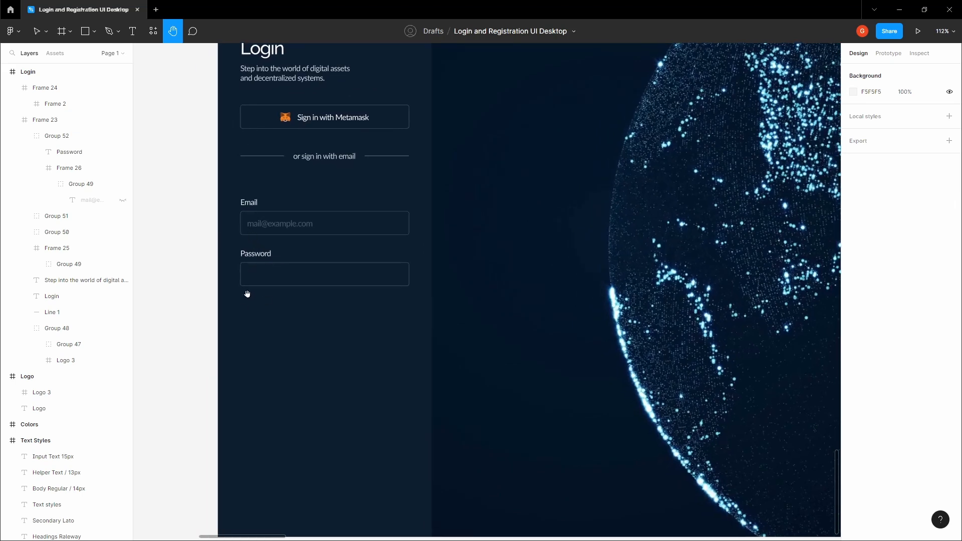
{"action": "scroll", "coordinate": [247, 294], "scroll_direction": "up", "scroll_amount": 2}
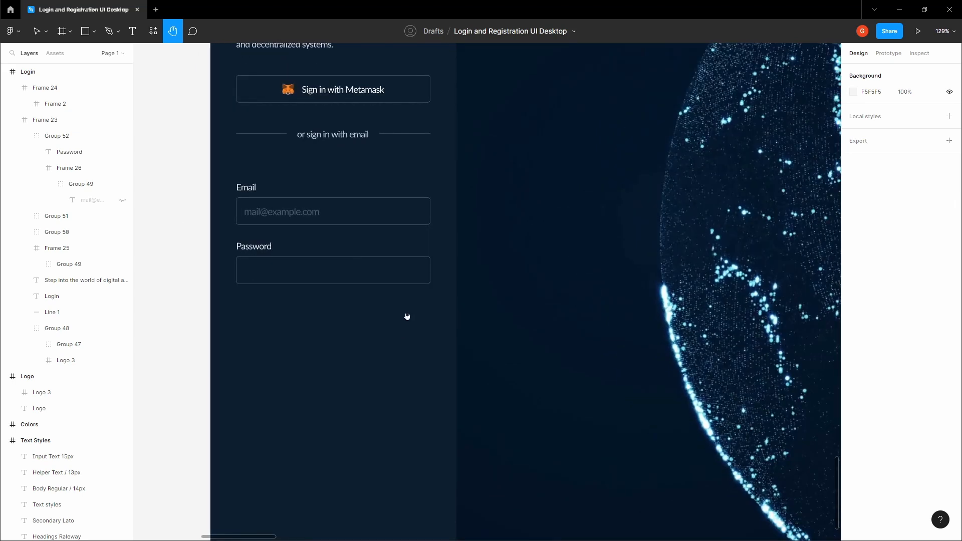
{"action": "scroll", "coordinate": [420, 315], "scroll_direction": "down", "scroll_amount": 6}
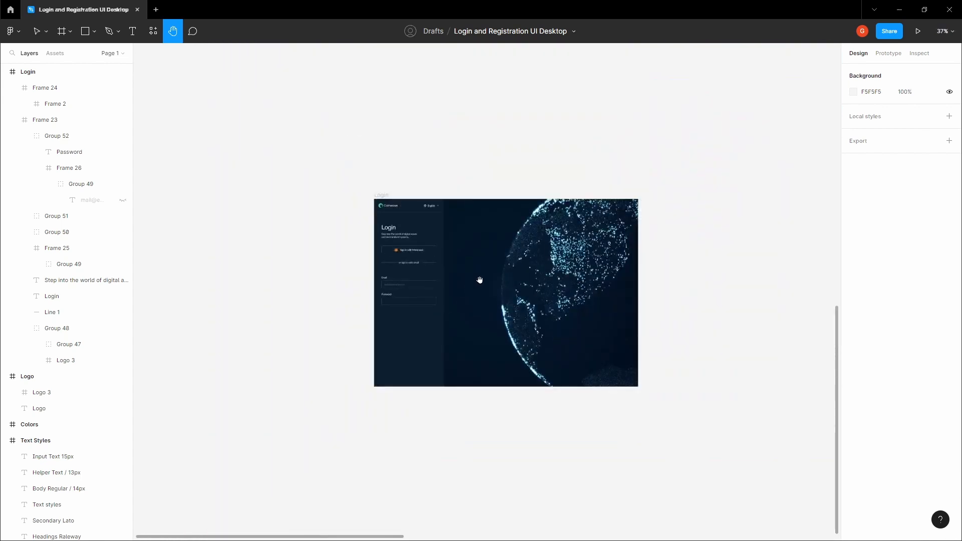
{"action": "scroll", "coordinate": [479, 280], "scroll_direction": "up", "scroll_amount": 3}
{"action": "scroll", "coordinate": [455, 323], "scroll_direction": "down", "scroll_amount": 3}
{"action": "scroll", "coordinate": [496, 271], "scroll_direction": "right", "scroll_amount": 5}
{"action": "scroll", "coordinate": [467, 254], "scroll_direction": "up", "scroll_amount": 10}
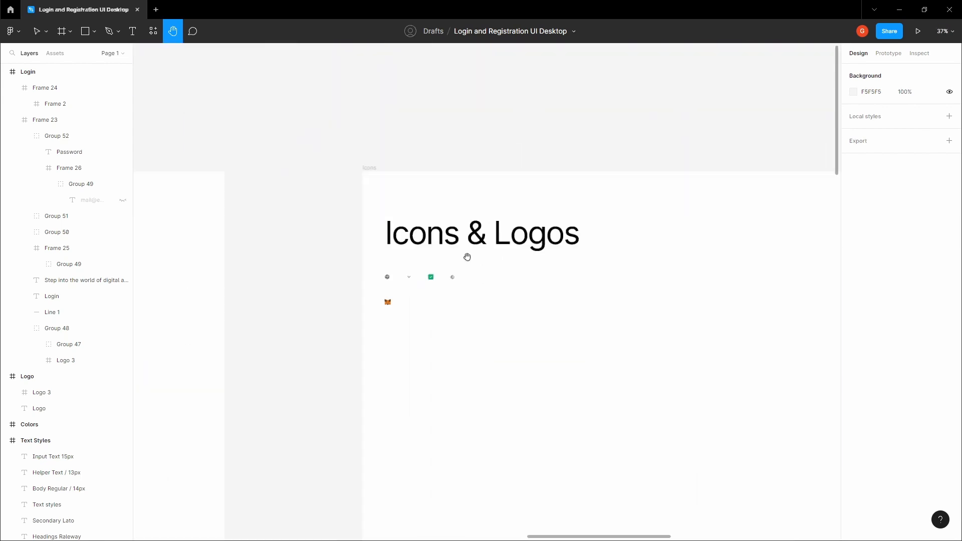
{"action": "key", "text": "v"}
{"action": "left_click", "coordinate": [413, 298]}
{"action": "right_click", "coordinate": [413, 298]}
{"action": "left_click", "coordinate": [435, 233]}
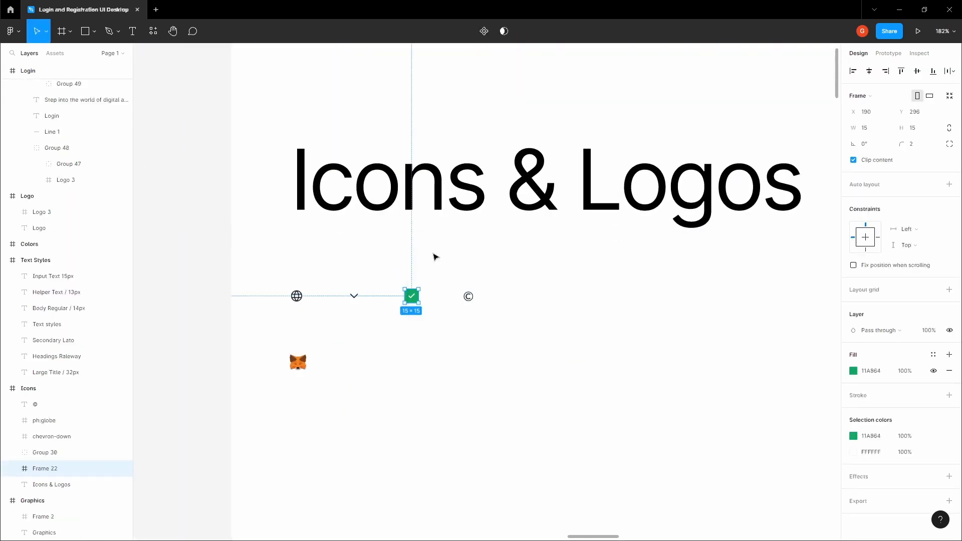
Paste the checkbox into the Login form frame and place it below the Password field at X 40, Y 602
{"action": "scroll", "coordinate": [428, 275], "scroll_direction": "down", "scroll_amount": 4}
{"action": "scroll", "coordinate": [305, 223], "scroll_direction": "down", "scroll_amount": 5}
{"action": "key", "text": "h"}
{"action": "left_click_drag", "start_coordinate": [300, 241], "coordinate": [487, 146]}
{"action": "left_click_drag", "start_coordinate": [320, 355], "coordinate": [752, 105]}
{"action": "scroll", "coordinate": [365, 372], "scroll_direction": "up", "scroll_amount": 3}
{"action": "scroll", "coordinate": [401, 381], "scroll_direction": "up", "scroll_amount": 3}
{"action": "key", "text": "v"}
{"action": "key", "text": "ctrl+v"}
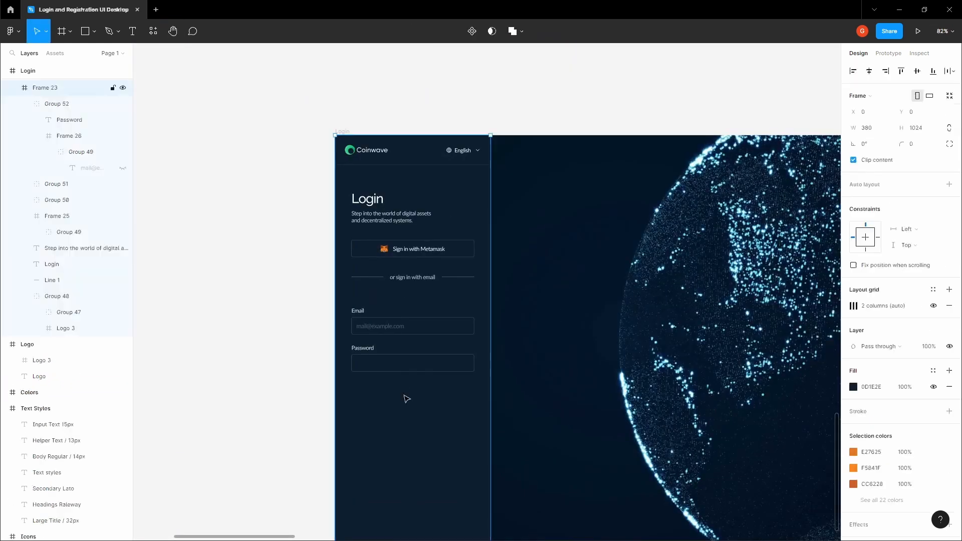
{"action": "scroll", "coordinate": [392, 314], "scroll_direction": "down", "scroll_amount": 2}
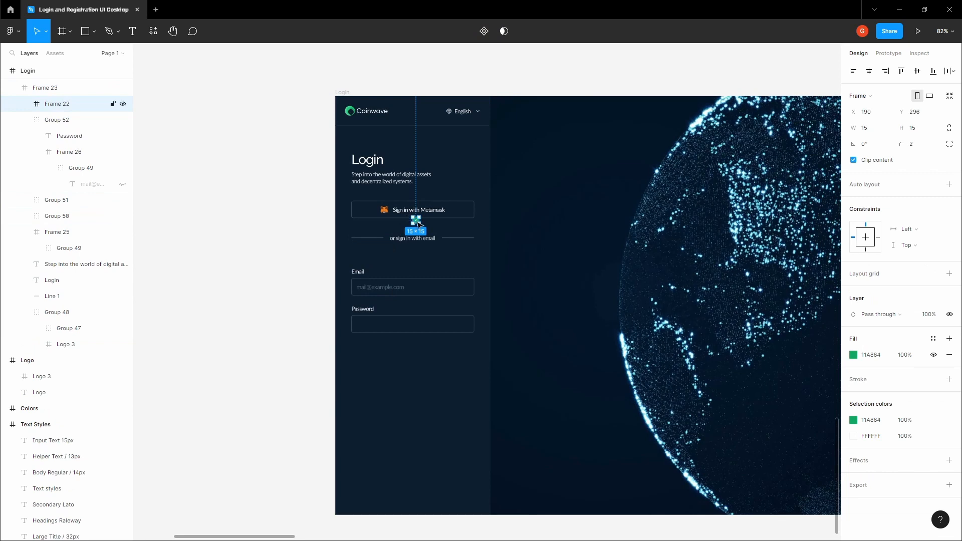
{"action": "left_click_drag", "start_coordinate": [418, 224], "coordinate": [355, 343]}
{"action": "scroll", "coordinate": [357, 350], "scroll_direction": "up", "scroll_amount": 5}
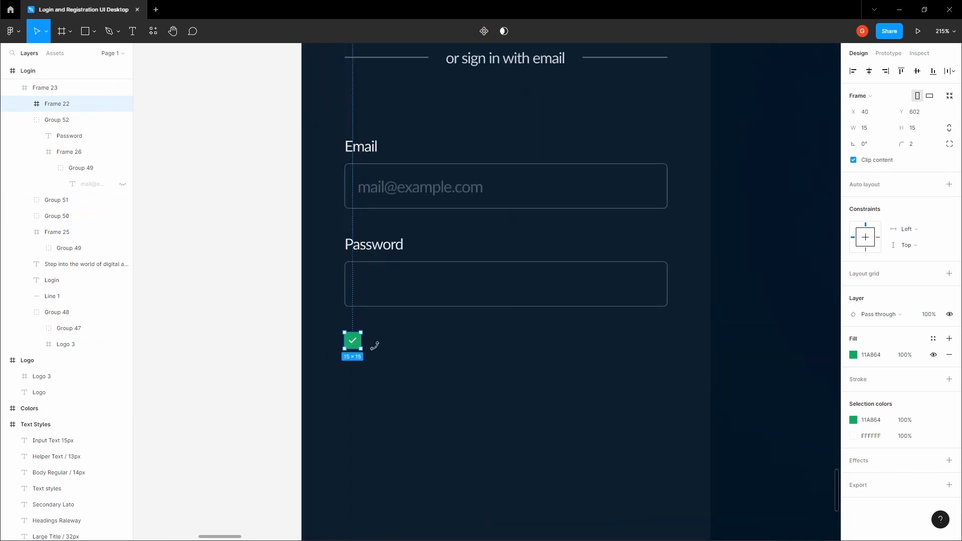
{"action": "key", "text": "Escape"}
Add the text "Remember me?" beside the checkbox and place it at X 77, Y 605
{"action": "scroll", "coordinate": [396, 346], "scroll_direction": "down", "scroll_amount": 2}
{"action": "key", "text": "t"}
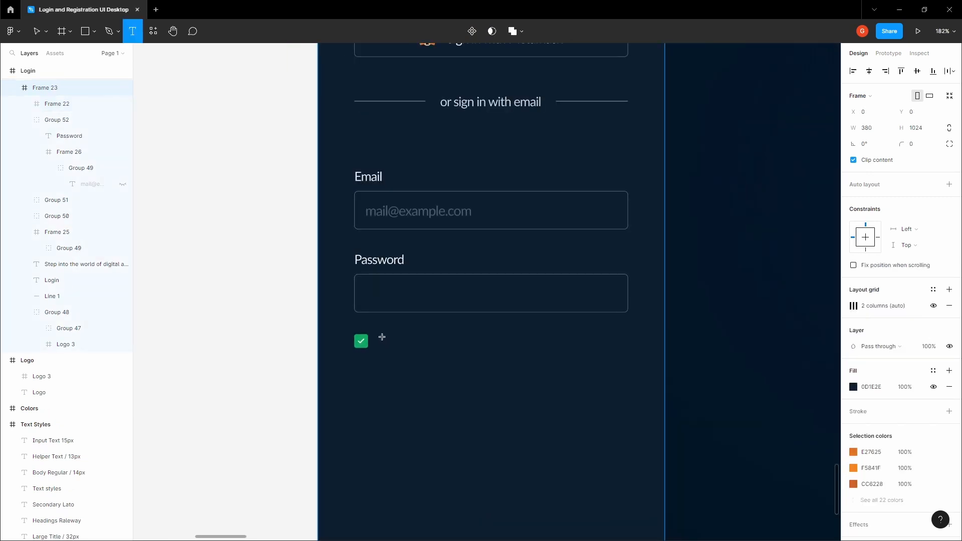
{"action": "left_click", "coordinate": [382, 338]}
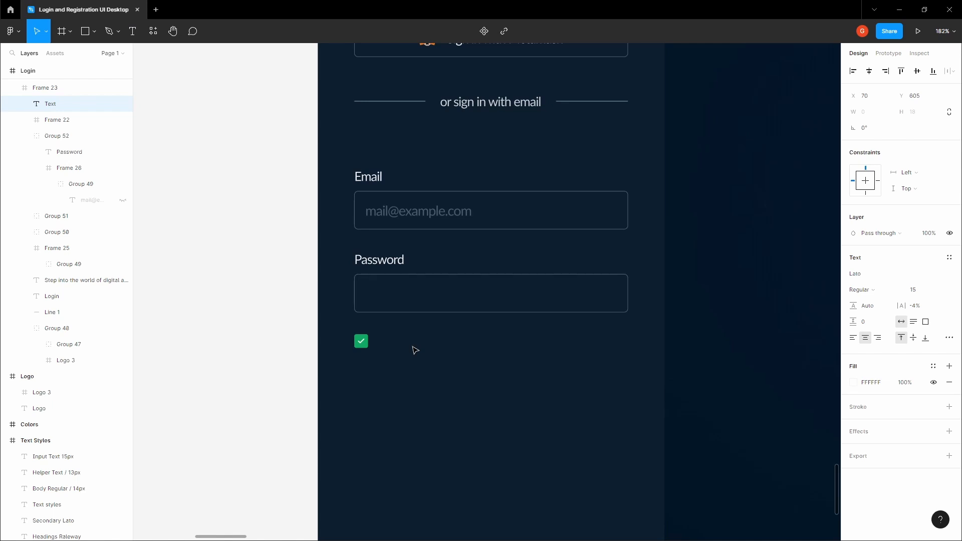
{"action": "type", "text": "remember"}
{"action": "key", "text": "ctrl+BackSpace"}
{"action": "type", "text": "Remember me?"}
{"action": "key", "text": "Escape"}
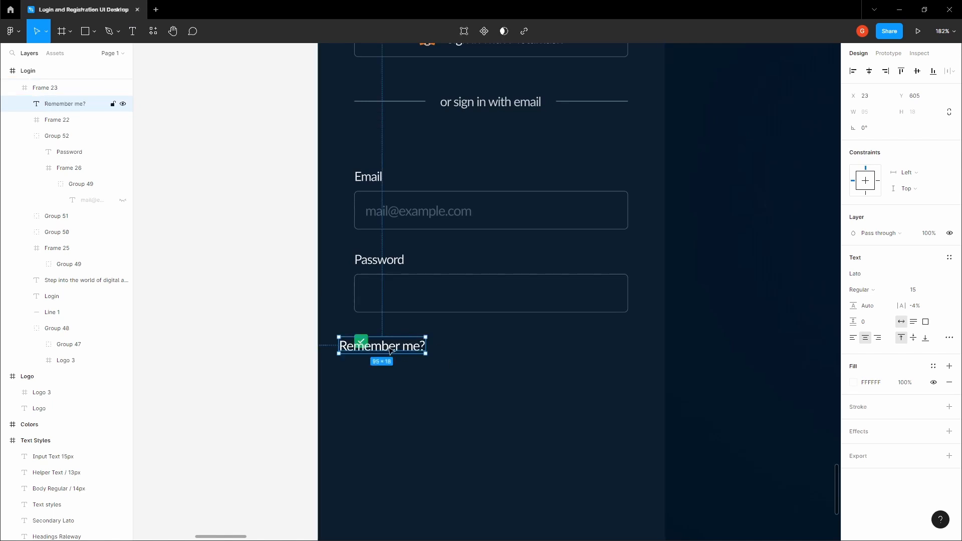
{"action": "left_click_drag", "start_coordinate": [423, 344], "coordinate": [473, 345]}
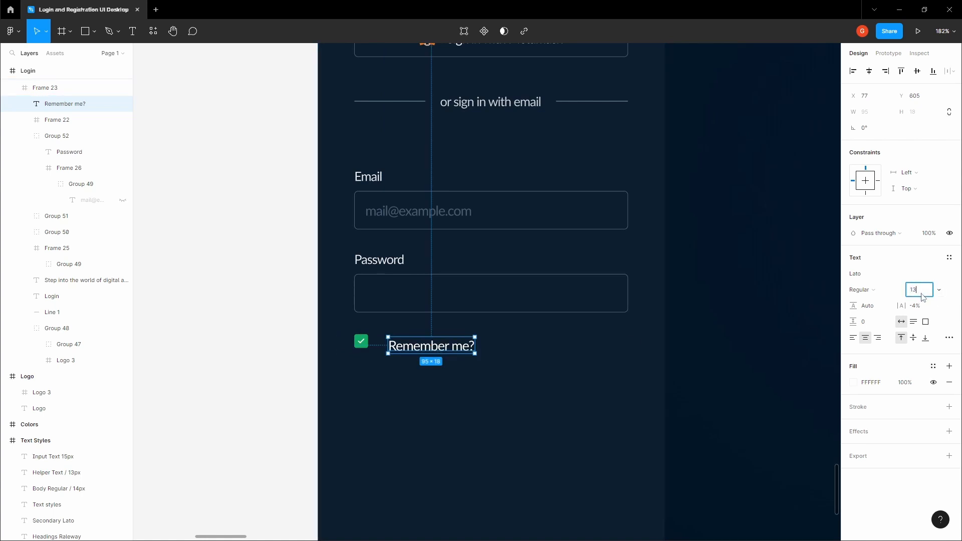
Set the "Remember me?" text to size 13 and give it the Password label's fill colour, EAEDF0
{"action": "key", "text": "Tab"}
{"action": "key", "text": "Tab"}
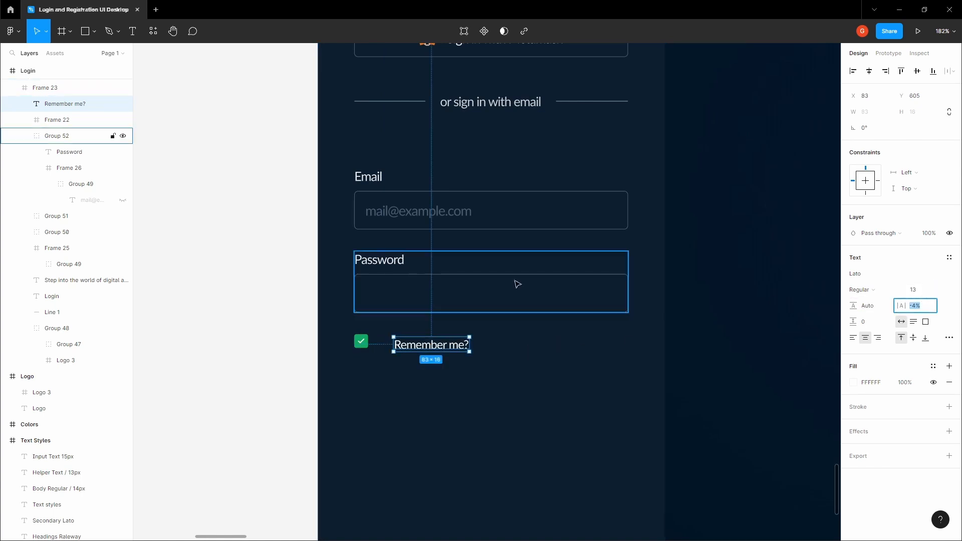
{"action": "scroll", "coordinate": [494, 156], "scroll_direction": "up", "scroll_amount": 2}
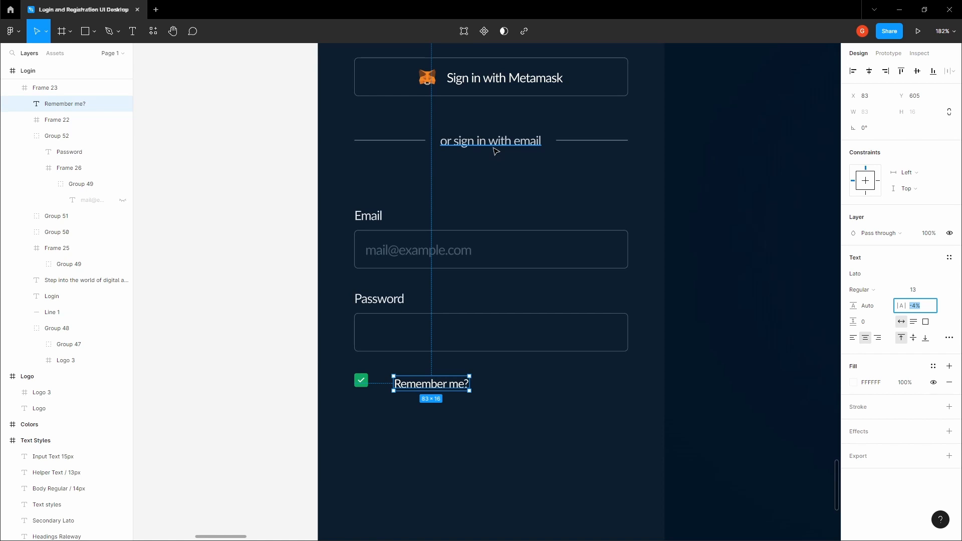
{"action": "left_click", "coordinate": [381, 299]}
{"action": "left_click", "coordinate": [890, 384]}
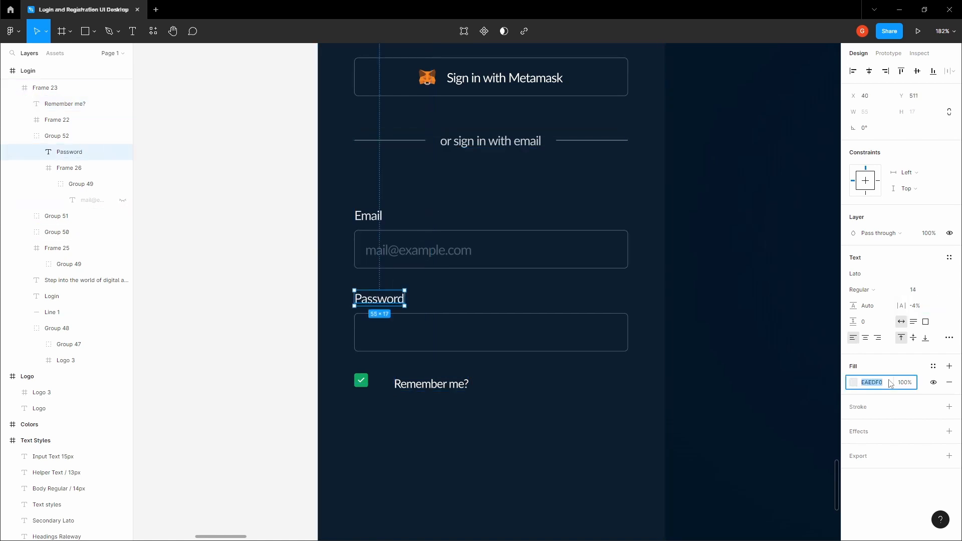
{"action": "left_click", "coordinate": [434, 391]}
{"action": "left_click", "coordinate": [874, 383]}
{"action": "key", "text": "ctrl+v"}
{"action": "left_click", "coordinate": [271, 356]}
Move the "Remember me?" text closer to the checkbox at X 71 and align their vertical centers
{"action": "key", "text": "space"}
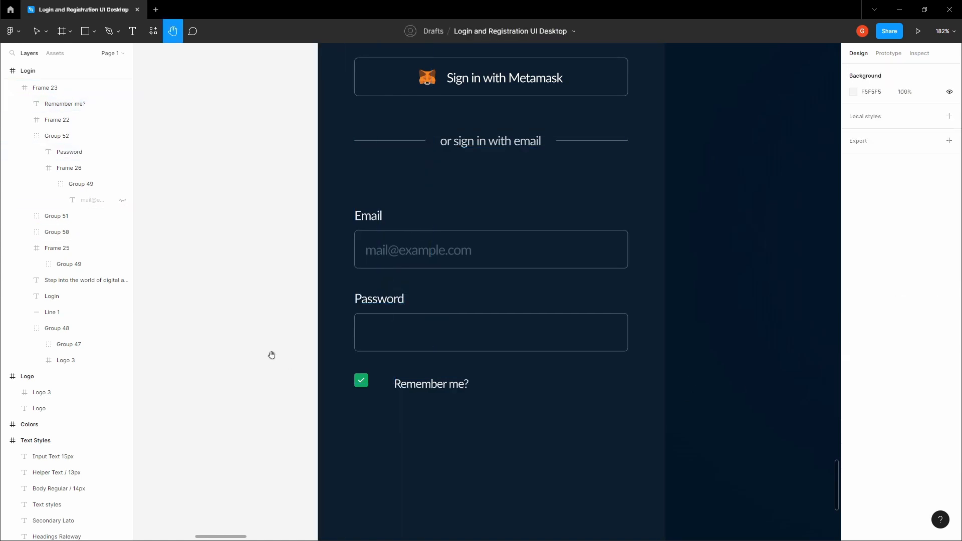
{"action": "scroll", "coordinate": [448, 382], "scroll_direction": "up", "scroll_amount": 3}
{"action": "left_click", "coordinate": [421, 385]}
{"action": "left_click_drag", "start_coordinate": [421, 385], "coordinate": [406, 385]}
{"action": "left_click", "coordinate": [332, 381], "text": "shift"}
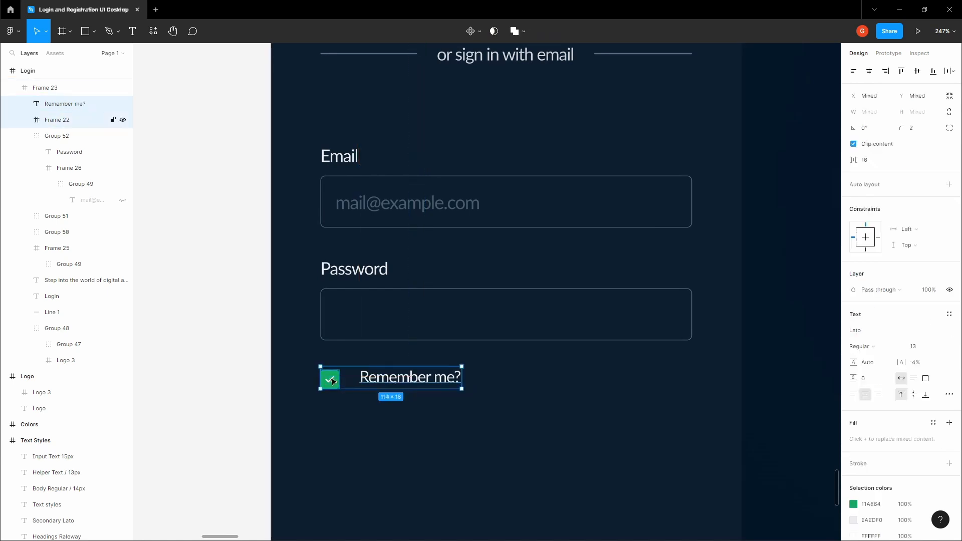
Nudge the "Remember me?" text to X 63, leaving an 8 px gap beside the checkbox
{"action": "left_click", "coordinate": [372, 384]}
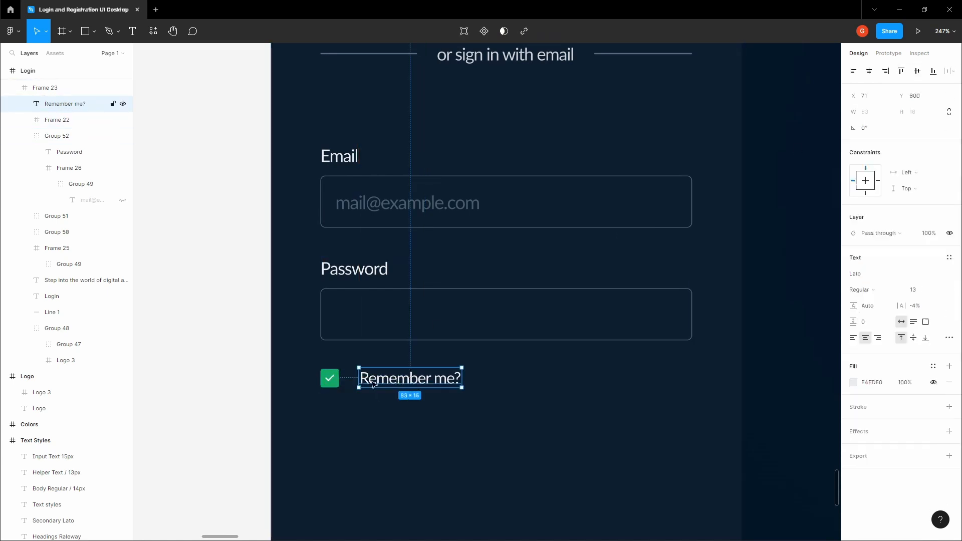
{"action": "key", "text": "Left"}
{"action": "key", "text": "Left"}
{"action": "key", "text": "Left"}
{"action": "key", "text": "Left"}
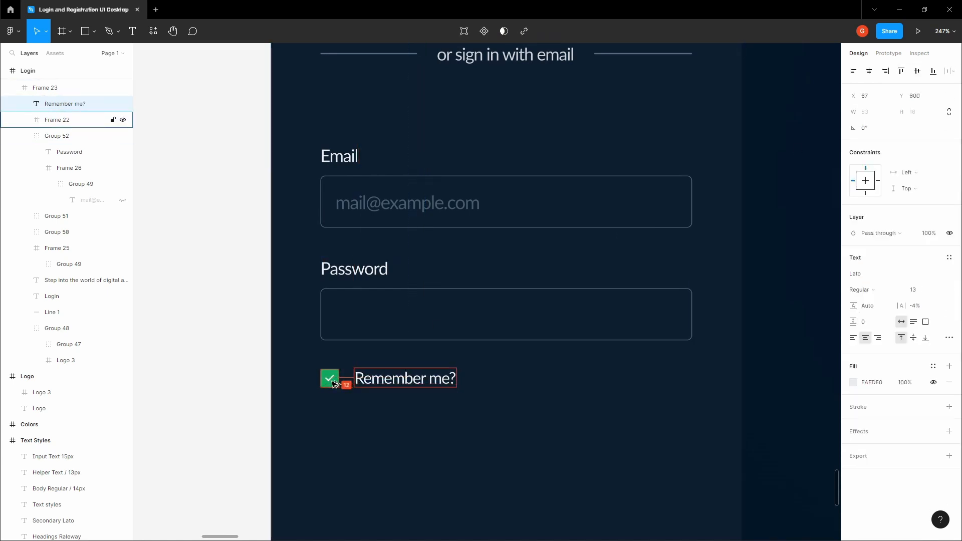
{"action": "key", "text": "Left"}
{"action": "key", "text": "Left"}
{"action": "key", "text": "Left"}
{"action": "key", "text": "Left"}
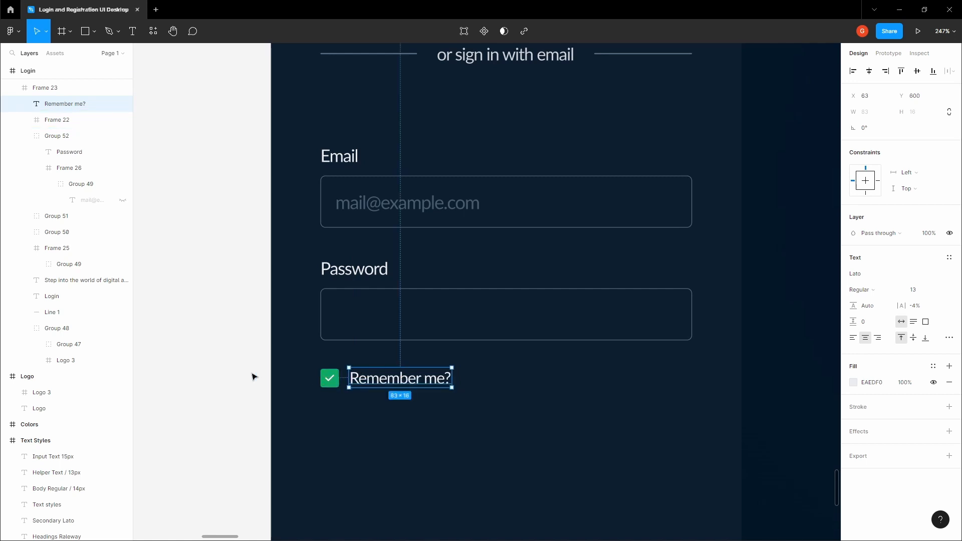
{"action": "left_click", "coordinate": [253, 375]}
Duplicate the "Remember me?" text at X 257, flush with the Password field's right edge, and right-align the copy's text
{"action": "left_click_drag", "start_coordinate": [329, 379], "coordinate": [286, 360]}
{"action": "scroll", "coordinate": [286, 361], "scroll_direction": "down", "scroll_amount": 1}
{"action": "left_click", "coordinate": [356, 365]}
{"action": "left_click_drag", "start_coordinate": [362, 364], "coordinate": [571, 365]}
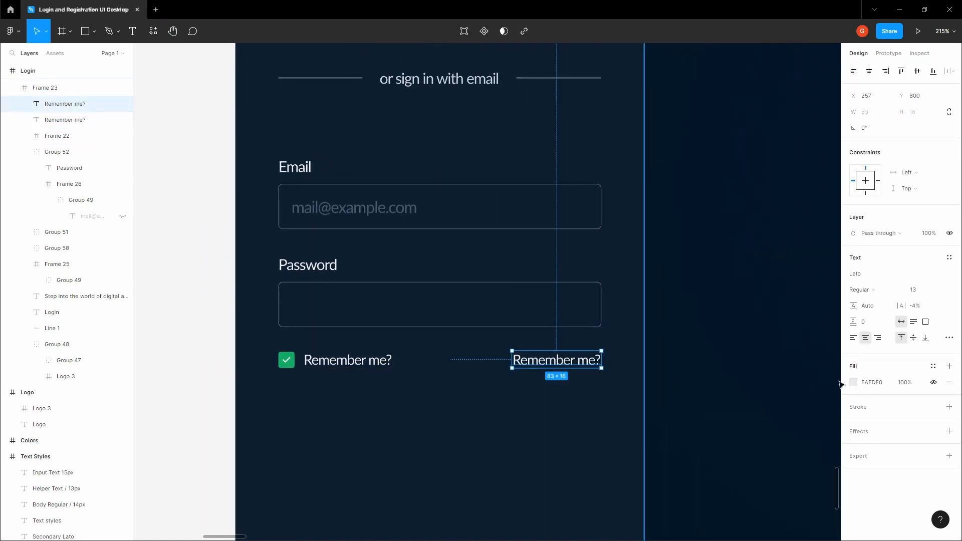
{"action": "left_click", "coordinate": [878, 339]}
Change the duplicated text to "Forgot password?"
{"action": "double_click", "coordinate": [571, 362]}
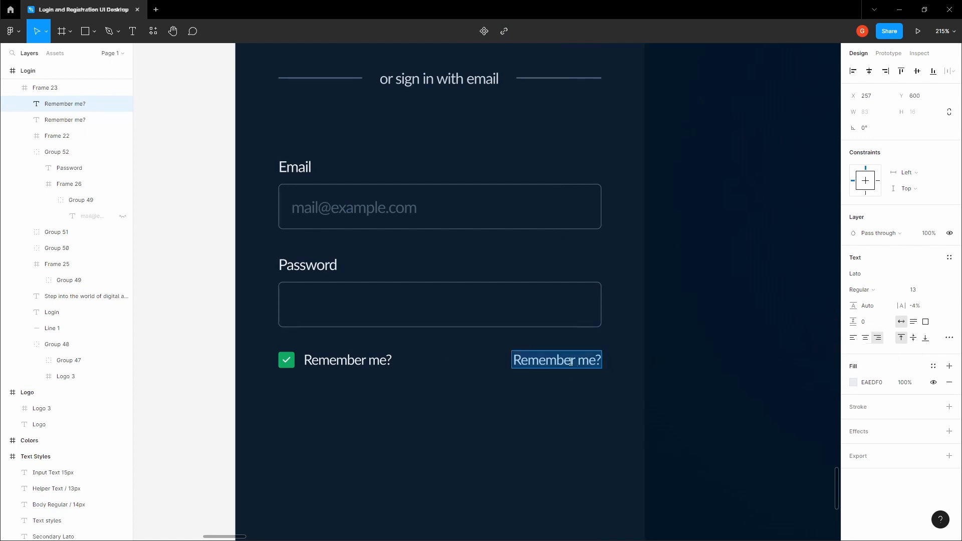
{"action": "type", "text": "Forgot password?"}
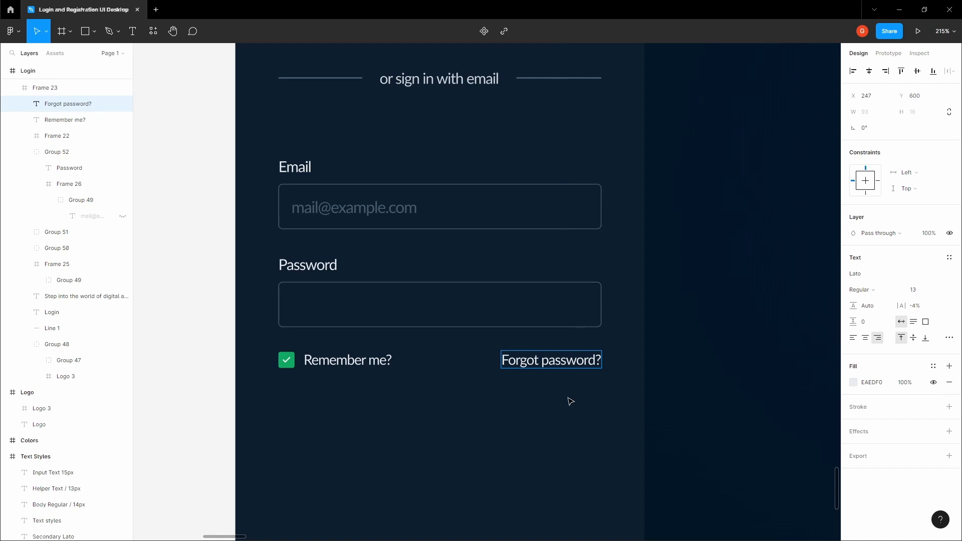
{"action": "key", "text": "Escape"}
Fill the "Forgot password?" text with the green 11A864 sampled from the checkbox
{"action": "left_click", "coordinate": [854, 383]}
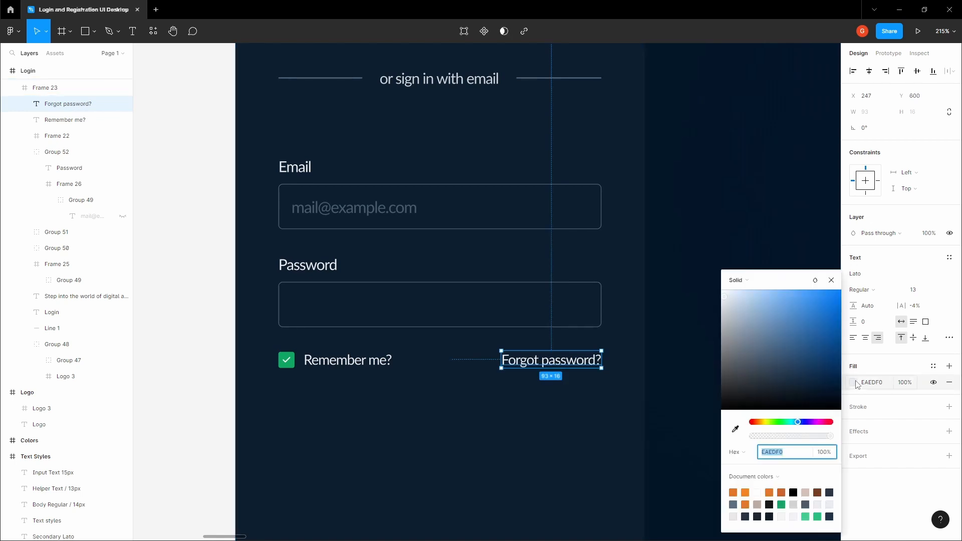
{"action": "left_click", "coordinate": [736, 428]}
{"action": "scroll", "coordinate": [315, 371], "scroll_direction": "up", "scroll_amount": 5}
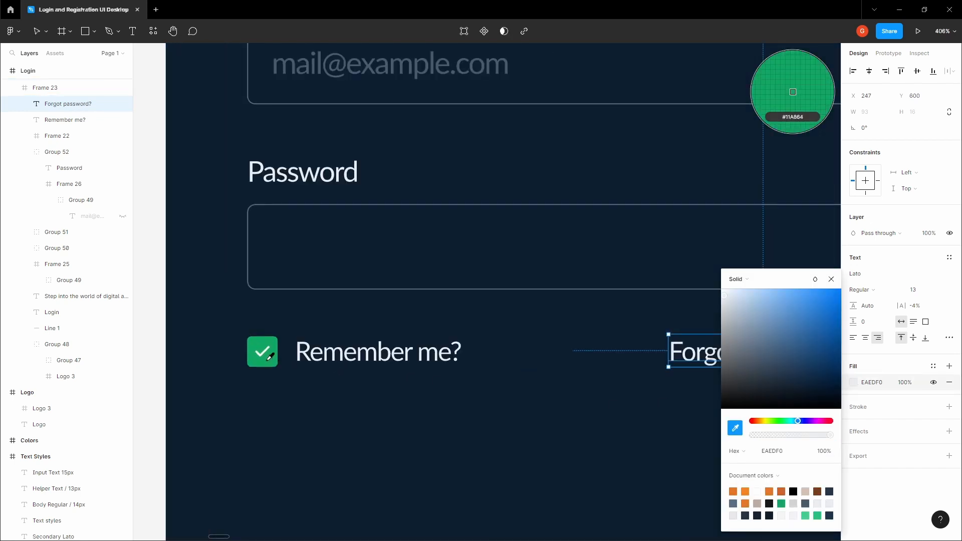
{"action": "left_click", "coordinate": [272, 358]}
{"action": "scroll", "coordinate": [271, 359], "scroll_direction": "down", "scroll_amount": 8}
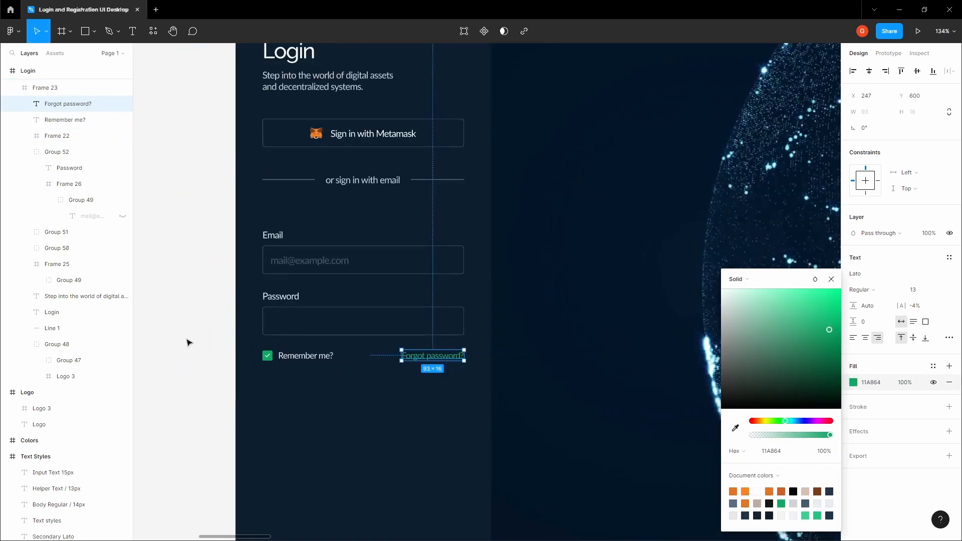
{"action": "left_click", "coordinate": [189, 342]}
Group the "Remember me?" text together with its checkbox
{"action": "key", "text": "space"}
{"action": "left_click_drag", "start_coordinate": [274, 328], "coordinate": [322, 337]}
{"action": "scroll", "coordinate": [302, 345], "scroll_direction": "up", "scroll_amount": 2}
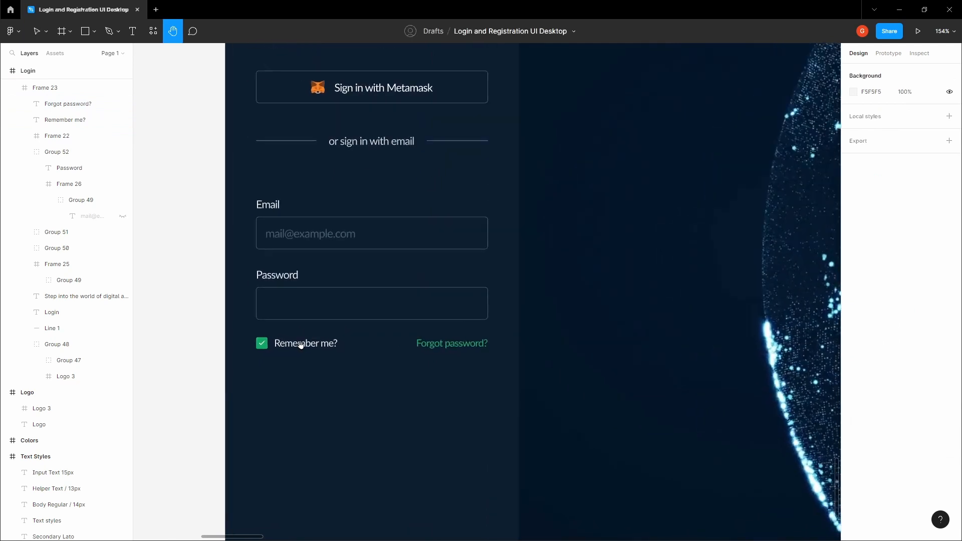
{"action": "left_click", "coordinate": [299, 344]}
{"action": "left_click", "coordinate": [264, 346], "text": "shift"}
{"action": "key", "text": "ctrl+g"}
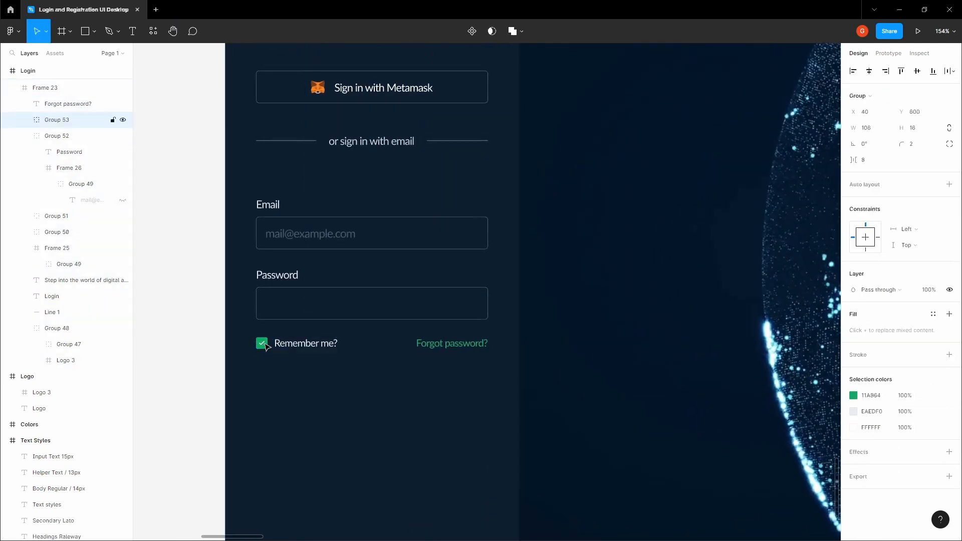
Group the "Forgot password?" text with the "Remember me?" checkbox group into a single row
{"action": "left_click", "coordinate": [453, 346], "text": "shift"}
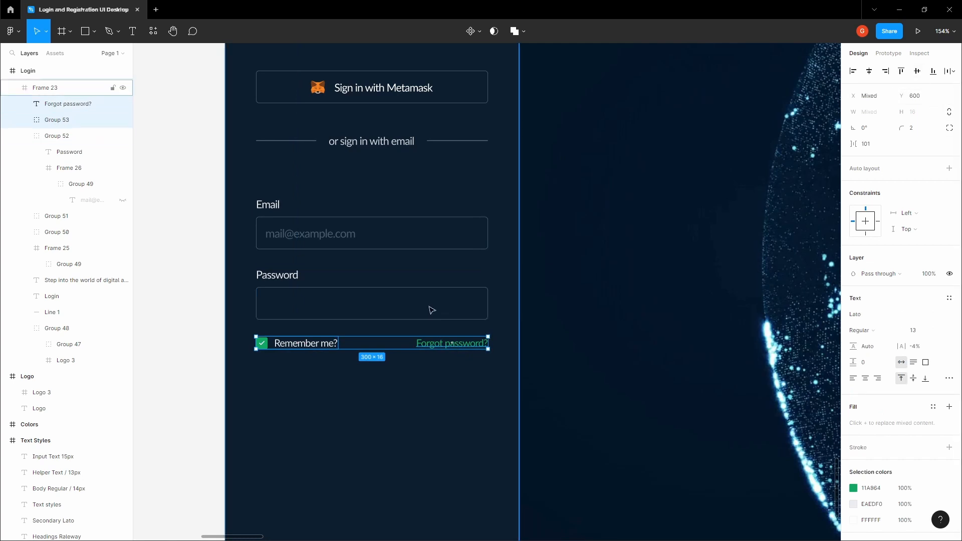
{"action": "key", "text": "ctrl+g"}
{"action": "left_click", "coordinate": [186, 354]}
{"action": "key", "text": "space"}
{"action": "left_click_drag", "start_coordinate": [233, 343], "coordinate": [239, 339]}
{"action": "left_click", "coordinate": [325, 337]}
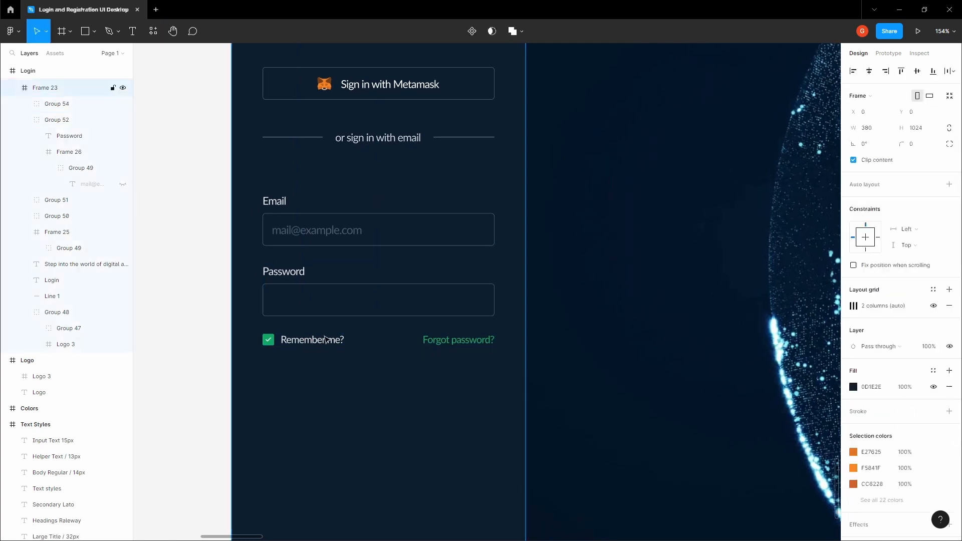
Move the "Remember me?" and "Forgot password?" row up to Y 590, 12 px below the Password field
{"action": "left_click", "coordinate": [325, 340]}
{"action": "key", "text": "alt"}
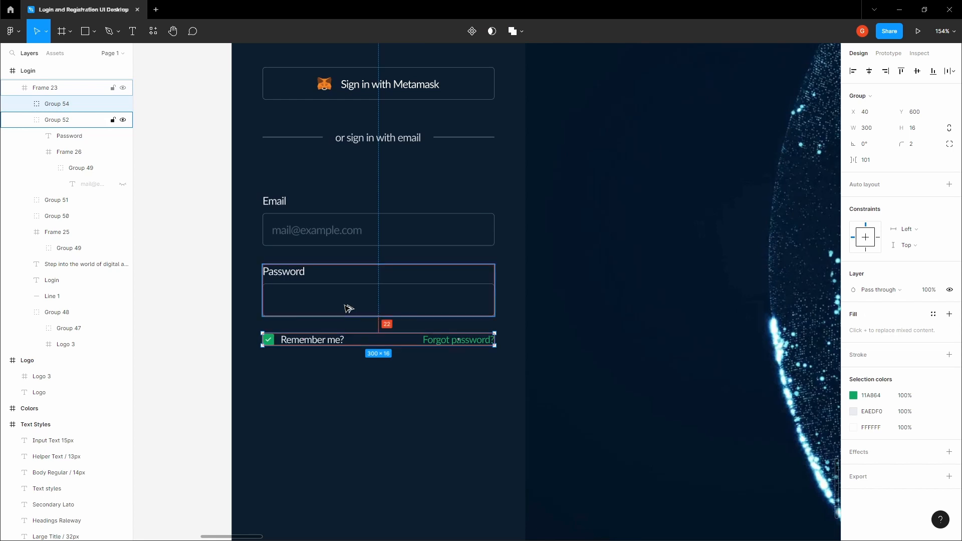
{"action": "key", "text": "Up"}
{"action": "key", "text": "Up"}
{"action": "key", "text": "Up"}
{"action": "key", "text": "Up"}
{"action": "key", "text": "Up"}
{"action": "key", "text": "Up"}
{"action": "key", "text": "Up"}
{"action": "key", "text": "Up"}
{"action": "key", "text": "Up"}
{"action": "key", "text": "Up"}
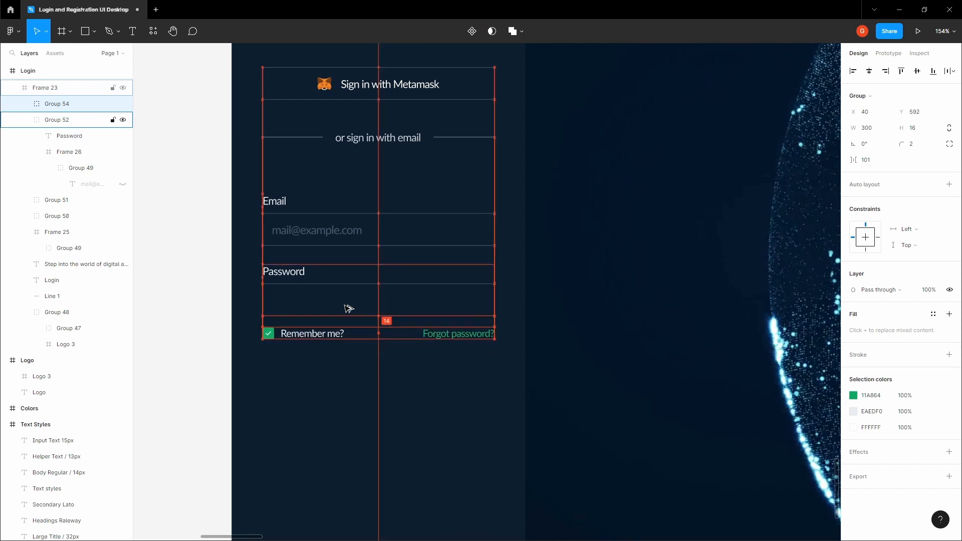
{"action": "key", "text": "alt"}
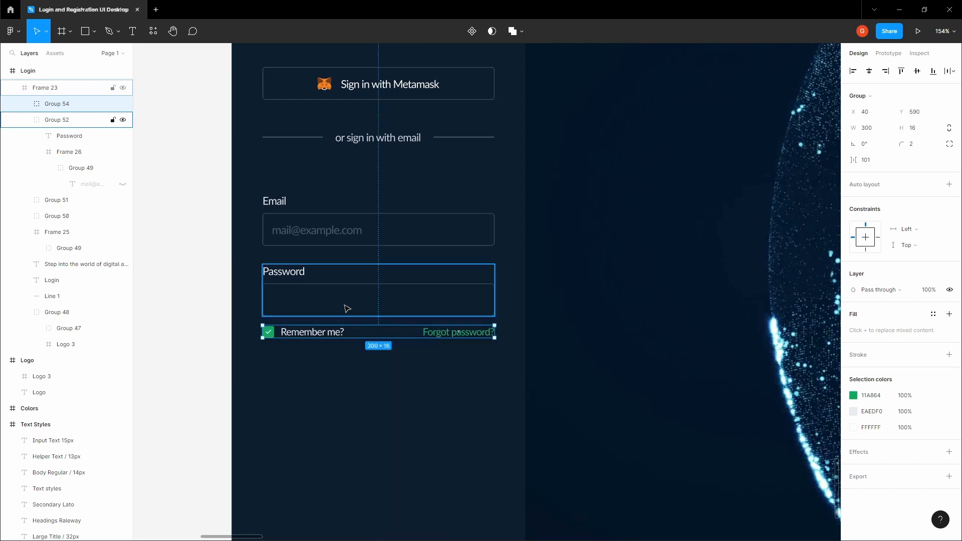
{"action": "key", "text": "Up"}
{"action": "key", "text": "Up"}
{"action": "key", "text": "Up"}
{"action": "key", "text": "Up"}
{"action": "scroll", "coordinate": [351, 306], "scroll_direction": "down", "scroll_amount": 1}
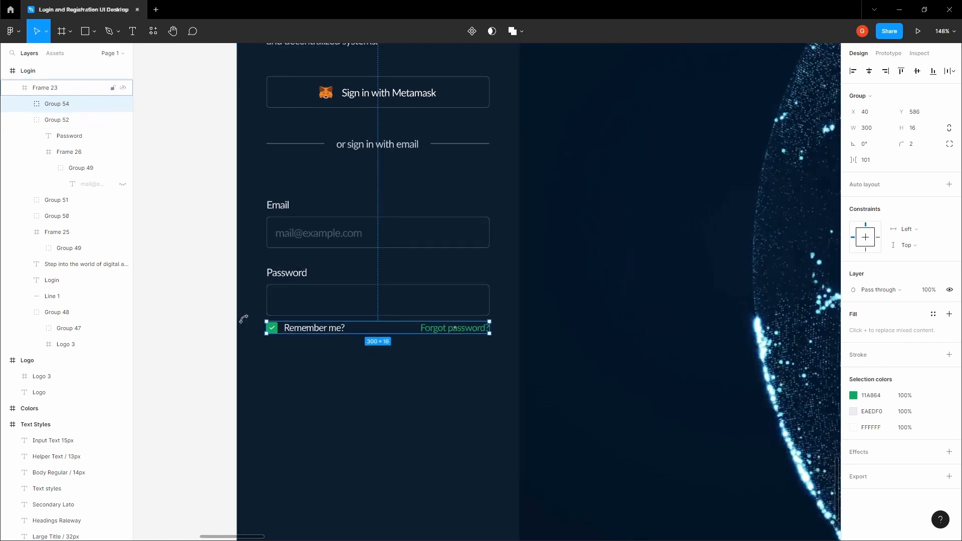
{"action": "left_click", "coordinate": [184, 324]}
{"action": "double_click", "coordinate": [314, 329]}
{"action": "key", "text": "alt"}
{"action": "key", "text": "Down"}
{"action": "key", "text": "Down"}
{"action": "key", "text": "Down"}
{"action": "key", "text": "Down"}
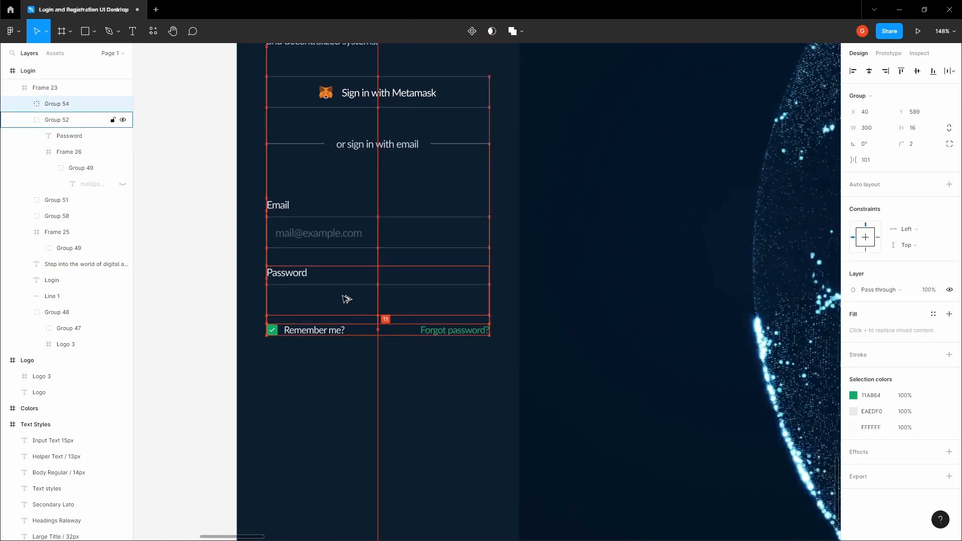
{"action": "left_click", "coordinate": [229, 284]}
Show the two-column layout grid on the login panel frame
{"action": "key", "text": "space"}
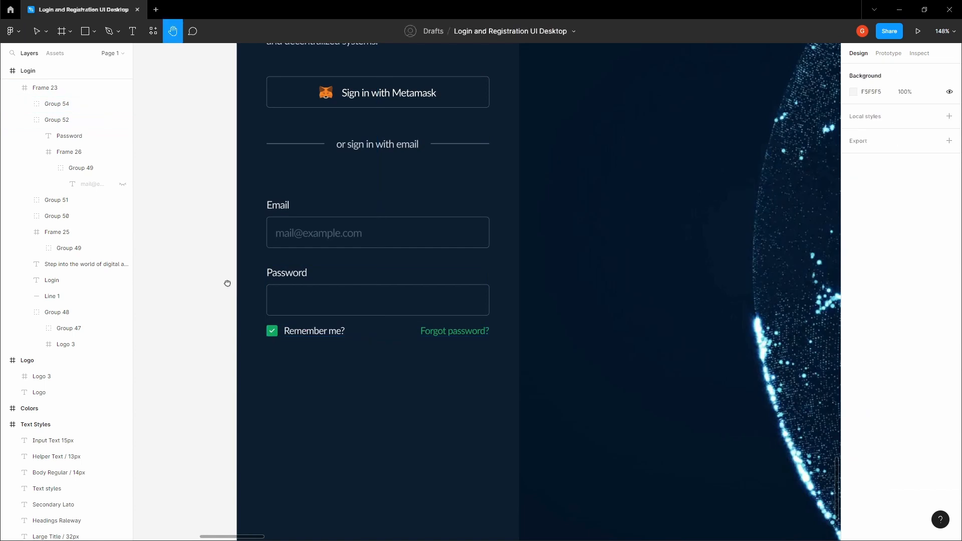
{"action": "left_click_drag", "start_coordinate": [280, 355], "coordinate": [283, 300]}
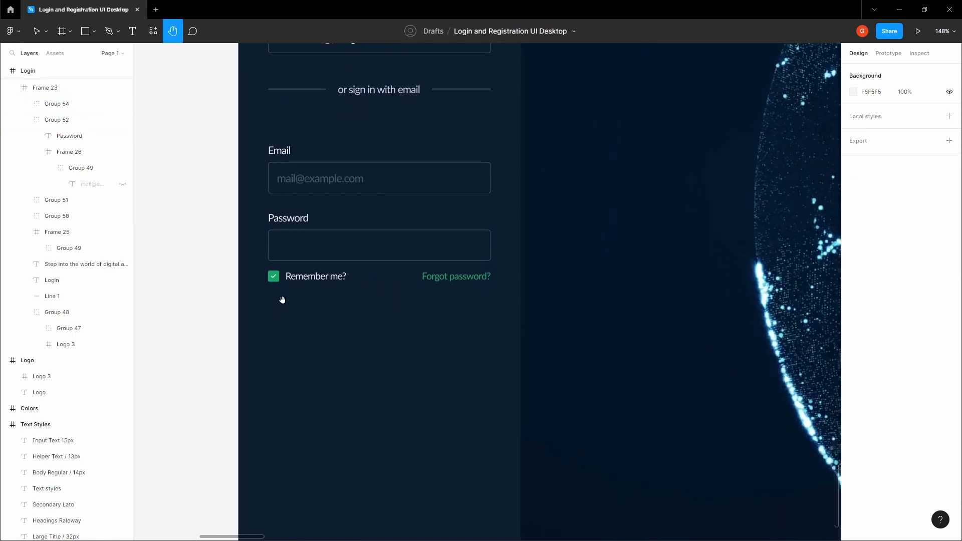
{"action": "left_click", "coordinate": [296, 273]}
{"action": "key", "text": "f"}
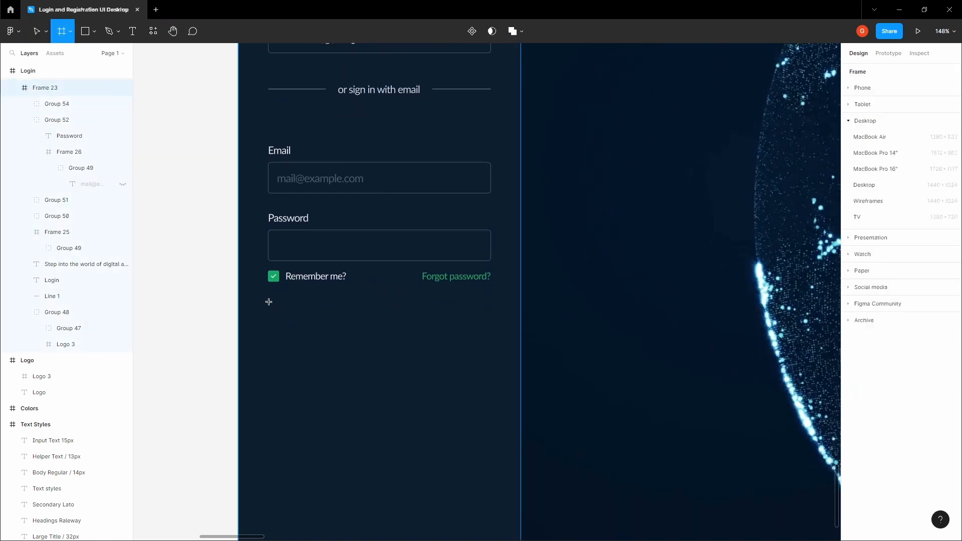
{"action": "left_click", "coordinate": [204, 276]}
{"action": "key", "text": "ctrl+z"}
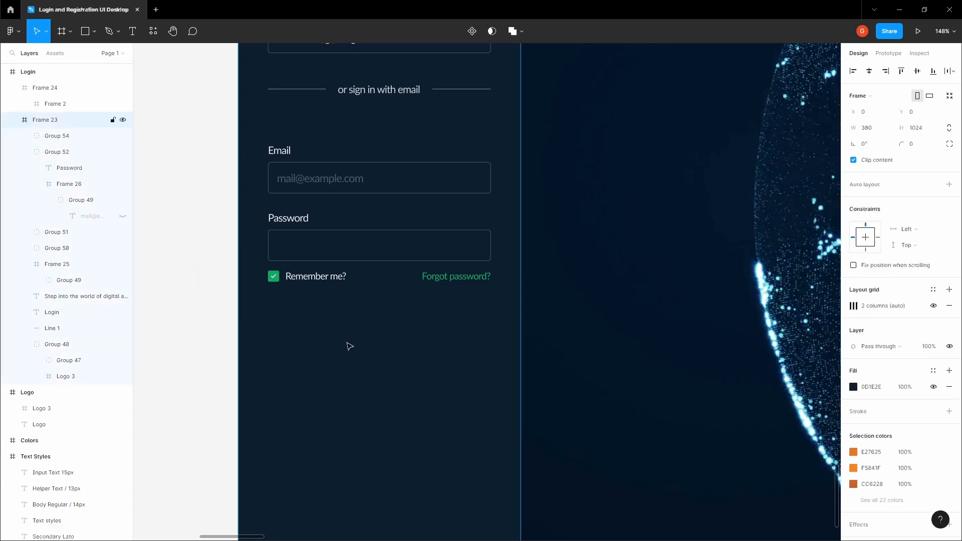
{"action": "key", "text": "shift+g"}
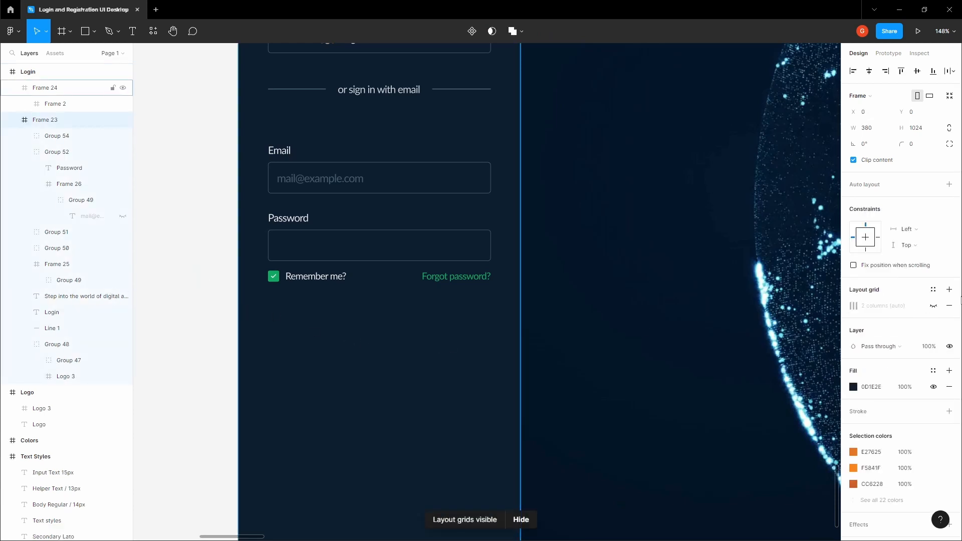
{"action": "left_click", "coordinate": [933, 306]}
Draw a 300-wide frame about 58 high across both grid columns below the "Remember me?" row, and set its height to 42
{"action": "key", "text": "f"}
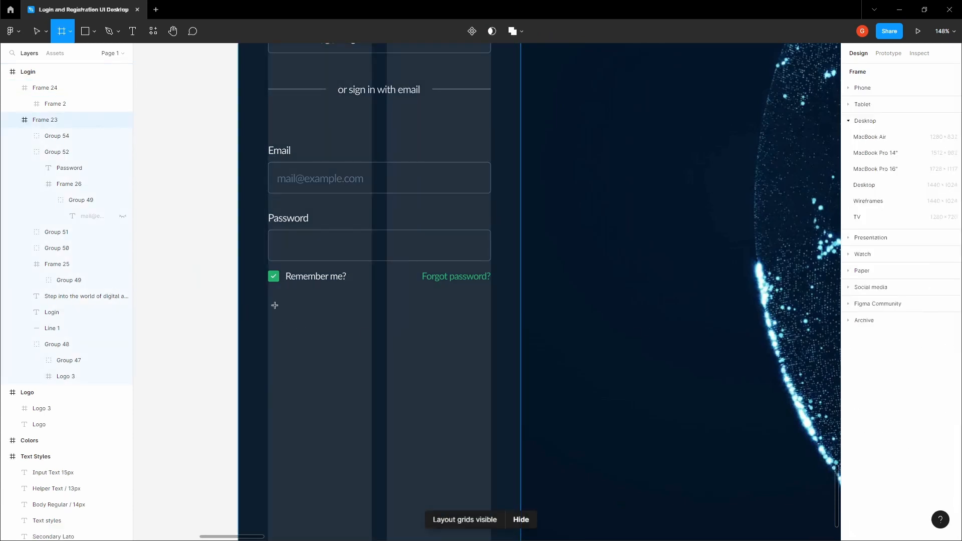
{"action": "scroll", "coordinate": [273, 303], "scroll_direction": "up", "scroll_amount": 3}
{"action": "left_click_drag", "start_coordinate": [266, 307], "coordinate": [569, 366]}
{"action": "scroll", "coordinate": [265, 328], "scroll_direction": "up", "scroll_amount": 3}
{"action": "scroll", "coordinate": [346, 338], "scroll_direction": "down", "scroll_amount": 3}
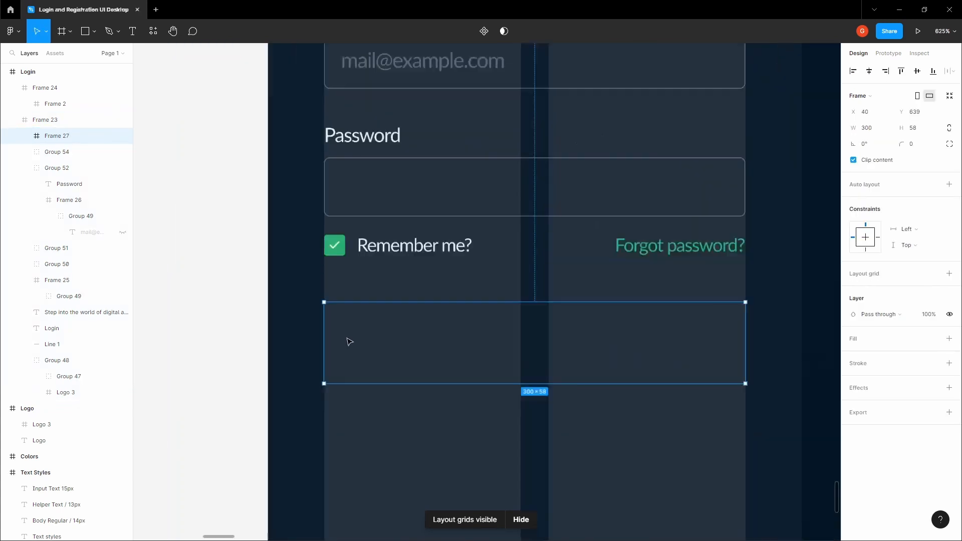
{"action": "left_click", "coordinate": [915, 134]}
{"action": "type", "text": "42"}
{"action": "key", "text": "Tab"}
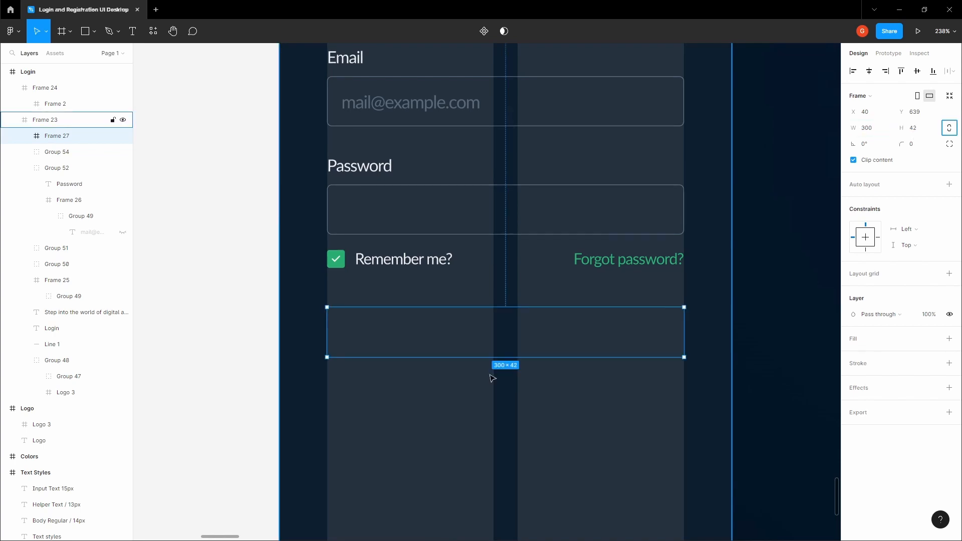
Fill the new 300 × 42 frame with the green 11A864 sampled from the checkbox
{"action": "left_click", "coordinate": [949, 338]}
{"action": "left_click", "coordinate": [856, 355]}
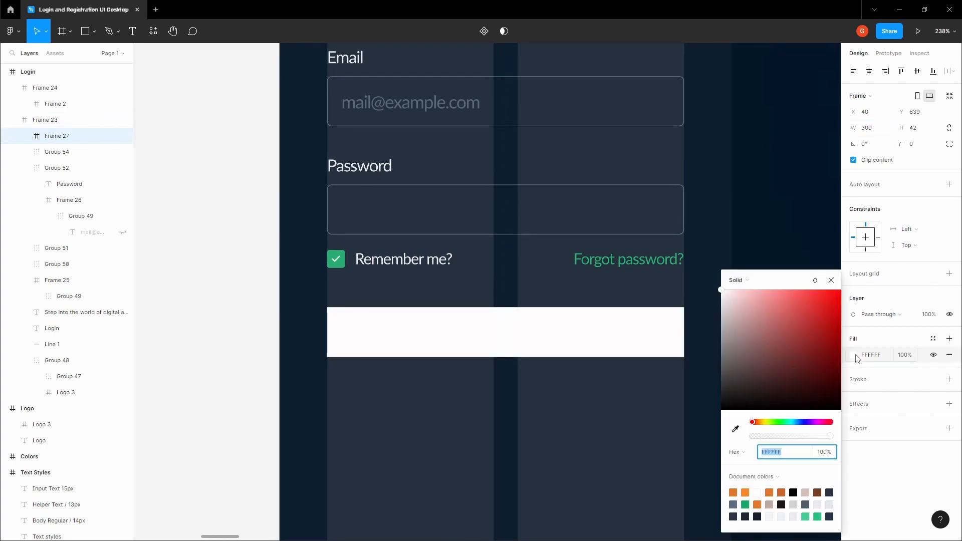
{"action": "left_click", "coordinate": [736, 429]}
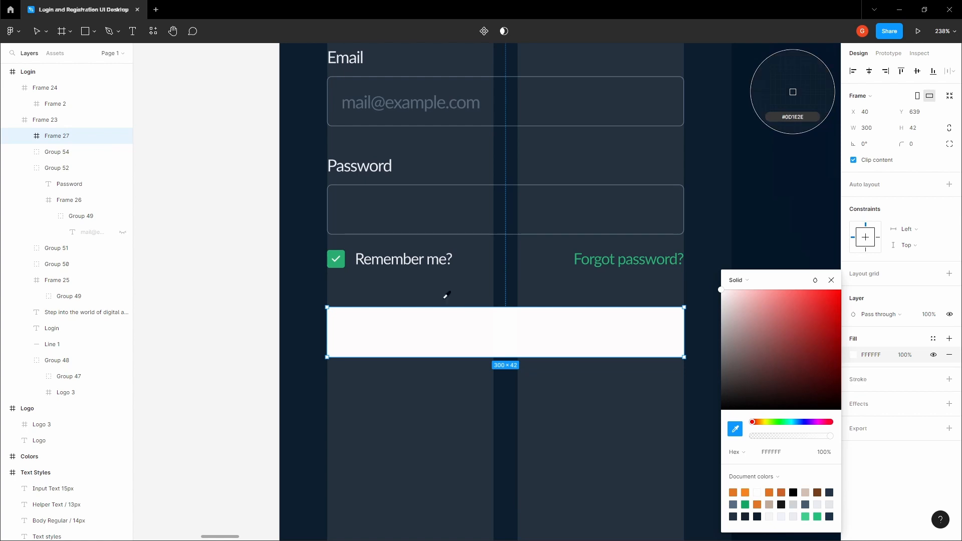
{"action": "left_click", "coordinate": [345, 260]}
{"action": "left_click", "coordinate": [253, 286]}
Set the green button frame's corner radius to 4
{"action": "scroll", "coordinate": [384, 329], "scroll_direction": "right", "scroll_amount": 2}
{"action": "left_click", "coordinate": [438, 344]}
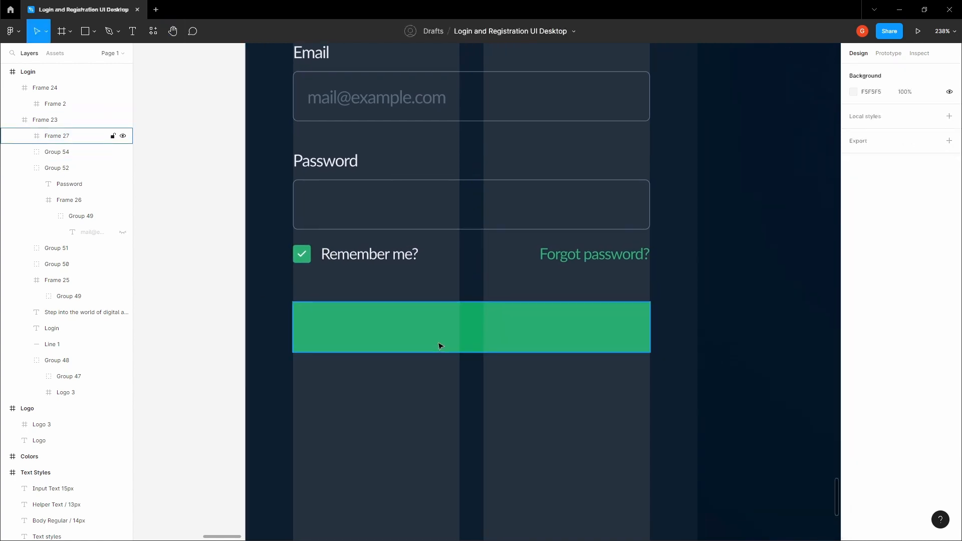
{"action": "type", "text": "4"}
{"action": "key", "text": "Tab"}
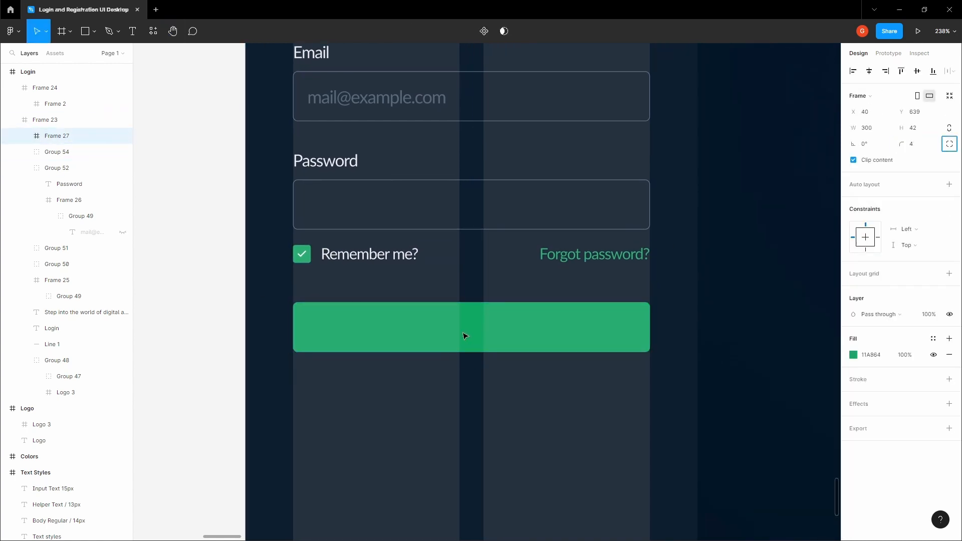
Add the text "Login" inside the green button frame
{"action": "scroll", "coordinate": [467, 335], "scroll_direction": "up", "scroll_amount": 2}
{"action": "key", "text": "t"}
{"action": "left_click", "coordinate": [448, 320]}
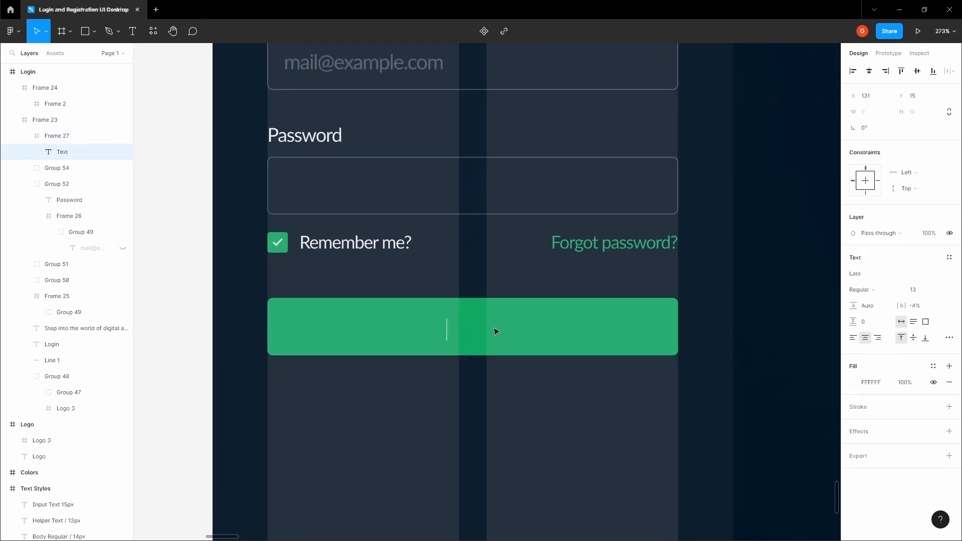
{"action": "key", "text": "Escape"}
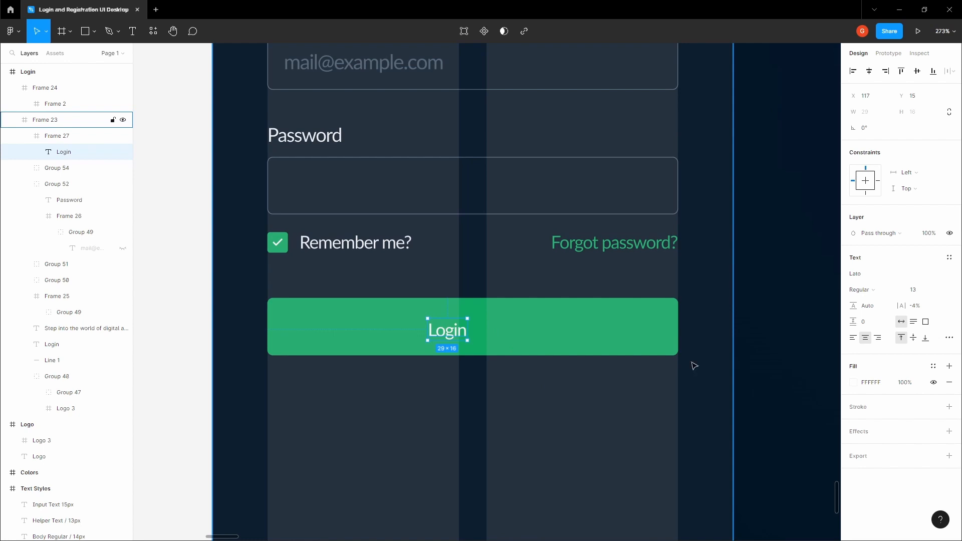
Set the button's "Login" text to Medium weight, size 14 and Auto line height
{"action": "left_click", "coordinate": [875, 290]}
{"action": "left_click", "coordinate": [876, 303]}
{"action": "left_click", "coordinate": [924, 294]}
{"action": "type", "text": "14"}
{"action": "key", "text": "Tab"}
{"action": "type", "text": "Au"}
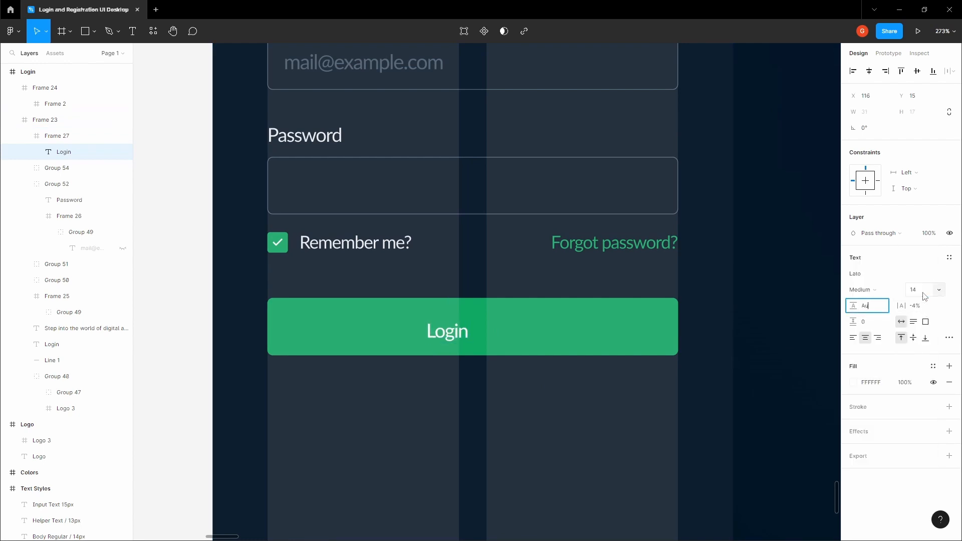
{"action": "type", "text": "to"}
{"action": "key", "text": "Tab"}
Change the button's "Login" text to SemiBold and center it horizontally and vertically within the button
{"action": "left_click", "coordinate": [718, 417]}
{"action": "left_click", "coordinate": [457, 331], "text": "ctrl"}
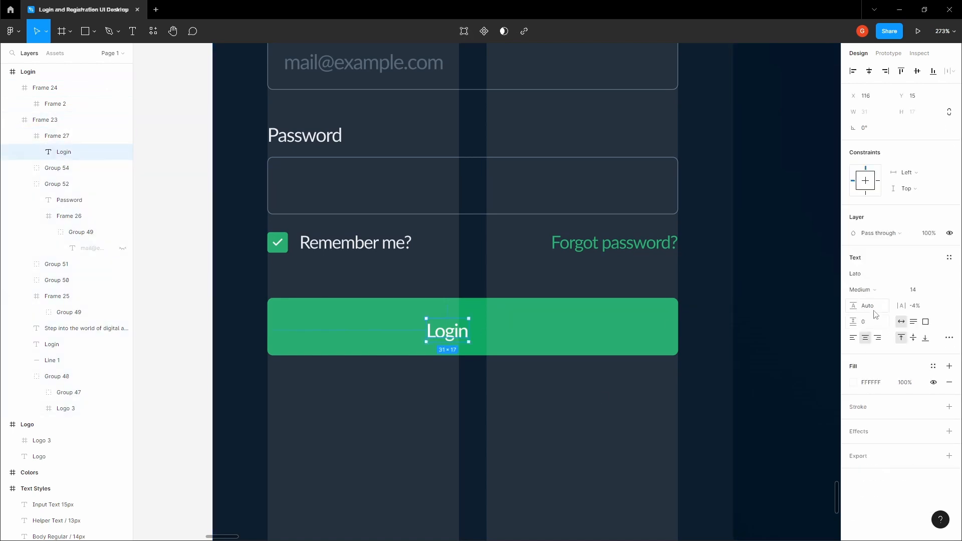
{"action": "left_click", "coordinate": [877, 292]}
{"action": "left_click", "coordinate": [880, 308]}
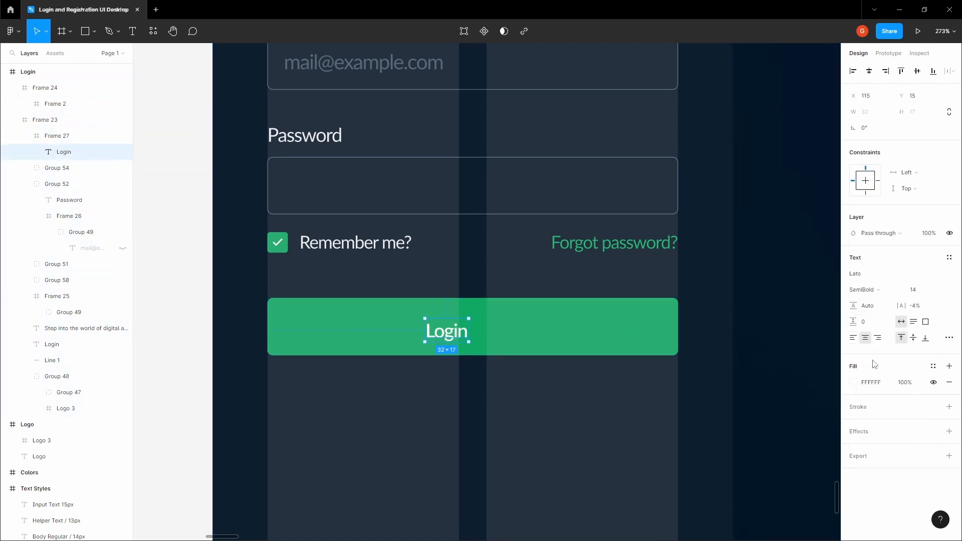
{"action": "left_click", "coordinate": [870, 71]}
{"action": "left_click", "coordinate": [919, 74]}
Move the Login button up to Y 638, 32 px below the "Remember me?" row, and check the row's spacing to the Password field
{"action": "left_click", "coordinate": [589, 318]}
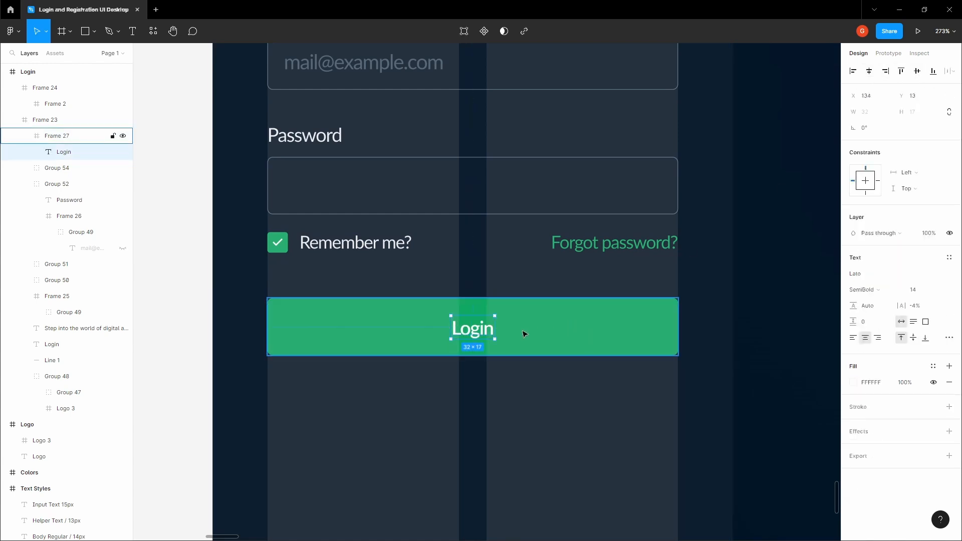
{"action": "scroll", "coordinate": [524, 334], "scroll_direction": "down", "scroll_amount": 3}
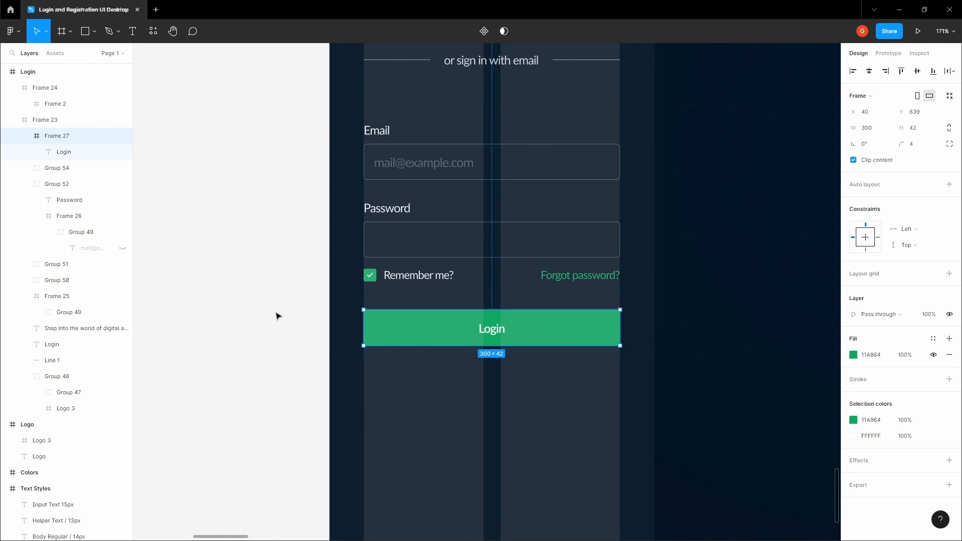
{"action": "scroll", "coordinate": [278, 315], "scroll_direction": "down", "scroll_amount": 5}
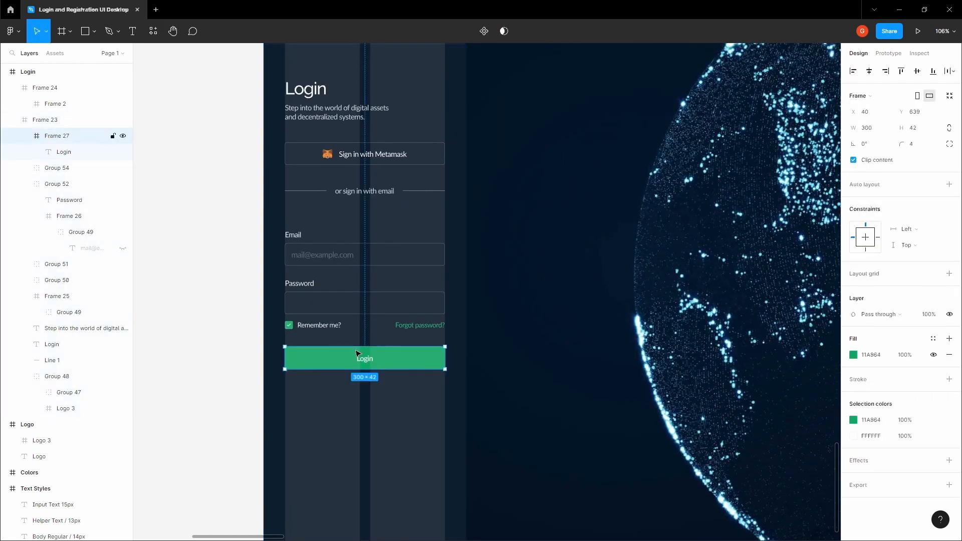
{"action": "scroll", "coordinate": [357, 354], "scroll_direction": "up", "scroll_amount": 2}
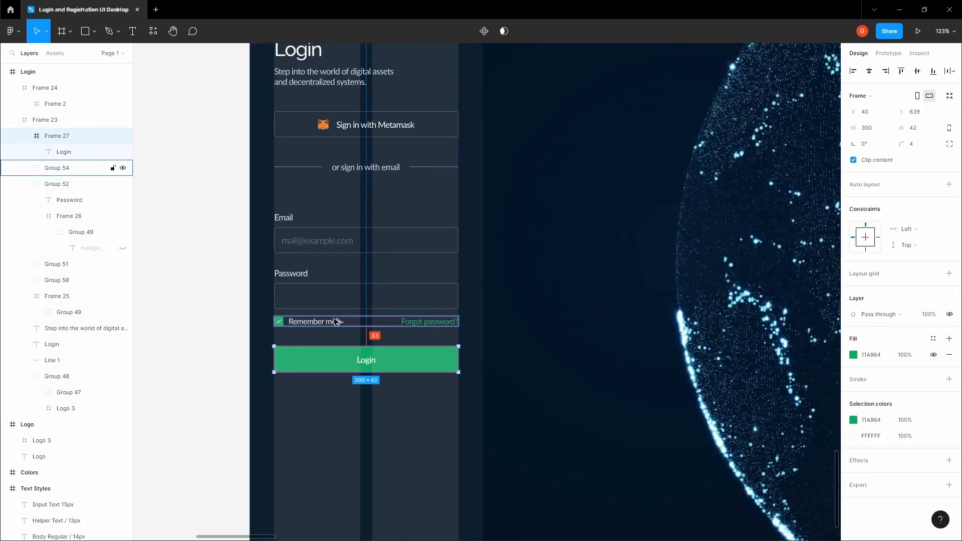
{"action": "key", "text": "Up"}
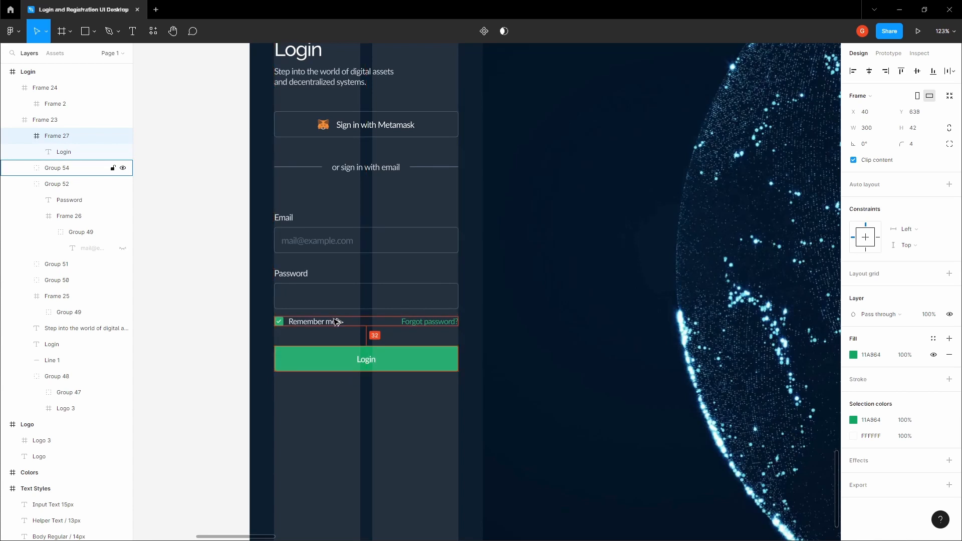
{"action": "left_click", "coordinate": [338, 322]}
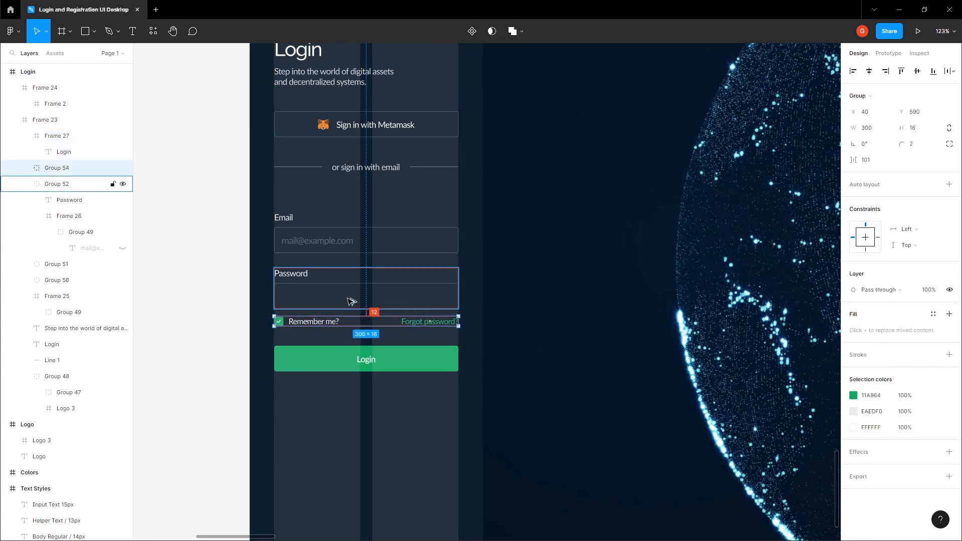
Add the text "Not registered yet ? Create an account" below the green Login button
{"action": "left_click", "coordinate": [207, 314]}
{"action": "left_click_drag", "start_coordinate": [207, 314], "coordinate": [206, 279]}
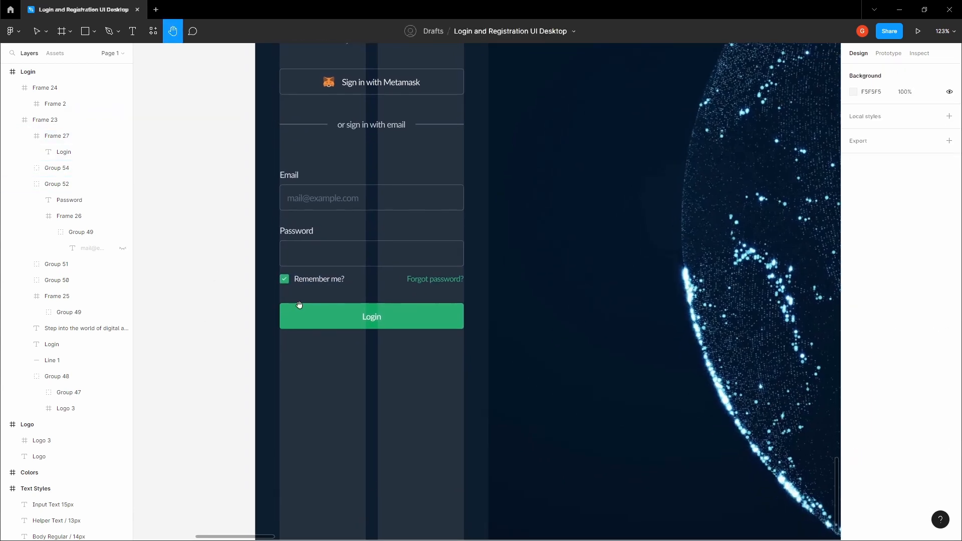
{"action": "key", "text": "v"}
{"action": "scroll", "coordinate": [294, 351], "scroll_direction": "up", "scroll_amount": 5}
{"action": "key", "text": "t"}
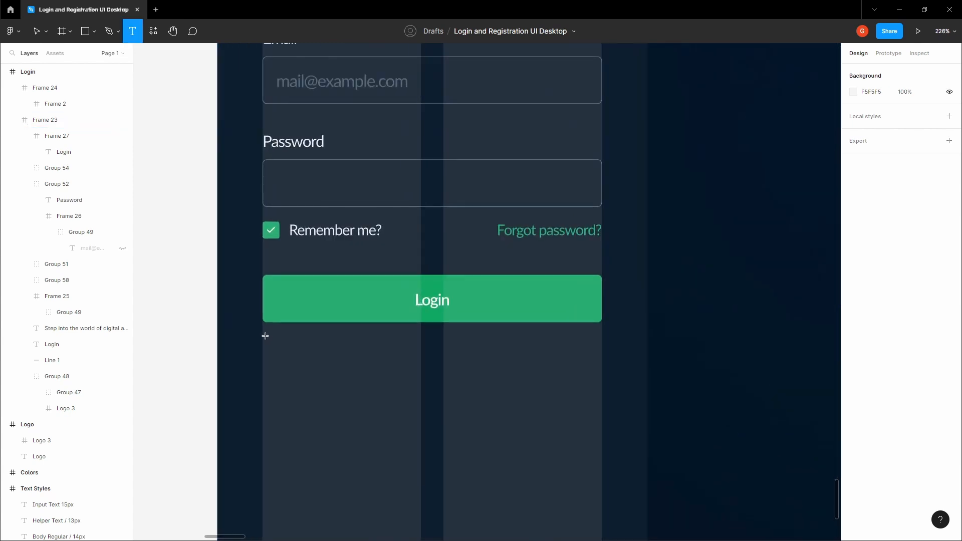
{"action": "left_click", "coordinate": [265, 336]}
{"action": "type", "text": "No"}
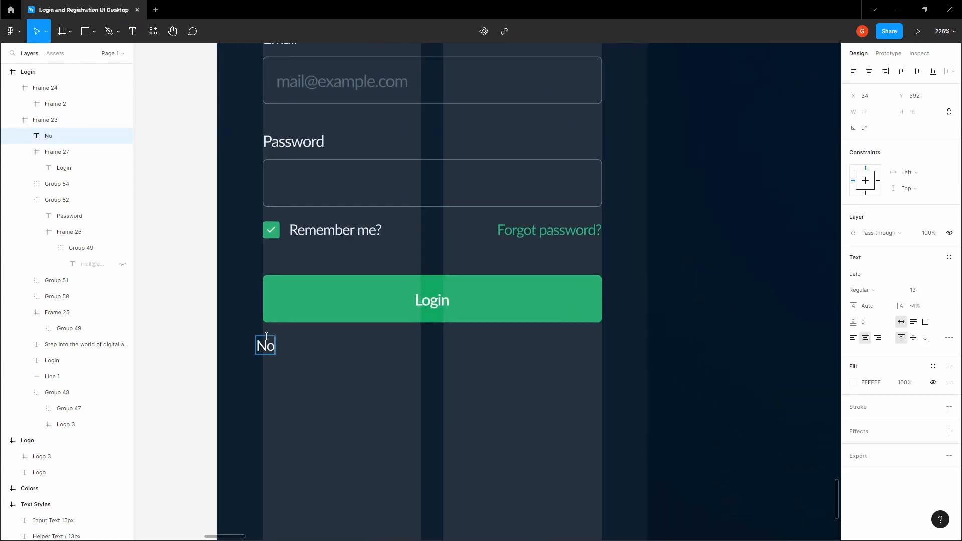
{"action": "type", "text": "t registered "}
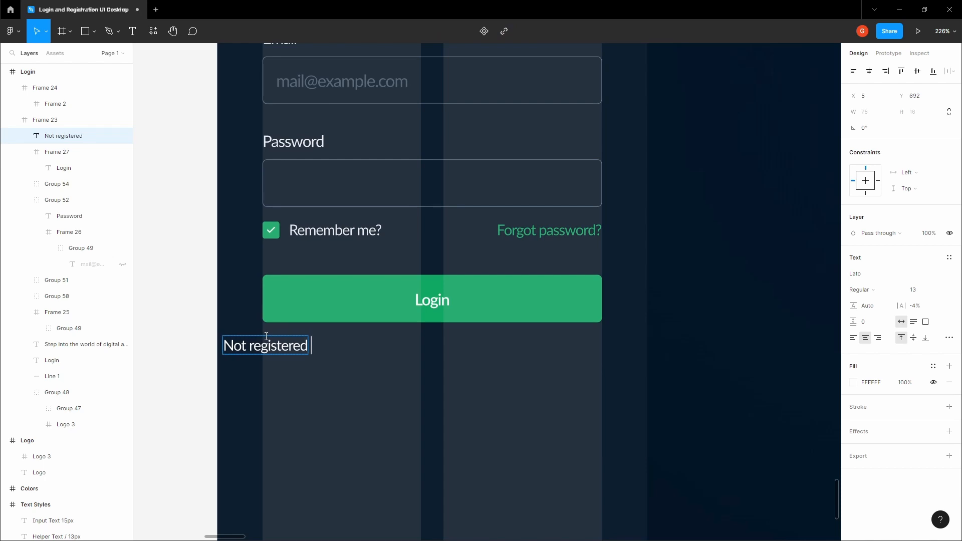
{"action": "type", "text": "yet?"}
{"action": "key", "text": "BackSpace"}
{"action": "type", "text": "?"}
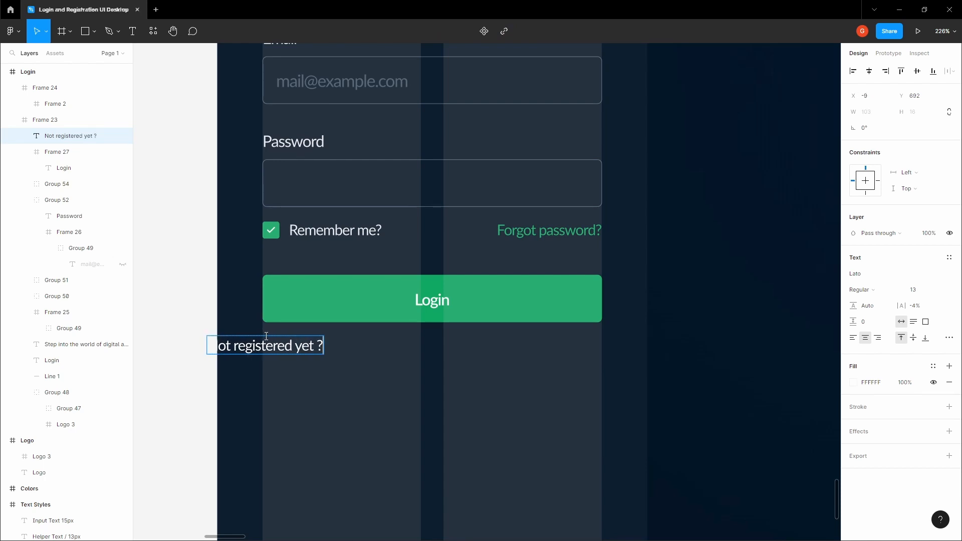
{"action": "type", "text": " Create n ac"}
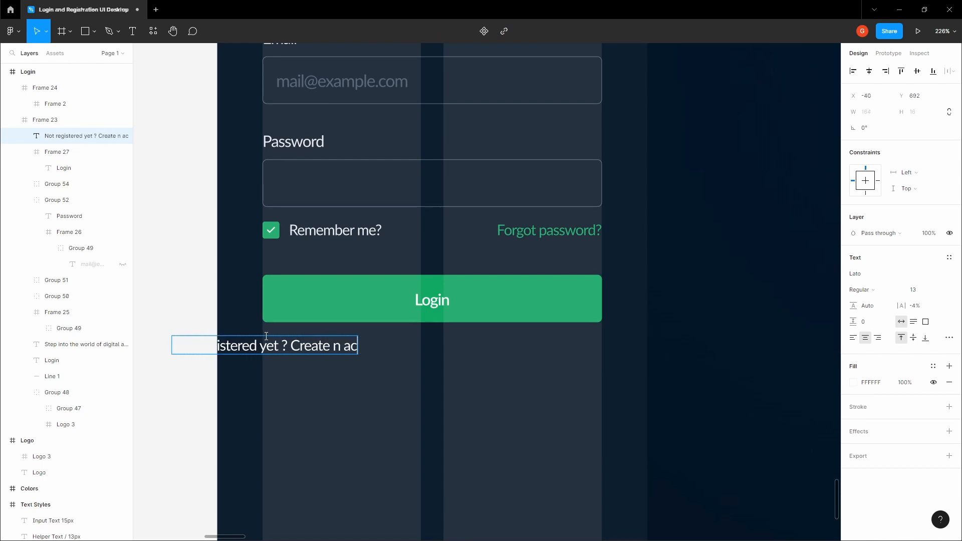
{"action": "key", "text": "BackSpace"}
{"action": "key", "text": "BackSpace"}
{"action": "key", "text": "BackSpace"}
{"action": "key", "text": "BackSpace"}
{"action": "type", "text": "an account"}
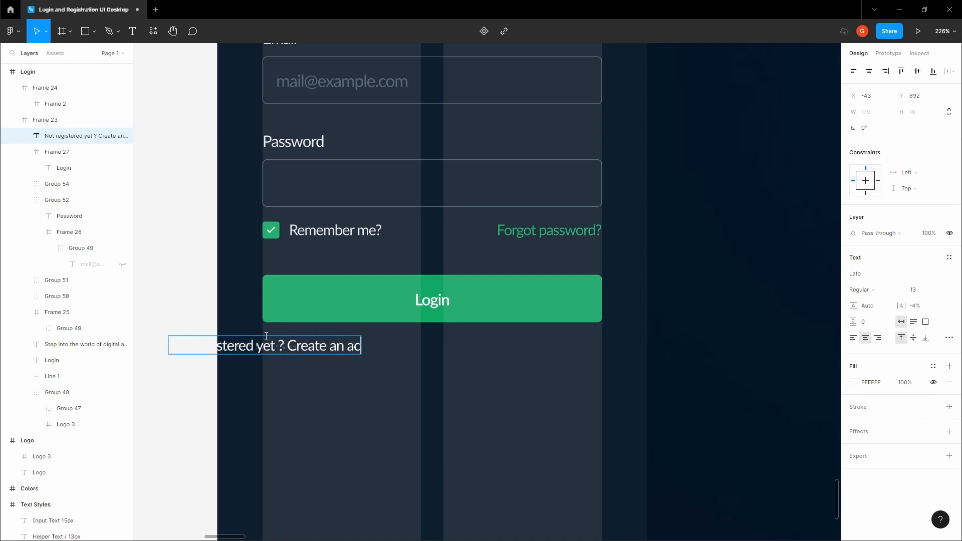
{"action": "key", "text": "Escape"}
Color the words "Create an account" with the green 11A864 sampled from the Login button
{"action": "left_click_drag", "start_coordinate": [287, 345], "coordinate": [365, 346]}
{"action": "double_click", "coordinate": [380, 346]}
{"action": "left_click", "coordinate": [470, 349]}
{"action": "left_click", "coordinate": [854, 383]}
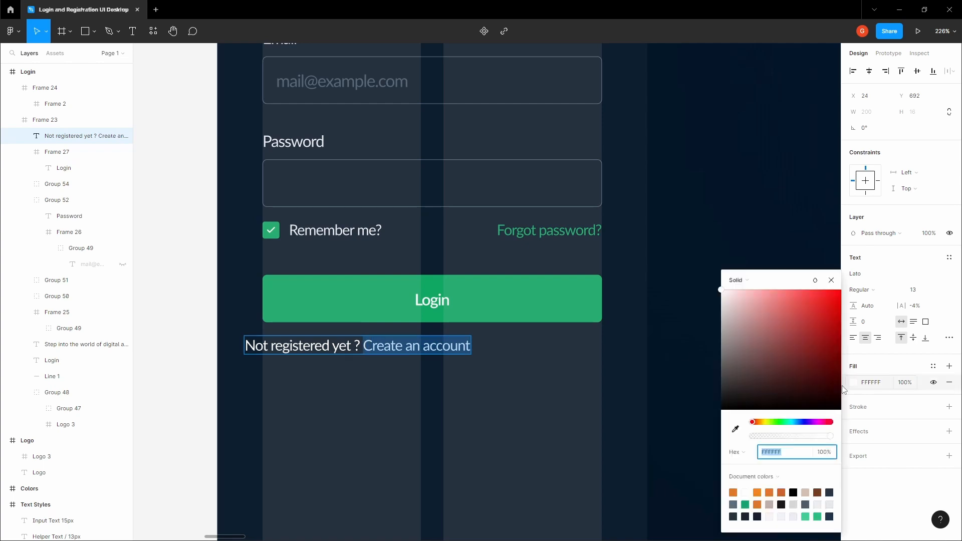
{"action": "left_click", "coordinate": [736, 429]}
{"action": "left_click", "coordinate": [504, 301]}
{"action": "key", "text": "Escape"}
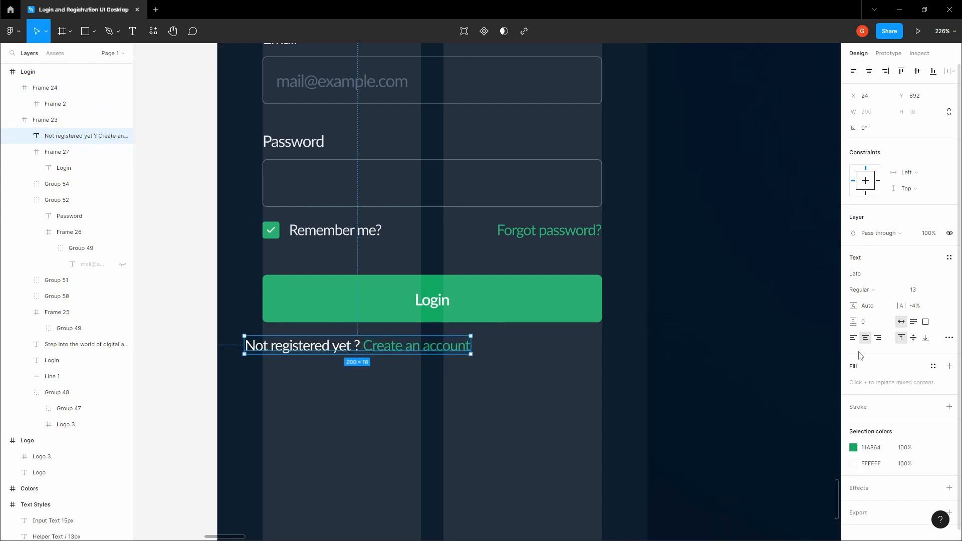
Left-align the registration text and move it to X 40, level with the Login button's left edge and 12 px below it
{"action": "left_click", "coordinate": [853, 337]}
{"action": "left_click_drag", "start_coordinate": [356, 351], "coordinate": [374, 351]}
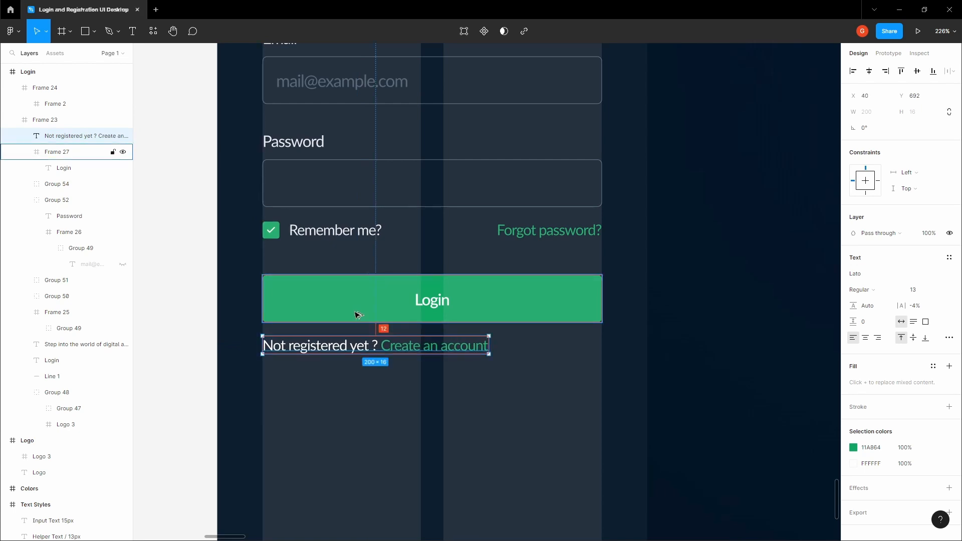
{"action": "scroll", "coordinate": [357, 315], "scroll_direction": "down", "scroll_amount": 3}
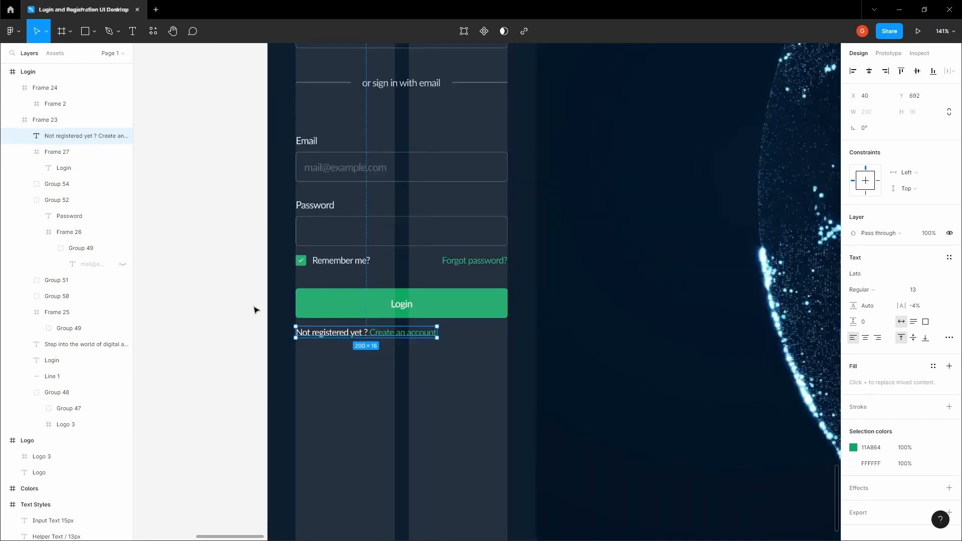
{"action": "left_click", "coordinate": [252, 309]}
Group the "Not registered yet ? Create an account" text with the Login button
{"action": "scroll", "coordinate": [242, 311], "scroll_direction": "down", "scroll_amount": 3}
{"action": "key", "text": "space"}
{"action": "left_click_drag", "start_coordinate": [241, 312], "coordinate": [252, 318]}
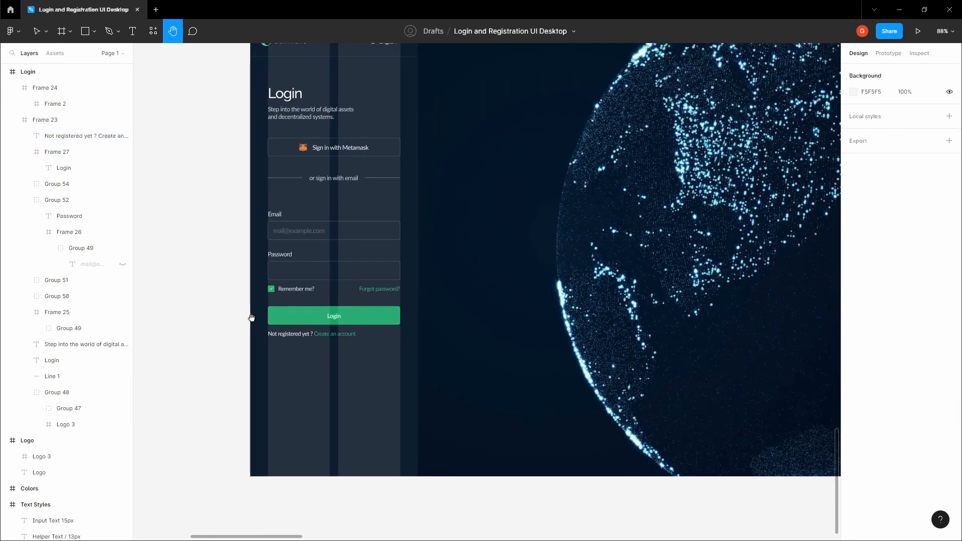
{"action": "scroll", "coordinate": [321, 340], "scroll_direction": "up", "scroll_amount": 1}
{"action": "left_click", "coordinate": [314, 376]}
{"action": "scroll", "coordinate": [314, 376], "scroll_direction": "up", "scroll_amount": 3}
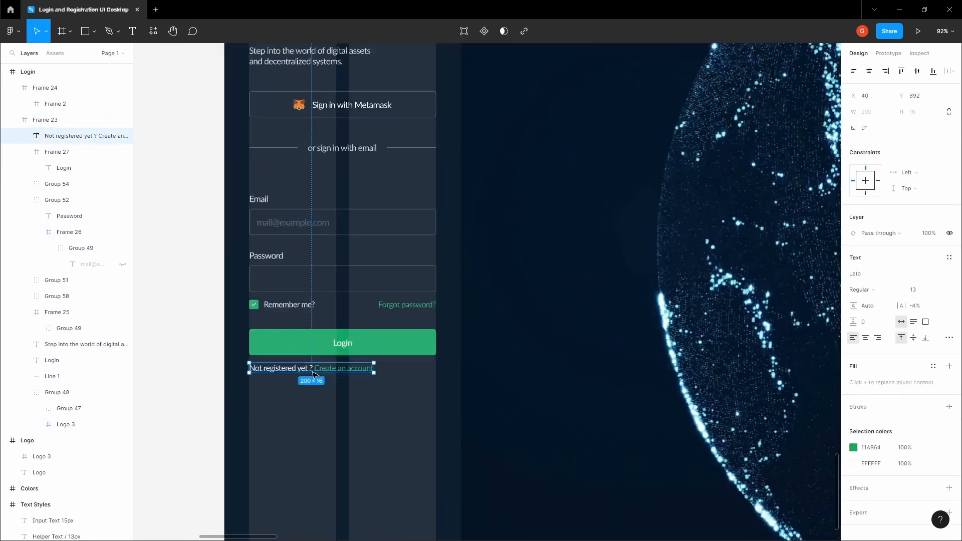
{"action": "left_click", "coordinate": [323, 343], "text": "shift"}
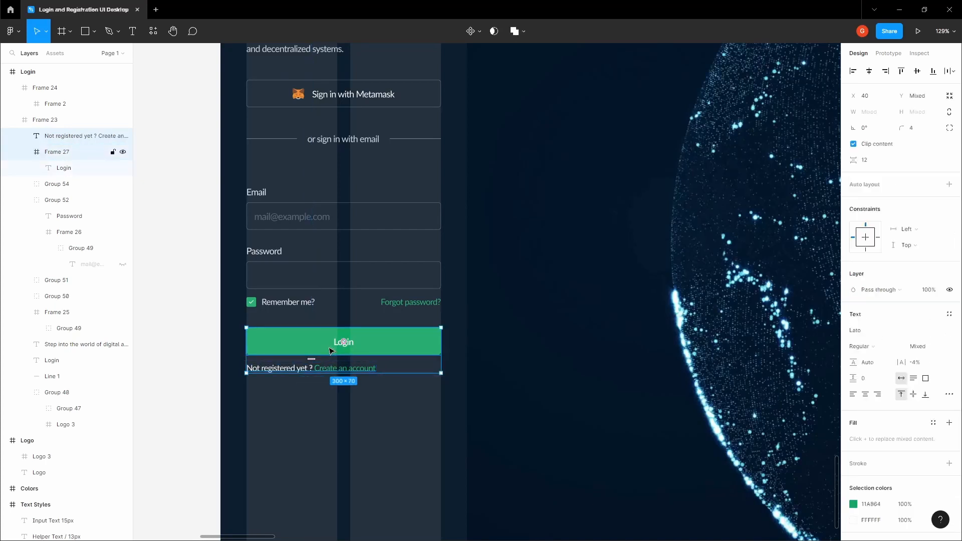
{"action": "key", "text": "ctrl+g"}
{"action": "left_click", "coordinate": [282, 306]}
{"action": "left_click", "coordinate": [170, 262]}
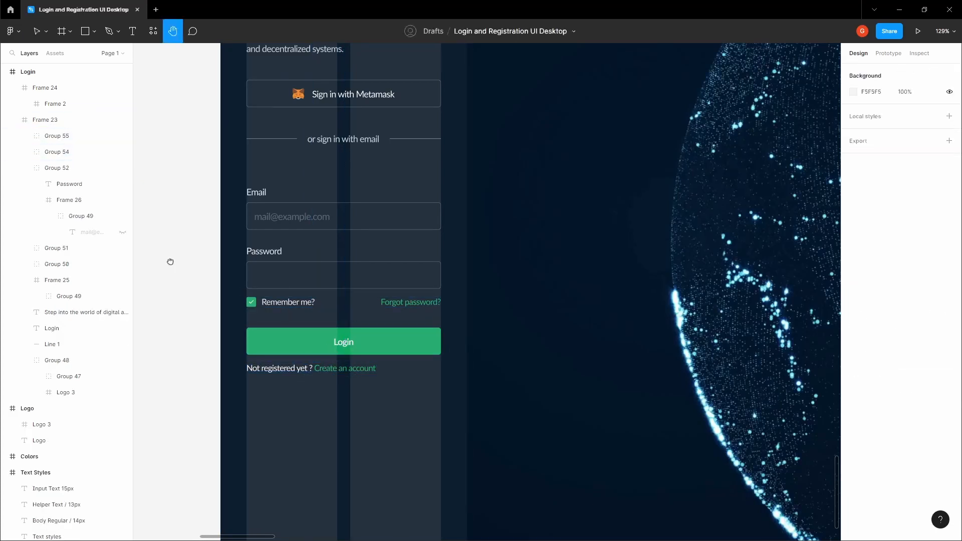
Group the "Remember me?" row with the Password field
{"action": "scroll", "coordinate": [171, 263], "scroll_direction": "up", "scroll_amount": 1}
{"action": "left_click", "coordinate": [308, 312]}
{"action": "left_click", "coordinate": [309, 291], "text": "shift"}
{"action": "key", "text": "ctrl+g"}
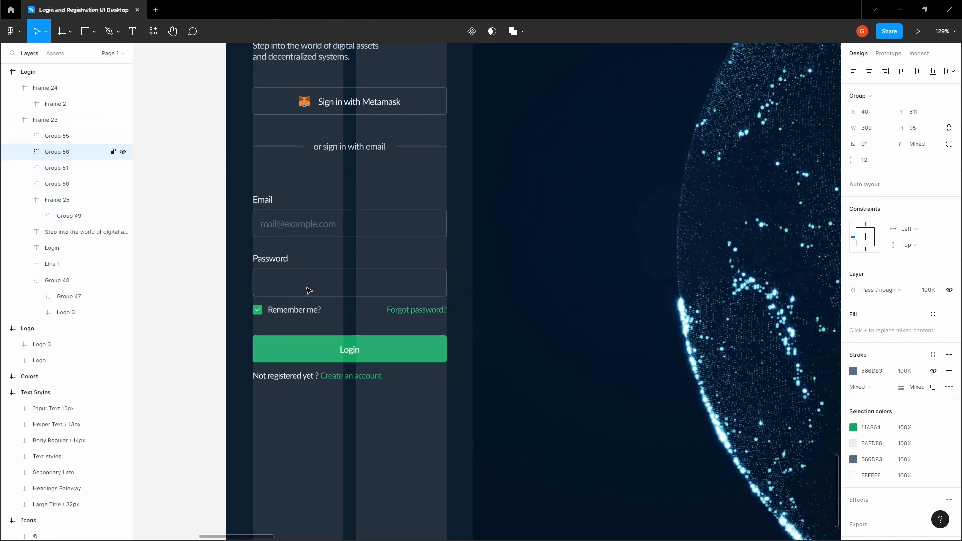
{"action": "left_click", "coordinate": [318, 345]}
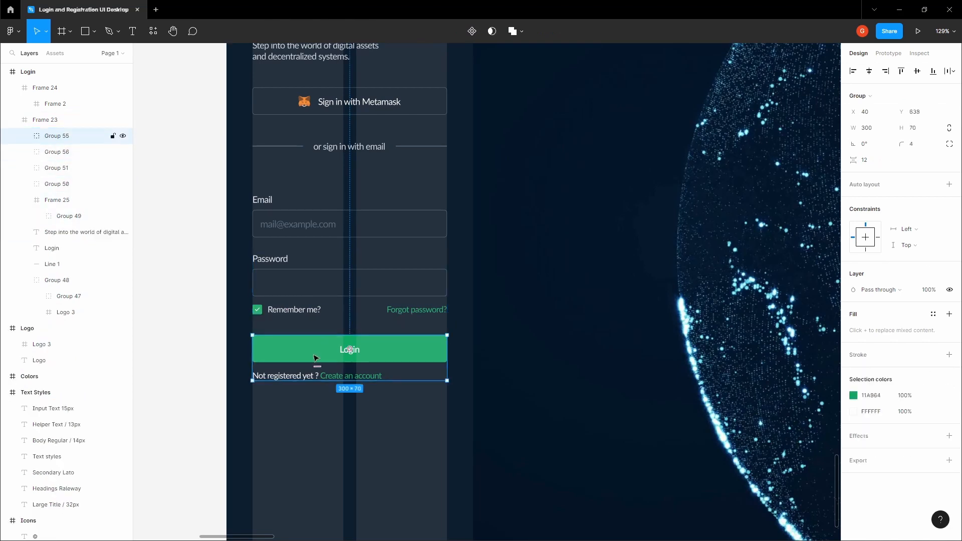
{"action": "left_click", "coordinate": [311, 312], "text": "shift"}
{"action": "left_click", "coordinate": [308, 232]}
{"action": "left_click", "coordinate": [293, 273]}
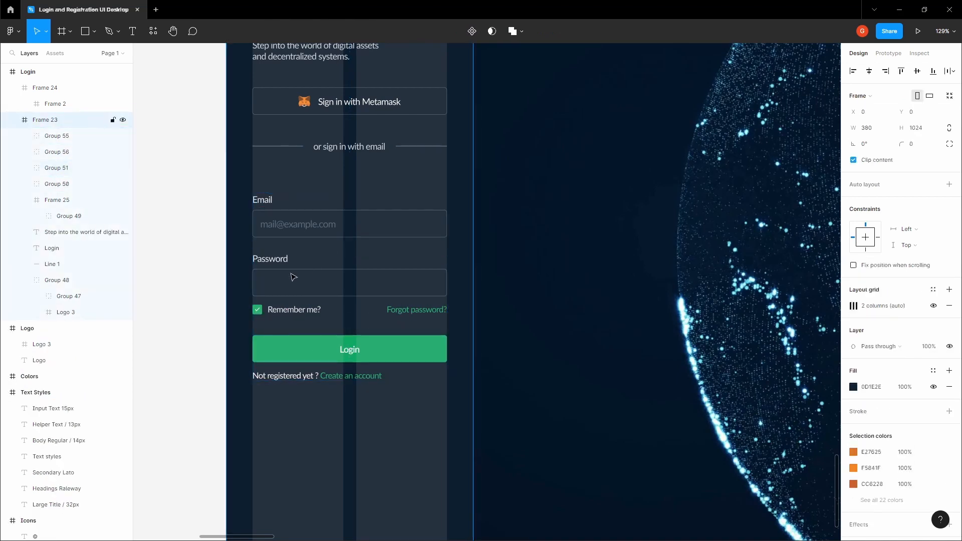
Move the Email, Password and Login button groups together up to 40 px below the "or sign in with email" divider
{"action": "double_click", "coordinate": [281, 283]}
{"action": "left_click", "coordinate": [291, 225], "text": "shift"}
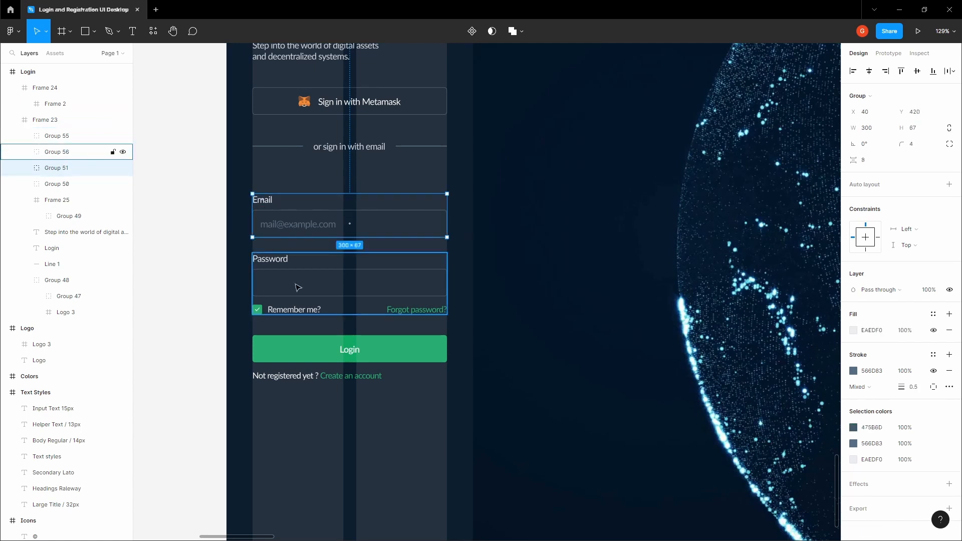
{"action": "left_click", "coordinate": [295, 347], "text": "shift"}
{"action": "scroll", "coordinate": [294, 352], "scroll_direction": "down", "scroll_amount": 2}
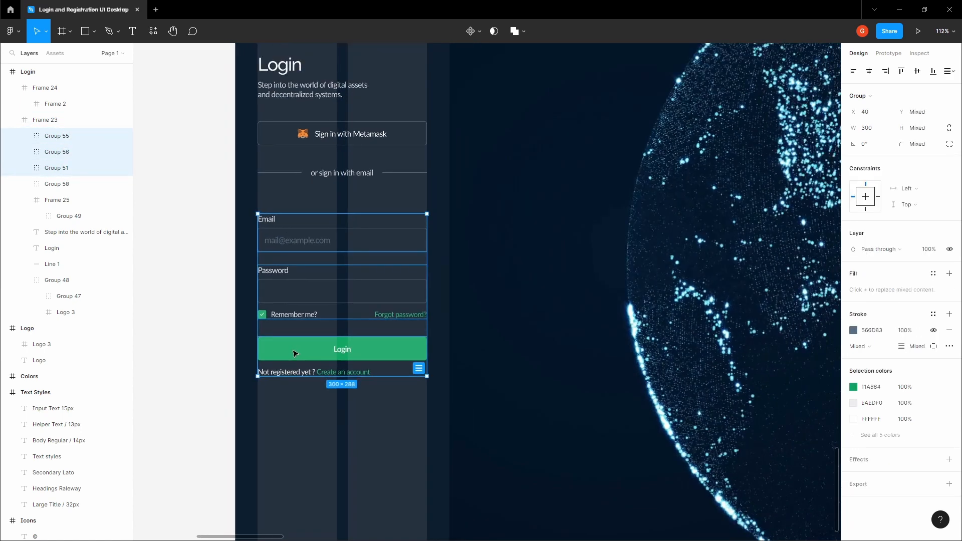
{"action": "scroll", "coordinate": [294, 353], "scroll_direction": "down", "scroll_amount": 3}
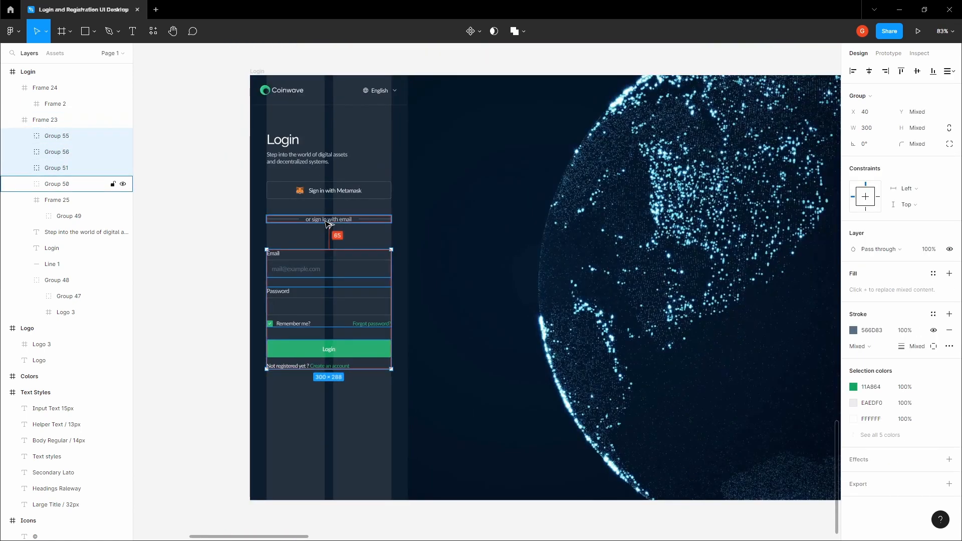
{"action": "key", "text": "shift+Up"}
{"action": "key", "text": "shift+Up"}
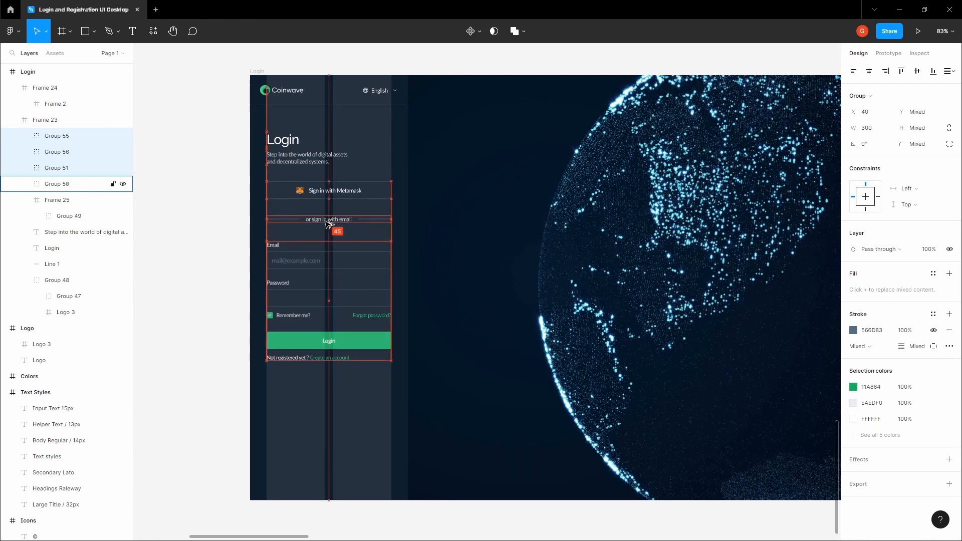
{"action": "key", "text": "Up"}
{"action": "key", "text": "Up"}
{"action": "key", "text": "Up"}
{"action": "key", "text": "Up"}
{"action": "key", "text": "Up"}
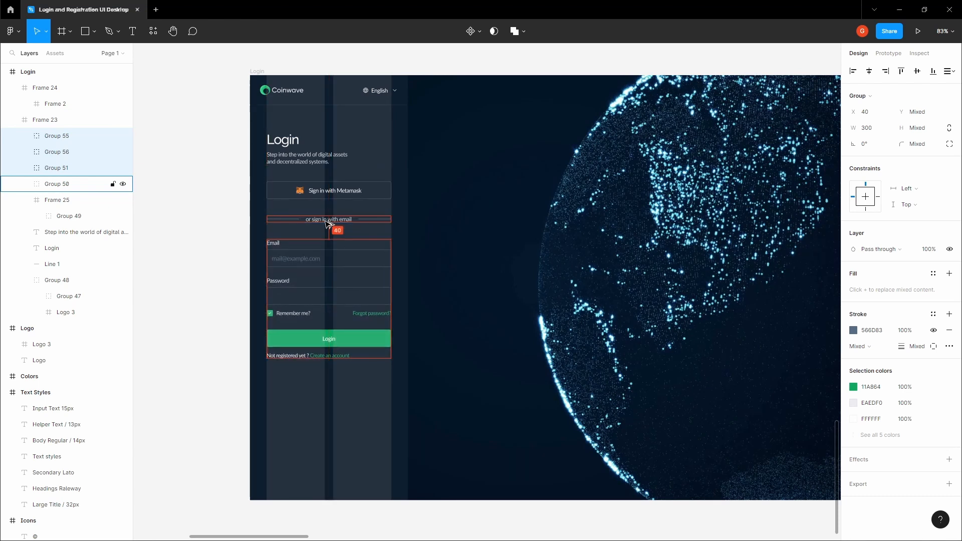
{"action": "left_click", "coordinate": [206, 229]}
Hide the two-column layout grid of the login side panel frame
{"action": "left_click_drag", "start_coordinate": [323, 225], "coordinate": [307, 255]}
{"action": "left_click", "coordinate": [306, 255]}
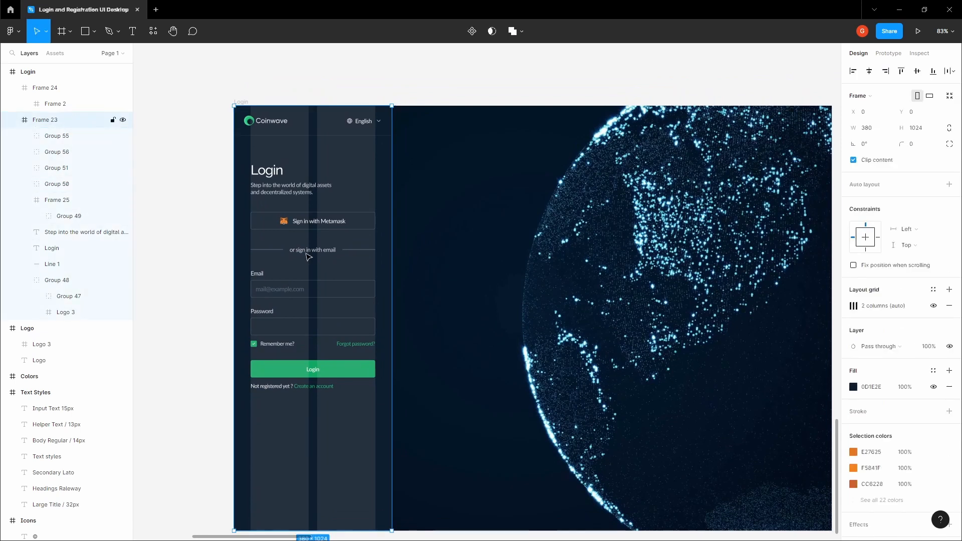
{"action": "left_click", "coordinate": [935, 308]}
{"action": "left_click", "coordinate": [193, 247]}
{"action": "mouse_move", "coordinate": [193, 247]}
{"action": "left_mouse_down"}
{"action": "mouse_move", "coordinate": [199, 220]}
{"action": "mouse_move", "coordinate": [195, 228]}
{"action": "left_mouse_up"}
{"action": "left_click_drag", "start_coordinate": [256, 247], "coordinate": [247, 262]}
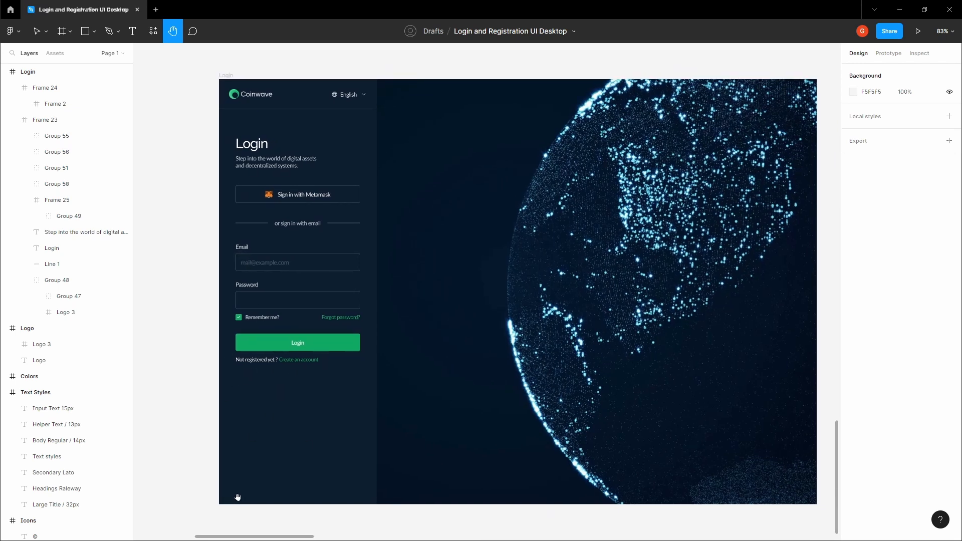
Copy the © symbol from the "Icons & Logos" frame
{"action": "scroll", "coordinate": [373, 394], "scroll_direction": "down", "scroll_amount": 5}
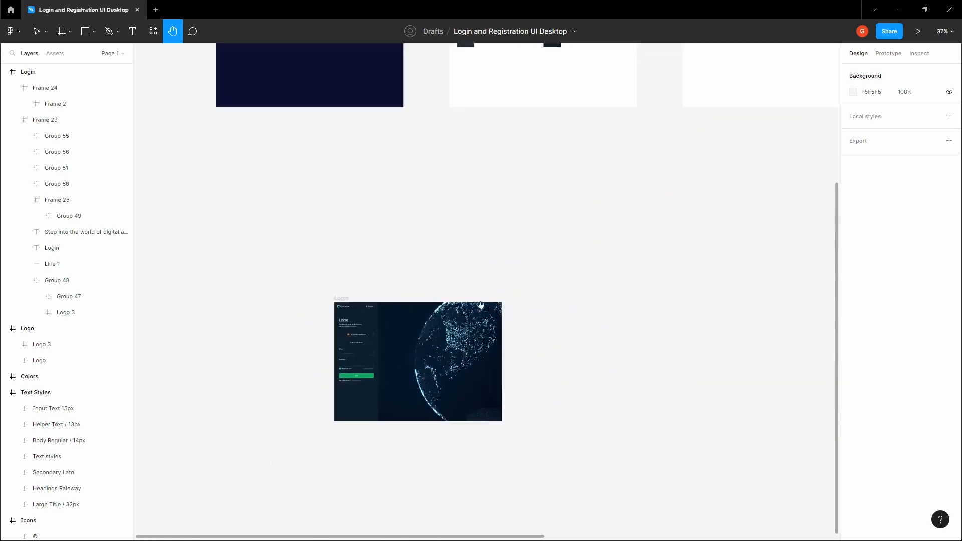
{"action": "left_click_drag", "start_coordinate": [576, 282], "coordinate": [418, 400]}
{"action": "left_click_drag", "start_coordinate": [776, 120], "coordinate": [410, 403]}
{"action": "scroll", "coordinate": [407, 280], "scroll_direction": "right", "scroll_amount": 5}
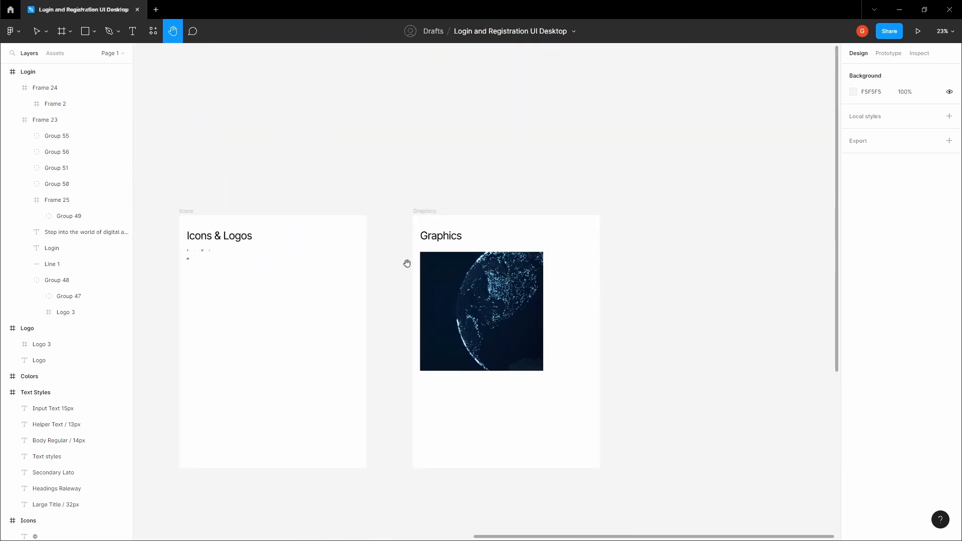
{"action": "scroll", "coordinate": [356, 269], "scroll_direction": "left", "scroll_amount": 8}
{"action": "scroll", "coordinate": [434, 278], "scroll_direction": "up", "scroll_amount": 10}
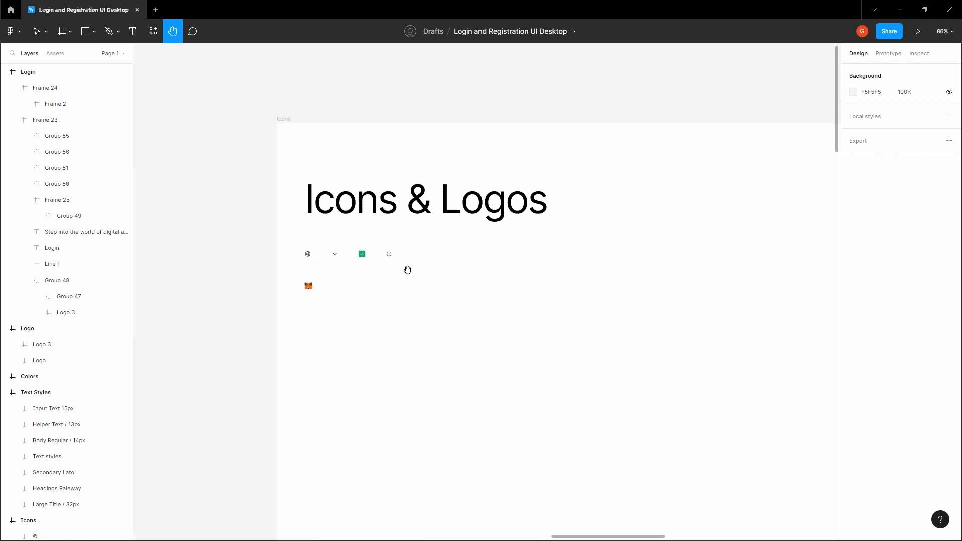
{"action": "scroll", "coordinate": [387, 258], "scroll_direction": "up", "scroll_amount": 5}
{"action": "right_click", "coordinate": [393, 246]}
{"action": "left_click", "coordinate": [401, 254]}
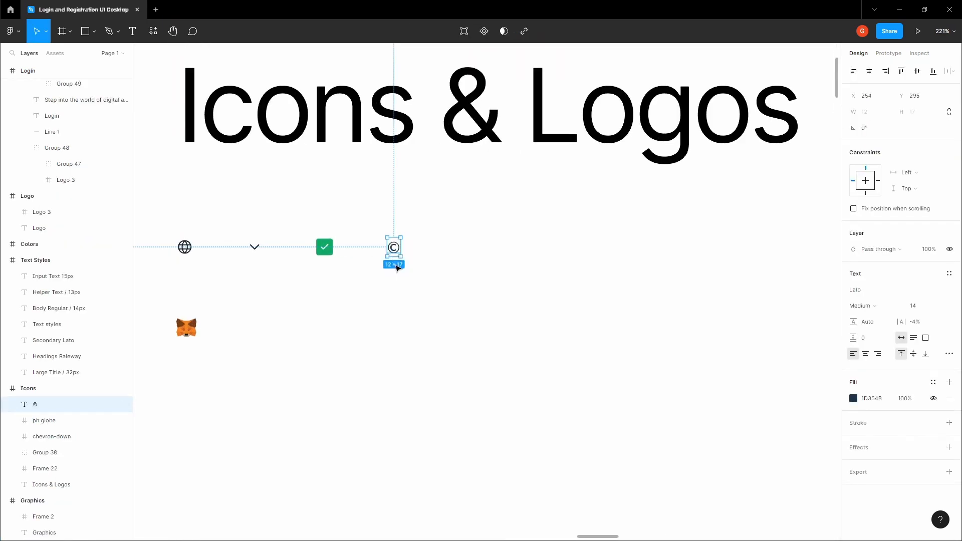
Paste the © symbol into the login side panel and place it near the lower-left corner at about X 43, Y 979
{"action": "scroll", "coordinate": [395, 268], "scroll_direction": "down", "scroll_amount": 15}
{"action": "key", "text": "h"}
{"action": "left_click_drag", "start_coordinate": [296, 294], "coordinate": [500, 178]}
{"action": "left_click_drag", "start_coordinate": [273, 353], "coordinate": [407, 301]}
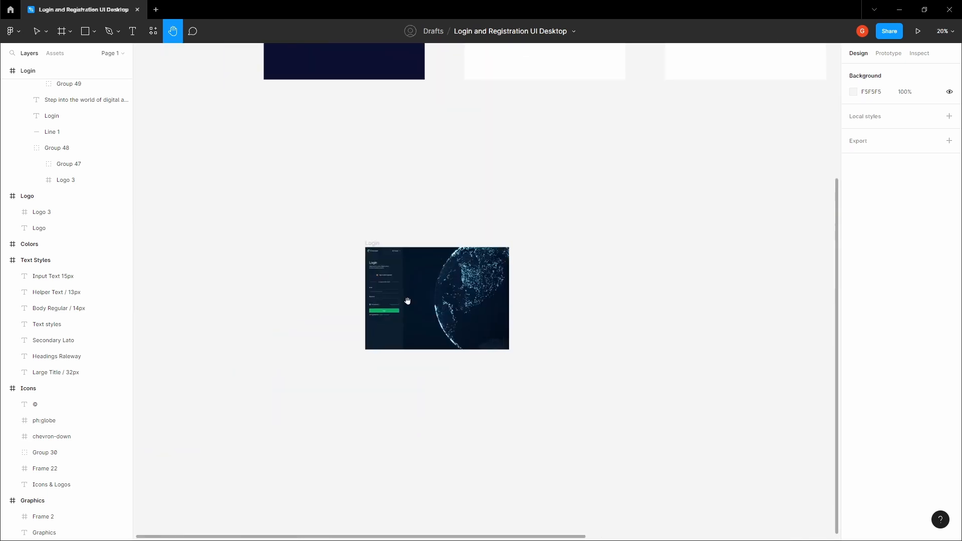
{"action": "scroll", "coordinate": [407, 301], "scroll_direction": "up", "scroll_amount": 12}
{"action": "key", "text": "v"}
{"action": "left_click", "coordinate": [430, 302]}
{"action": "key", "text": "ctrl+v"}
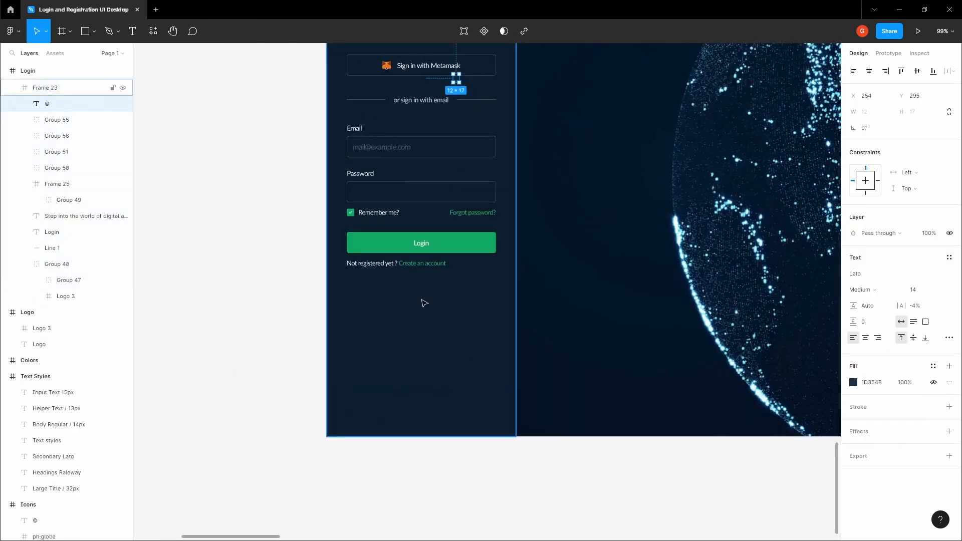
{"action": "left_click_drag", "start_coordinate": [457, 79], "coordinate": [352, 424]}
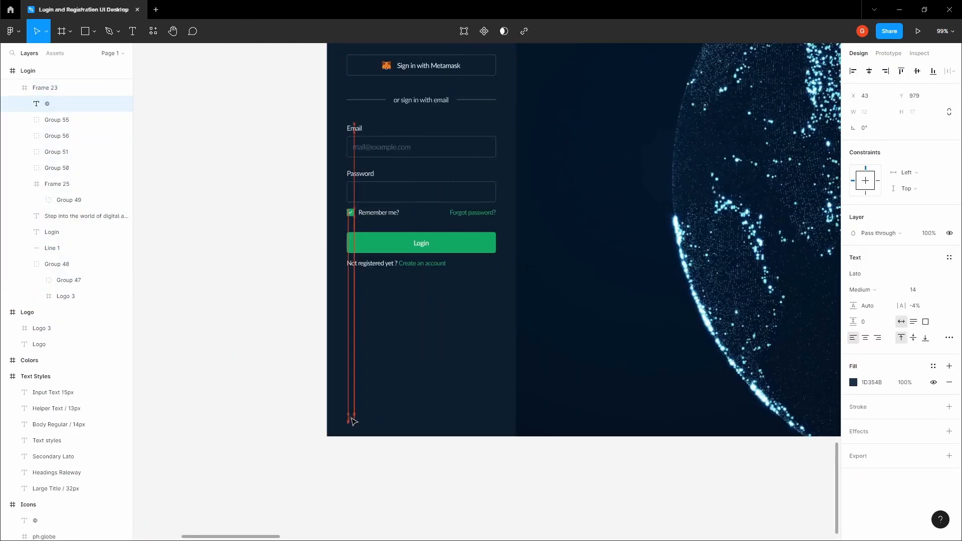
Extend the © text in the login side panel to read "© Coinwave All rights reserved."
{"action": "scroll", "coordinate": [354, 425], "scroll_direction": "up", "scroll_amount": 5}
{"action": "double_click", "coordinate": [353, 424]}
{"action": "type", "text": "Cop"}
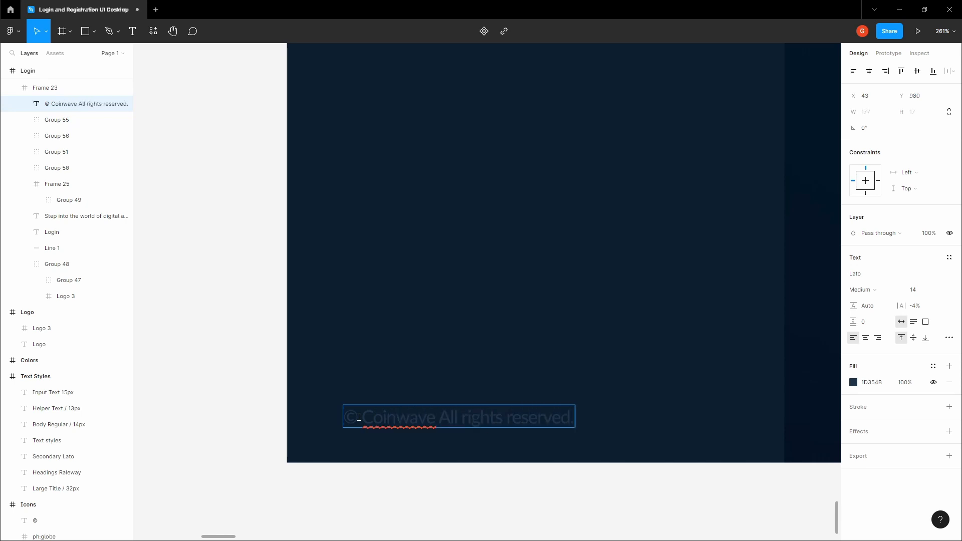
{"action": "key", "text": "Escape"}
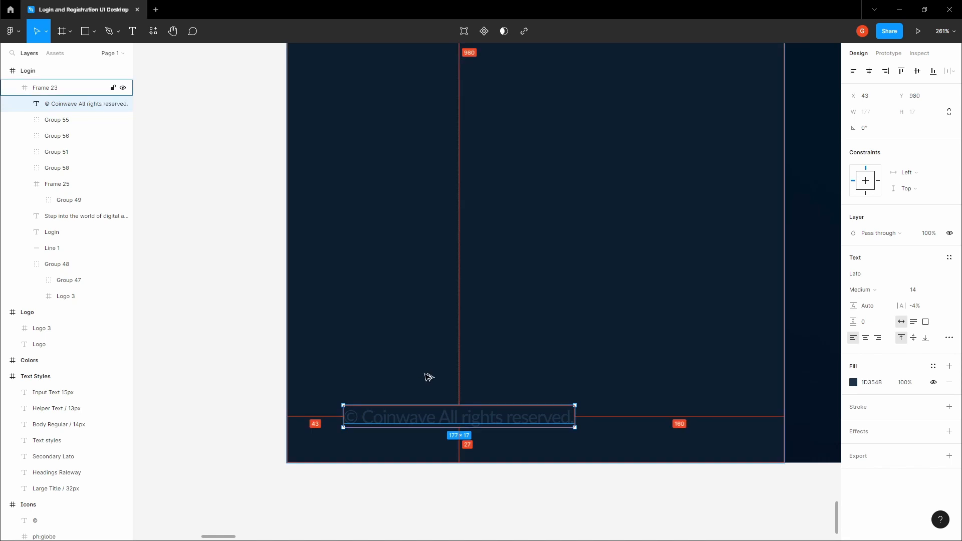
Nudge the copyright text in the Login side panel to X 24, Y 983
{"action": "key", "text": "Left"}
{"action": "key", "text": "Left"}
{"action": "key", "text": "Left"}
{"action": "key", "text": "Left"}
{"action": "key", "text": "Left"}
{"action": "key", "text": "Left"}
{"action": "key", "text": "Left"}
{"action": "key", "text": "Left"}
{"action": "key", "text": "Left"}
{"action": "key", "text": "Left"}
{"action": "key", "text": "Left"}
{"action": "key", "text": "Left"}
{"action": "key", "text": "Left"}
{"action": "key", "text": "Left"}
{"action": "key", "text": "Left"}
{"action": "key", "text": "Left"}
{"action": "key", "text": "Left"}
{"action": "key", "text": "Left"}
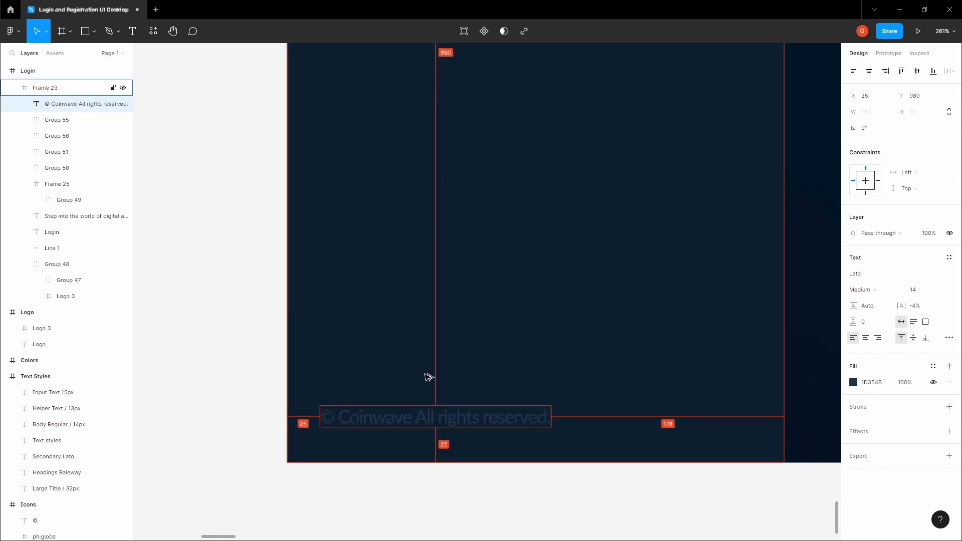
{"action": "key", "text": "Left"}
{"action": "key", "text": "Down"}
{"action": "key", "text": "Down"}
{"action": "key", "text": "Down"}
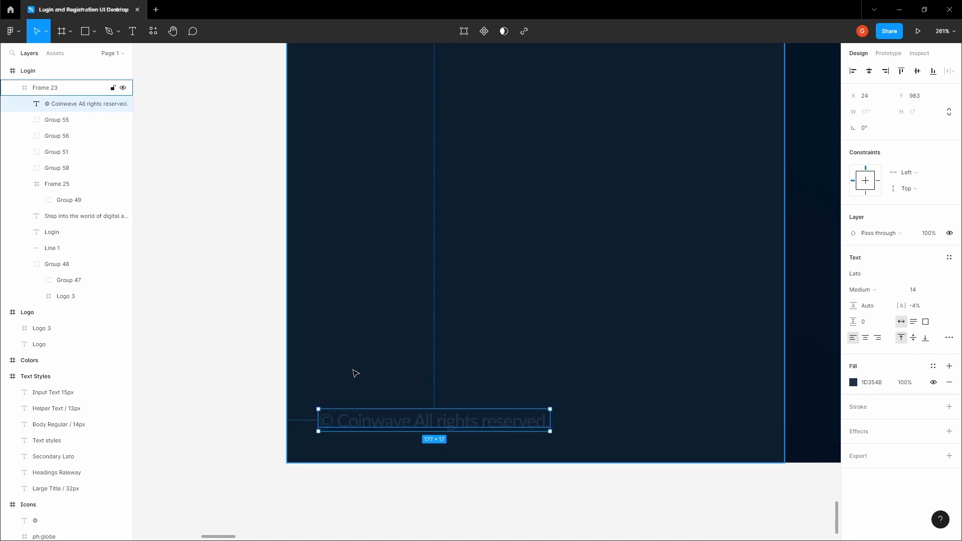
{"action": "left_click", "coordinate": [234, 338]}
Recolour the copyright text with the Password label's fill, EAEDF0
{"action": "scroll", "coordinate": [245, 344], "scroll_direction": "down", "scroll_amount": 5}
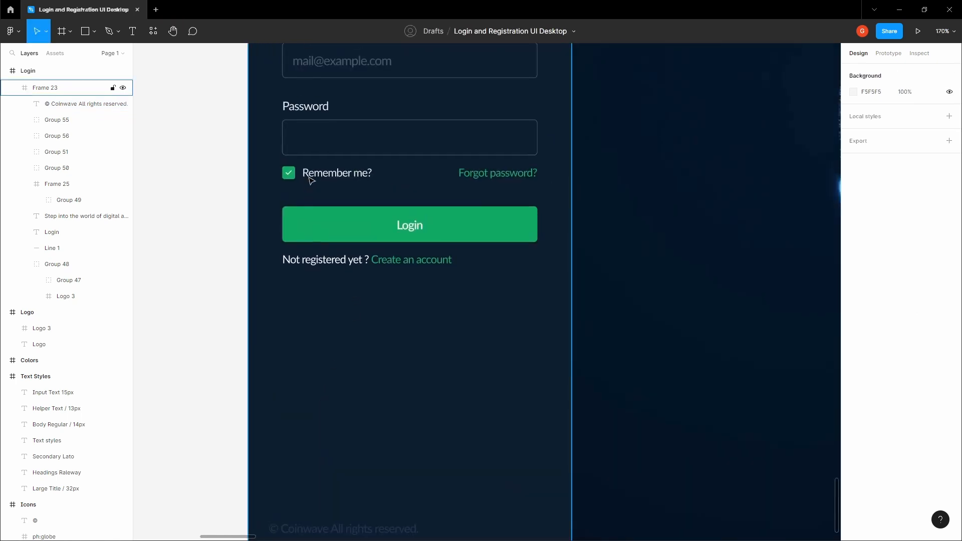
{"action": "scroll", "coordinate": [324, 115], "scroll_direction": "up", "scroll_amount": 1}
{"action": "left_click", "coordinate": [319, 126], "text": "ctrl"}
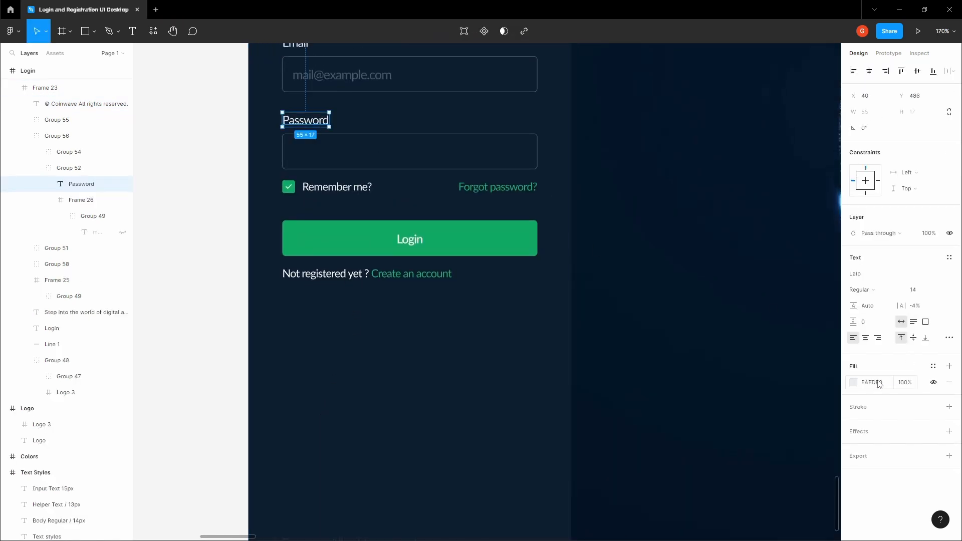
{"action": "left_click", "coordinate": [155, 333]}
{"action": "scroll", "coordinate": [257, 329], "scroll_direction": "down", "scroll_amount": 3}
{"action": "left_click", "coordinate": [311, 384], "text": "ctrl"}
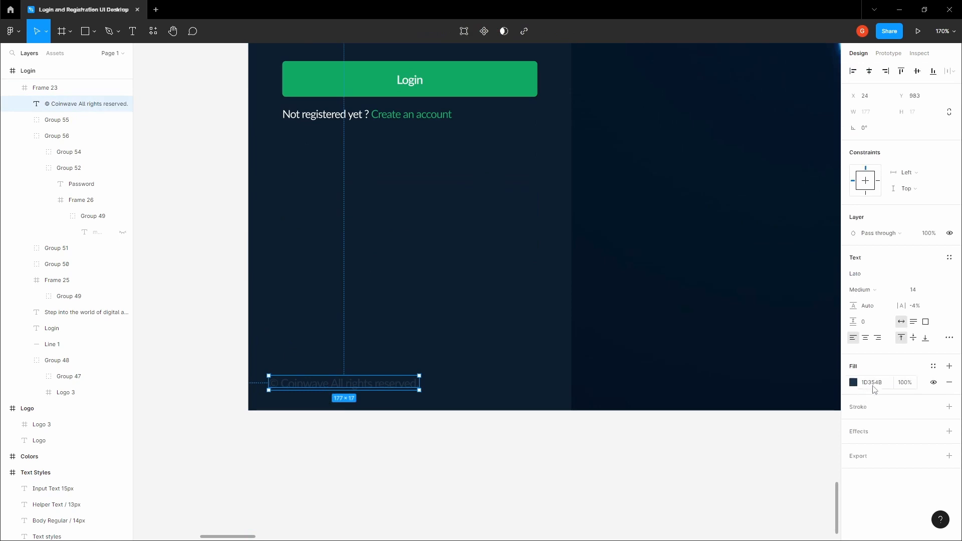
{"action": "left_click", "coordinate": [520, 458]}
{"action": "key", "text": "h"}
{"action": "scroll", "coordinate": [414, 408], "scroll_direction": "down", "scroll_amount": 5}
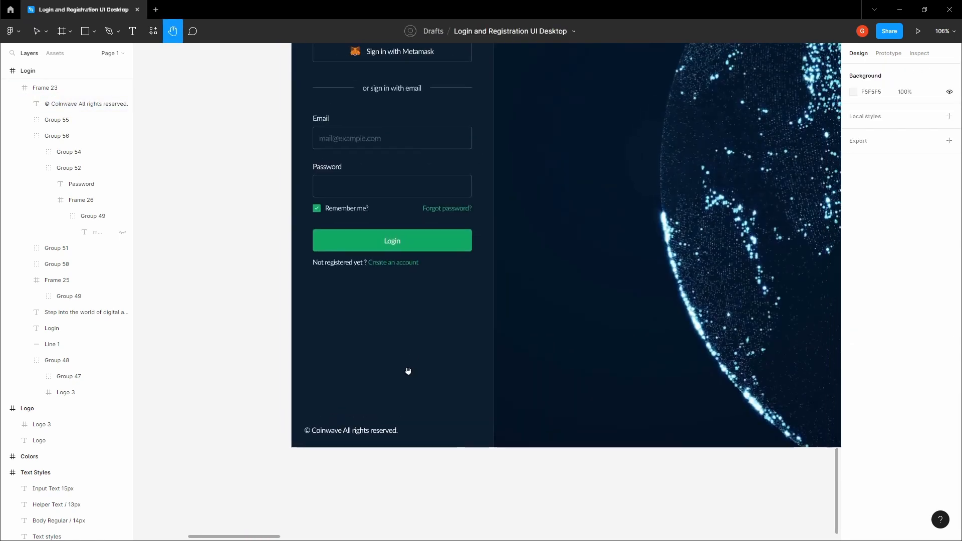
Copy the fill colour of the "or sign in with email" text and apply it to the copyright text
{"action": "left_click_drag", "start_coordinate": [392, 348], "coordinate": [402, 387]}
{"action": "key", "text": "v"}
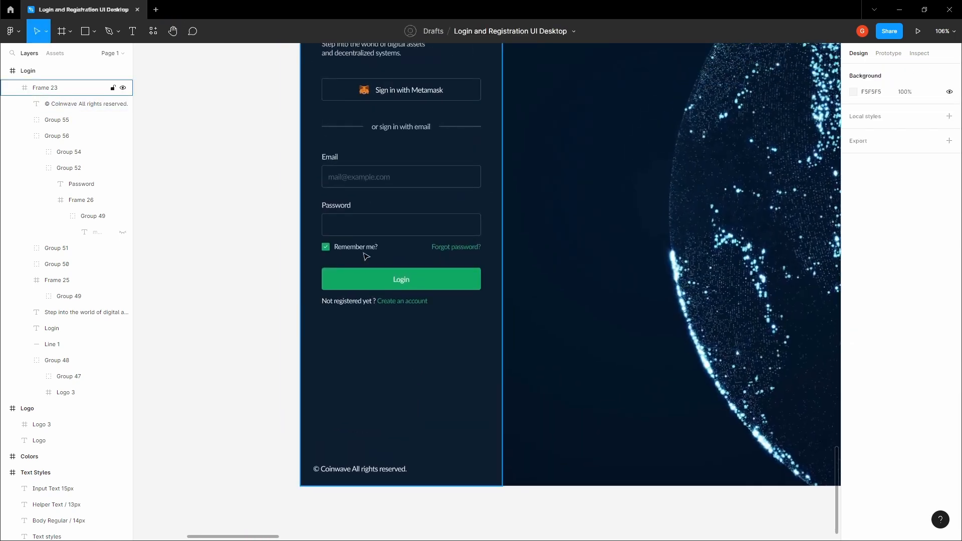
{"action": "left_click", "coordinate": [352, 180], "text": "ctrl"}
{"action": "left_click", "coordinate": [266, 242]}
{"action": "key", "text": "space"}
{"action": "left_click_drag", "start_coordinate": [382, 138], "coordinate": [385, 216]}
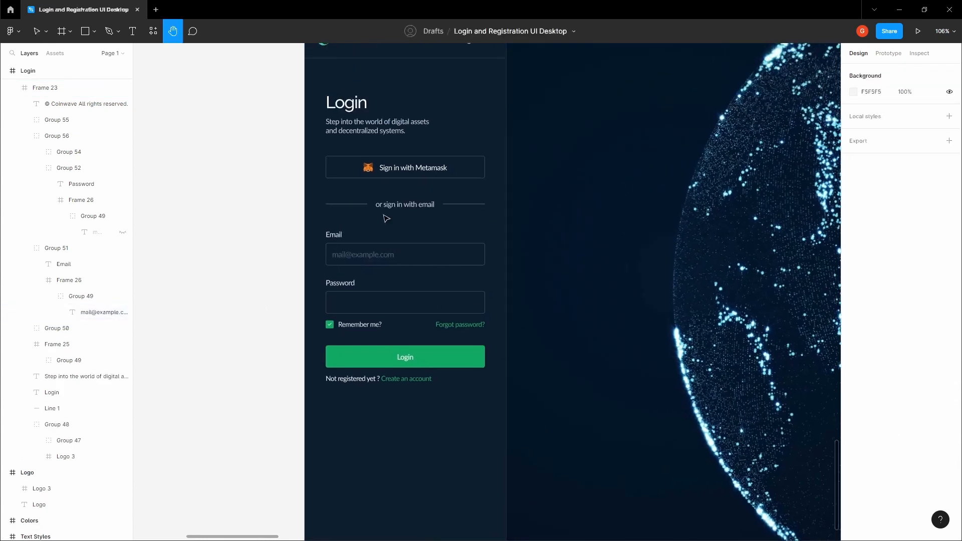
{"action": "left_click", "coordinate": [394, 205], "text": "ctrl"}
{"action": "left_click", "coordinate": [873, 383]}
{"action": "key", "text": "ctrl+c"}
{"action": "left_click", "coordinate": [267, 349]}
{"action": "scroll", "coordinate": [266, 349], "scroll_direction": "down", "scroll_amount": 3}
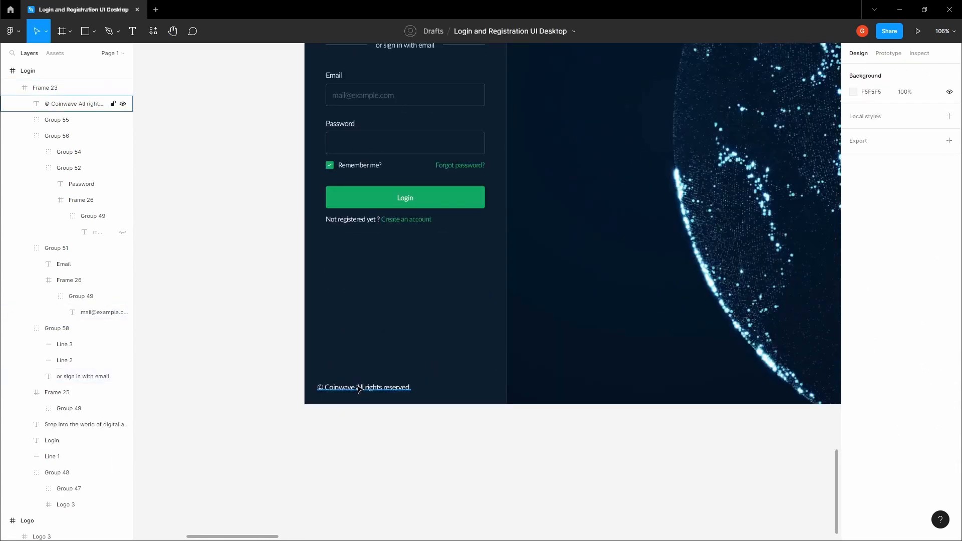
{"action": "left_click", "coordinate": [361, 390], "text": "ctrl"}
{"action": "left_click", "coordinate": [873, 382]}
{"action": "key", "text": "ctrl+v"}
{"action": "left_click", "coordinate": [594, 454]}
Examine the overall layout of the Login screen, from the side panel form to the globe background
{"action": "key", "text": "space"}
{"action": "left_click_drag", "start_coordinate": [544, 452], "coordinate": [529, 507]}
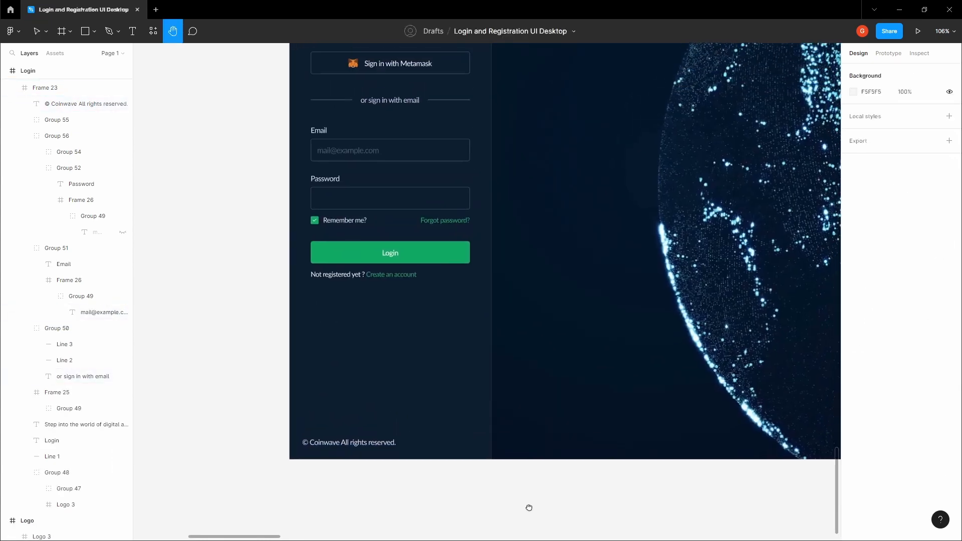
{"action": "left_click_drag", "start_coordinate": [515, 394], "coordinate": [486, 435]}
{"action": "scroll", "coordinate": [486, 436], "scroll_direction": "down", "scroll_amount": 1}
{"action": "left_click_drag", "start_coordinate": [490, 380], "coordinate": [474, 409]}
{"action": "key", "text": "space"}
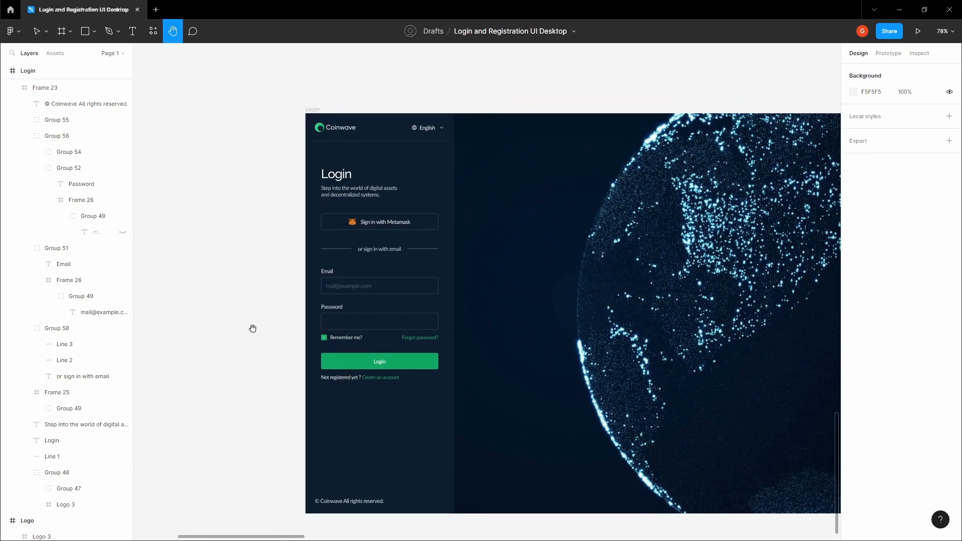
{"action": "left_click_drag", "start_coordinate": [416, 279], "coordinate": [327, 251]}
{"action": "scroll", "coordinate": [328, 250], "scroll_direction": "down", "scroll_amount": 1}
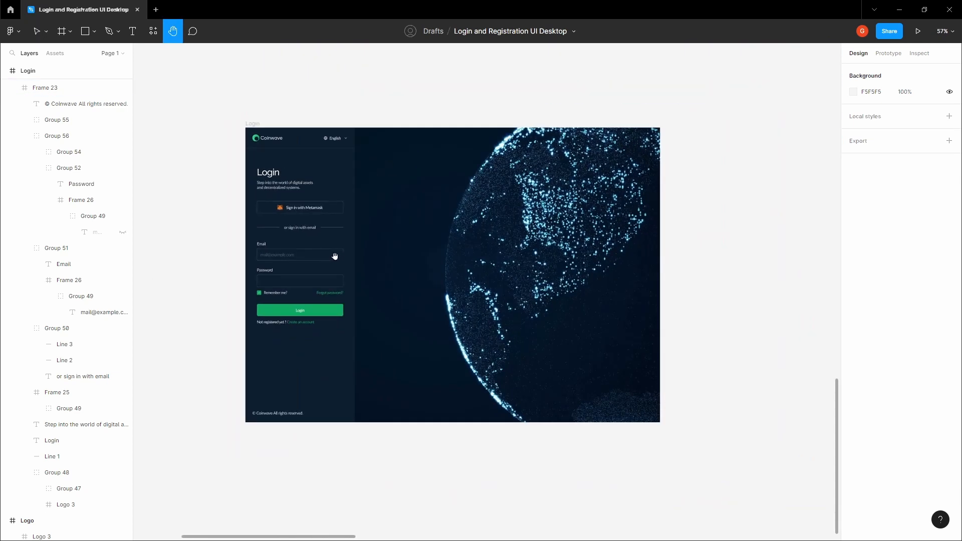
{"action": "scroll", "coordinate": [335, 256], "scroll_direction": "up", "scroll_amount": 1}
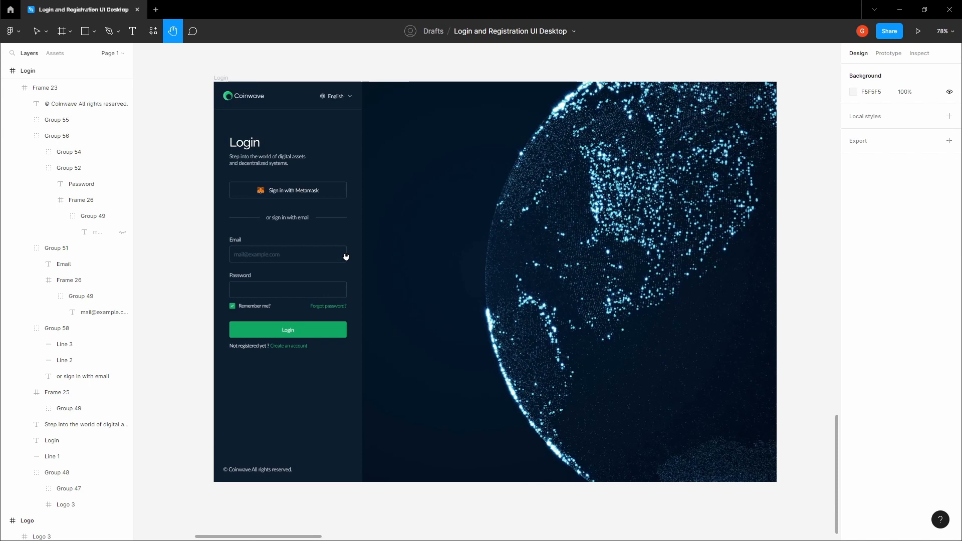
{"action": "scroll", "coordinate": [346, 257], "scroll_direction": "down", "scroll_amount": 3}
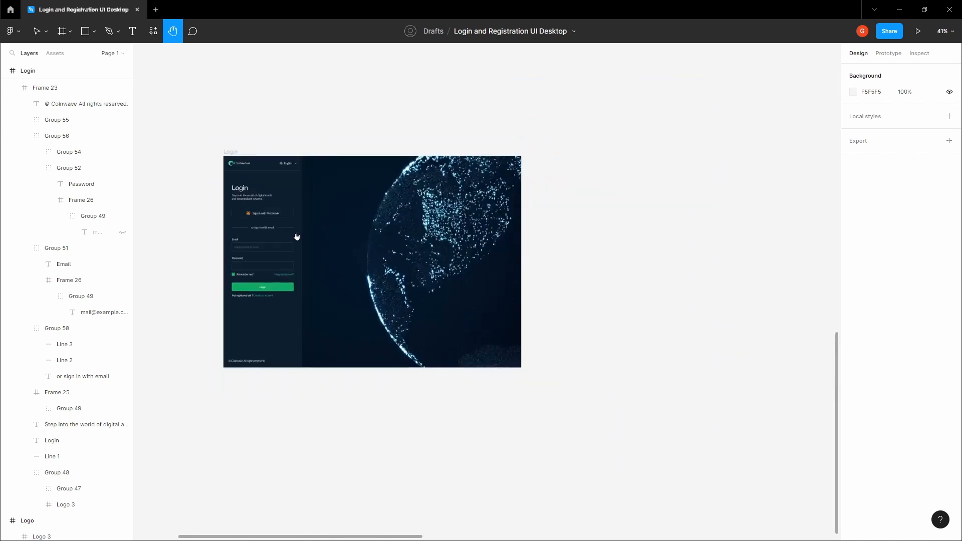
Duplicate the Login frame beside the original and rename the copy "Register"
{"action": "left_click_drag", "start_coordinate": [237, 202], "coordinate": [436, 185]}
{"action": "left_click", "coordinate": [537, 191]}
{"action": "key", "text": "space"}
{"action": "scroll", "coordinate": [432, 193], "scroll_direction": "up", "scroll_amount": 1}
{"action": "left_click", "coordinate": [430, 197]}
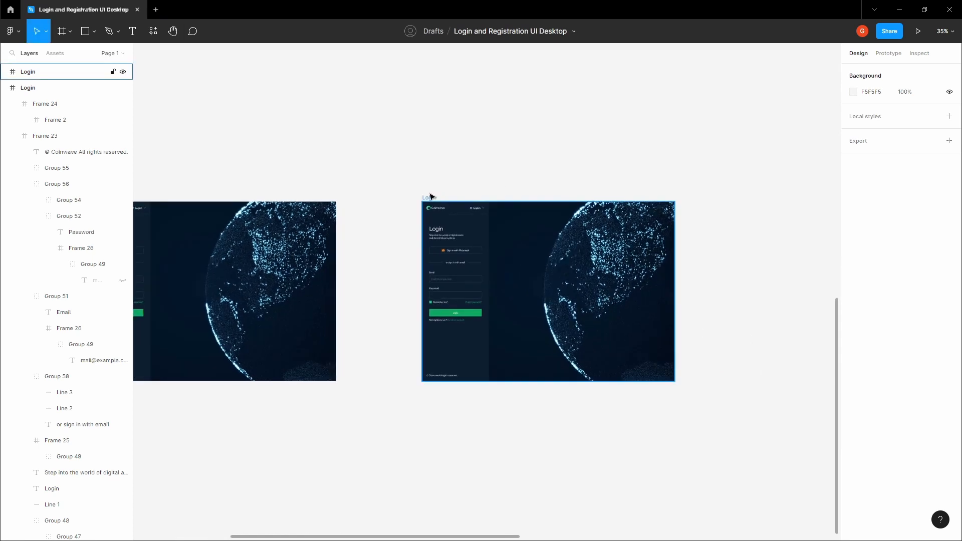
{"action": "double_click", "coordinate": [52, 74]}
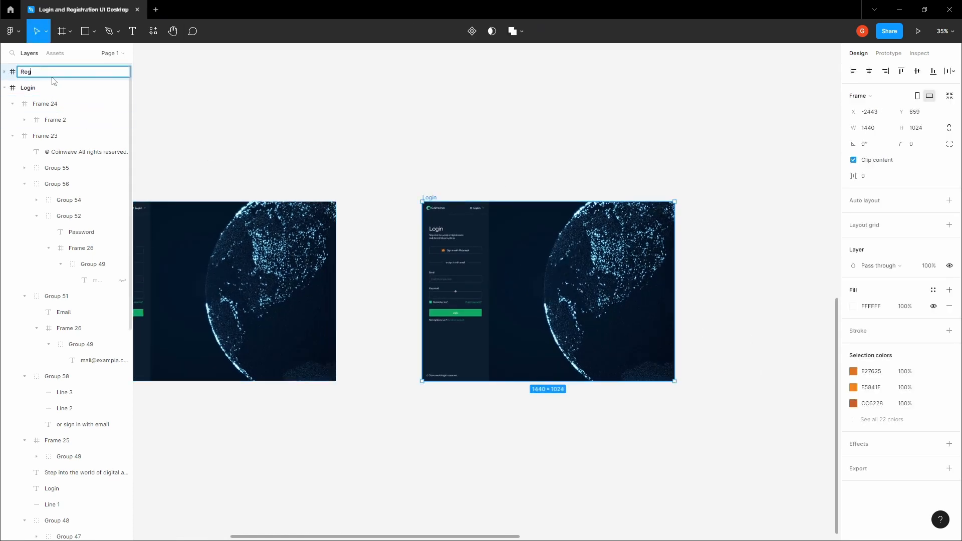
{"action": "type", "text": "Register"}
{"action": "left_click", "coordinate": [446, 159]}
Delete the "Sign in with Metamask" button and the "or sign in with email" divider from the Register frame
{"action": "key", "text": "space"}
{"action": "left_click_drag", "start_coordinate": [451, 159], "coordinate": [324, 143]}
{"action": "scroll", "coordinate": [338, 215], "scroll_direction": "up", "scroll_amount": 4}
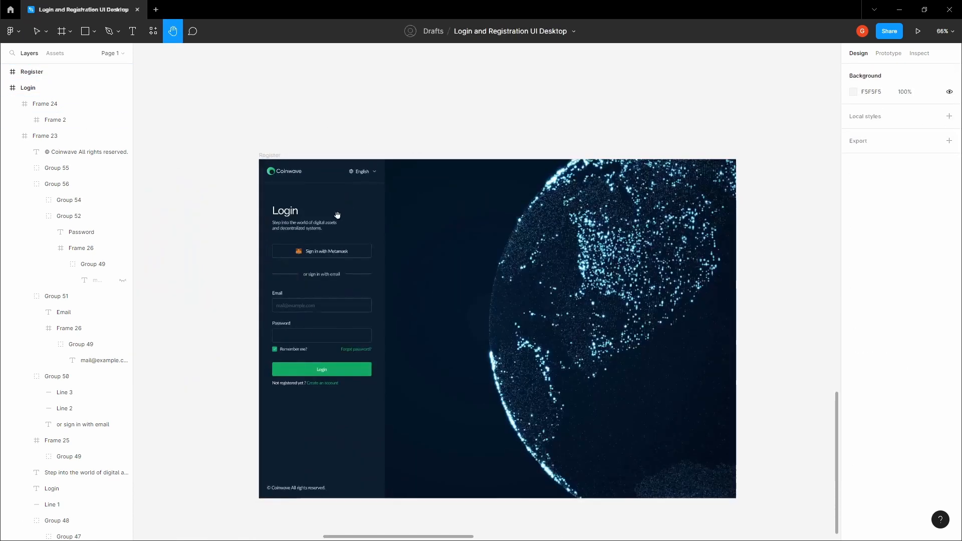
{"action": "left_click_drag", "start_coordinate": [337, 216], "coordinate": [373, 182]}
{"action": "scroll", "coordinate": [354, 205], "scroll_direction": "up", "scroll_amount": 3}
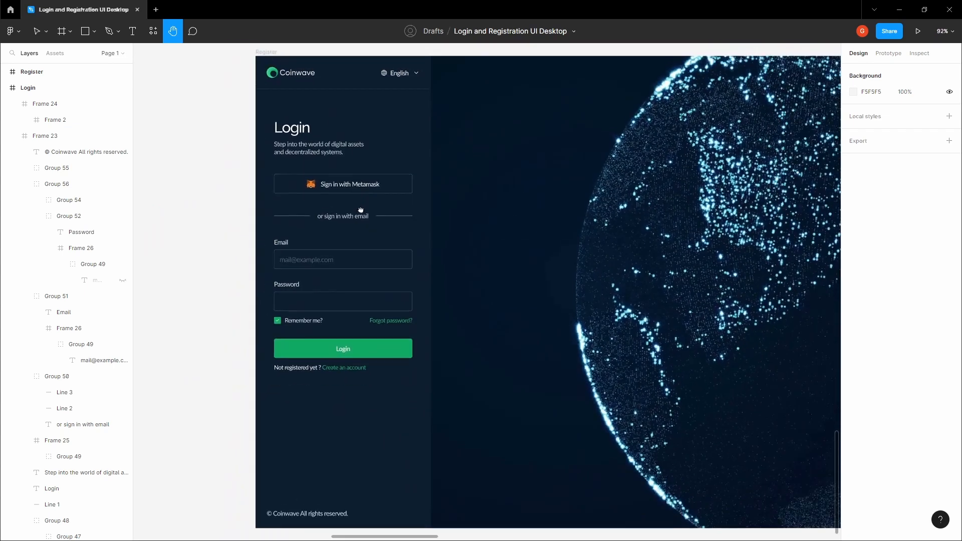
{"action": "left_click", "coordinate": [346, 203]}
{"action": "double_click", "coordinate": [347, 202]}
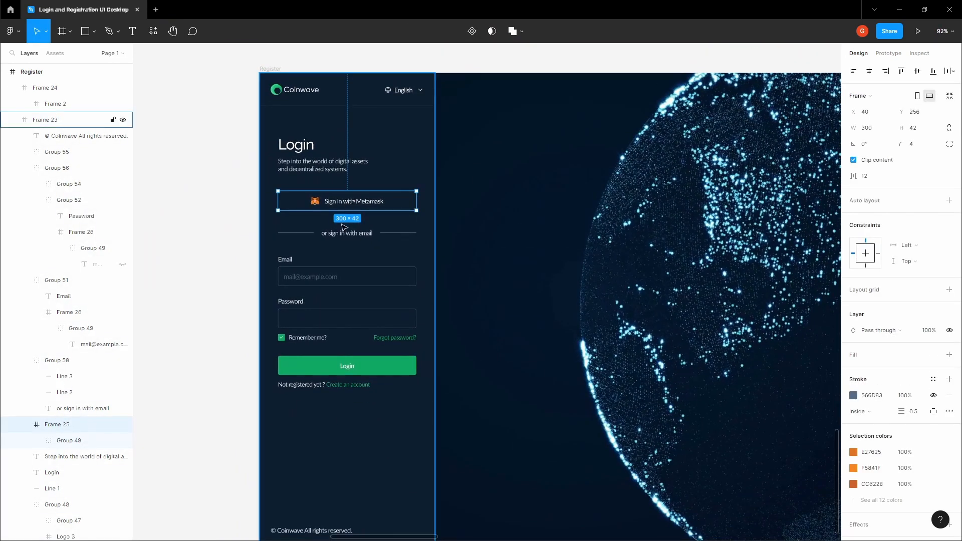
{"action": "left_click", "coordinate": [342, 234], "text": "shift"}
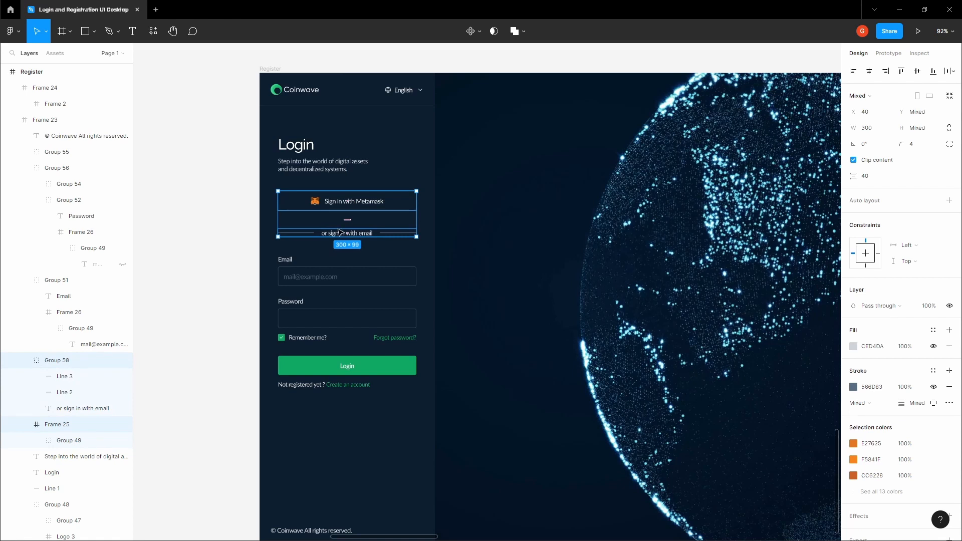
{"action": "key", "text": "Delete"}
Duplicate the Password label and input field in the Register frame, placing the copy above the Email field at Y 265
{"action": "left_click", "coordinate": [317, 319]}
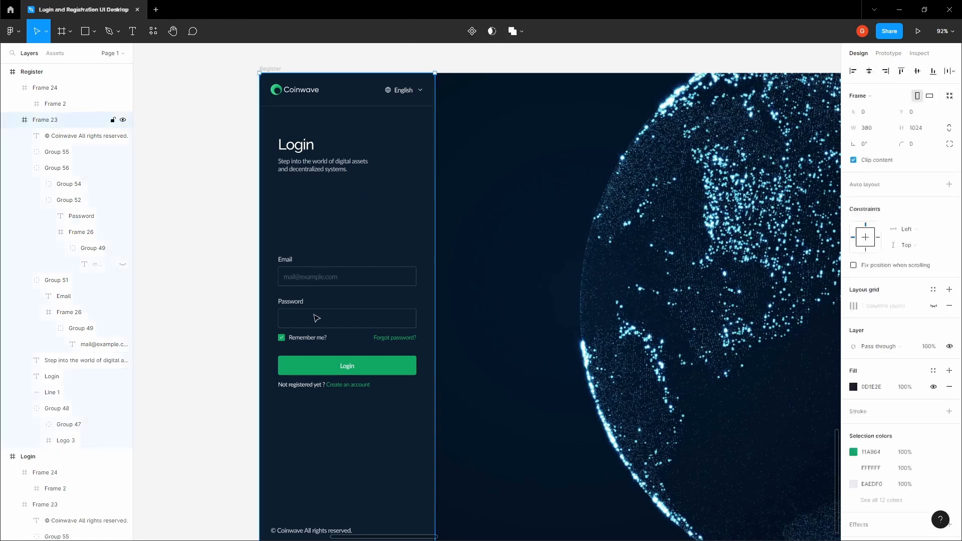
{"action": "double_click", "coordinate": [310, 318]}
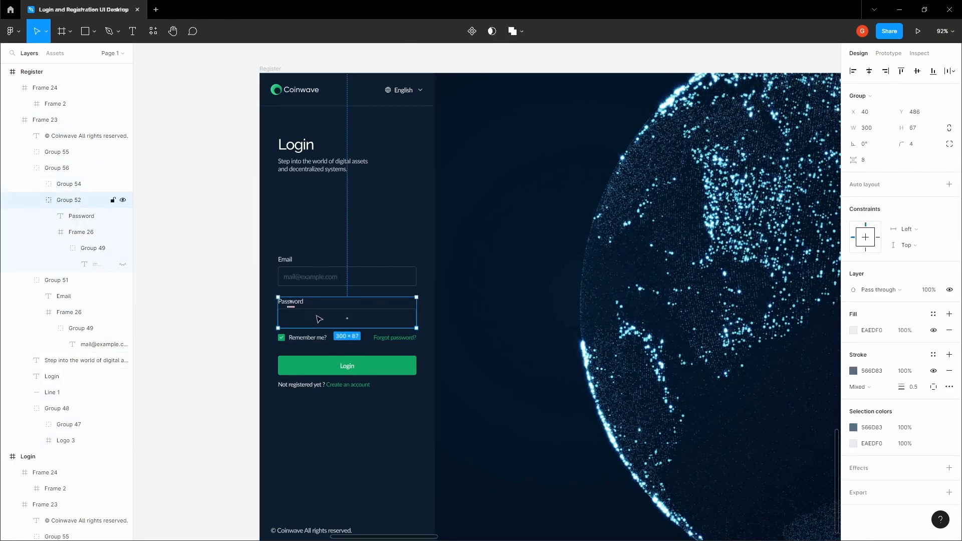
{"action": "left_click_drag", "start_coordinate": [317, 318], "coordinate": [334, 217]}
{"action": "key", "text": "Escape"}
Ungroup the password form group and regroup only the original Password field with its "Remember me?" row
{"action": "double_click", "coordinate": [299, 322]}
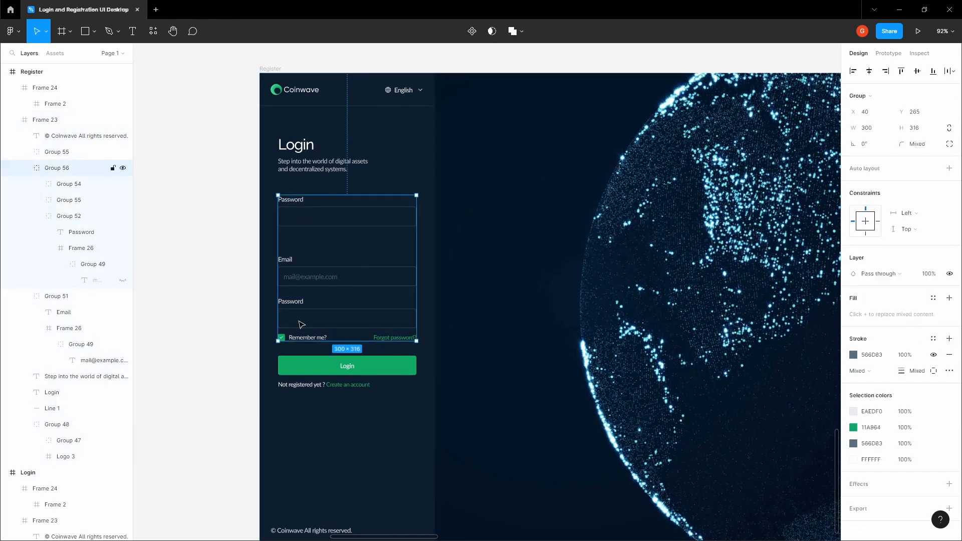
{"action": "right_click", "coordinate": [301, 325]}
{"action": "left_click", "coordinate": [336, 372]}
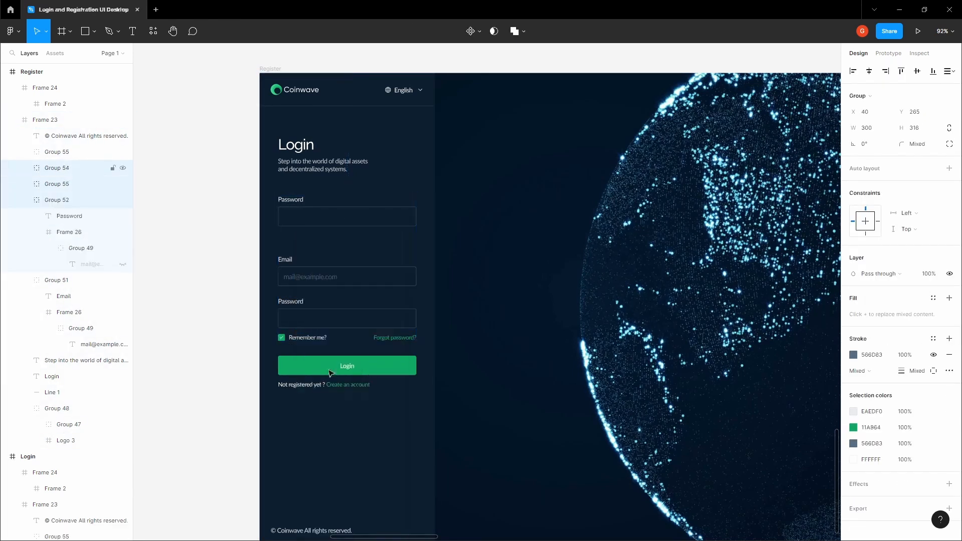
{"action": "key", "text": "Escape"}
{"action": "double_click", "coordinate": [316, 322]}
{"action": "left_click", "coordinate": [307, 222]}
{"action": "left_click", "coordinate": [301, 319]}
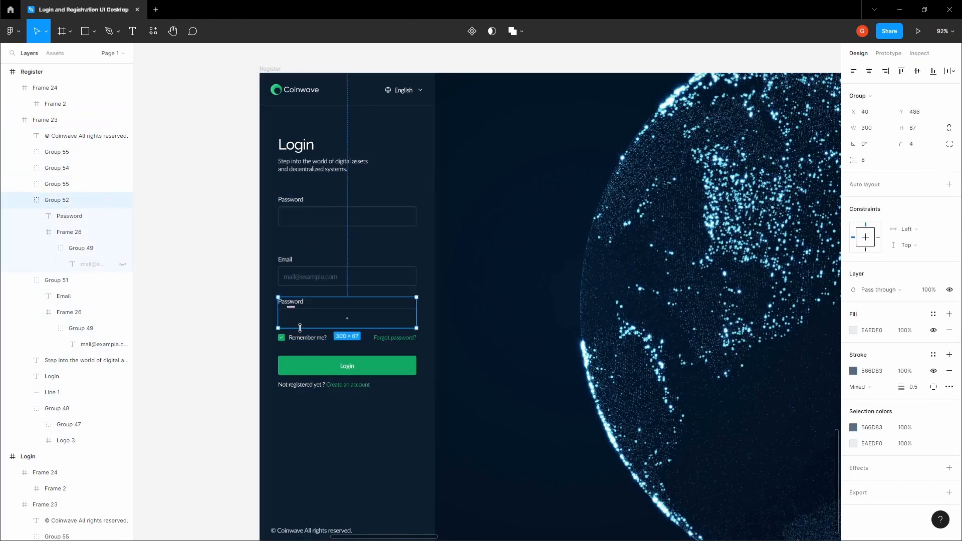
{"action": "left_click", "coordinate": [299, 338], "text": "shift"}
{"action": "key", "text": "ctrl+g"}
{"action": "key", "text": "Escape"}
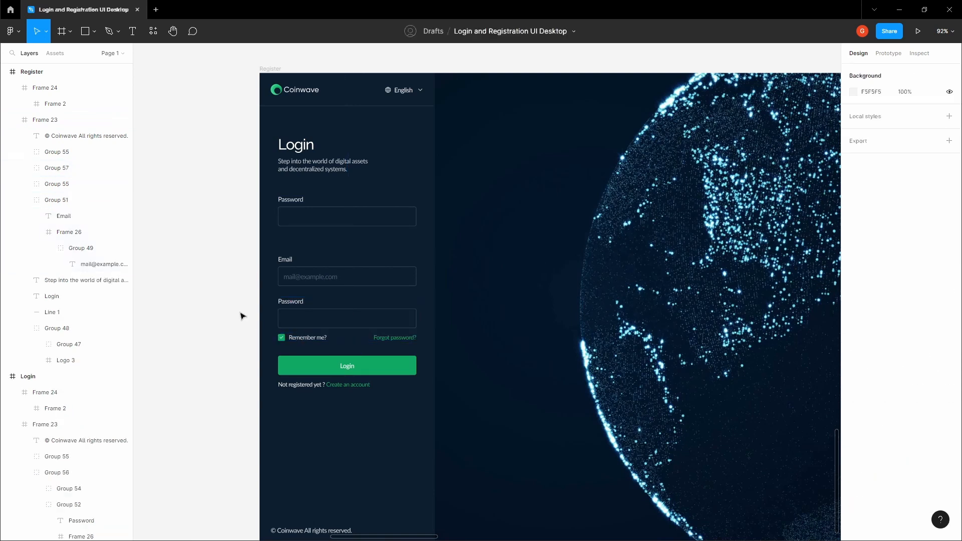
Relabel the copied field above Email as "Username" and move the Email field up closer beneath it
{"action": "double_click", "coordinate": [290, 199]}
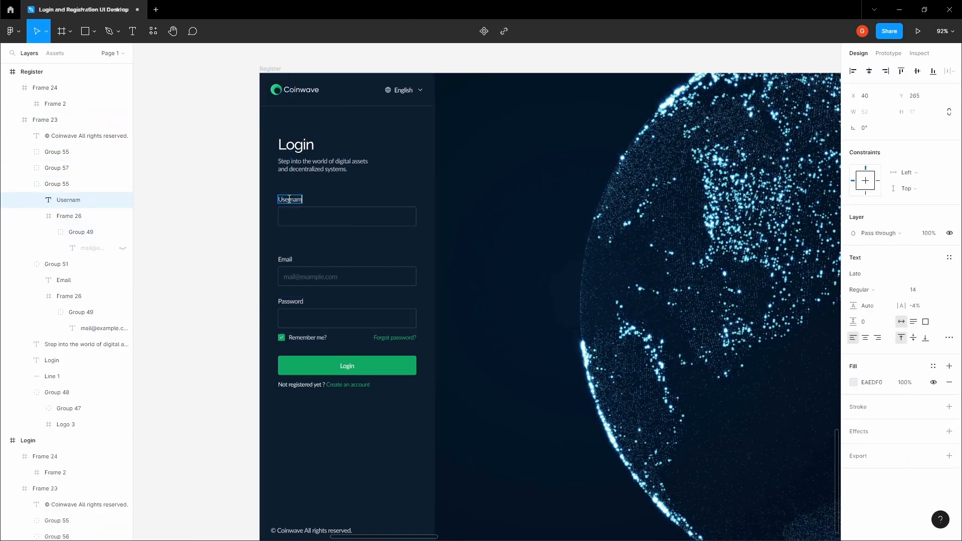
{"action": "left_click", "coordinate": [215, 214]}
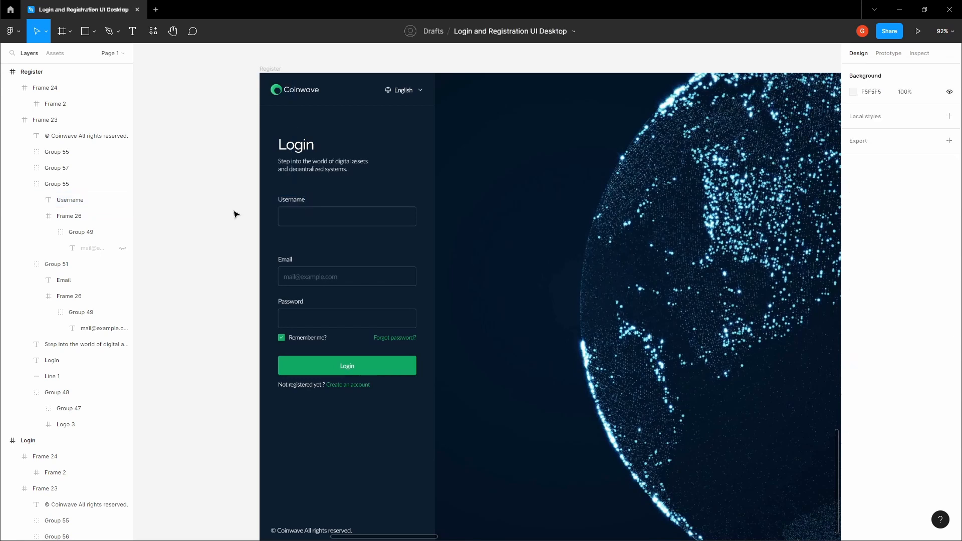
{"action": "left_click", "coordinate": [311, 209]}
{"action": "left_click", "coordinate": [311, 215]}
{"action": "left_click_drag", "start_coordinate": [304, 280], "coordinate": [304, 259]}
Move the Password group and the Login button group down together, with the Password group at Y 540
{"action": "left_click", "coordinate": [306, 321]}
{"action": "left_click", "coordinate": [309, 367], "text": "shift"}
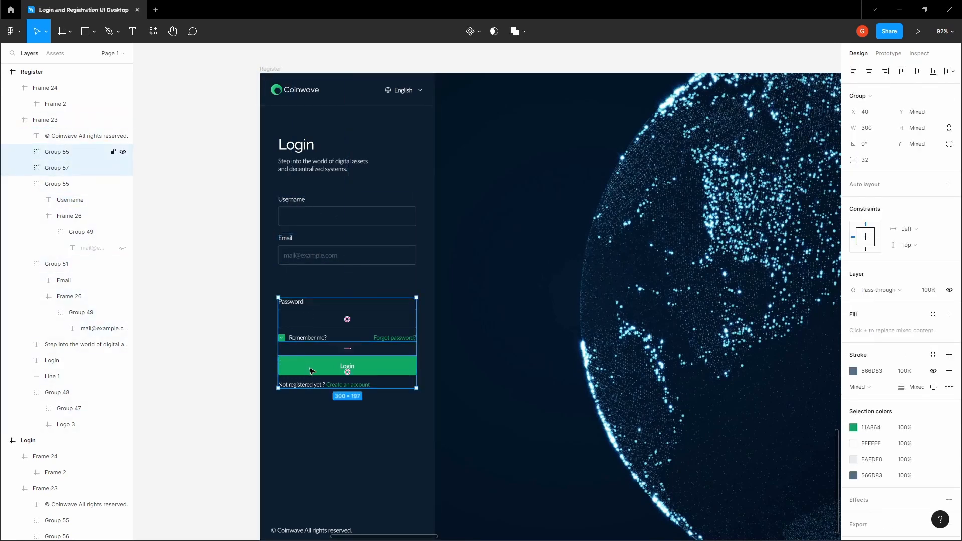
{"action": "left_click_drag", "start_coordinate": [309, 367], "coordinate": [310, 392]}
Duplicate the Username field into the gap below Email at Y 454 and relabel the copy "Password"
{"action": "left_click", "coordinate": [319, 216]}
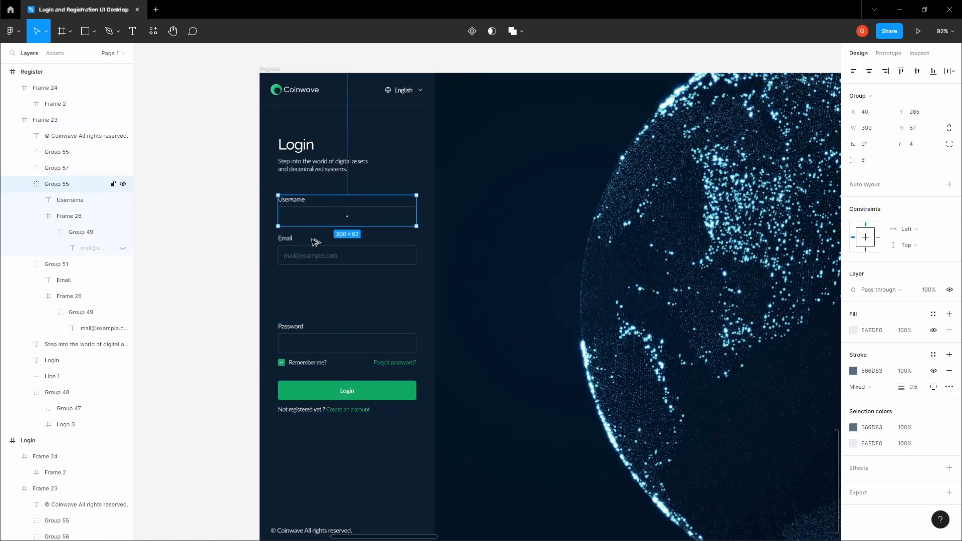
{"action": "left_click_drag", "start_coordinate": [311, 218], "coordinate": [312, 304]}
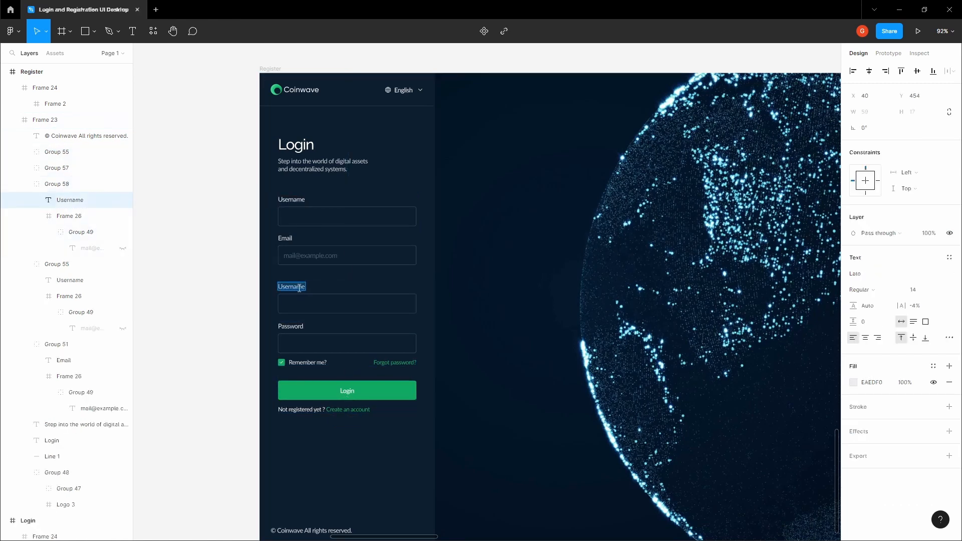
{"action": "type", "text": "Password"}
Change the label of the original Password field above "Remember me?" to "Confirm password"
{"action": "scroll", "coordinate": [310, 319], "scroll_direction": "up", "scroll_amount": 3}
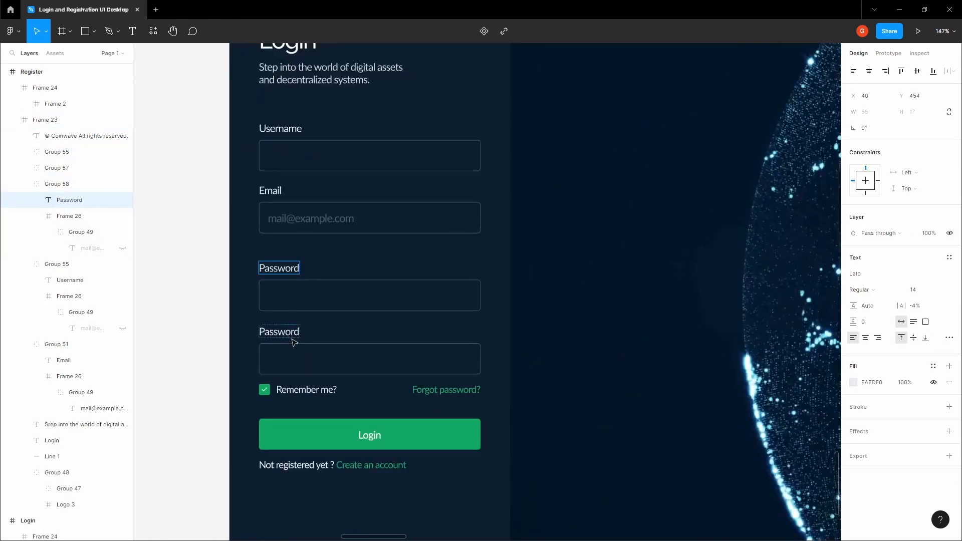
{"action": "double_click", "coordinate": [293, 339]}
{"action": "type", "text": "Confi"}
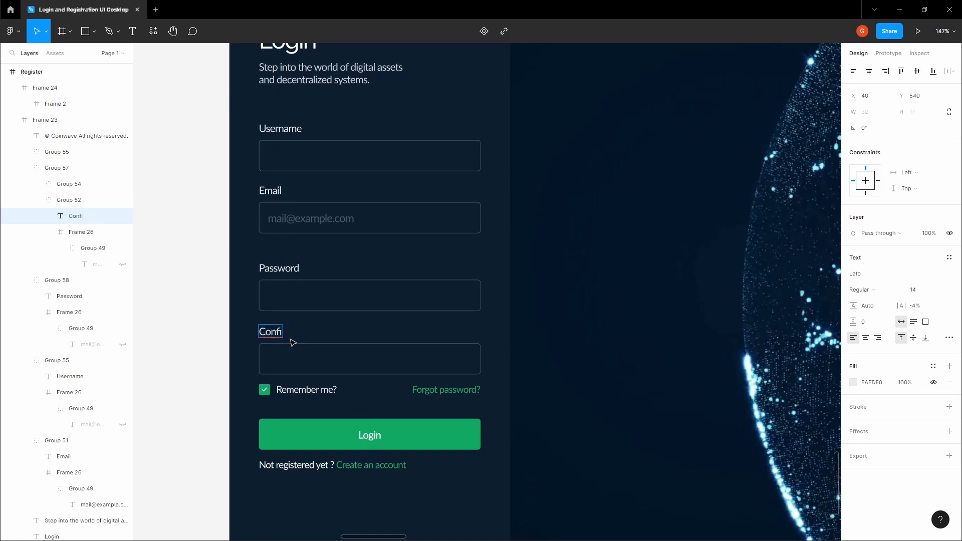
{"action": "type", "text": "rm password"}
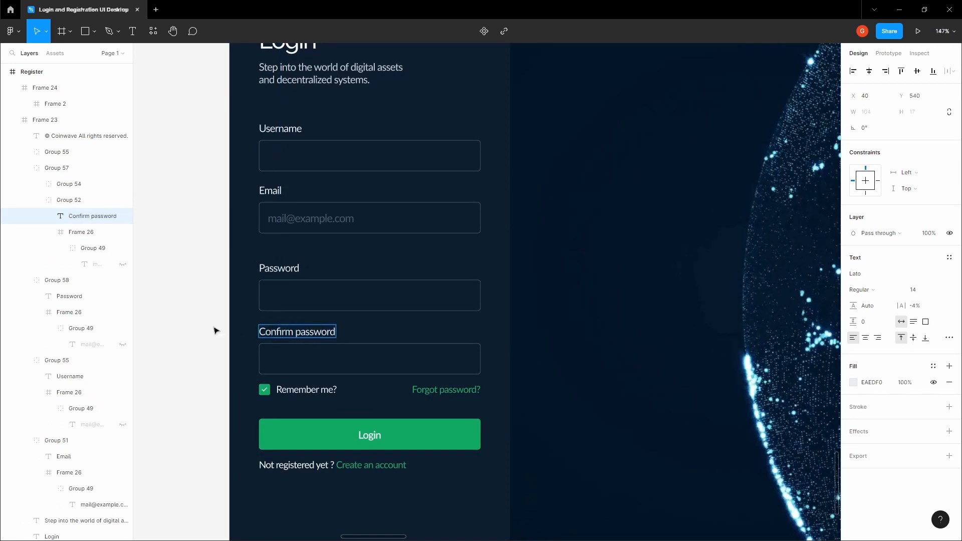
{"action": "left_click", "coordinate": [211, 329]}
{"action": "left_click", "coordinate": [212, 330]}
Move the Password group up to leave a 24 px gap below the Email group
{"action": "double_click", "coordinate": [289, 308]}
{"action": "key", "text": "alt"}
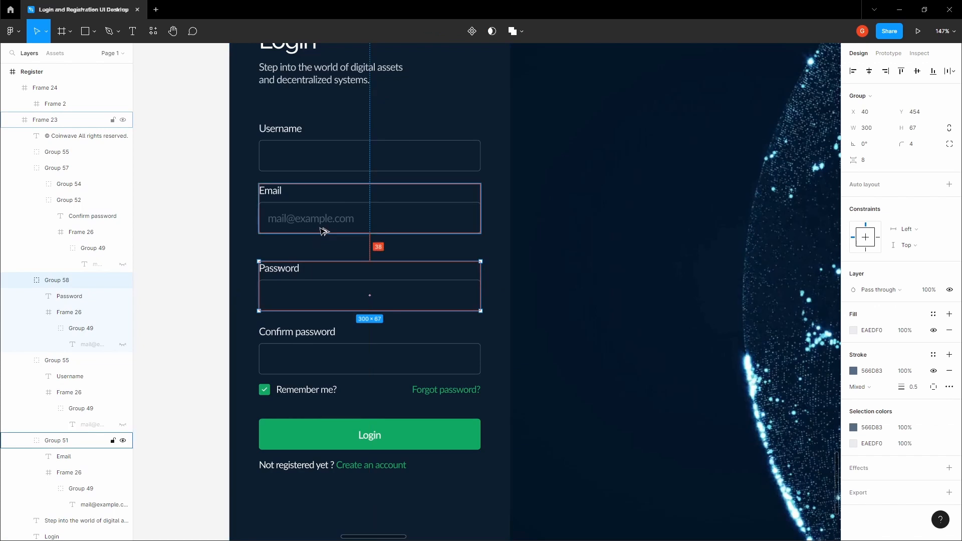
{"action": "key", "text": "Up"}
{"action": "key", "text": "Up"}
{"action": "key", "text": "Up"}
{"action": "key", "text": "Up"}
{"action": "key", "text": "Up"}
{"action": "key", "text": "Up"}
{"action": "key", "text": "Up"}
{"action": "key", "text": "Up"}
{"action": "key", "text": "Up"}
{"action": "key", "text": "Up"}
{"action": "key", "text": "Up"}
{"action": "key", "text": "Up"}
{"action": "key", "text": "Up"}
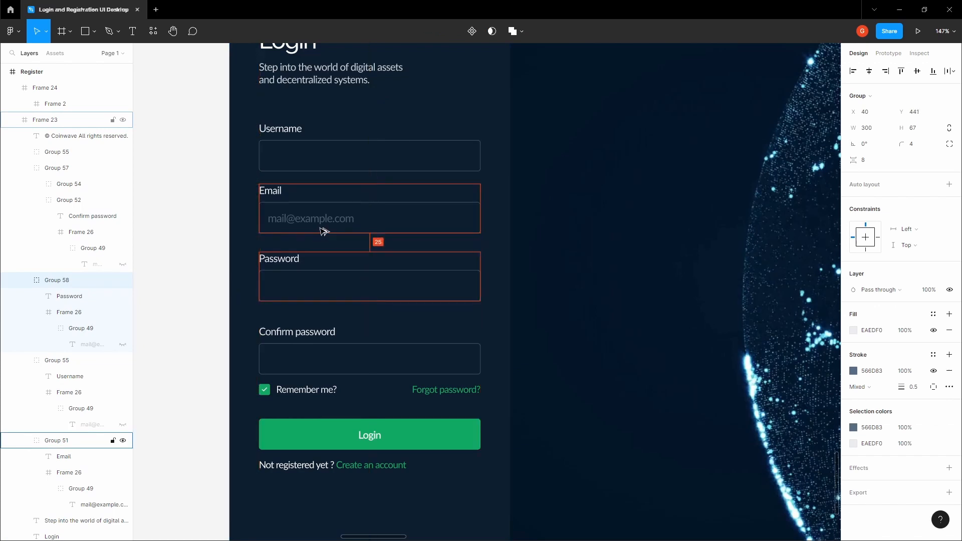
Move the Email and Password groups down together so Email sits 24 px below the Username group
{"action": "left_click", "coordinate": [324, 231], "text": "shift"}
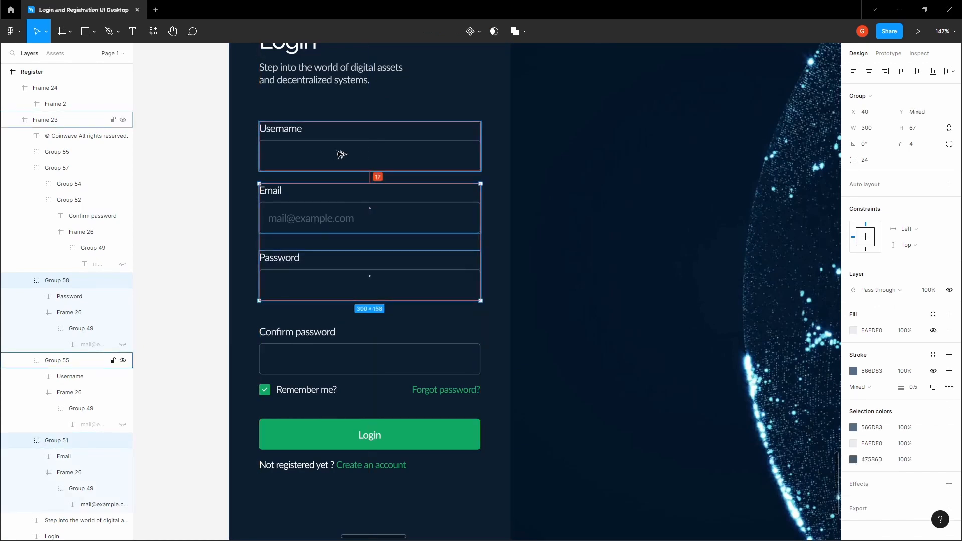
{"action": "key", "text": "Down"}
{"action": "key", "text": "Down"}
{"action": "key", "text": "Down"}
{"action": "key", "text": "Down"}
{"action": "key", "text": "Down"}
{"action": "key", "text": "Down"}
{"action": "key", "text": "Down"}
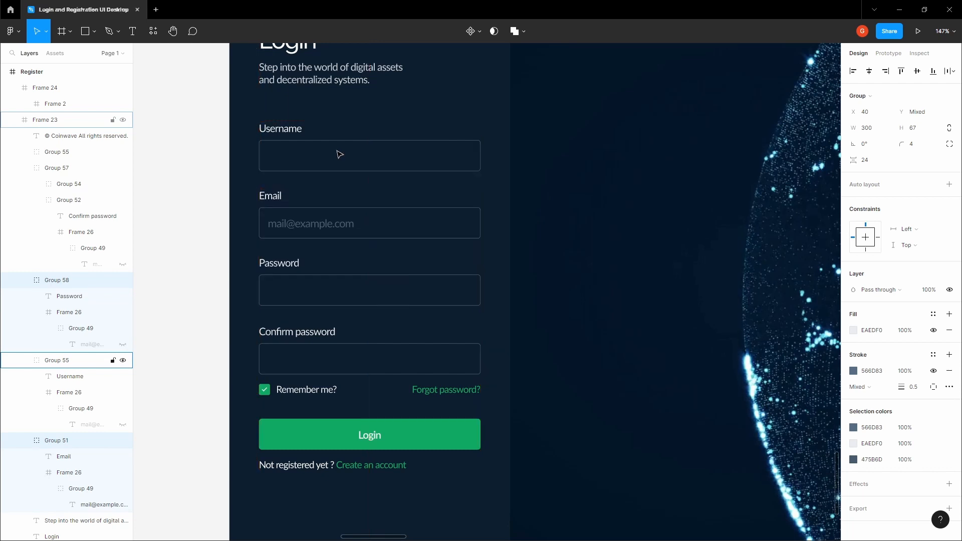
Move the Confirm password group and the Login button group up together slightly to match the spacing of the fields above
{"action": "left_click", "coordinate": [351, 359]}
{"action": "left_click", "coordinate": [322, 432], "text": "shift"}
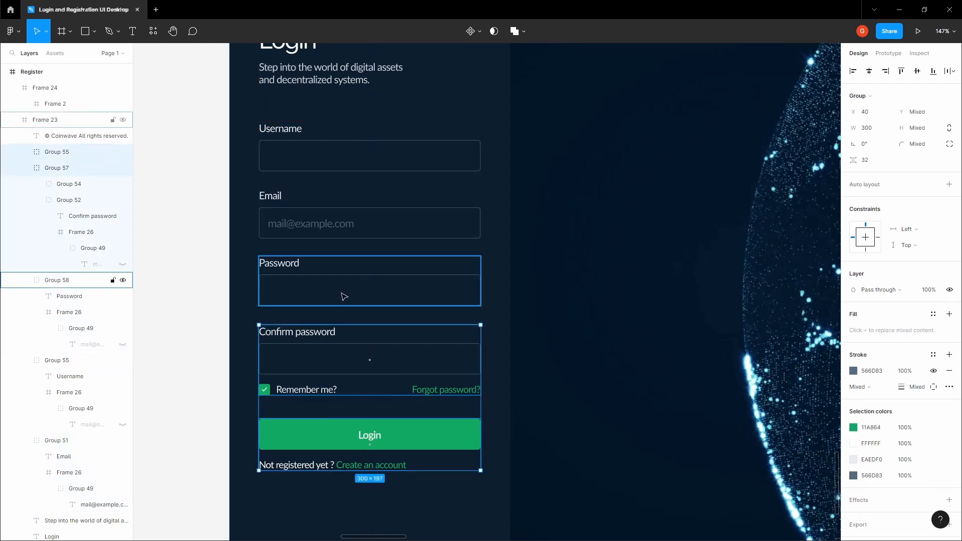
{"action": "key", "text": "Up"}
{"action": "key", "text": "Up"}
{"action": "key", "text": "Up"}
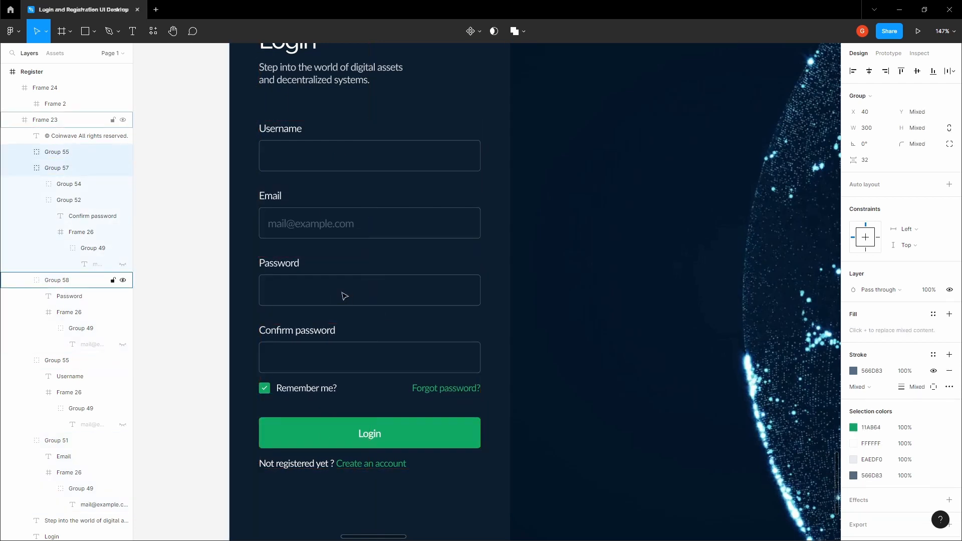
Change the green button's label on the Register screen to "Register"
{"action": "scroll", "coordinate": [345, 296], "scroll_direction": "down", "scroll_amount": 3}
{"action": "left_click", "coordinate": [209, 309]}
{"action": "left_click_drag", "start_coordinate": [231, 300], "coordinate": [212, 232]}
{"action": "scroll", "coordinate": [321, 289], "scroll_direction": "up", "scroll_amount": 2}
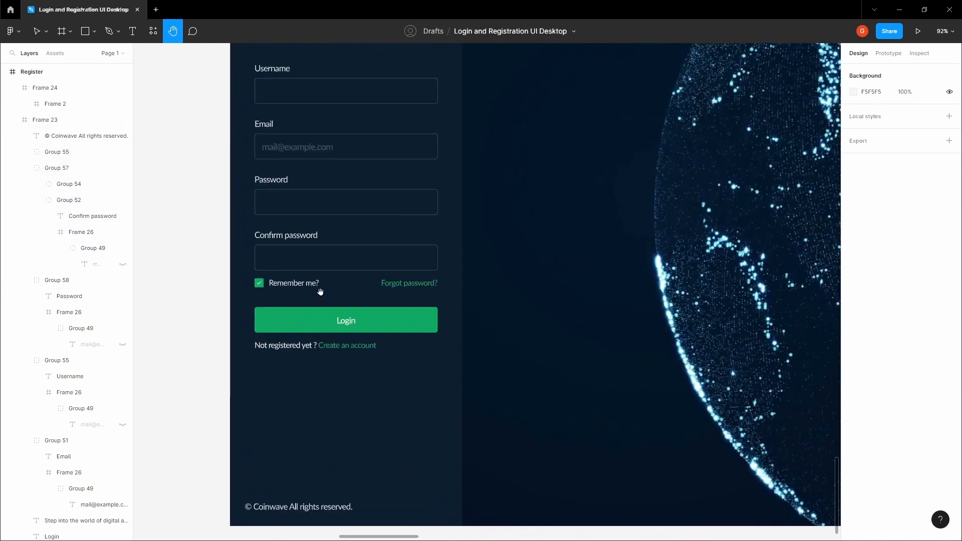
{"action": "double_click", "coordinate": [349, 325]}
{"action": "type", "text": "Register"}
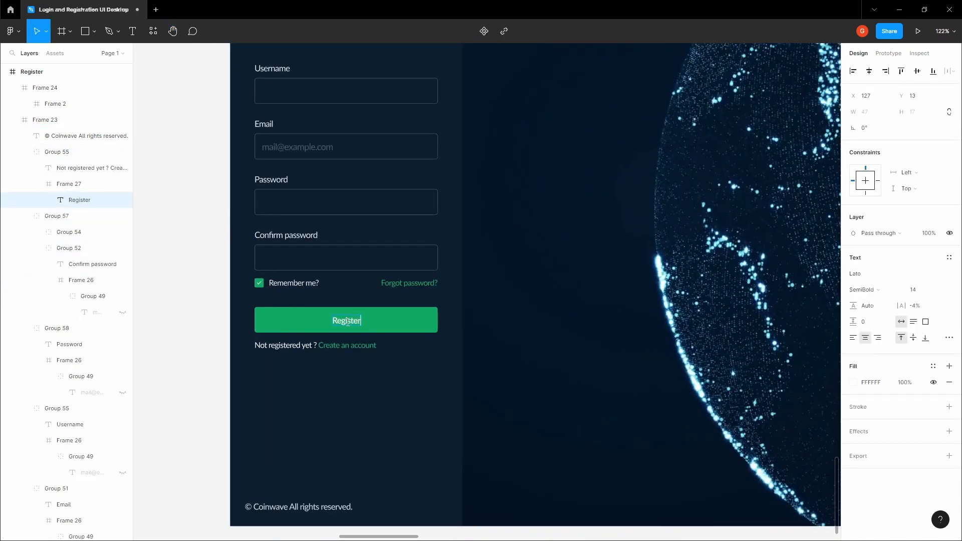
Change the line under the Register button to "Already have an account ? Sign in", keeping "Sign in" in green
{"action": "left_click", "coordinate": [300, 346]}
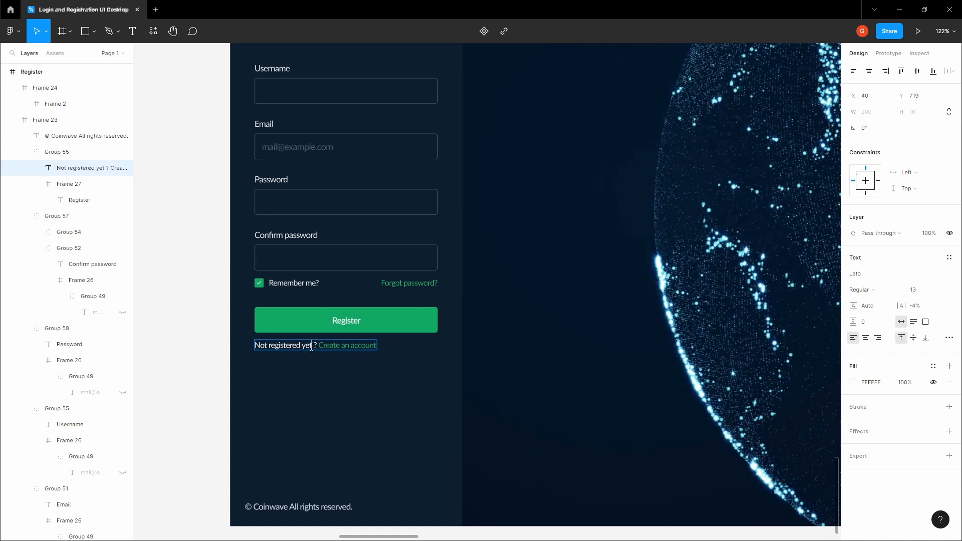
{"action": "left_click_drag", "start_coordinate": [312, 346], "coordinate": [245, 345]}
{"action": "type", "text": "Already hav"}
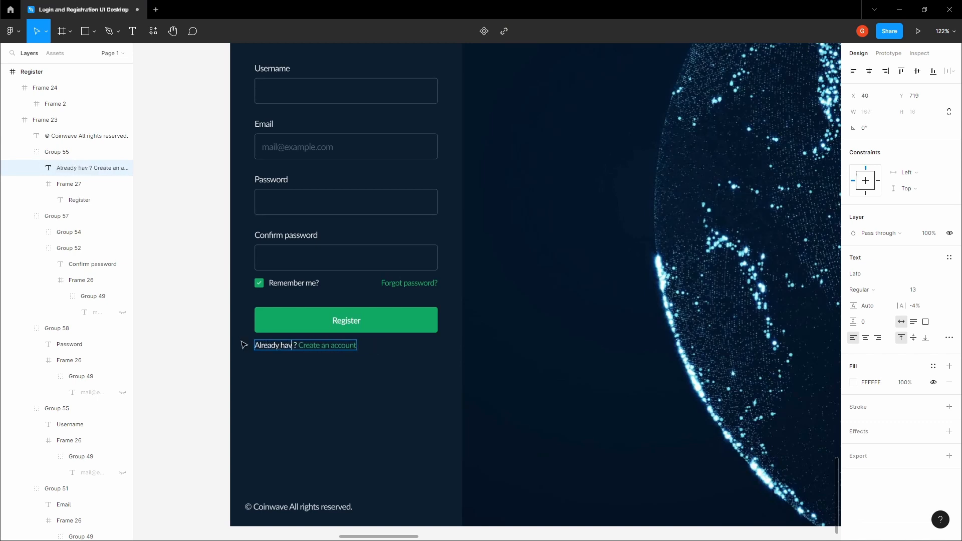
{"action": "type", "text": "e an account"}
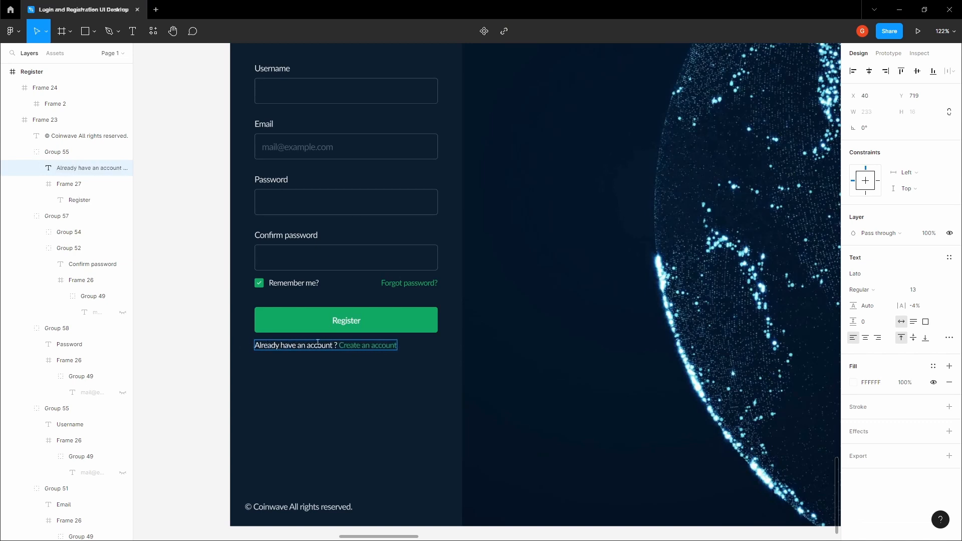
{"action": "left_click", "coordinate": [368, 350]}
{"action": "left_click_drag", "start_coordinate": [345, 347], "coordinate": [396, 353]}
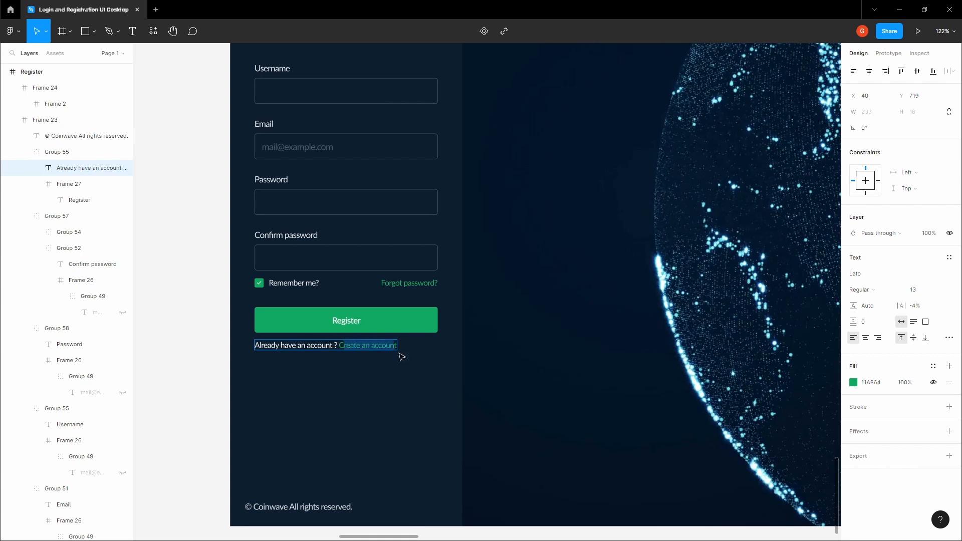
{"action": "type", "text": "Sign in"}
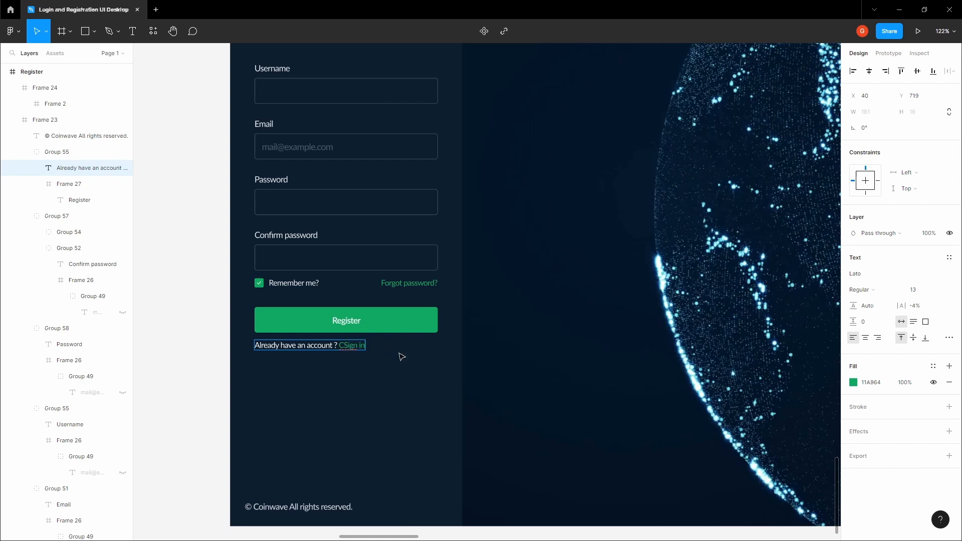
{"action": "key", "text": "BackSpace"}
{"action": "key", "text": "Escape"}
{"action": "left_click", "coordinate": [209, 324]}
Delete the "Forgot password?" link from the Register screen
{"action": "scroll", "coordinate": [209, 324], "scroll_direction": "up", "scroll_amount": 1}
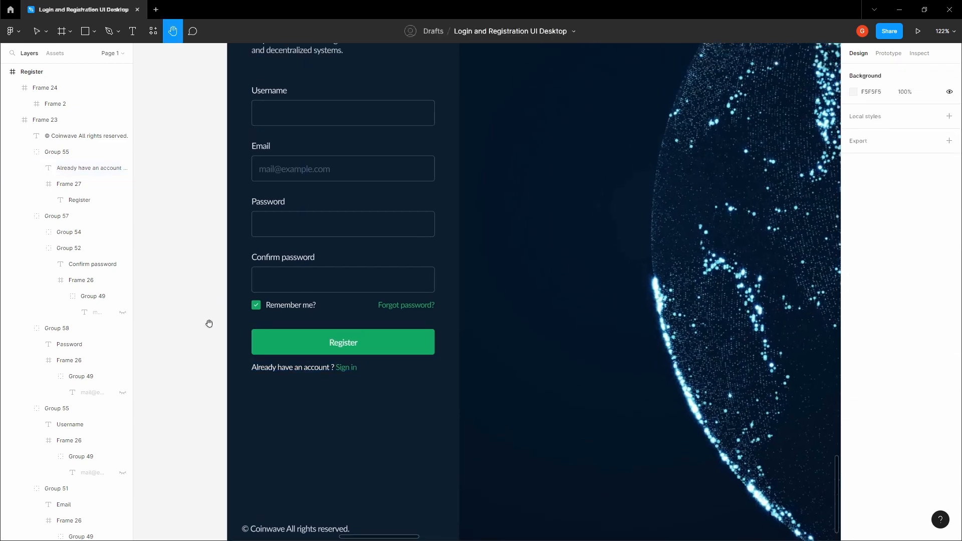
{"action": "left_click", "coordinate": [418, 309]}
{"action": "left_click", "coordinate": [419, 309]}
{"action": "left_click", "coordinate": [419, 310]}
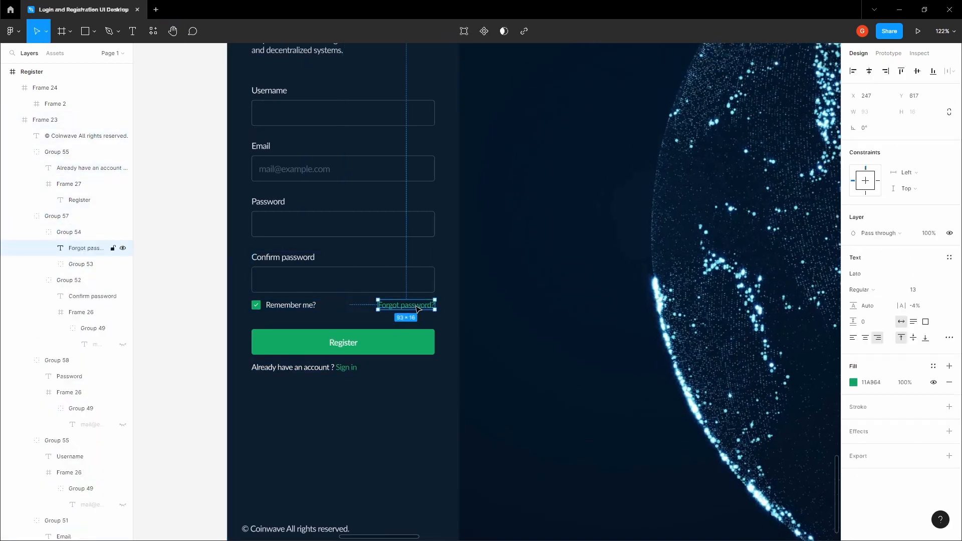
{"action": "key", "text": "Delete"}
Change the Register screen's heading to "Register an account"
{"action": "scroll", "coordinate": [187, 293], "scroll_direction": "down", "scroll_amount": 2}
{"action": "left_click_drag", "start_coordinate": [188, 291], "coordinate": [174, 341]}
{"action": "scroll", "coordinate": [231, 134], "scroll_direction": "up", "scroll_amount": 3}
{"action": "triple_click", "coordinate": [245, 150]}
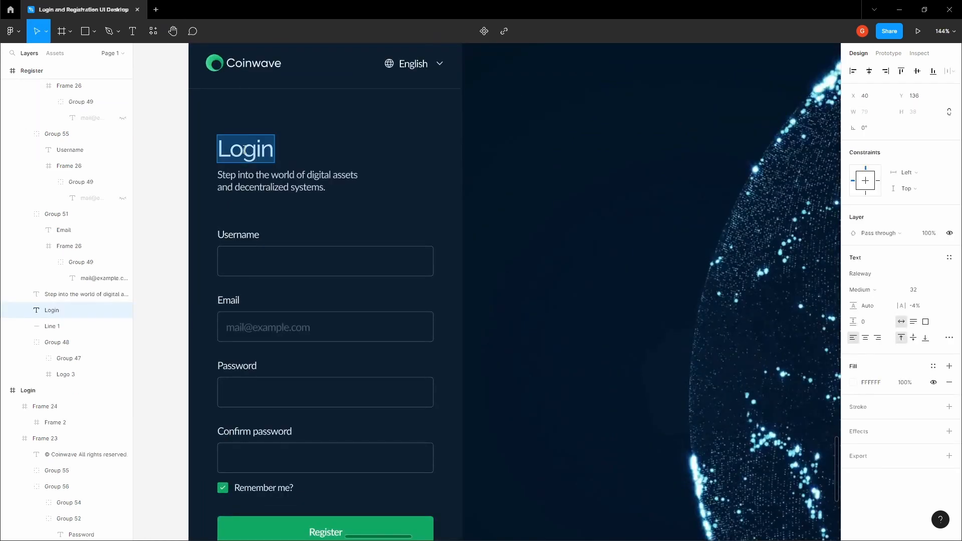
{"action": "type", "text": "Register an acc"}
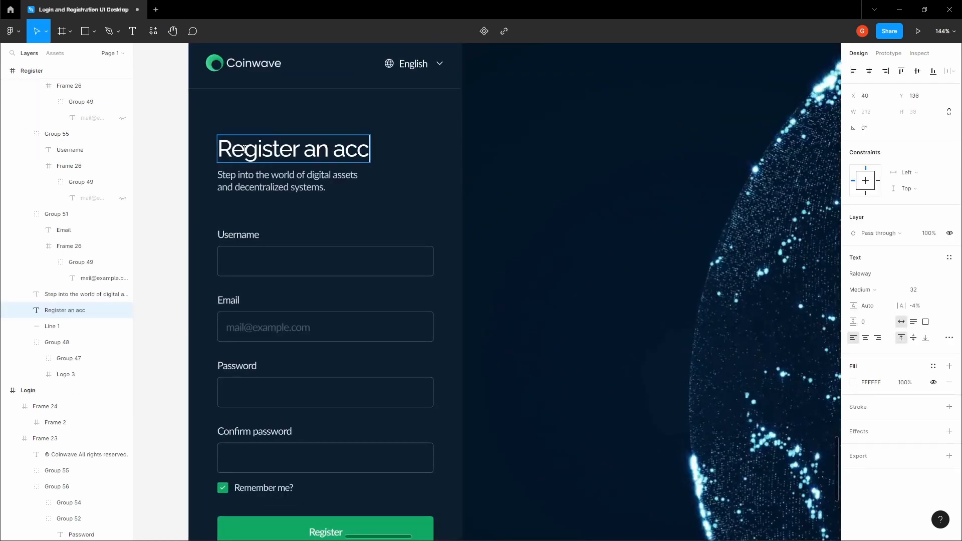
{"action": "type", "text": "ount"}
{"action": "scroll", "coordinate": [253, 150], "scroll_direction": "down", "scroll_amount": 5}
{"action": "left_click", "coordinate": [189, 182]}
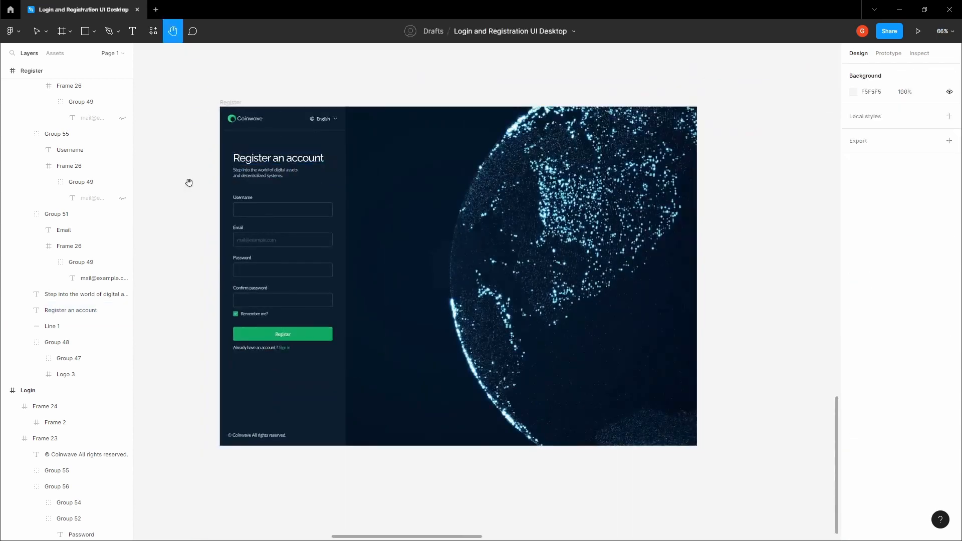
Move all four field groups and the Register button group up together to 40 px below the subtitle
{"action": "left_click_drag", "start_coordinate": [220, 185], "coordinate": [274, 189]}
{"action": "double_click", "coordinate": [320, 209]}
{"action": "left_click", "coordinate": [308, 245], "text": "shift"}
{"action": "left_click", "coordinate": [310, 271], "text": "shift"}
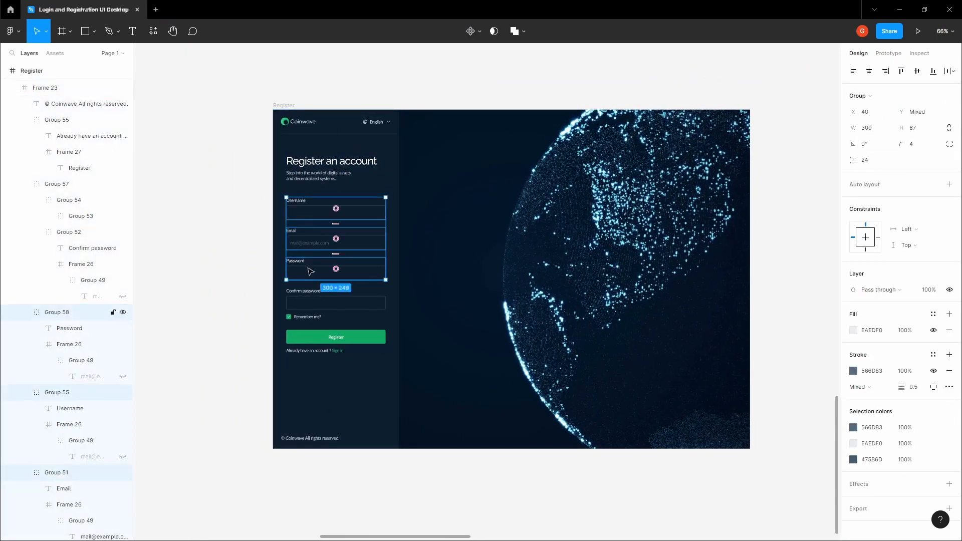
{"action": "left_click", "coordinate": [311, 301], "text": "shift"}
{"action": "left_click", "coordinate": [316, 338], "text": "shift"}
{"action": "key", "text": "alt"}
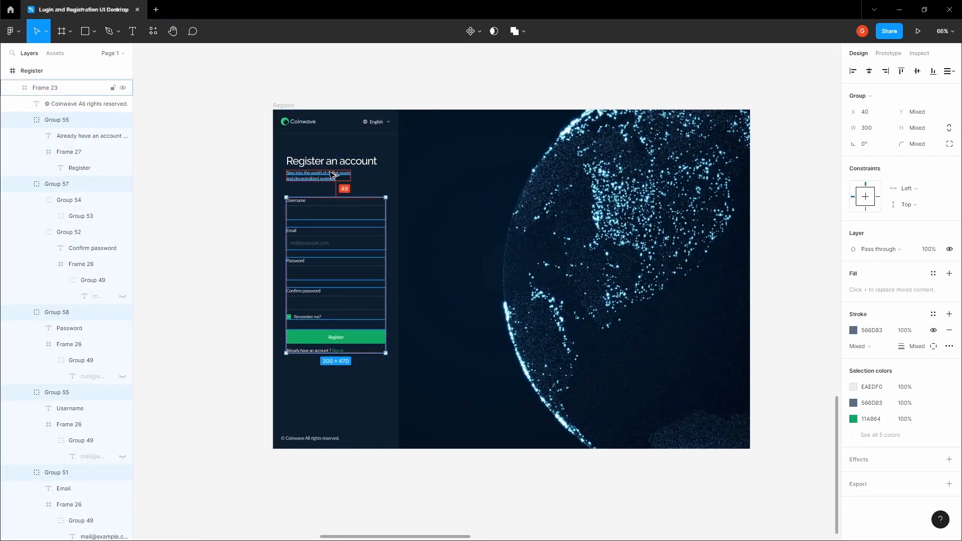
{"action": "key", "text": "Up"}
{"action": "key", "text": "Up"}
{"action": "key", "text": "Up"}
{"action": "key", "text": "Up"}
{"action": "key", "text": "Up"}
{"action": "key", "text": "Up"}
{"action": "key", "text": "Up"}
{"action": "key", "text": "Up"}
{"action": "key", "text": "Up"}
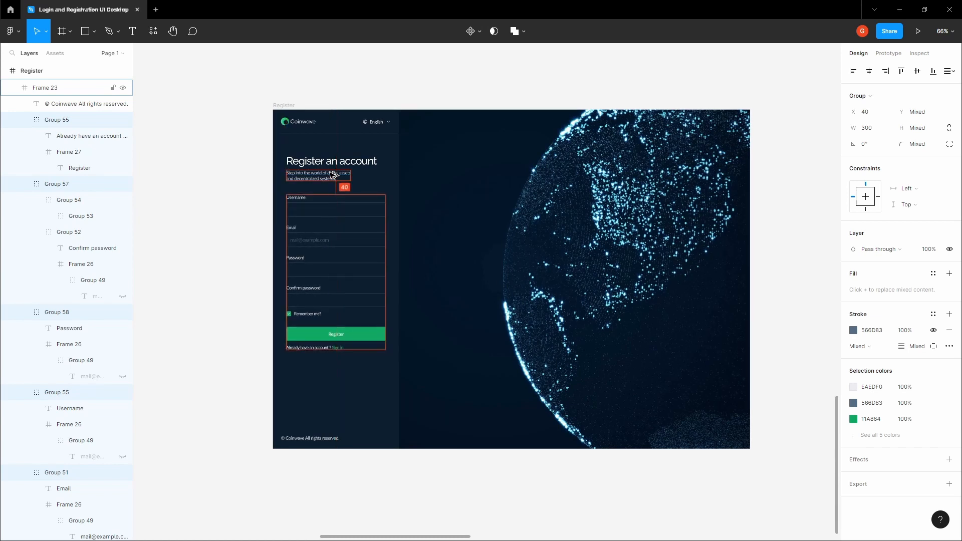
{"action": "left_click", "coordinate": [242, 195]}
Examine the Register screen's layout up close, and compare it with the Login screen side by side
{"action": "key", "text": "space"}
{"action": "left_click_drag", "start_coordinate": [242, 194], "coordinate": [214, 213]}
{"action": "scroll", "coordinate": [303, 213], "scroll_direction": "up", "scroll_amount": 3}
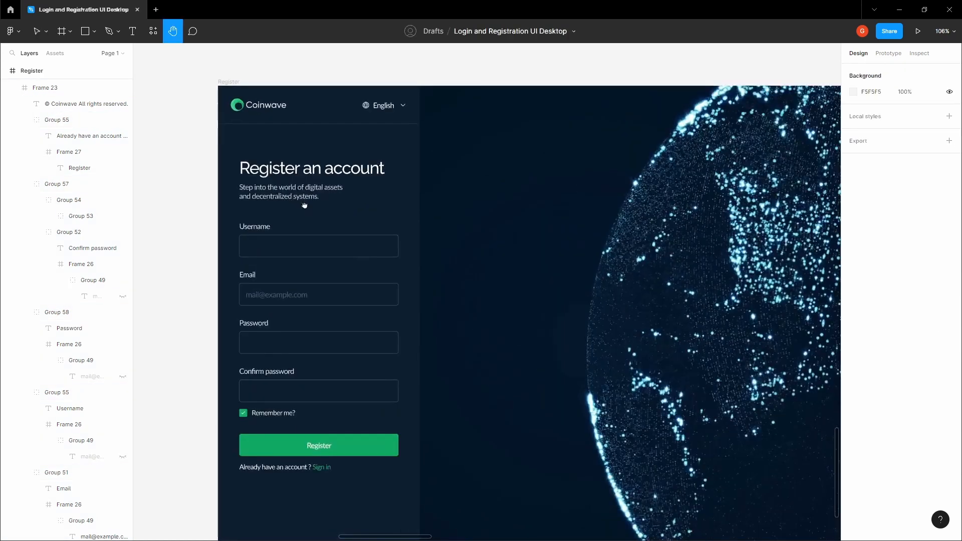
{"action": "scroll", "coordinate": [304, 205], "scroll_direction": "down", "scroll_amount": 3}
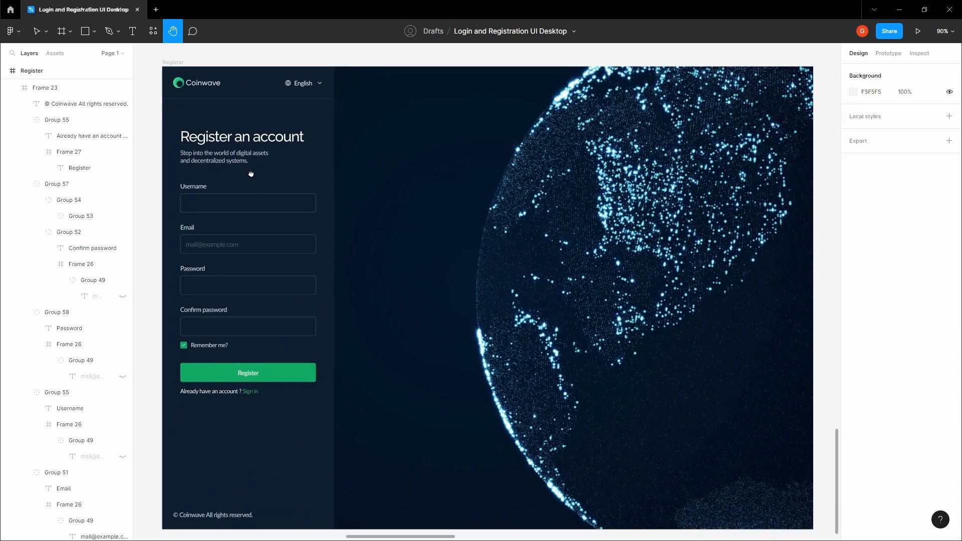
{"action": "scroll", "coordinate": [251, 174], "scroll_direction": "down", "scroll_amount": 2}
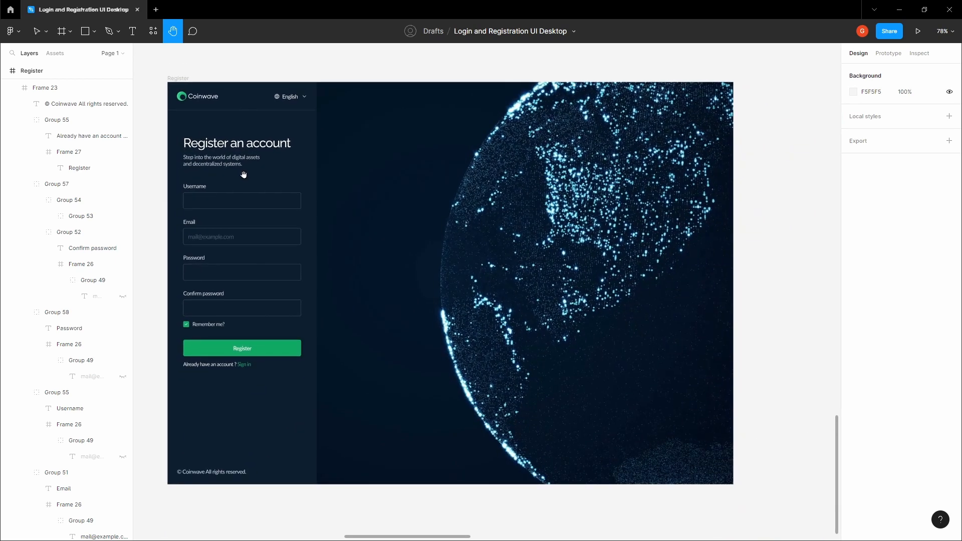
{"action": "scroll", "coordinate": [243, 174], "scroll_direction": "down", "scroll_amount": 4}
{"action": "left_click_drag", "start_coordinate": [252, 186], "coordinate": [382, 189]}
{"action": "scroll", "coordinate": [262, 194], "scroll_direction": "down", "scroll_amount": 1}
{"action": "left_click_drag", "start_coordinate": [322, 192], "coordinate": [359, 196]}
{"action": "left_click_drag", "start_coordinate": [461, 262], "coordinate": [553, 262]}
{"action": "scroll", "coordinate": [470, 228], "scroll_direction": "down", "scroll_amount": 3}
{"action": "left_click_drag", "start_coordinate": [470, 228], "coordinate": [477, 268]}
{"action": "scroll", "coordinate": [471, 269], "scroll_direction": "down", "scroll_amount": 1}
{"action": "key", "text": "v"}
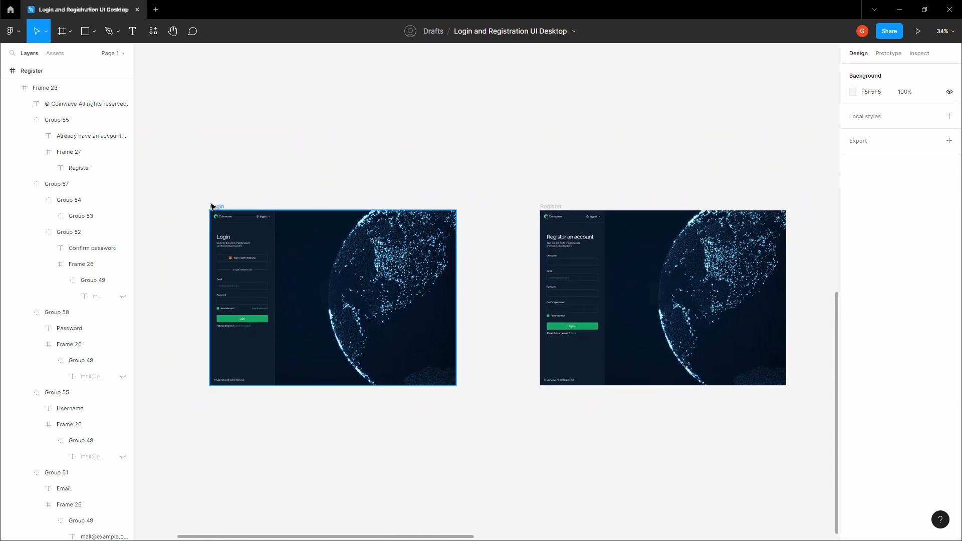
{"action": "key", "text": "h"}
{"action": "scroll", "coordinate": [322, 160], "scroll_direction": "right", "scroll_amount": 2}
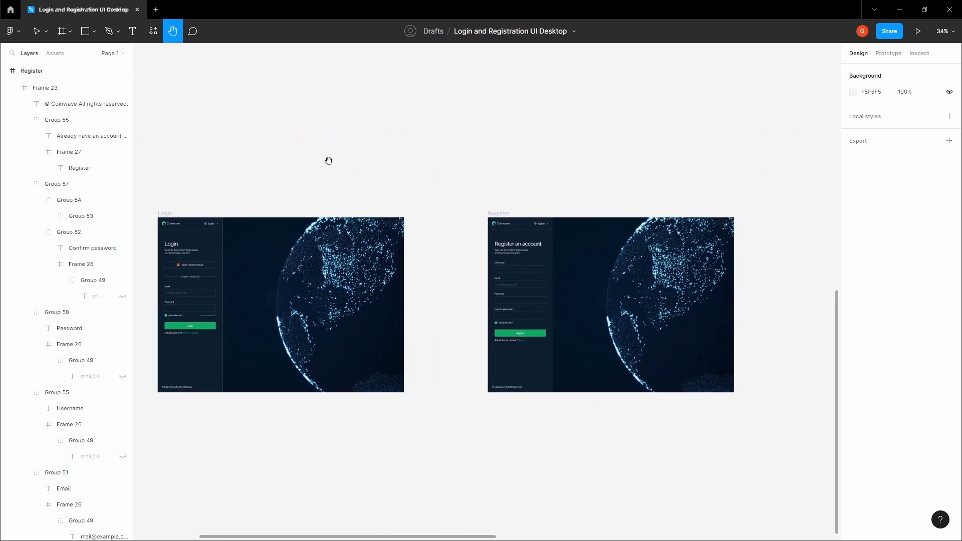
Add a prototype flow starting point to the Login frame and name it "Login & Register"
{"action": "scroll", "coordinate": [329, 166], "scroll_direction": "down", "scroll_amount": 1}
{"action": "key", "text": "v"}
{"action": "left_click", "coordinate": [165, 215]}
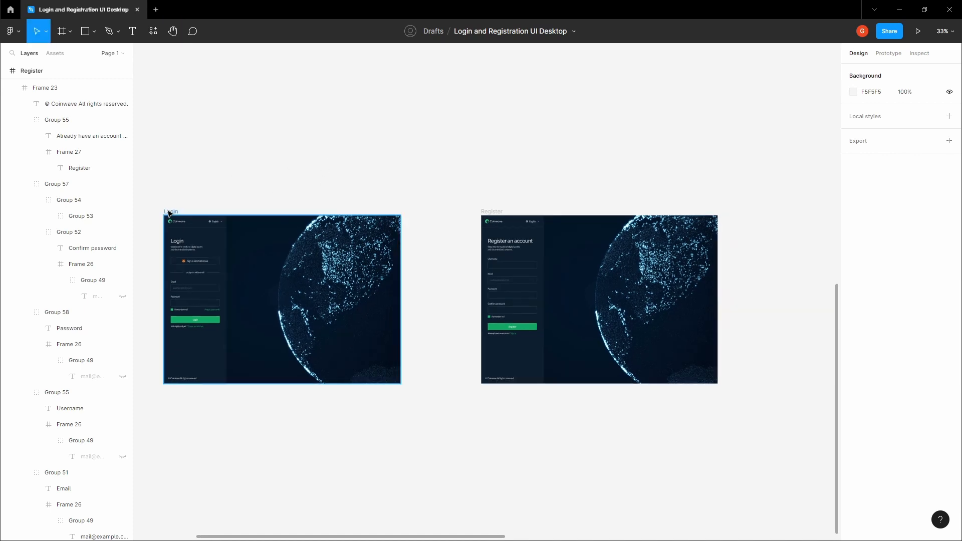
{"action": "left_click", "coordinate": [889, 54]}
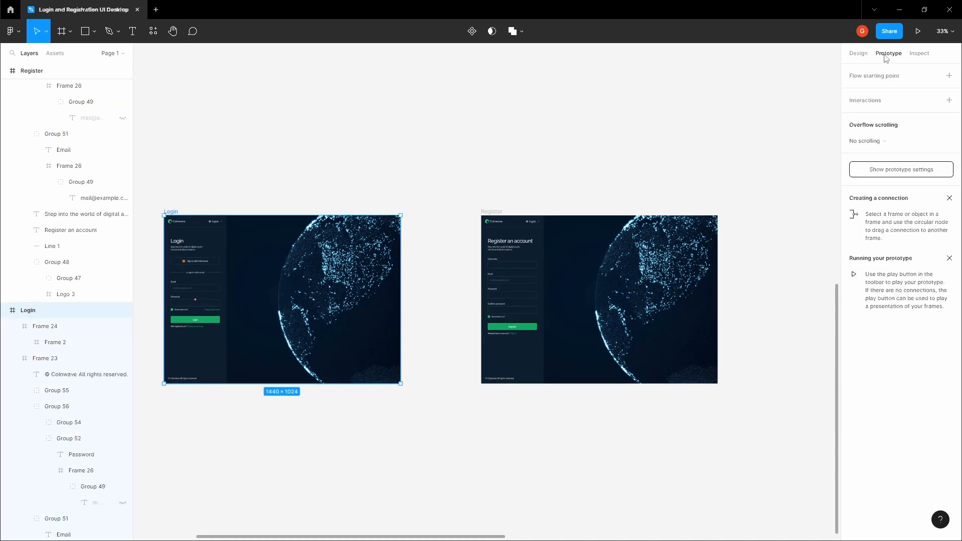
{"action": "left_click", "coordinate": [949, 76]}
{"action": "left_click", "coordinate": [892, 92]}
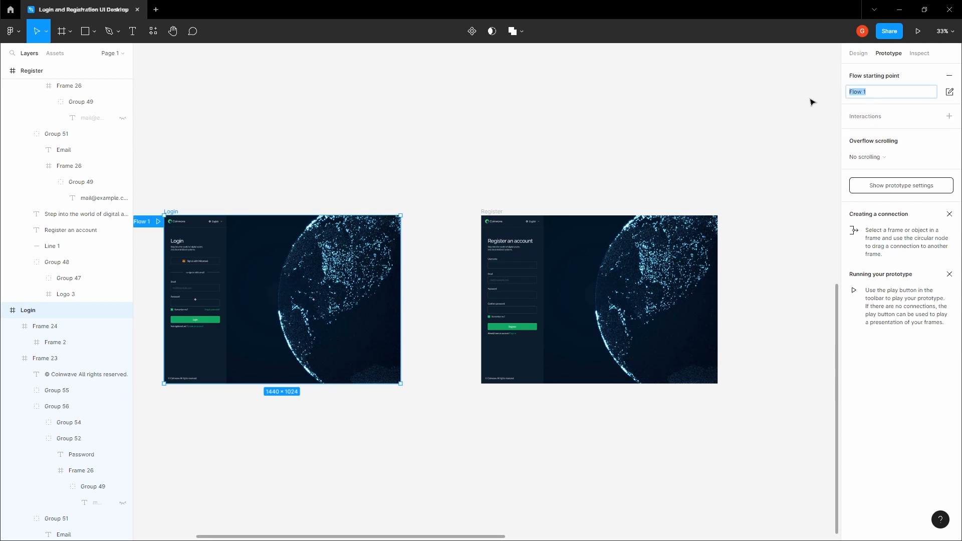
{"action": "type", "text": "Login & Register"}
{"action": "key", "text": "Return"}
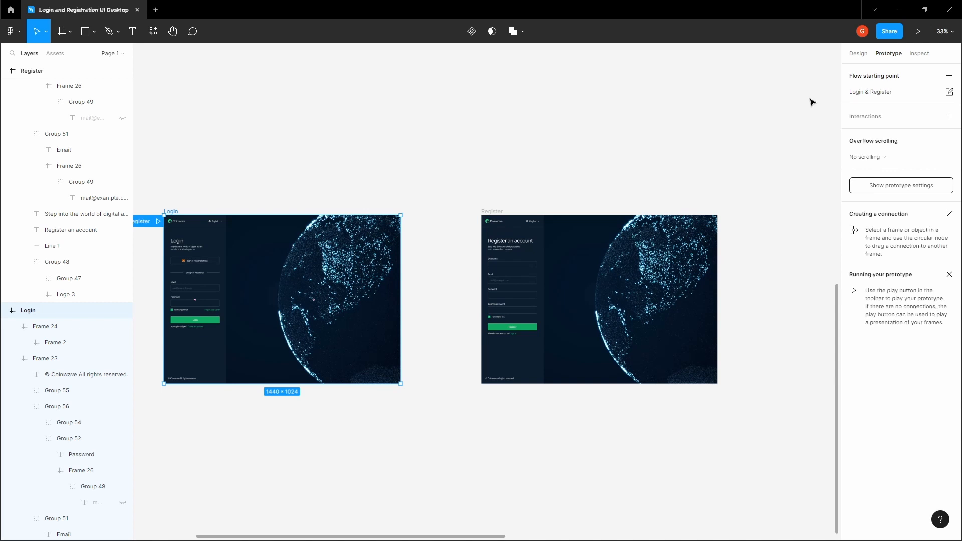
{"action": "left_click", "coordinate": [416, 127]}
Examine the "Create an account" link on the Login frame and the "Sign in" link on the Register frame
{"action": "key", "text": "space"}
{"action": "left_click_drag", "start_coordinate": [394, 134], "coordinate": [446, 116]}
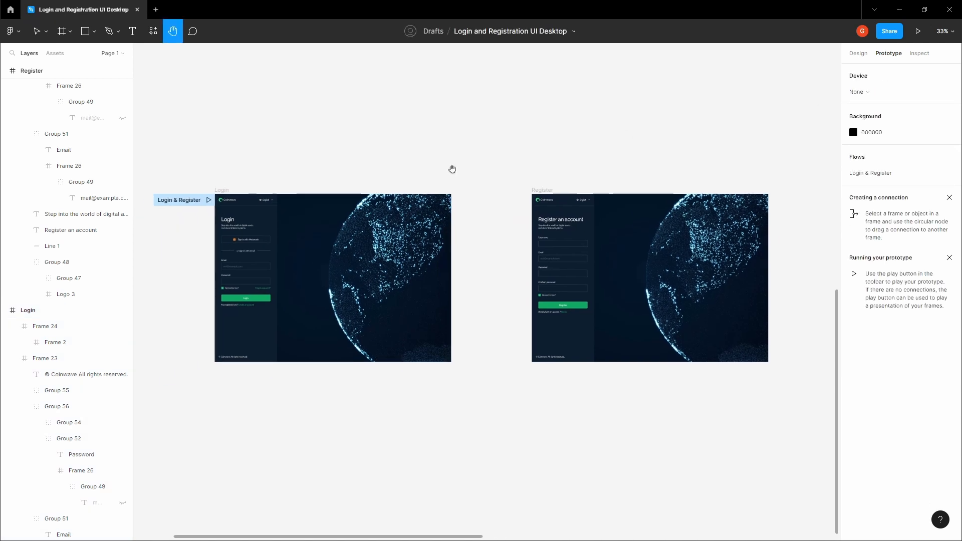
{"action": "scroll", "coordinate": [329, 245], "scroll_direction": "up", "scroll_amount": 3}
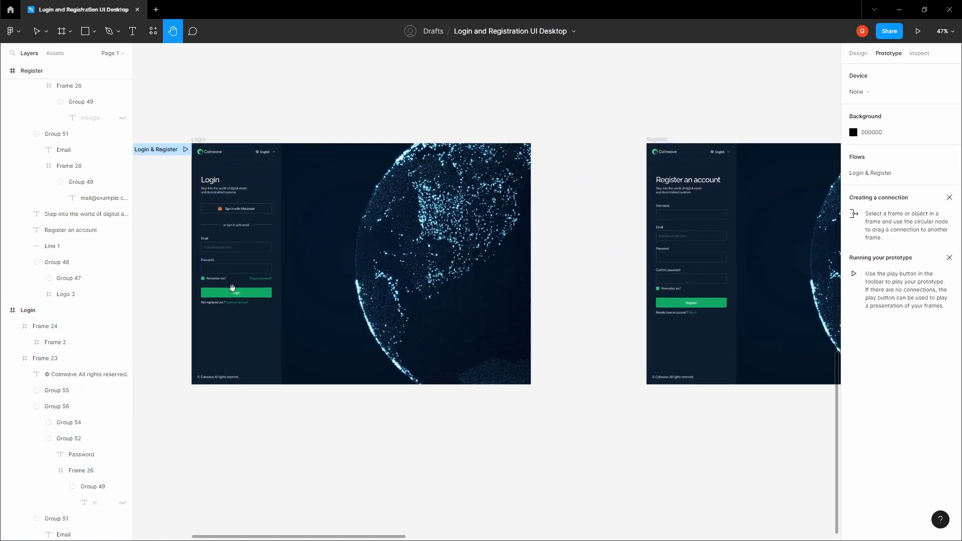
{"action": "scroll", "coordinate": [251, 305], "scroll_direction": "up", "scroll_amount": 5}
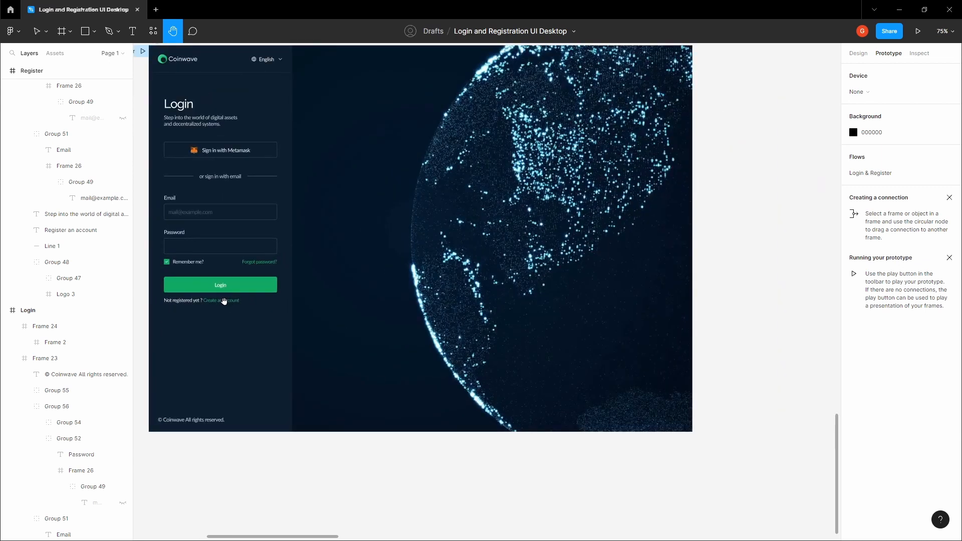
{"action": "scroll", "coordinate": [224, 300], "scroll_direction": "down", "scroll_amount": 3}
{"action": "scroll", "coordinate": [524, 171], "scroll_direction": "right", "scroll_amount": 6}
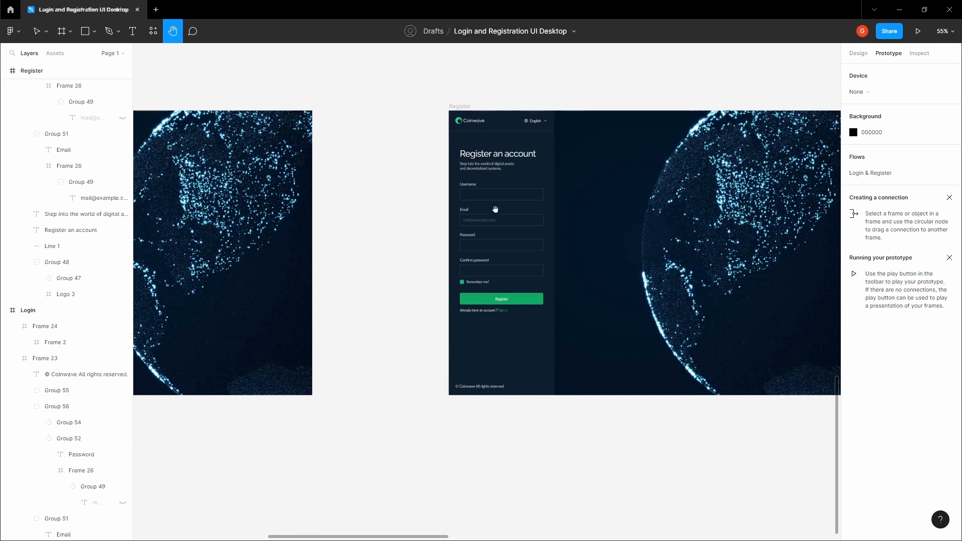
{"action": "scroll", "coordinate": [504, 309], "scroll_direction": "up", "scroll_amount": 3}
{"action": "scroll", "coordinate": [535, 296], "scroll_direction": "down", "scroll_amount": 4}
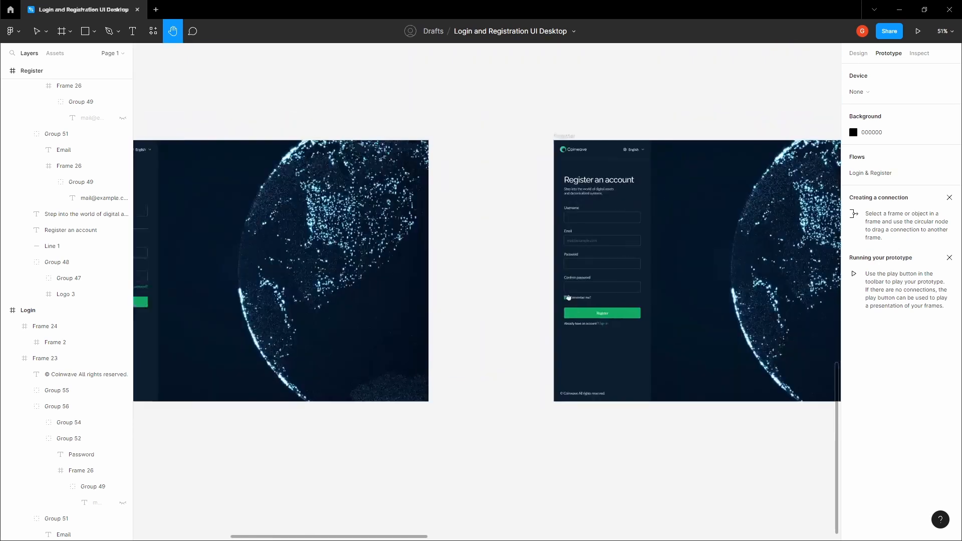
Connect the "Not registered yet ? Create an account" text on the Login frame to the Register frame as a prototype link
{"action": "scroll", "coordinate": [293, 275], "scroll_direction": "left", "scroll_amount": 5}
{"action": "key", "text": "v"}
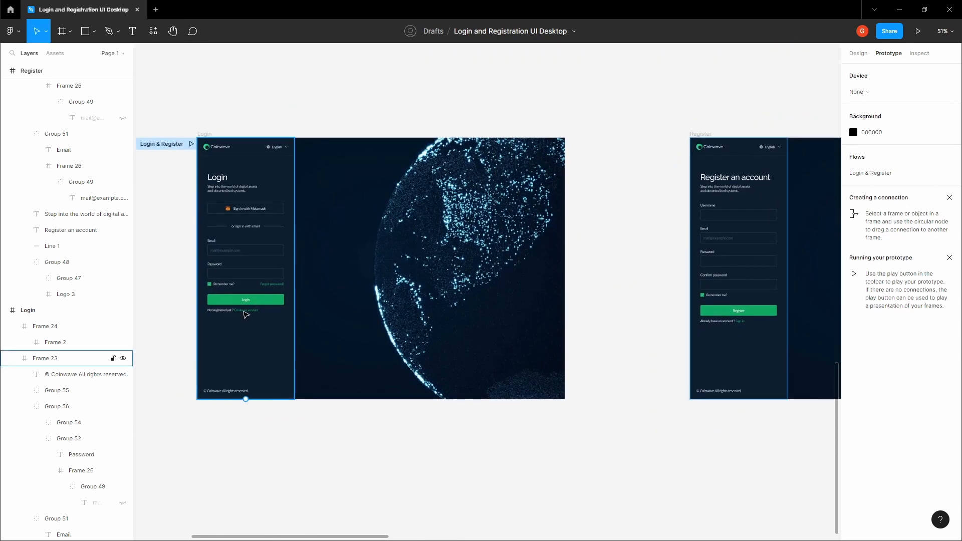
{"action": "left_click", "coordinate": [245, 312]}
{"action": "scroll", "coordinate": [226, 312], "scroll_direction": "up", "scroll_amount": 3}
{"action": "double_click", "coordinate": [224, 312]}
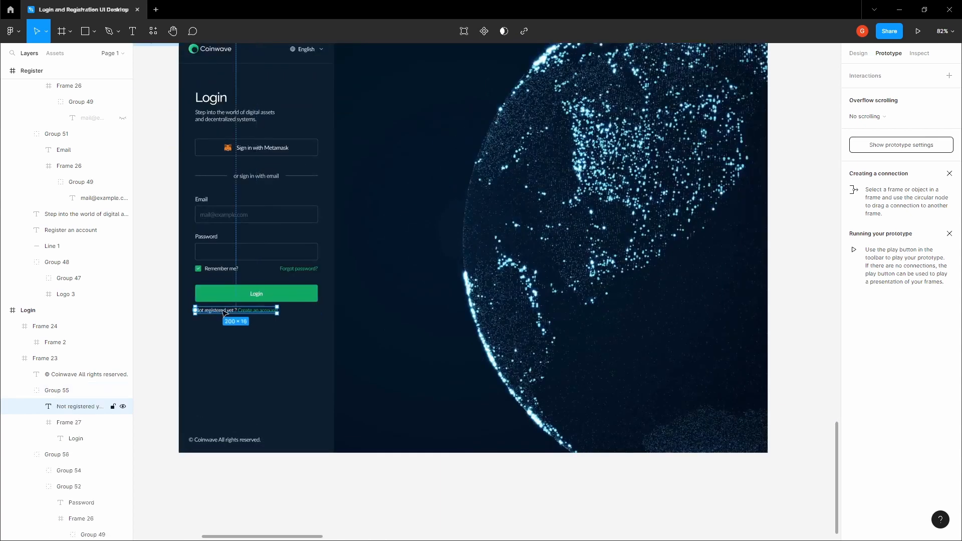
{"action": "left_click_drag", "start_coordinate": [277, 310], "coordinate": [724, 278]}
{"action": "scroll", "coordinate": [298, 315], "scroll_direction": "down", "scroll_amount": 3}
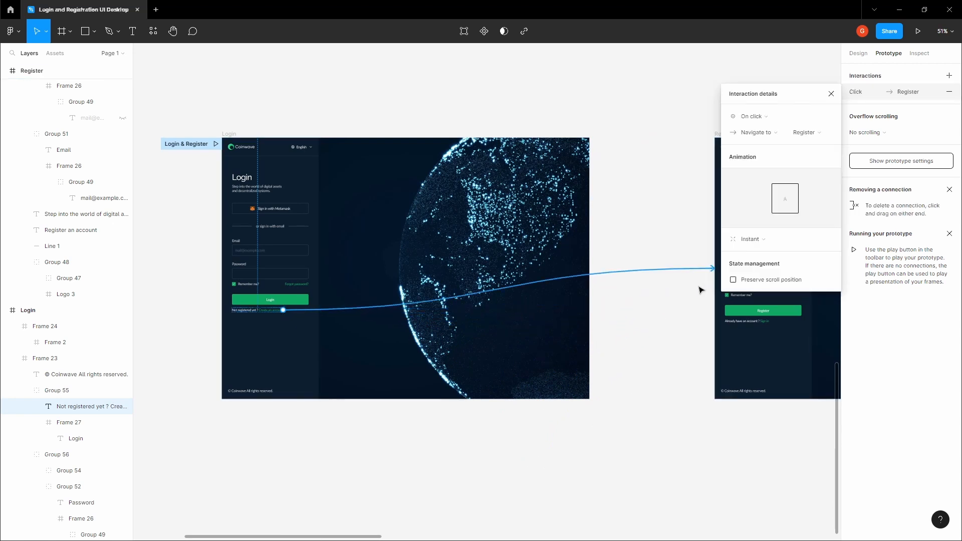
Set the link's interaction to On click with a Smart animate transition, Gentle easing and a 450 ms duration
{"action": "left_click", "coordinate": [757, 120]}
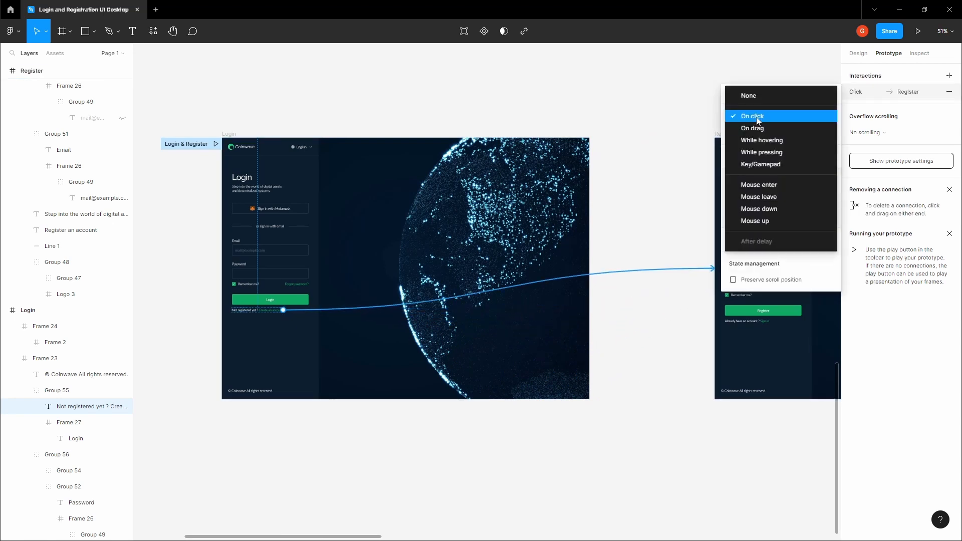
{"action": "left_click", "coordinate": [758, 119]}
{"action": "left_click", "coordinate": [763, 239]}
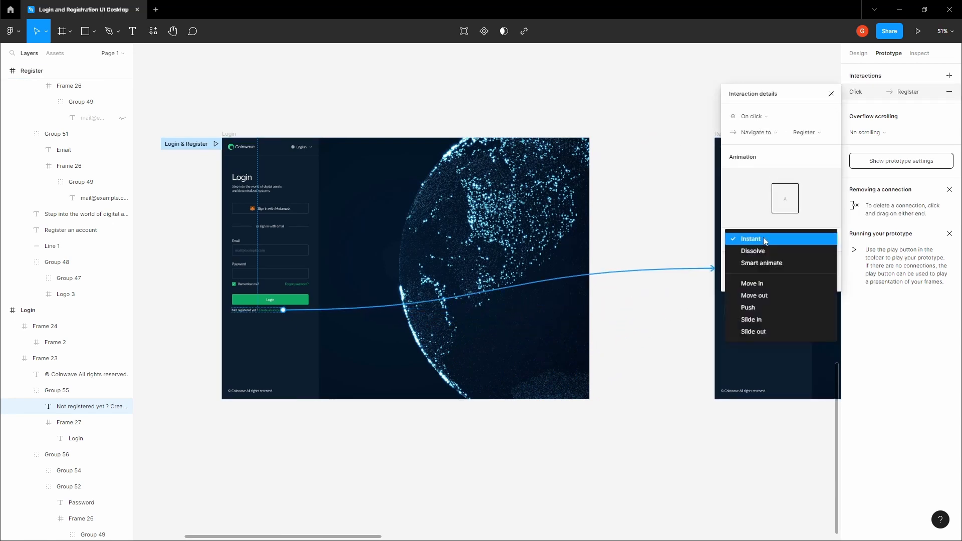
{"action": "left_click", "coordinate": [765, 264]}
{"action": "left_click", "coordinate": [756, 275]}
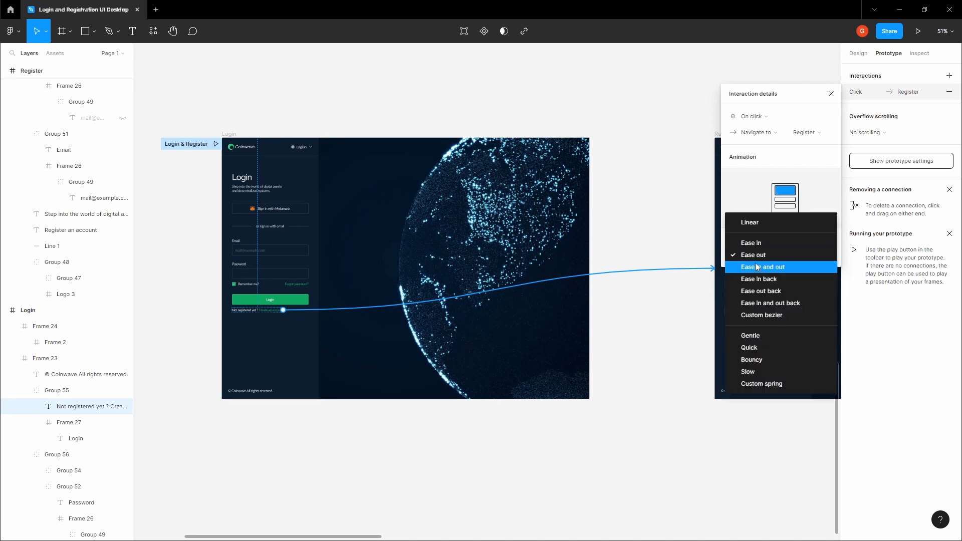
{"action": "left_click", "coordinate": [760, 336]}
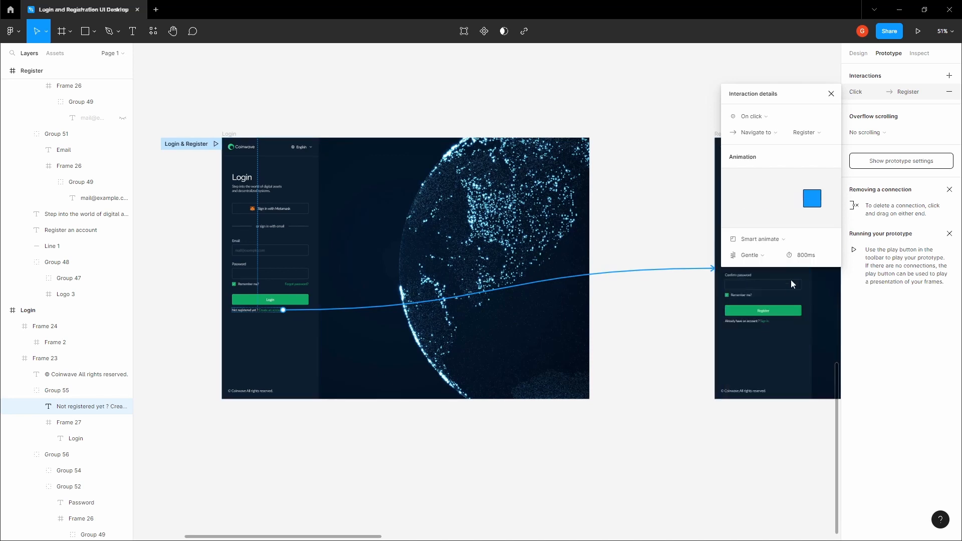
{"action": "left_click", "coordinate": [800, 255]}
{"action": "type", "text": "5"}
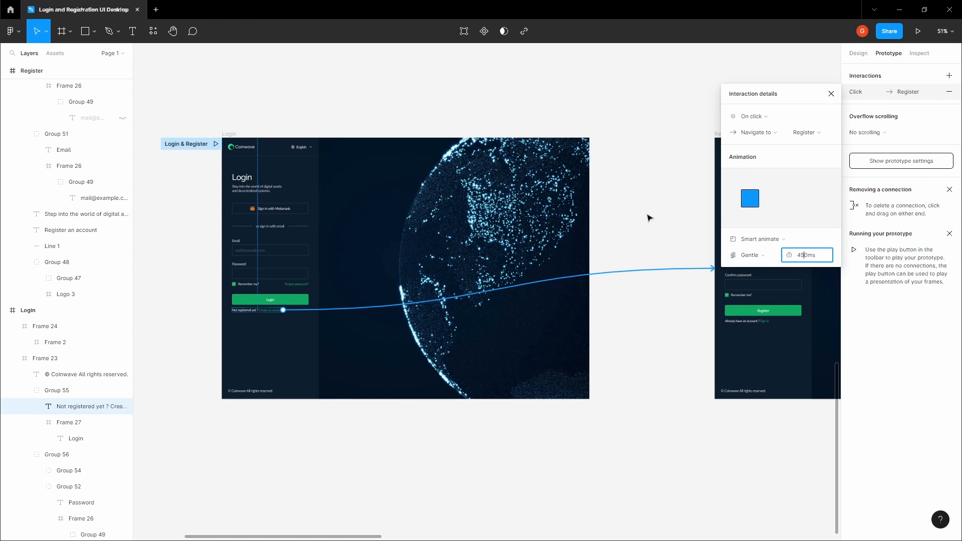
{"action": "left_click", "coordinate": [647, 217]}
Connect the "Already have an account ? Sign in" text on the Register frame back to the Login frame
{"action": "scroll", "coordinate": [555, 204], "scroll_direction": "up", "scroll_amount": 6}
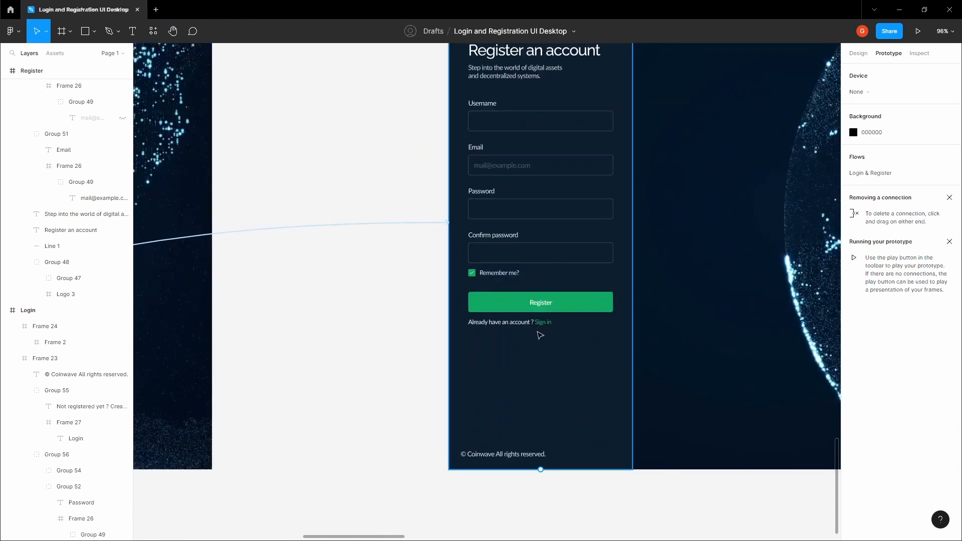
{"action": "left_click", "coordinate": [535, 325]}
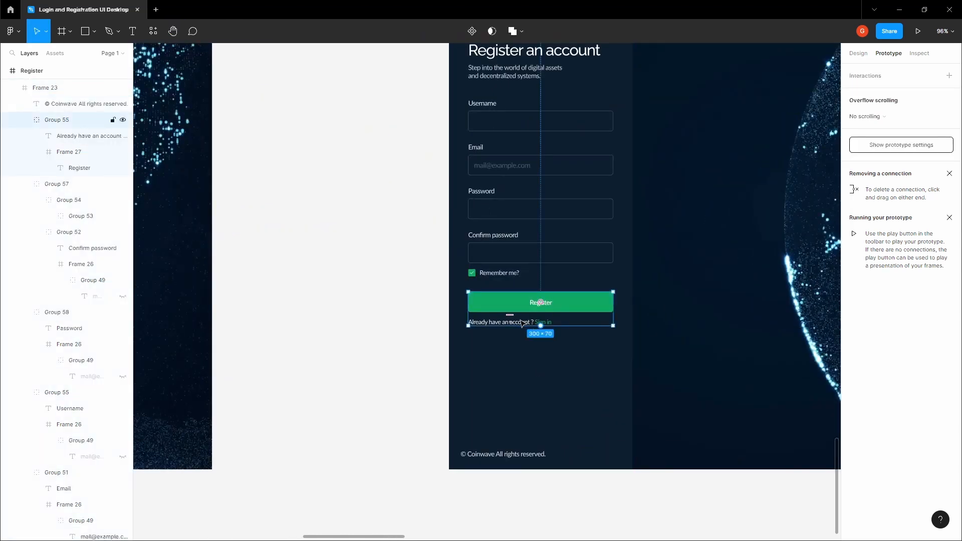
{"action": "double_click", "coordinate": [524, 324]}
{"action": "left_click_drag", "start_coordinate": [510, 318], "coordinate": [367, 325]}
{"action": "scroll", "coordinate": [492, 332], "scroll_direction": "down", "scroll_amount": 7}
{"action": "left_click", "coordinate": [403, 247]}
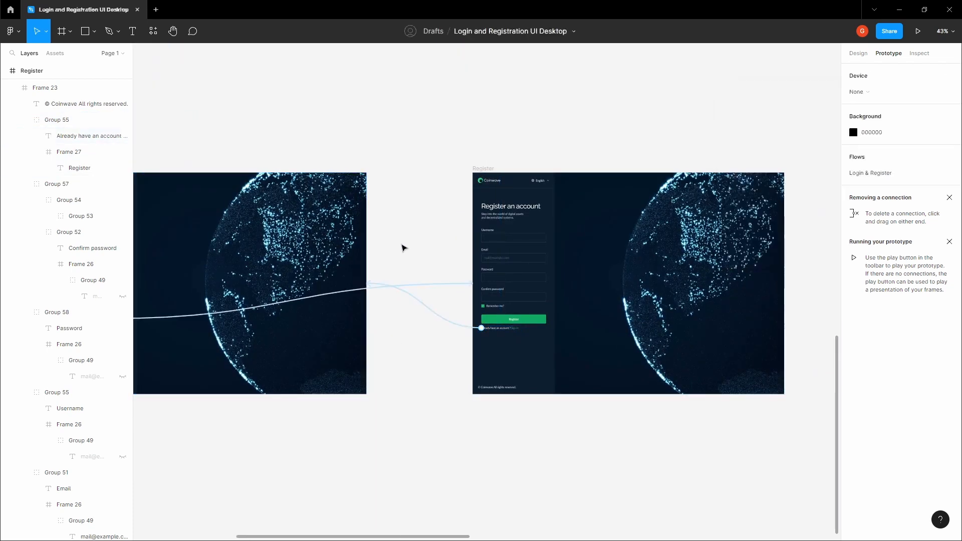
Examine both connections between the Login and Register frames and check their interaction details
{"action": "key", "text": "space"}
{"action": "left_click_drag", "start_coordinate": [402, 246], "coordinate": [552, 251]}
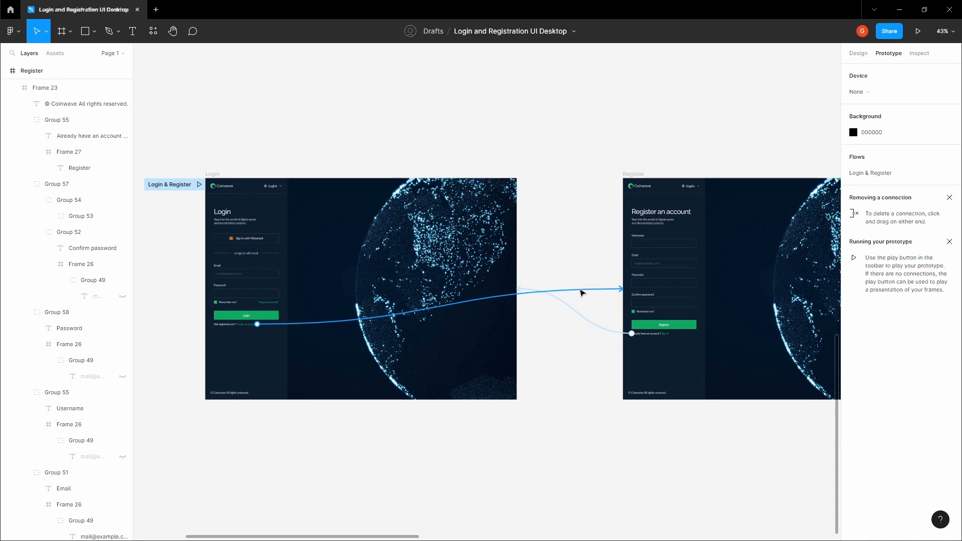
{"action": "left_click", "coordinate": [581, 290]}
{"action": "left_click", "coordinate": [625, 159]}
{"action": "key", "text": "space"}
{"action": "left_click_drag", "start_coordinate": [625, 159], "coordinate": [582, 146]}
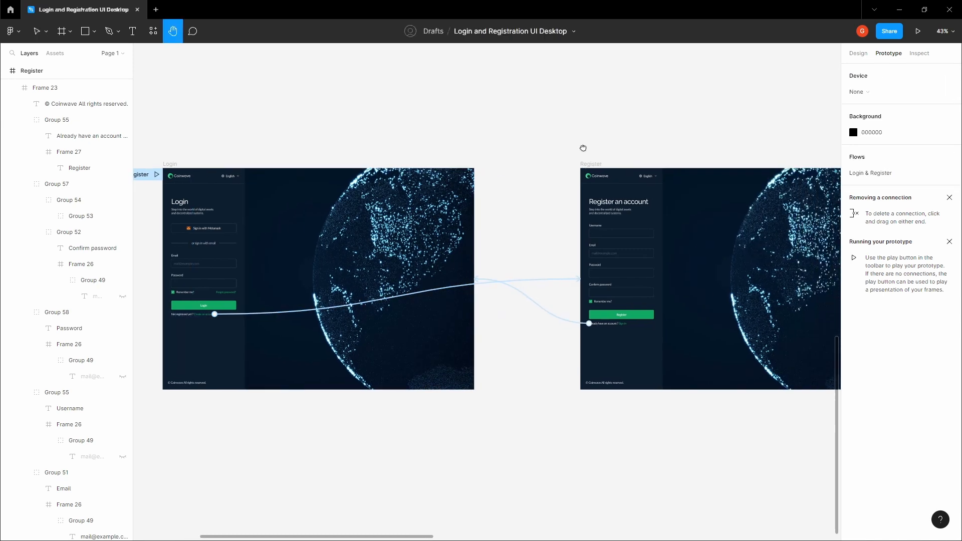
{"action": "left_click", "coordinate": [566, 325]}
{"action": "scroll", "coordinate": [516, 290], "scroll_direction": "down", "scroll_amount": 1}
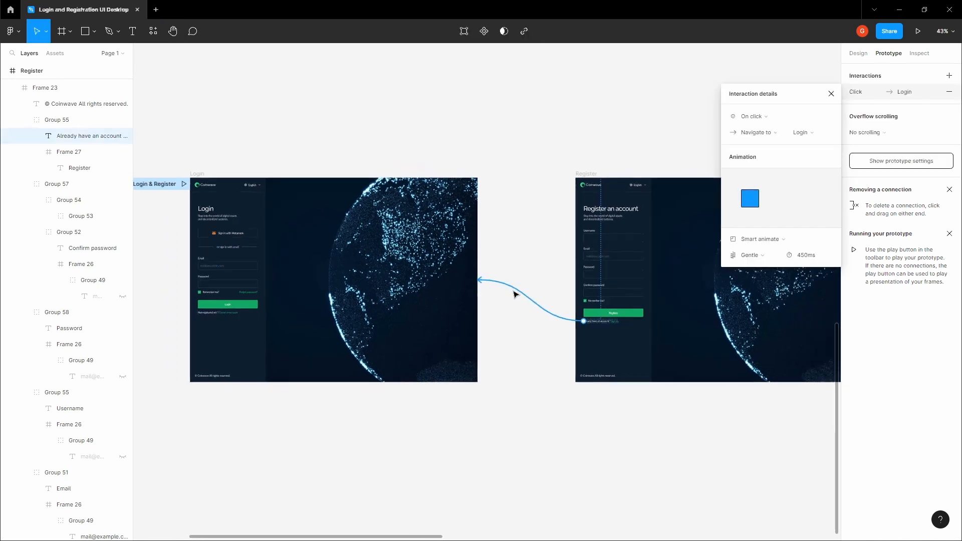
{"action": "left_click", "coordinate": [257, 145]}
{"action": "scroll", "coordinate": [257, 143], "scroll_direction": "down", "scroll_amount": 2}
{"action": "key", "text": "space"}
{"action": "left_click_drag", "start_coordinate": [257, 143], "coordinate": [275, 183]}
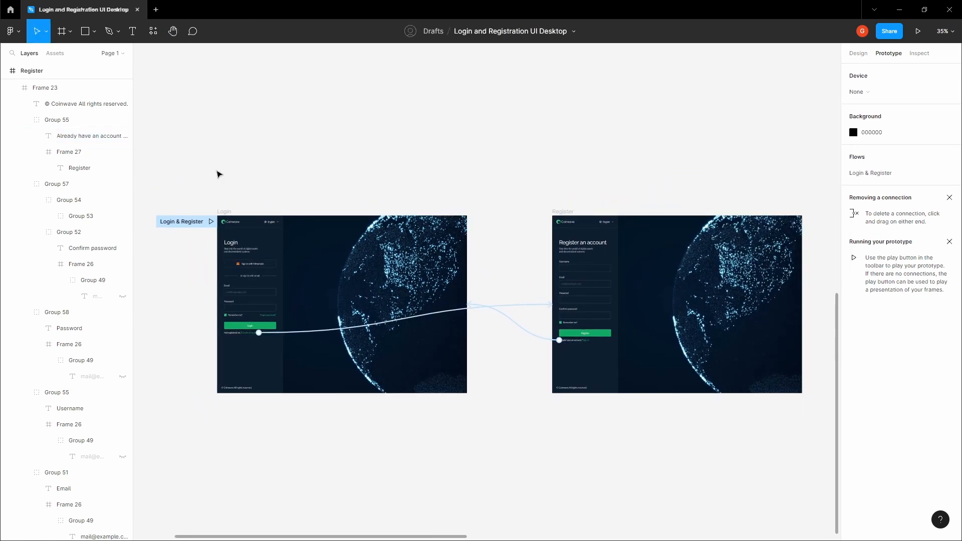
Start the "Login & Register" flow preview and show it in full screen
{"action": "left_click", "coordinate": [211, 222]}
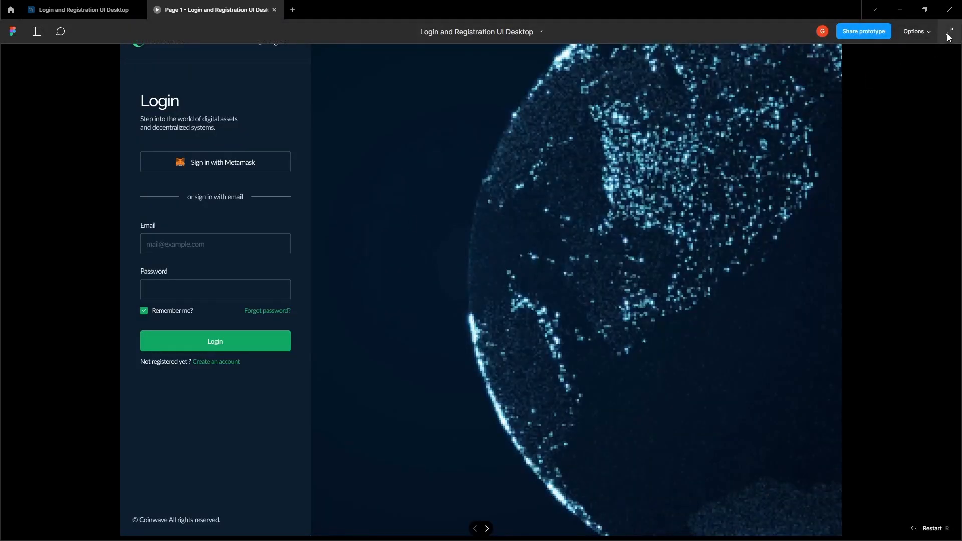
{"action": "left_click", "coordinate": [950, 32]}
{"action": "left_click", "coordinate": [616, 104]}
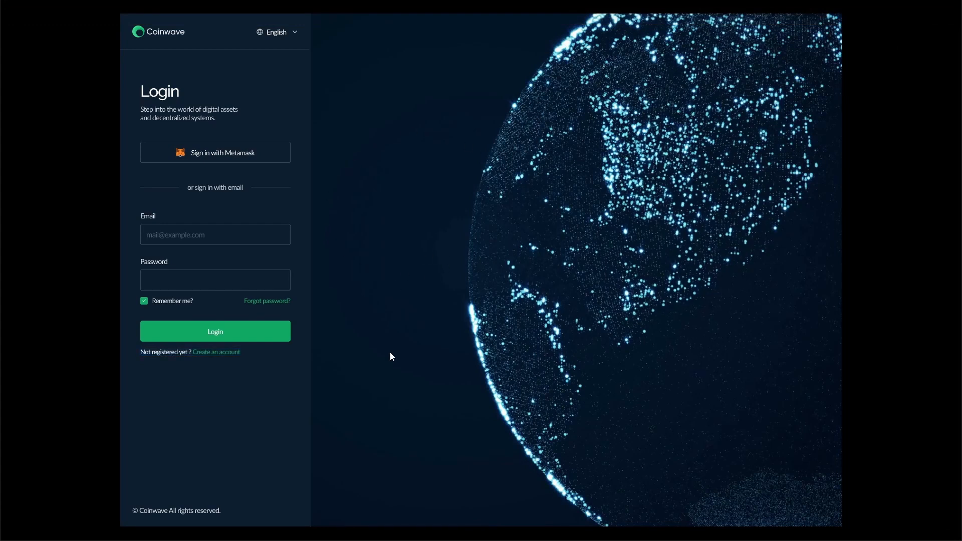
Test the prototype by switching between the Login and Register screens through the "Create an account" and "Sign in" links
{"action": "left_click", "coordinate": [211, 379]}
{"action": "left_click", "coordinate": [437, 427]}
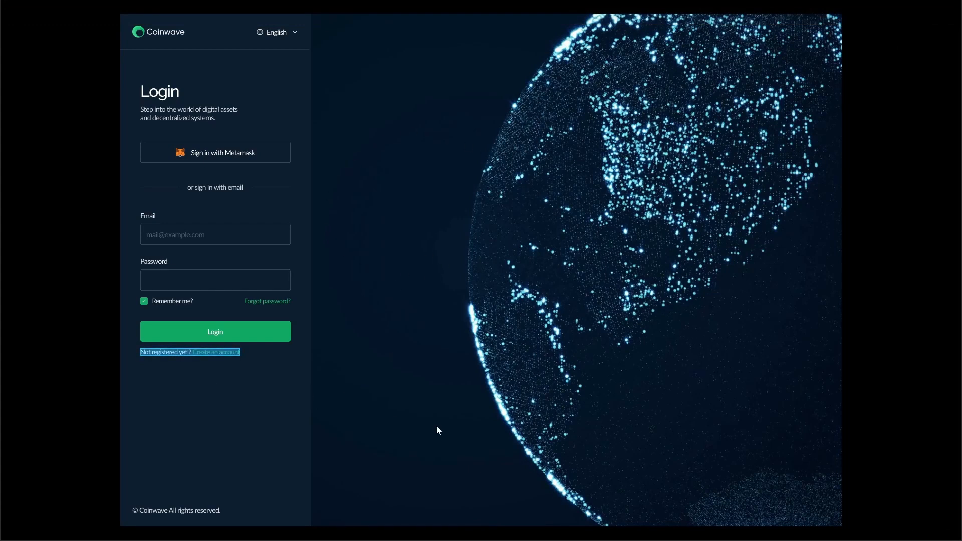
{"action": "left_click", "coordinate": [287, 416]}
{"action": "left_click", "coordinate": [208, 394]}
{"action": "left_click", "coordinate": [198, 382]}
{"action": "left_click", "coordinate": [194, 385]}
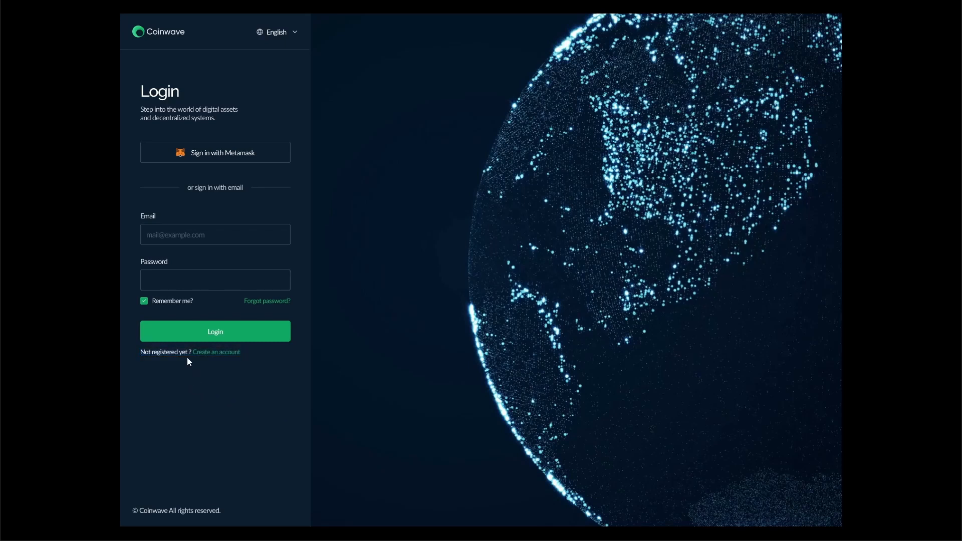
{"action": "left_click", "coordinate": [199, 374]}
{"action": "left_click", "coordinate": [207, 354]}
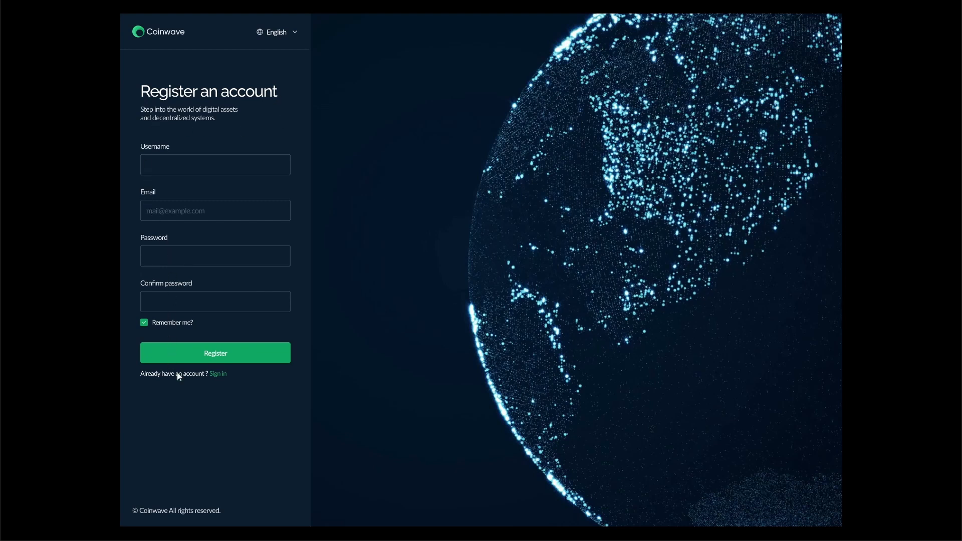
{"action": "left_click", "coordinate": [209, 374]}
{"action": "left_click", "coordinate": [203, 355]}
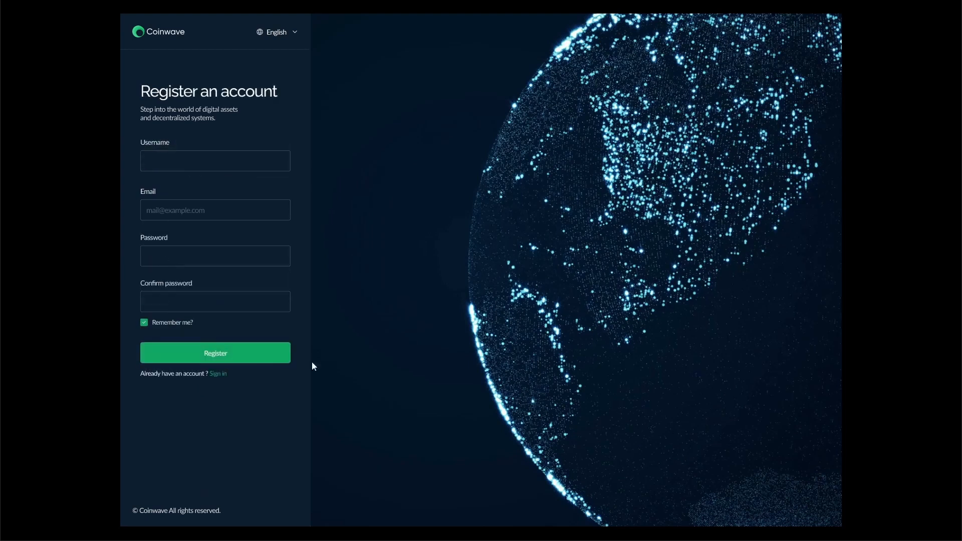